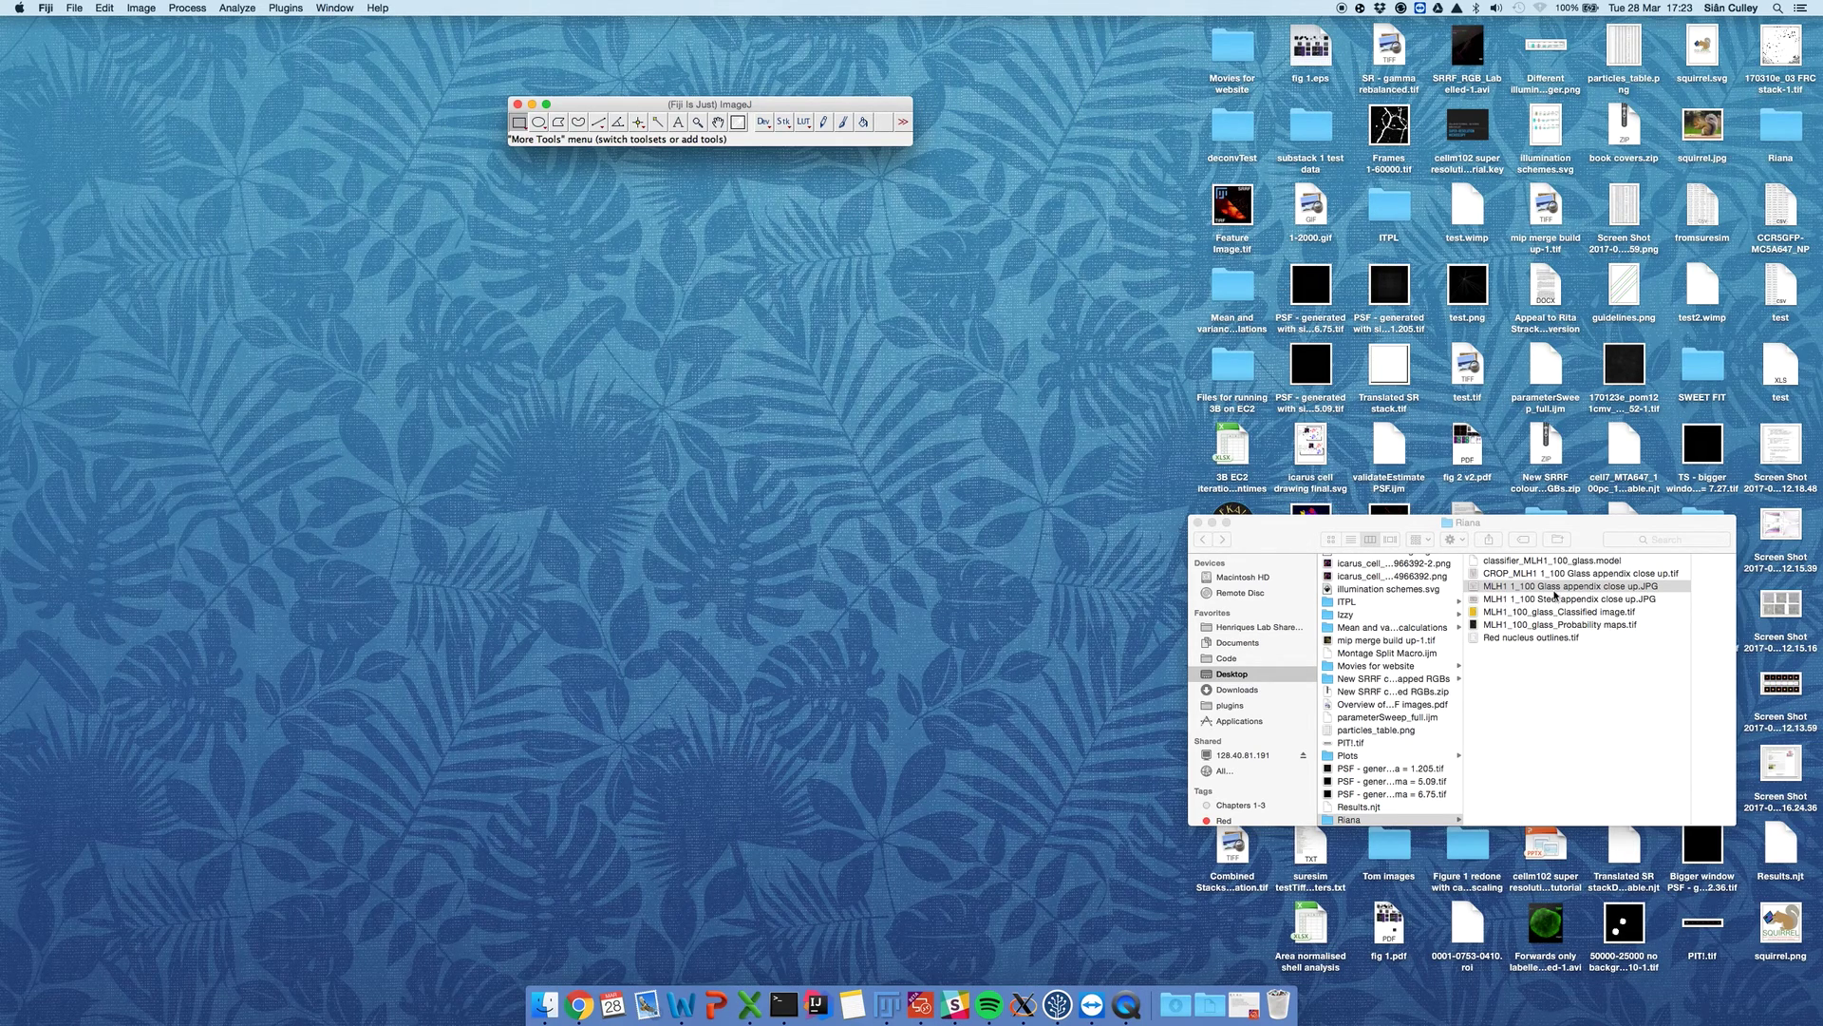
Step: Open the image MLH1 1_100 Glass appendix close up.JPG in Fiji and place its window below the toolbar
{"action": "left_click", "coordinate": [1547, 587]}
{"action": "left_click", "coordinate": [1611, 665]}
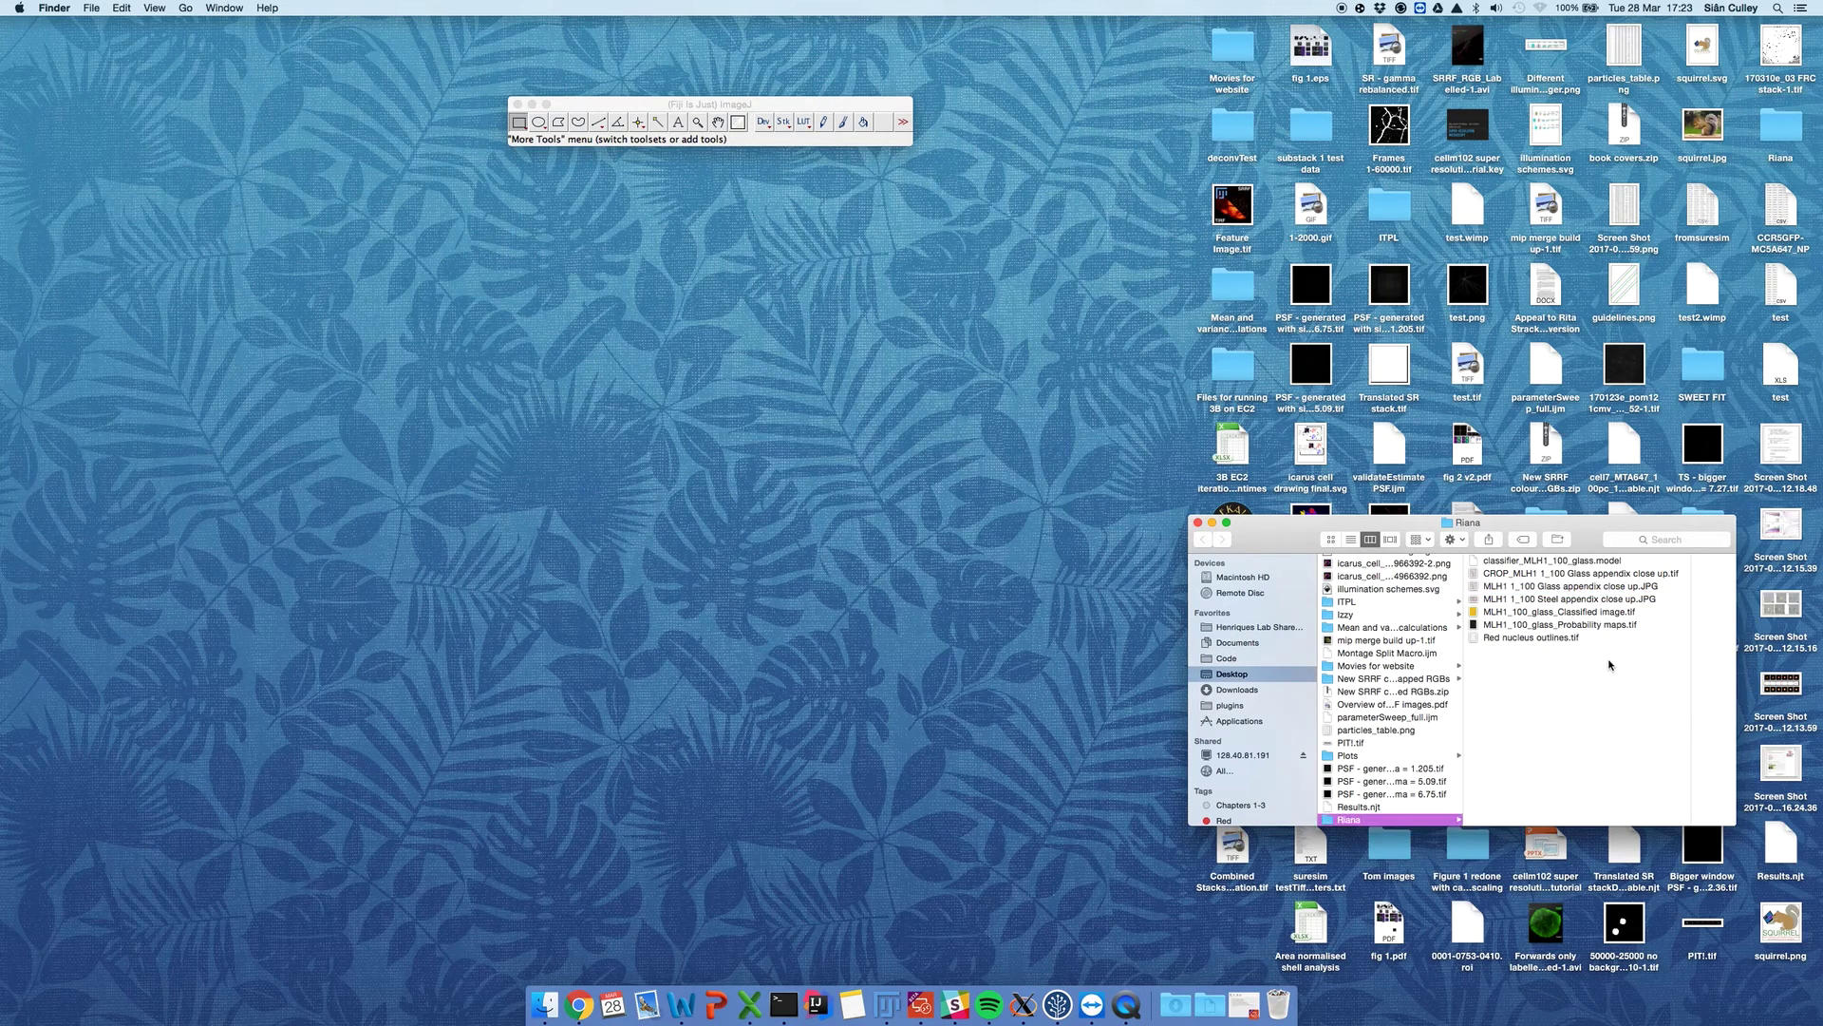
{"action": "left_click", "coordinate": [1628, 586]}
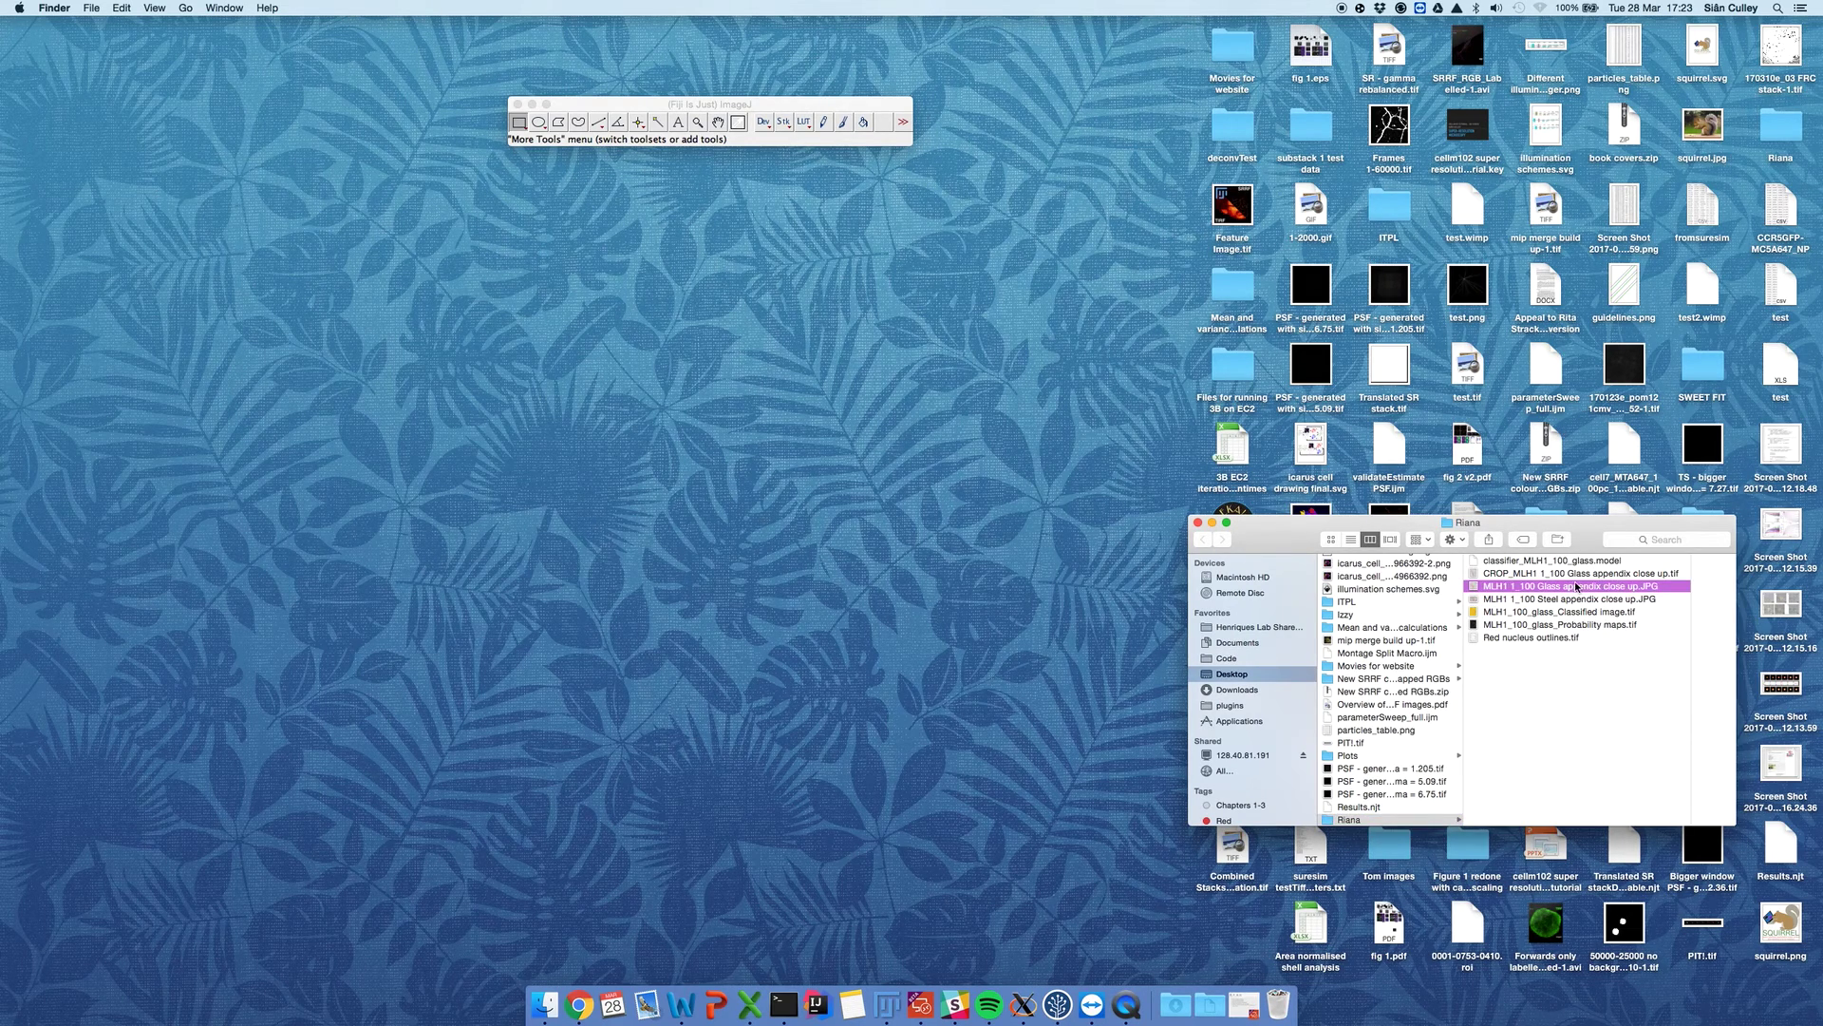
{"action": "left_click_drag", "start_coordinate": [1576, 589], "coordinate": [795, 143]}
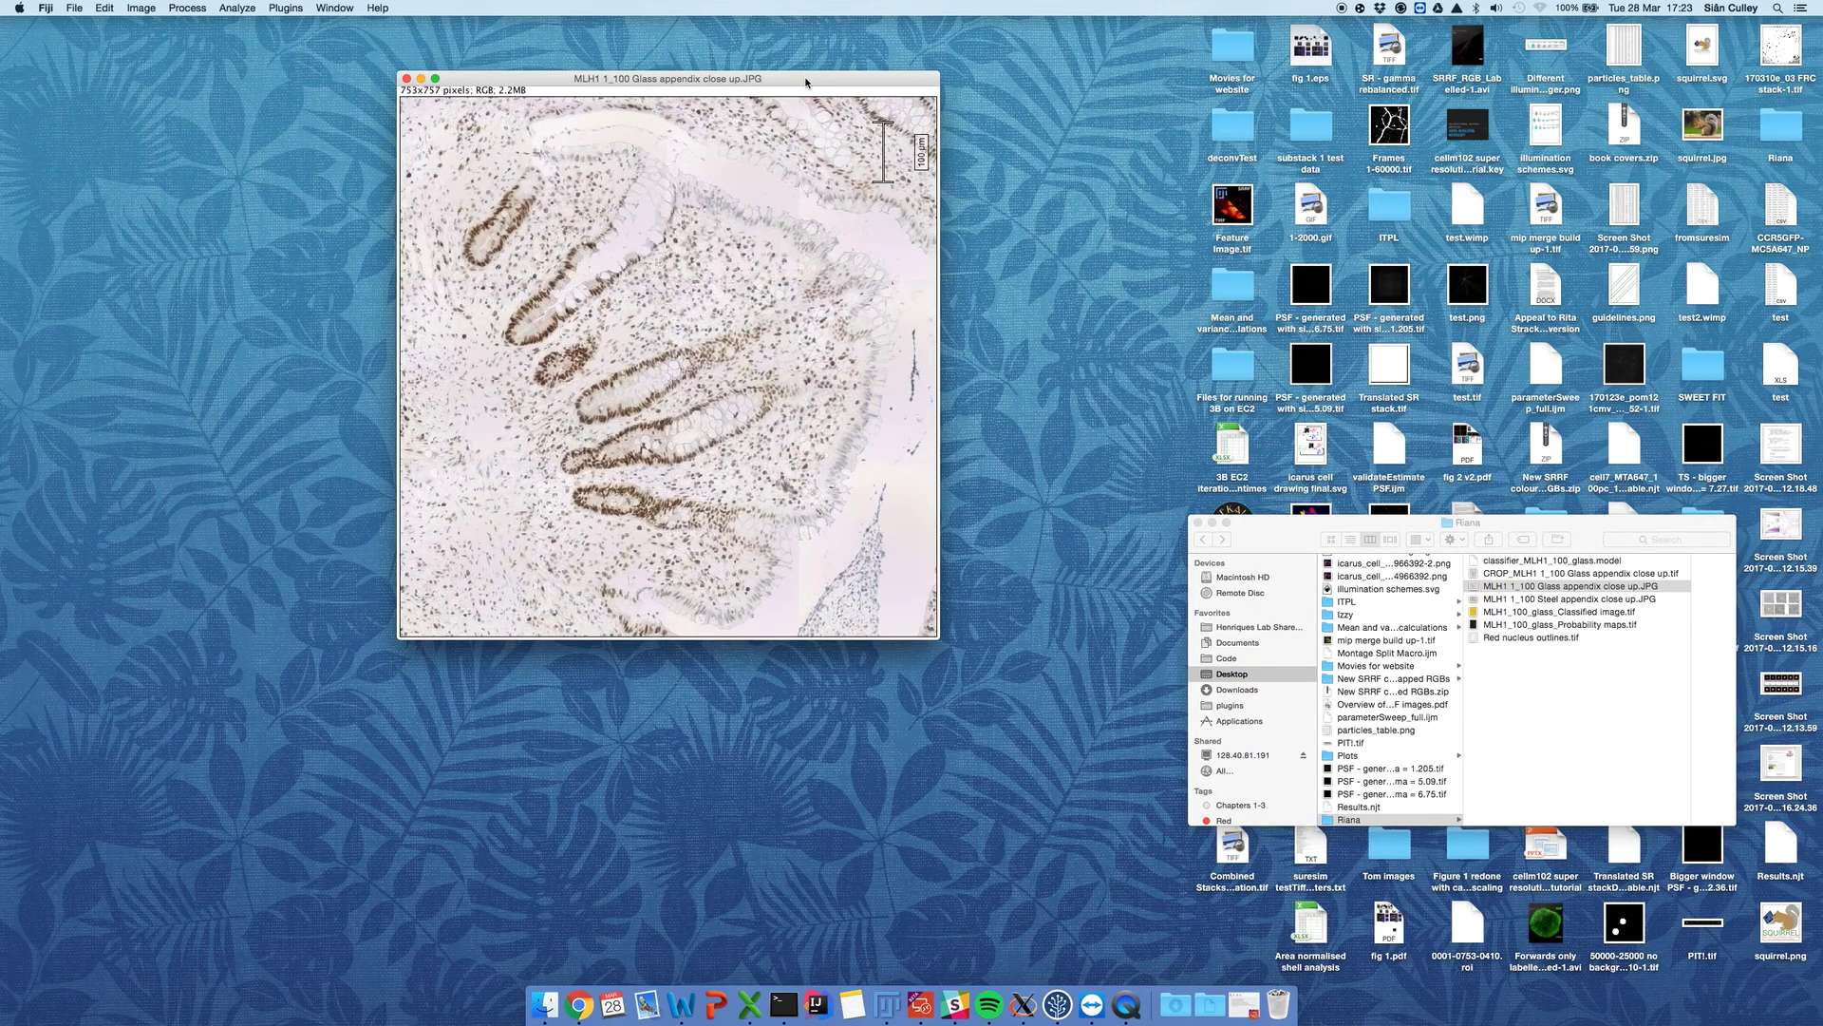
{"action": "left_click_drag", "start_coordinate": [805, 82], "coordinate": [853, 168]}
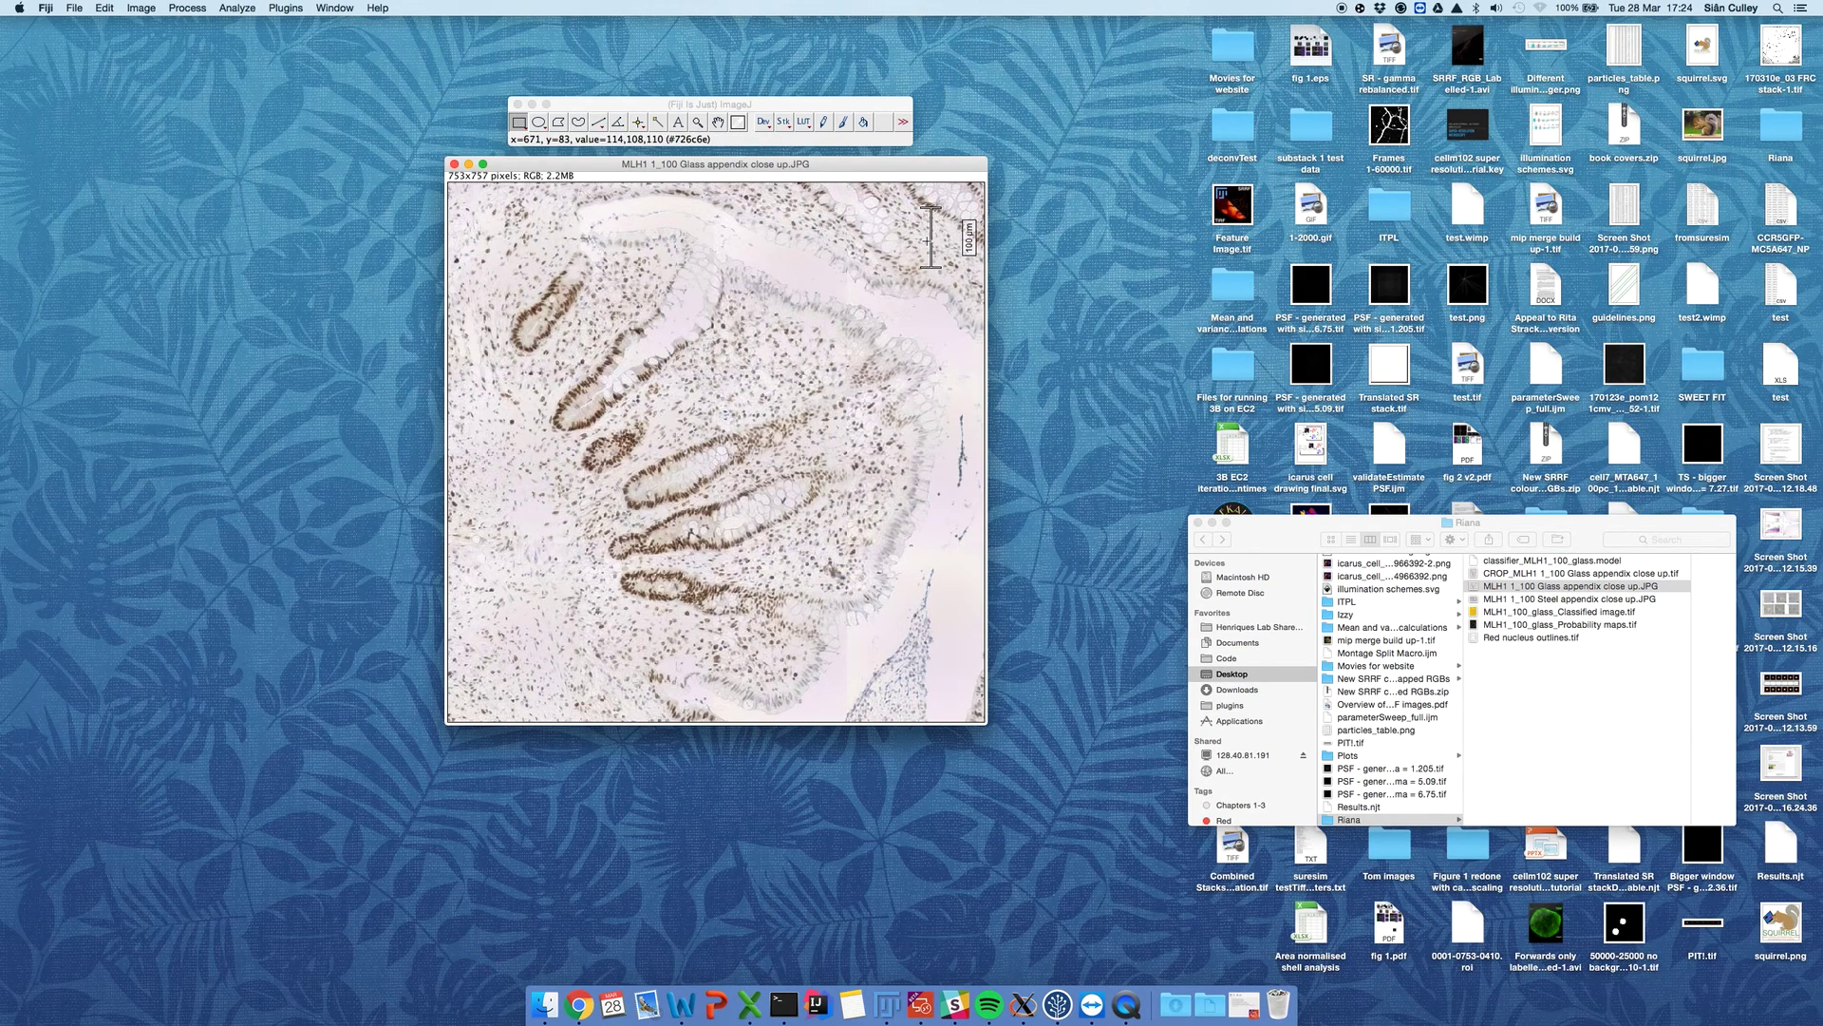
Step: Measure the length of the image's 100 µm scale bar in pixels with a rectangular selection, clearing the selection when done
{"action": "key", "text": "plus"}
{"action": "key", "text": "minus"}
{"action": "key", "text": "plus"}
{"action": "key", "text": "minus"}
{"action": "key", "text": "plus"}
{"action": "key", "text": "plus"}
{"action": "key", "text": "plus"}
{"action": "key", "text": "plus"}
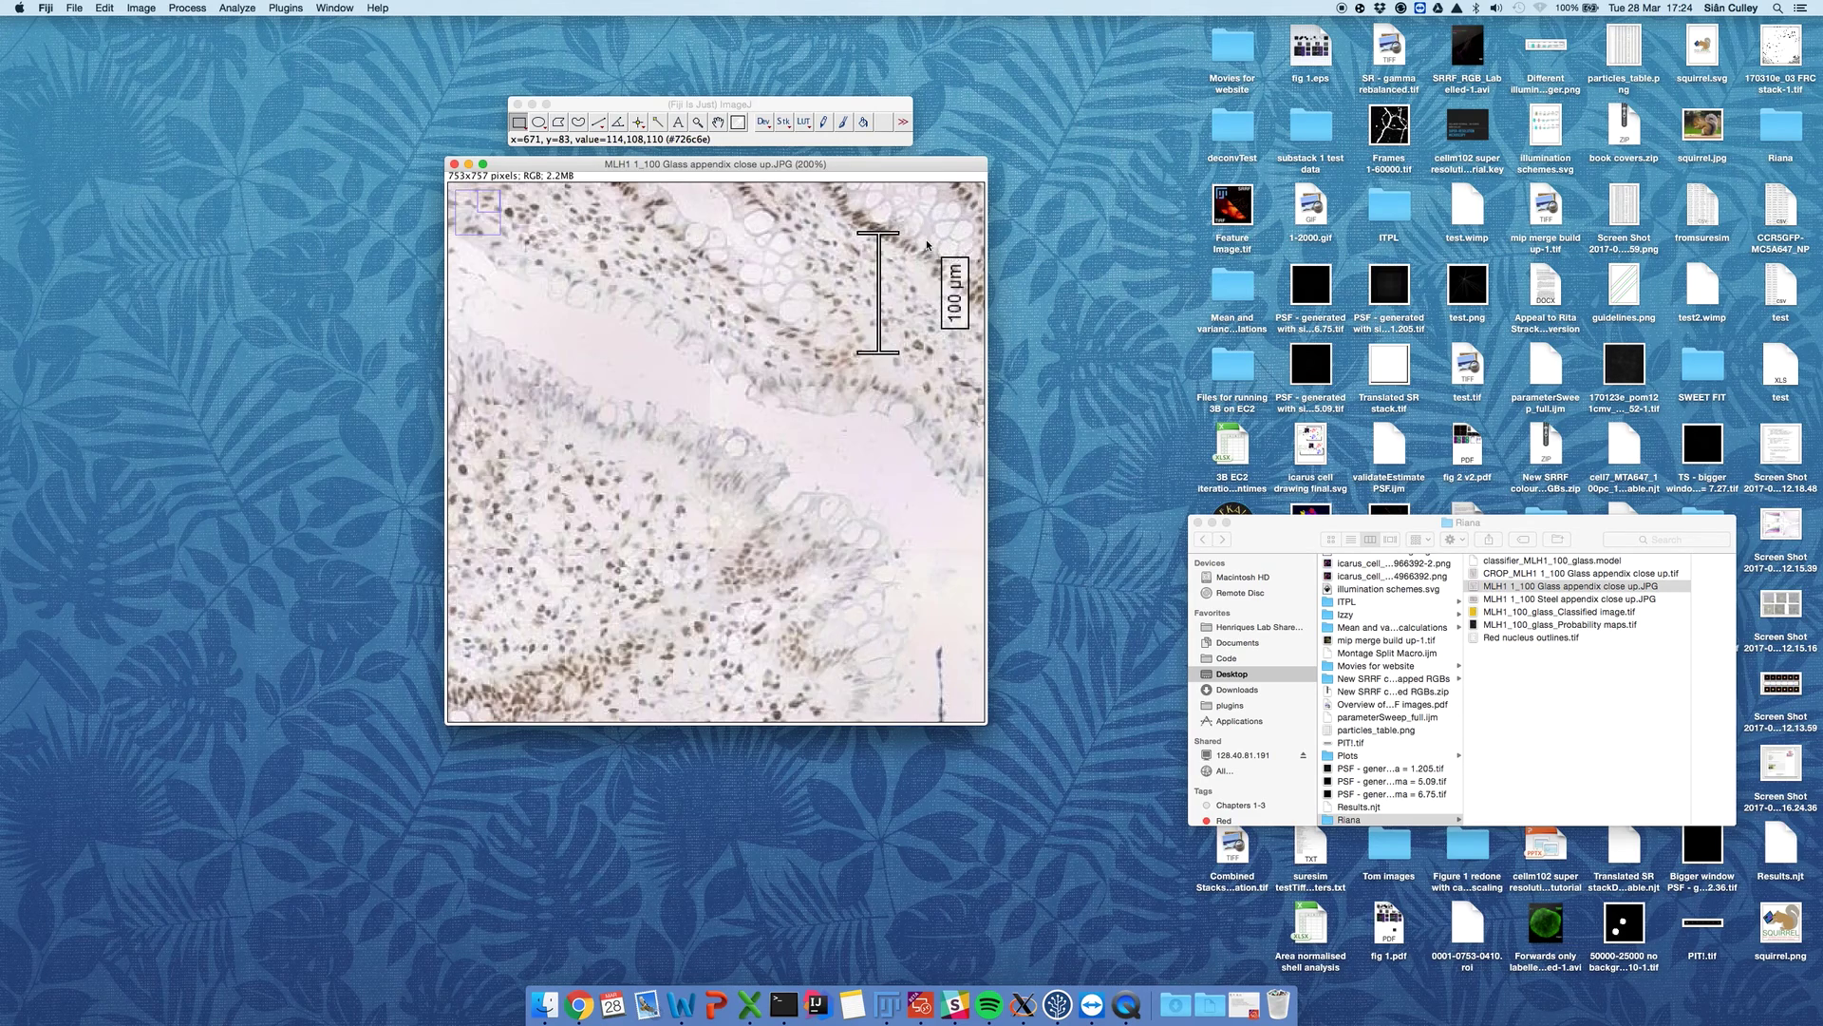
{"action": "left_click", "coordinate": [519, 122]}
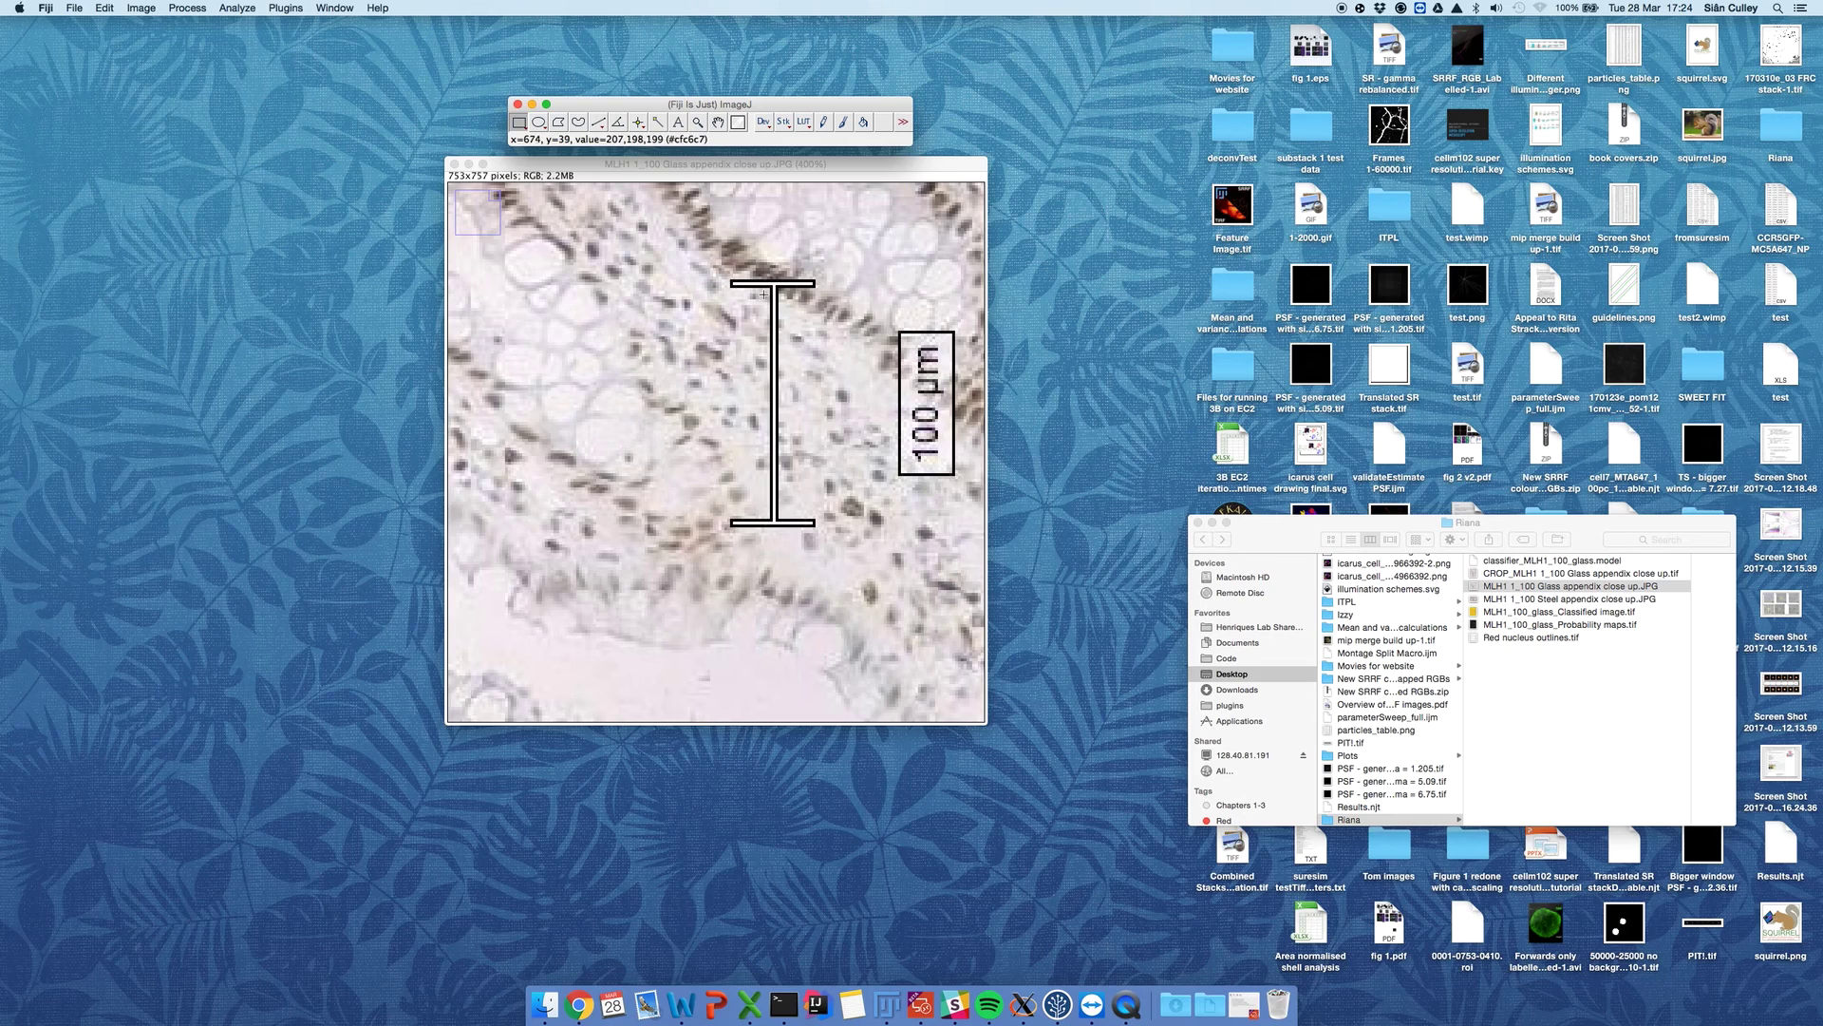
{"action": "left_click", "coordinate": [763, 289]}
{"action": "left_click_drag", "start_coordinate": [757, 282], "coordinate": [800, 520]}
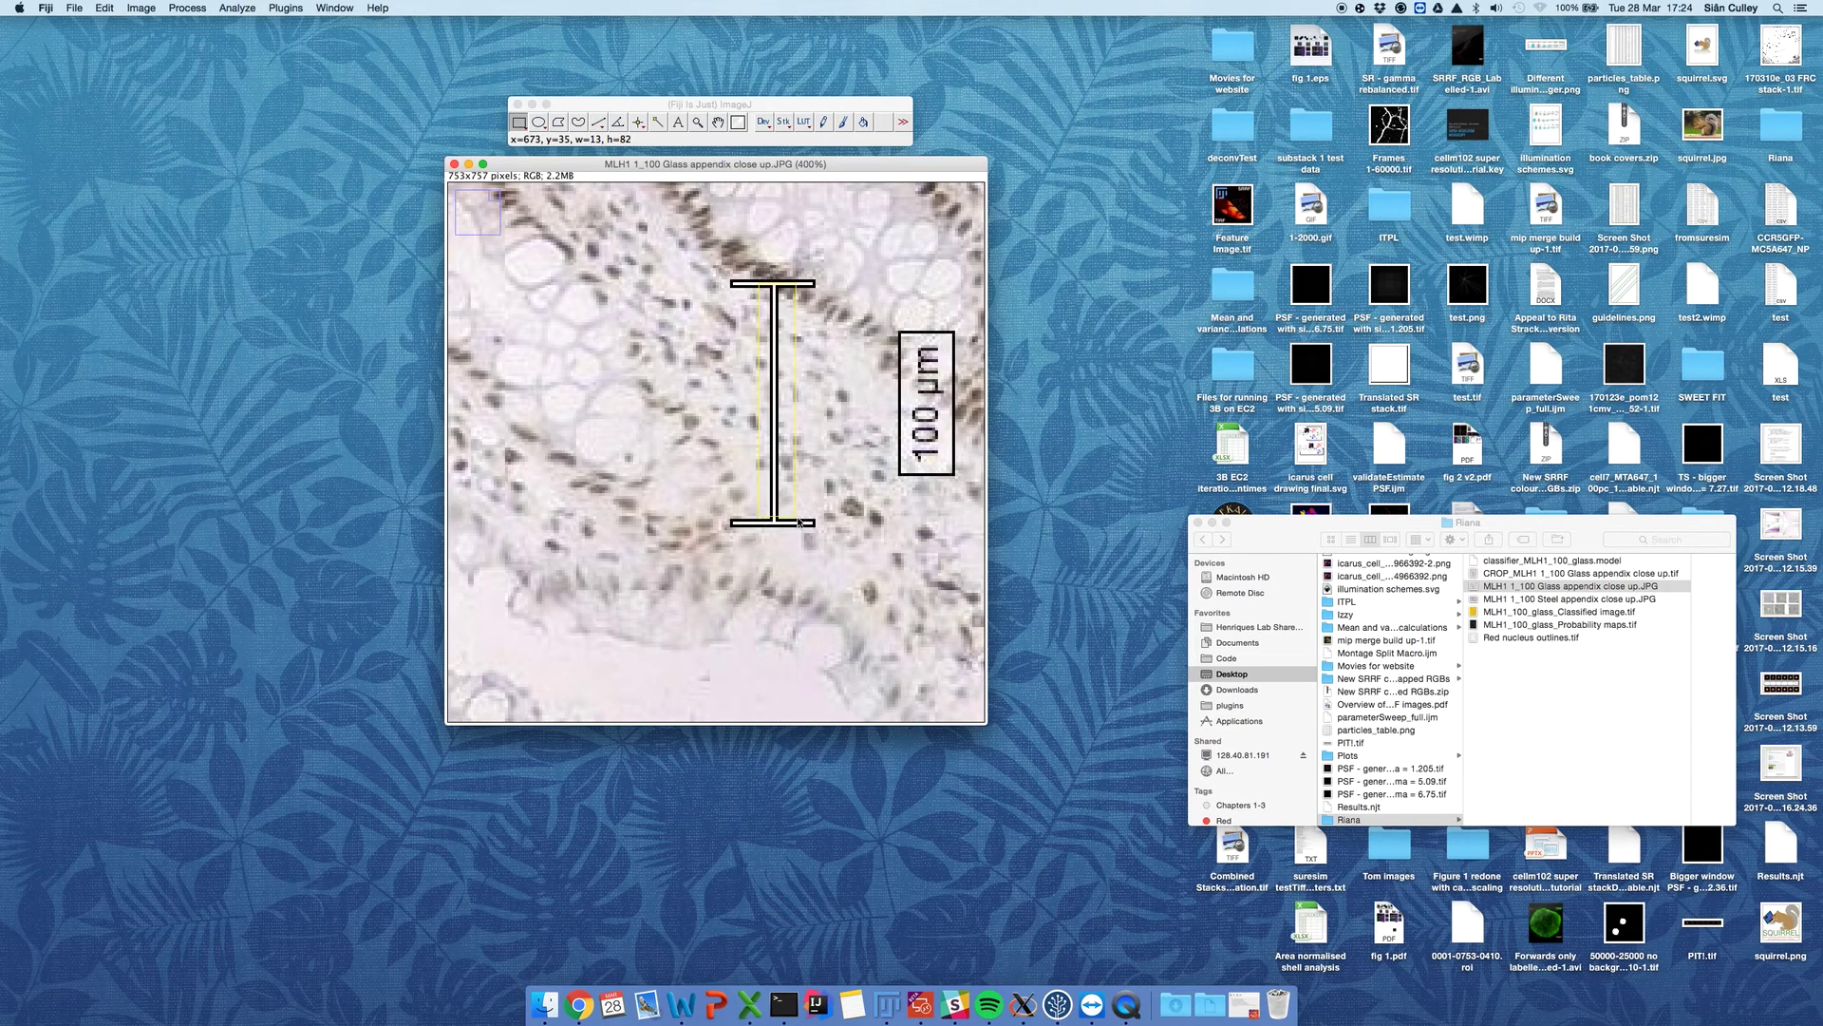
{"action": "left_click_drag", "start_coordinate": [799, 520], "coordinate": [801, 524]}
{"action": "left_click", "coordinate": [708, 491]}
{"action": "key", "text": "minus"}
{"action": "key", "text": "minus"}
{"action": "key", "text": "minus"}
{"action": "key", "text": "minus"}
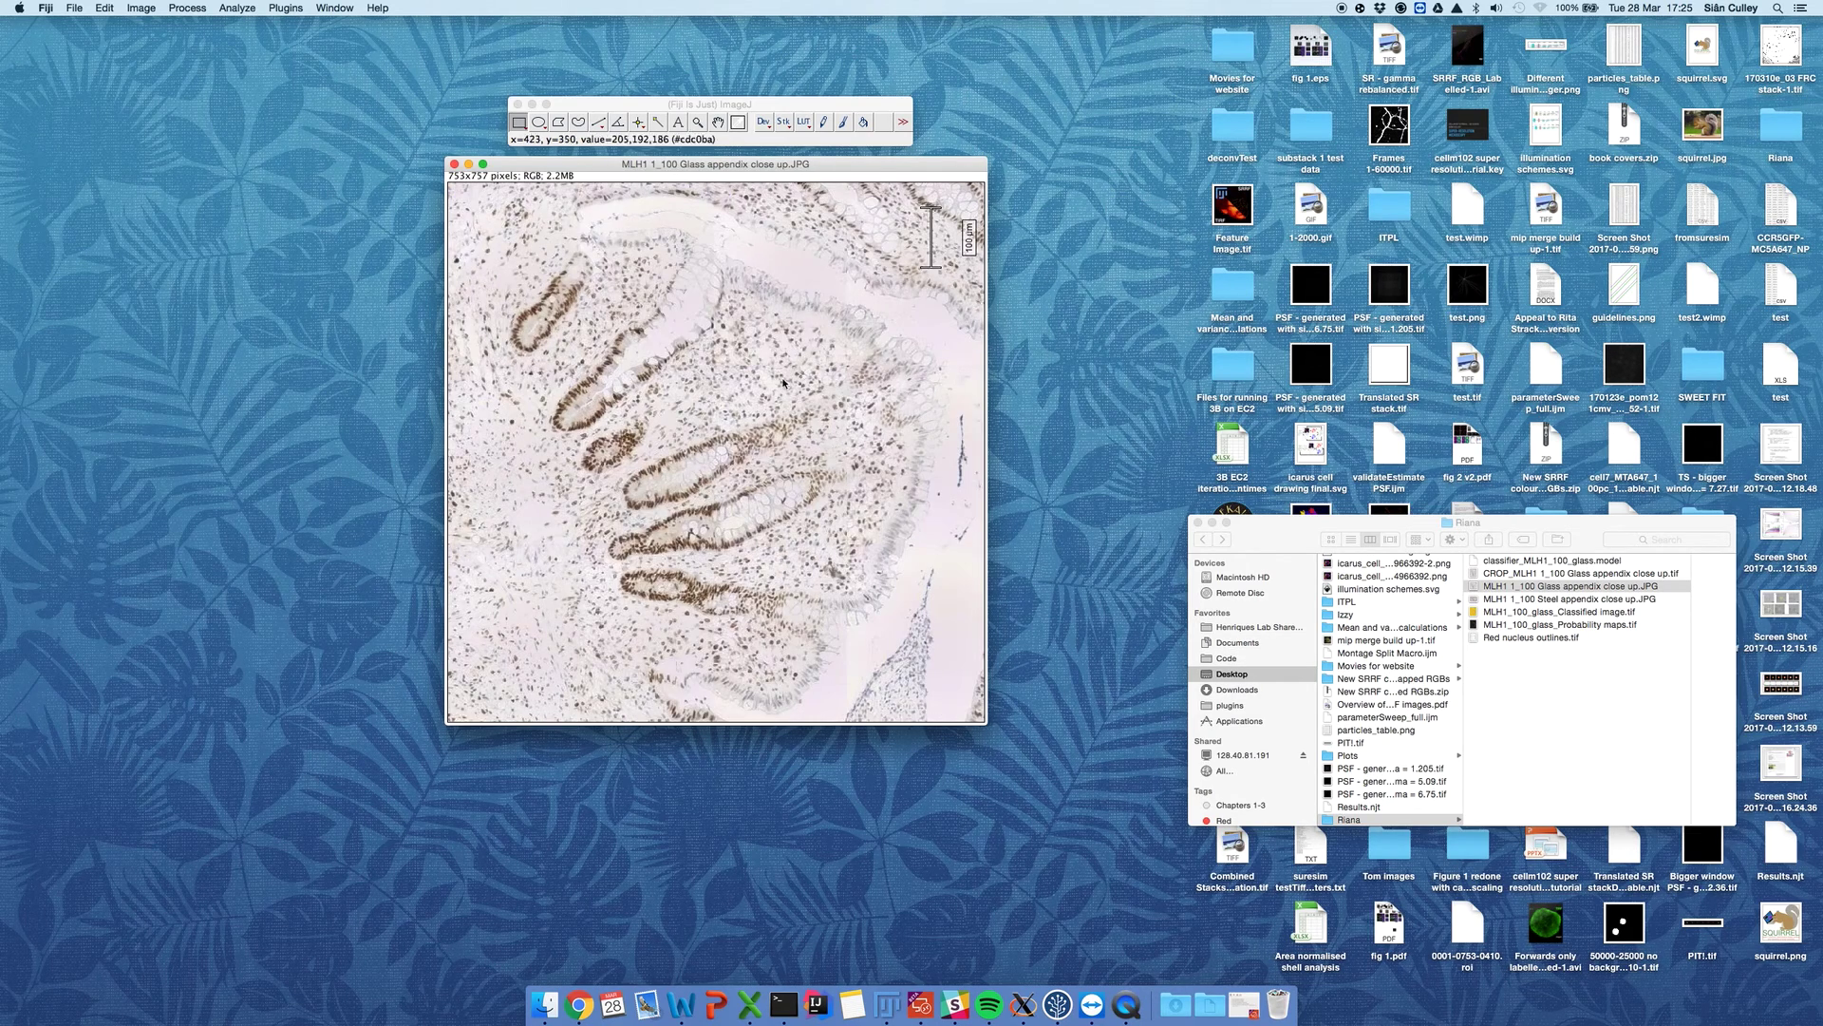
Step: Set the image scale to a distance of 84 pixels for a known distance of 100 µm
{"action": "left_click", "coordinate": [253, 11]}
{"action": "mouse_move", "coordinate": [310, 212]}
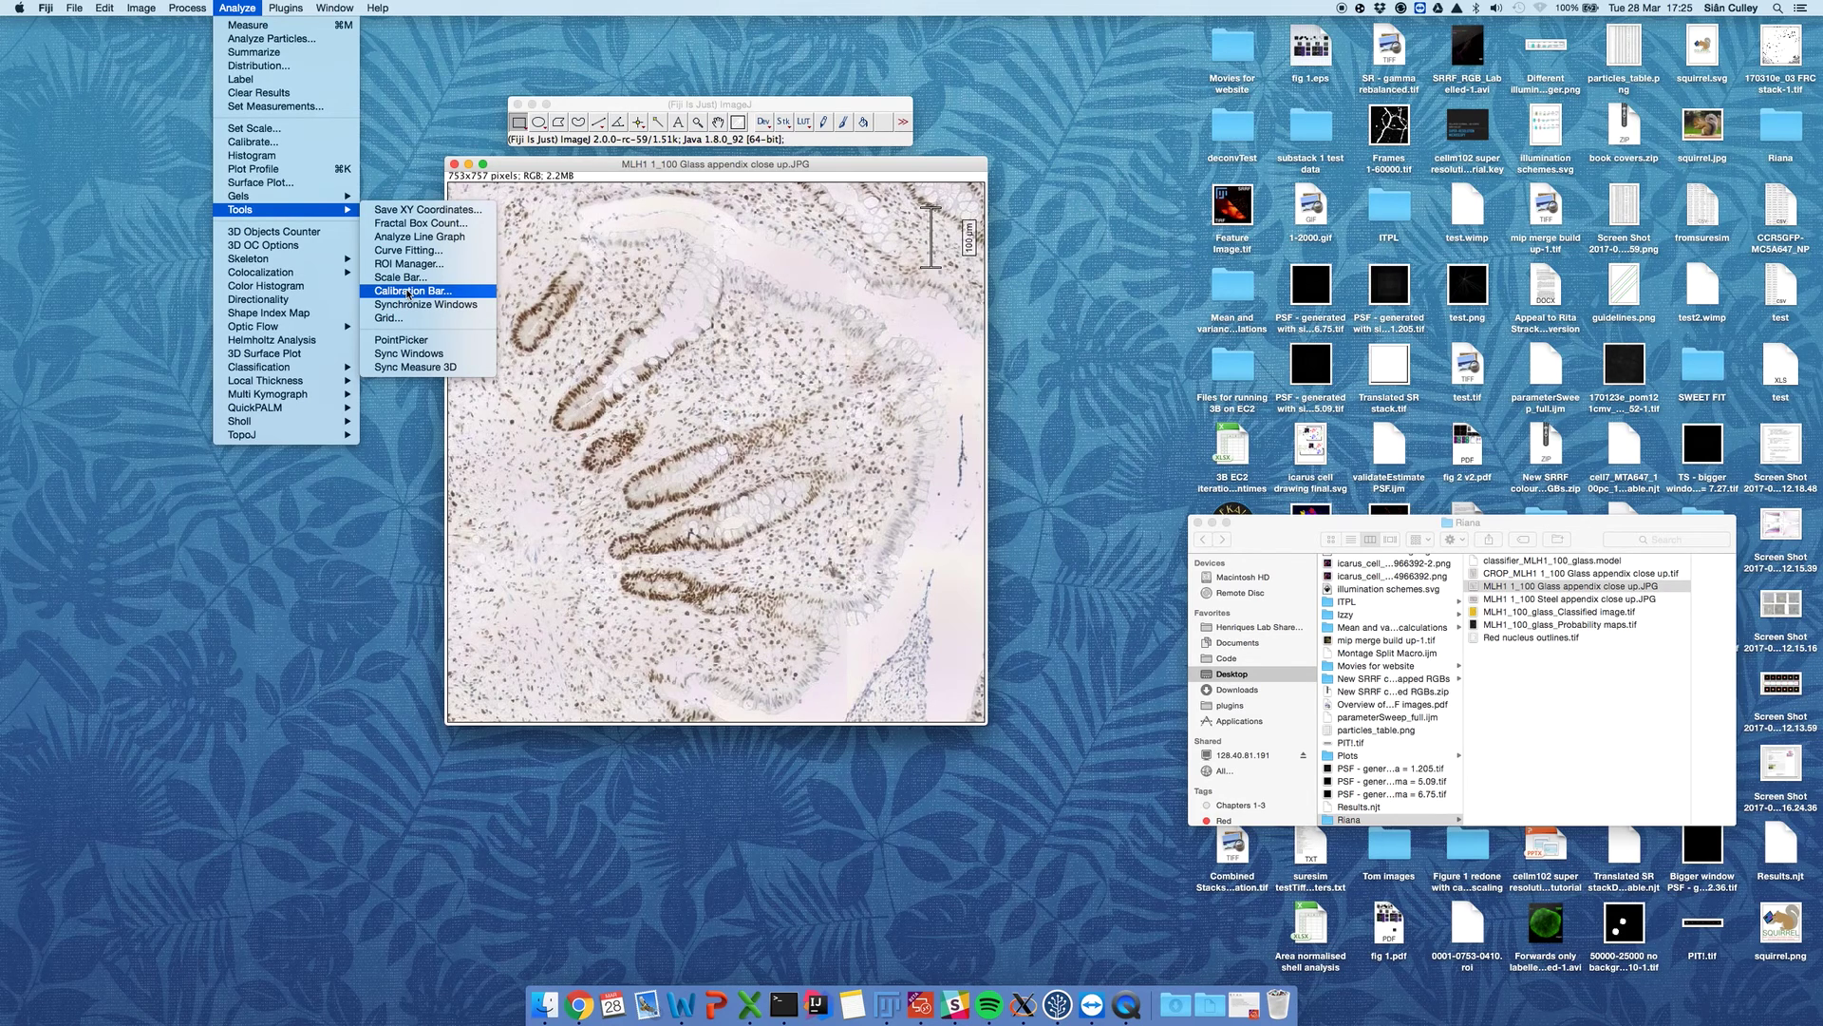
{"action": "left_click", "coordinate": [308, 130]}
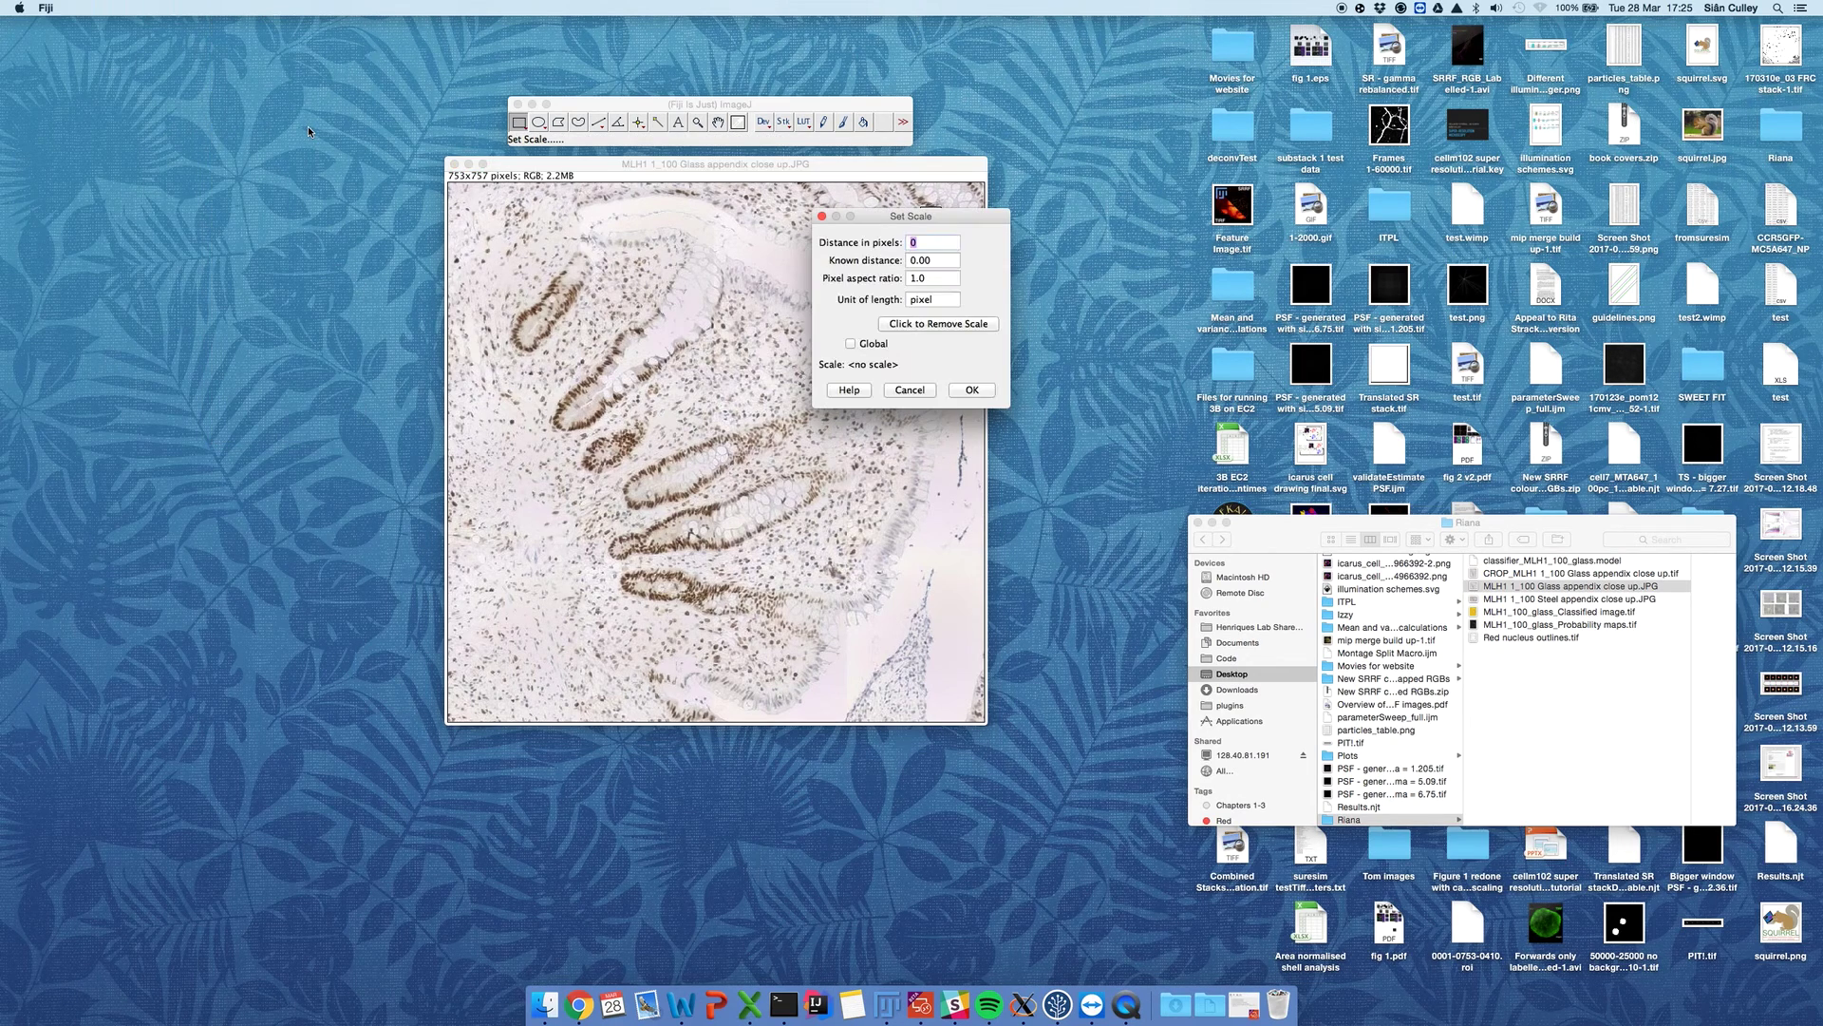
{"action": "left_click_drag", "start_coordinate": [940, 217], "coordinate": [1101, 222]}
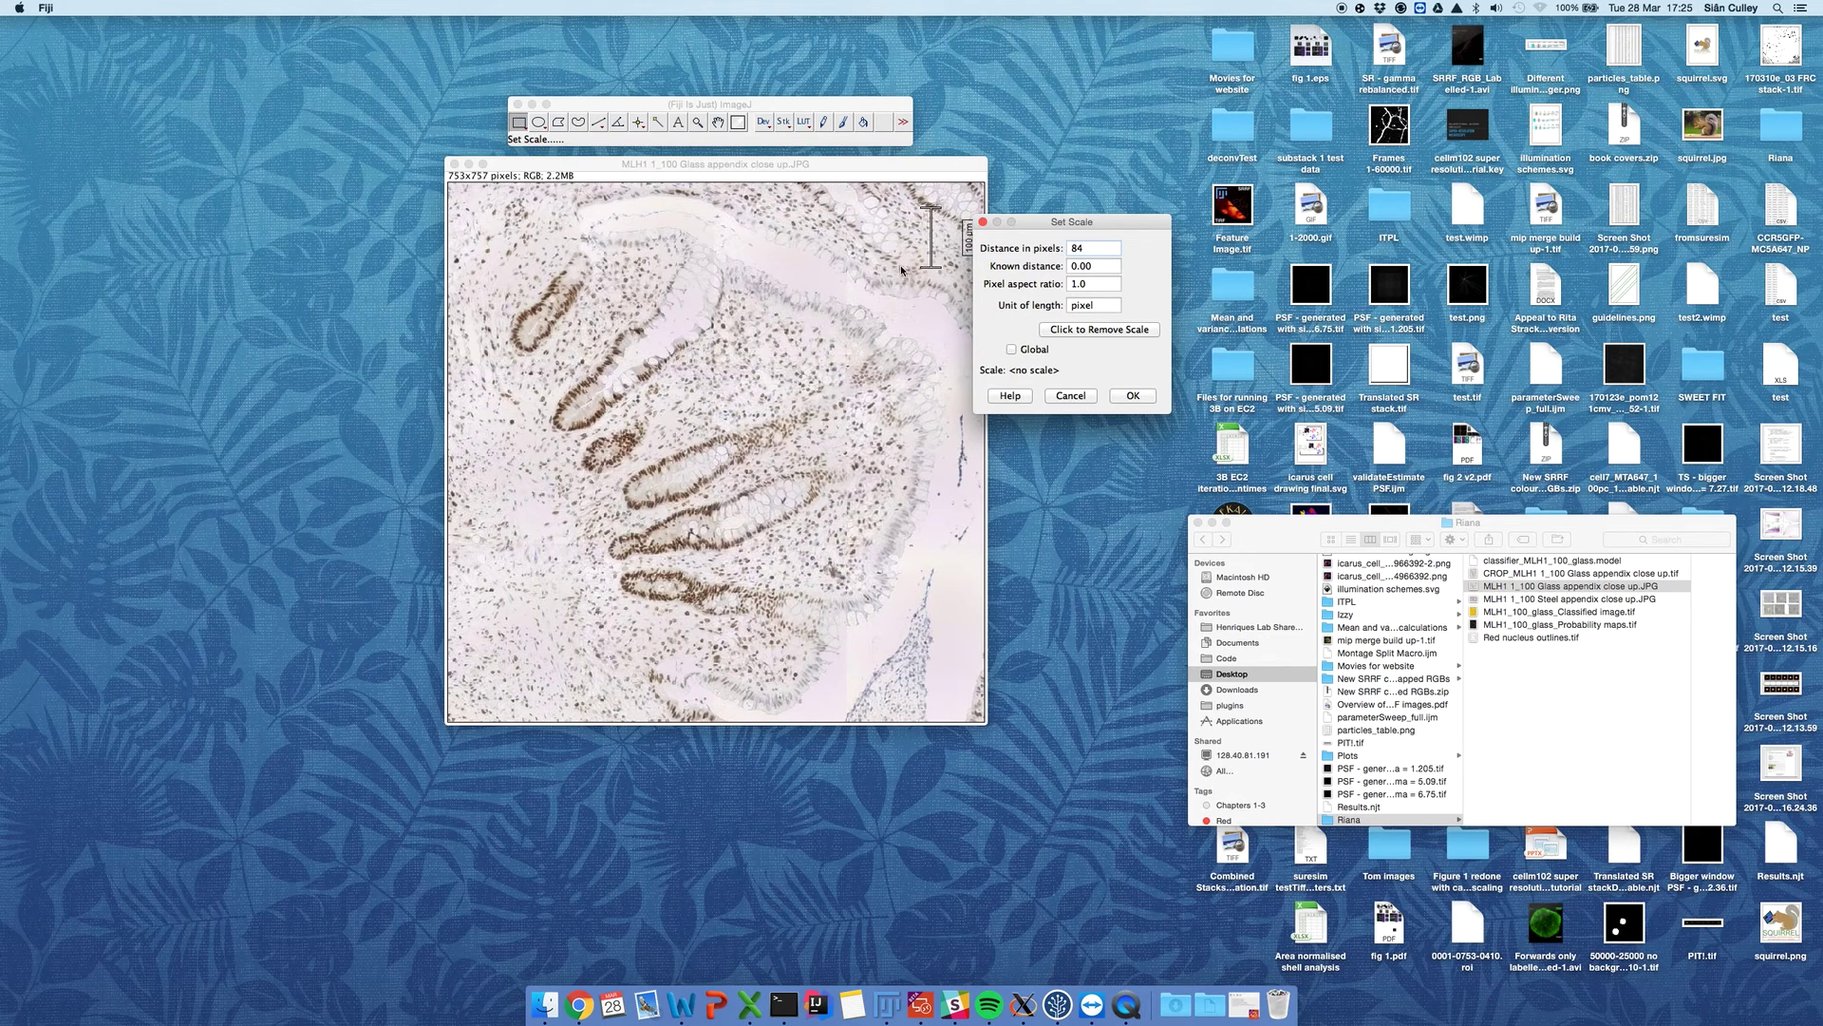
{"action": "left_click", "coordinate": [1106, 263]}
{"action": "type", "text": "1"}
{"action": "key", "text": "BackSpace"}
{"action": "type", "text": "100"}
{"action": "left_click", "coordinate": [1099, 284]}
{"action": "left_click", "coordinate": [1103, 306]}
{"action": "type", "text": "¨"}
{"action": "key", "text": "BackSpace"}
{"action": "type", "text": "µm"}
{"action": "left_click", "coordinate": [1133, 395]}
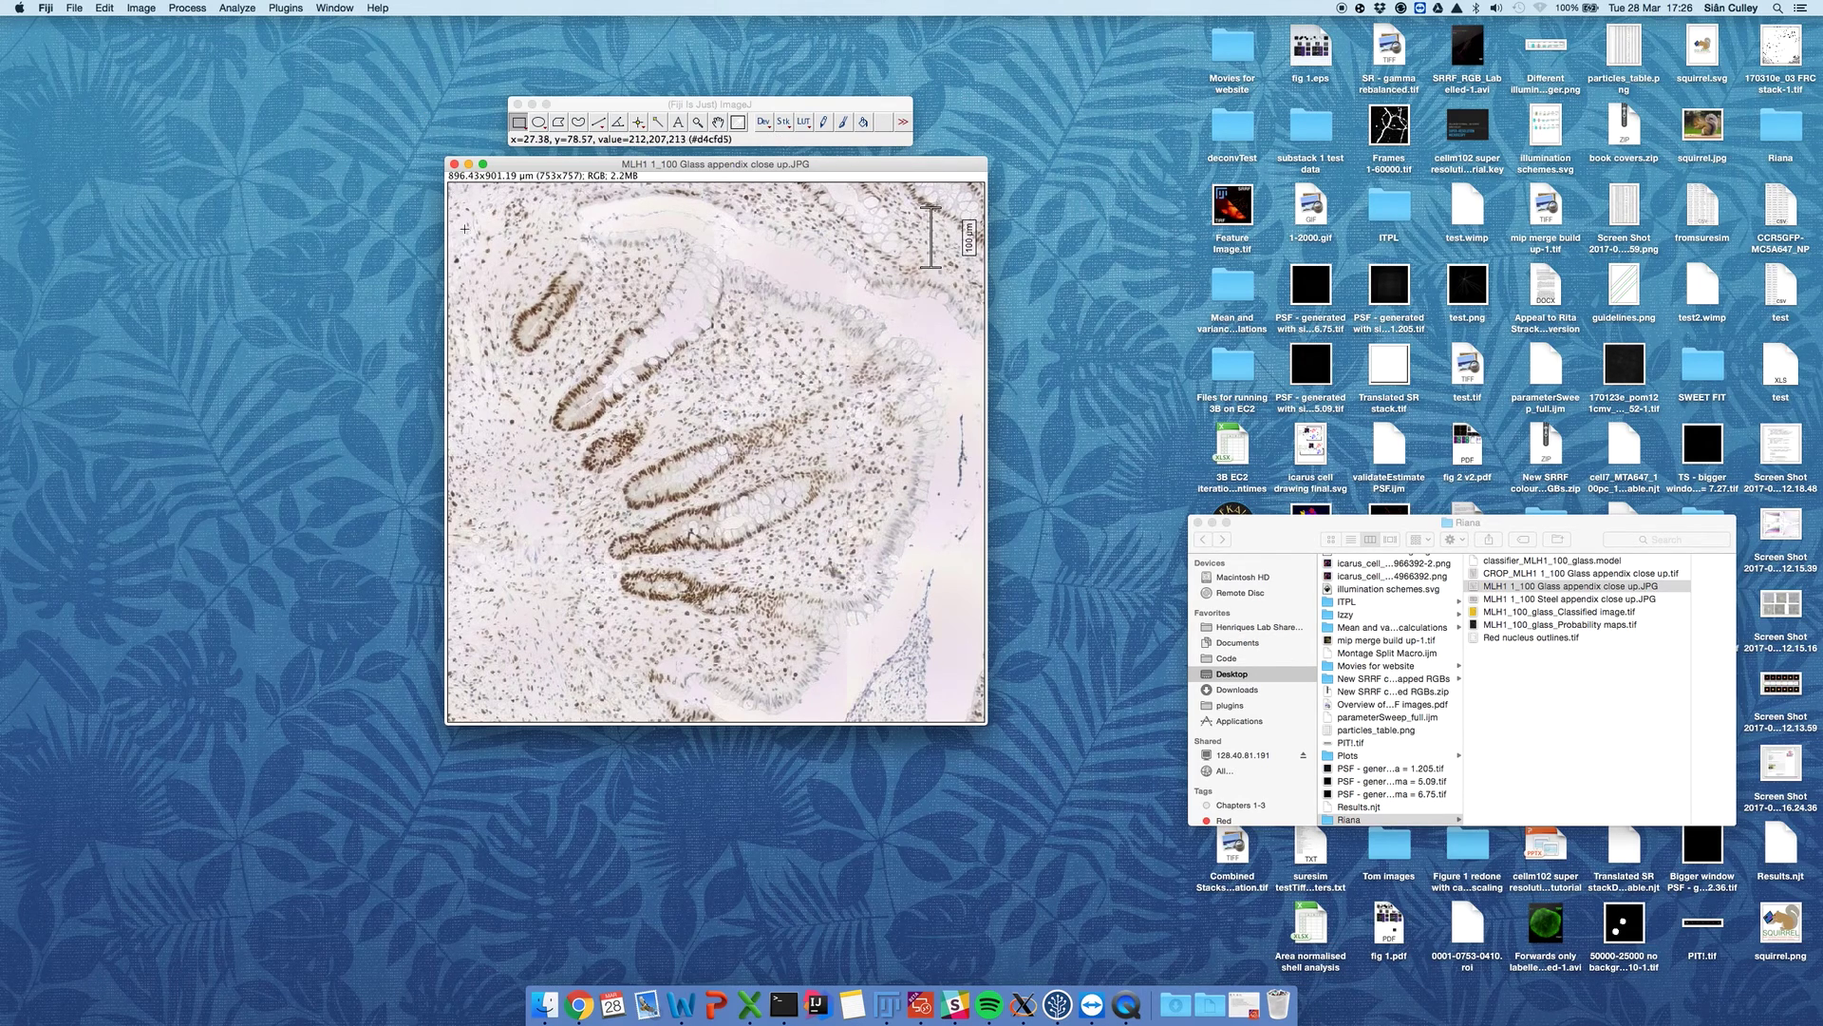
Step: Crop the image to a rectangle of about 777 × 683 µm around the crypts, leaving out the scale bar
{"action": "left_click_drag", "start_coordinate": [455, 230], "coordinate": [920, 638]}
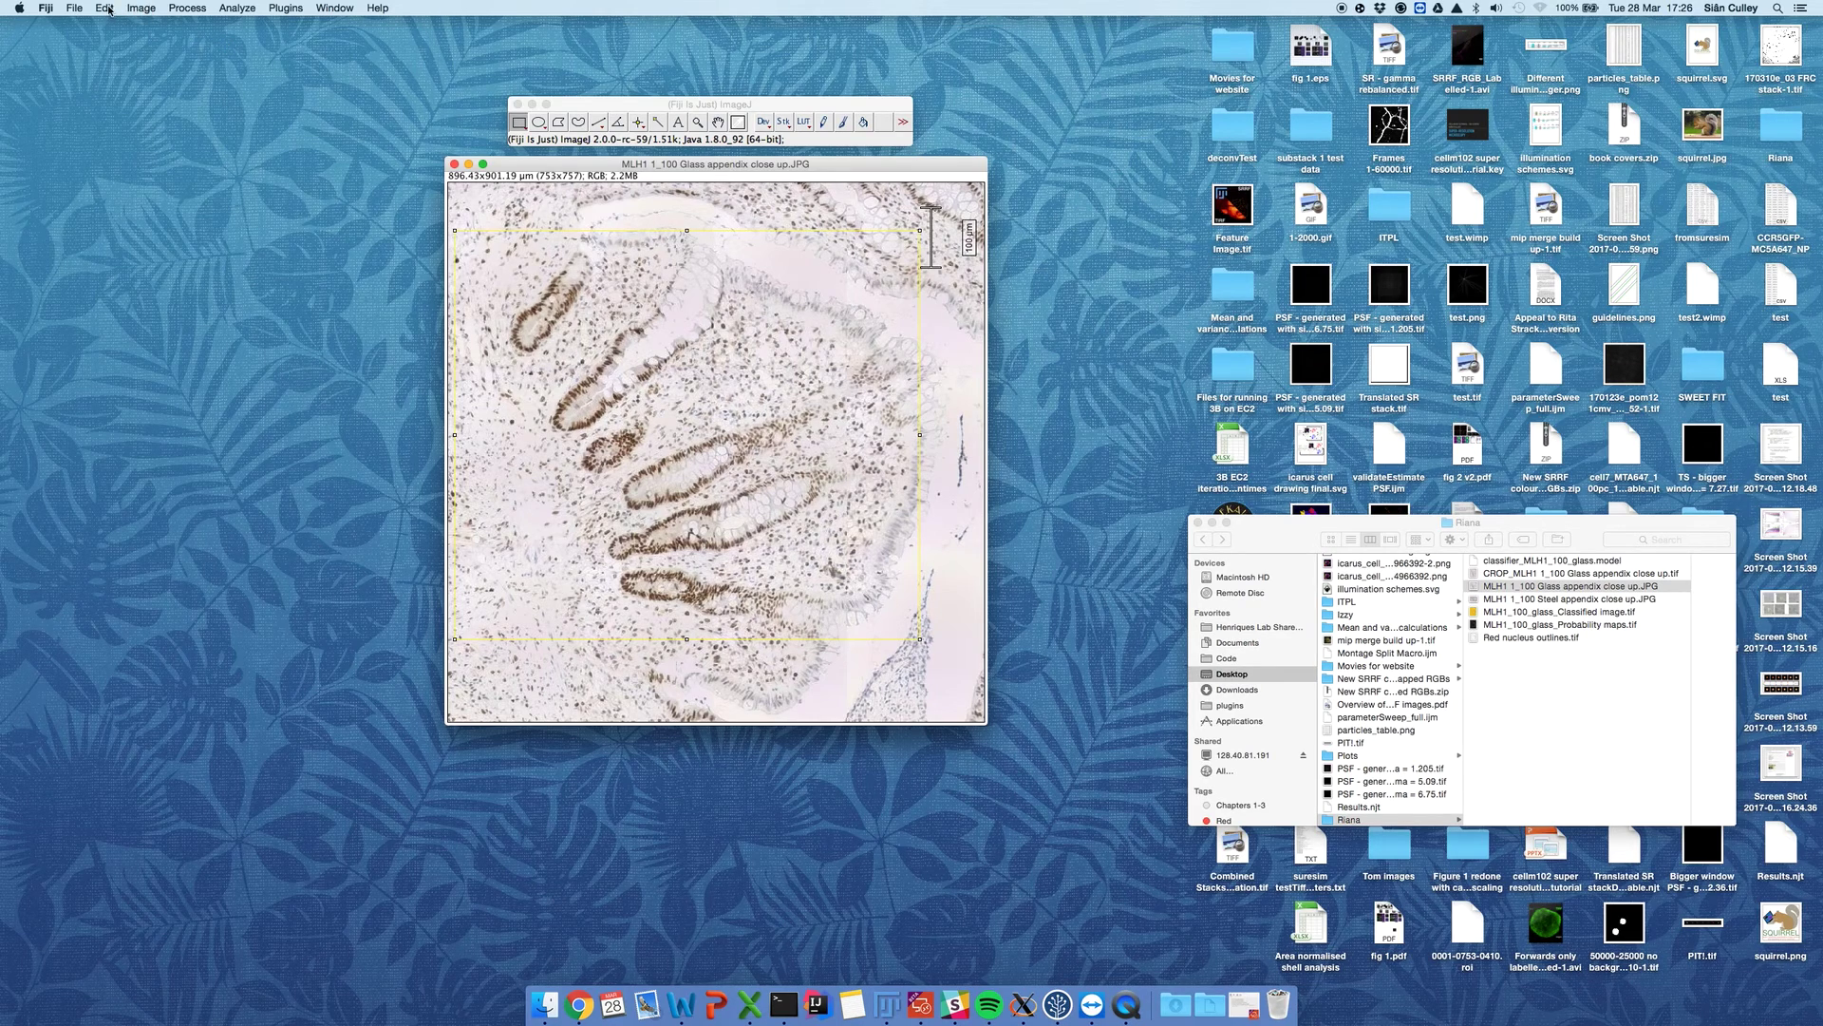
{"action": "left_click", "coordinate": [141, 8]}
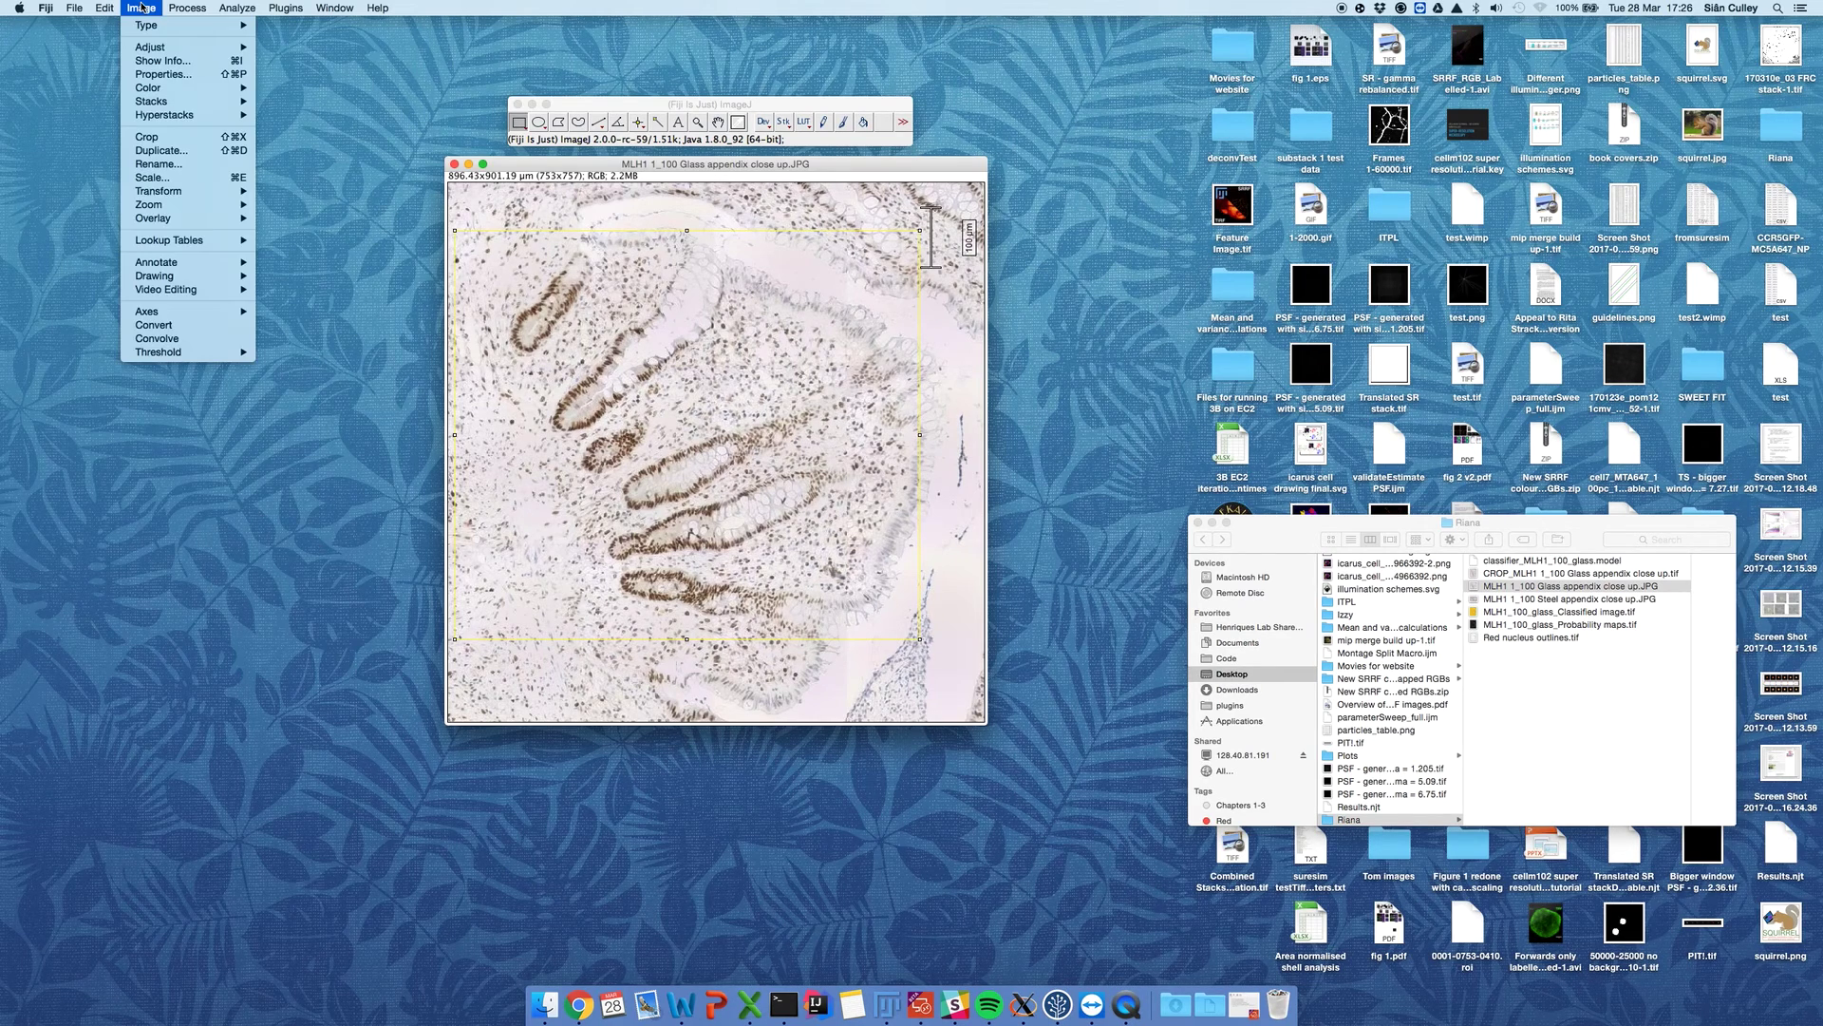
{"action": "left_click", "coordinate": [233, 140]}
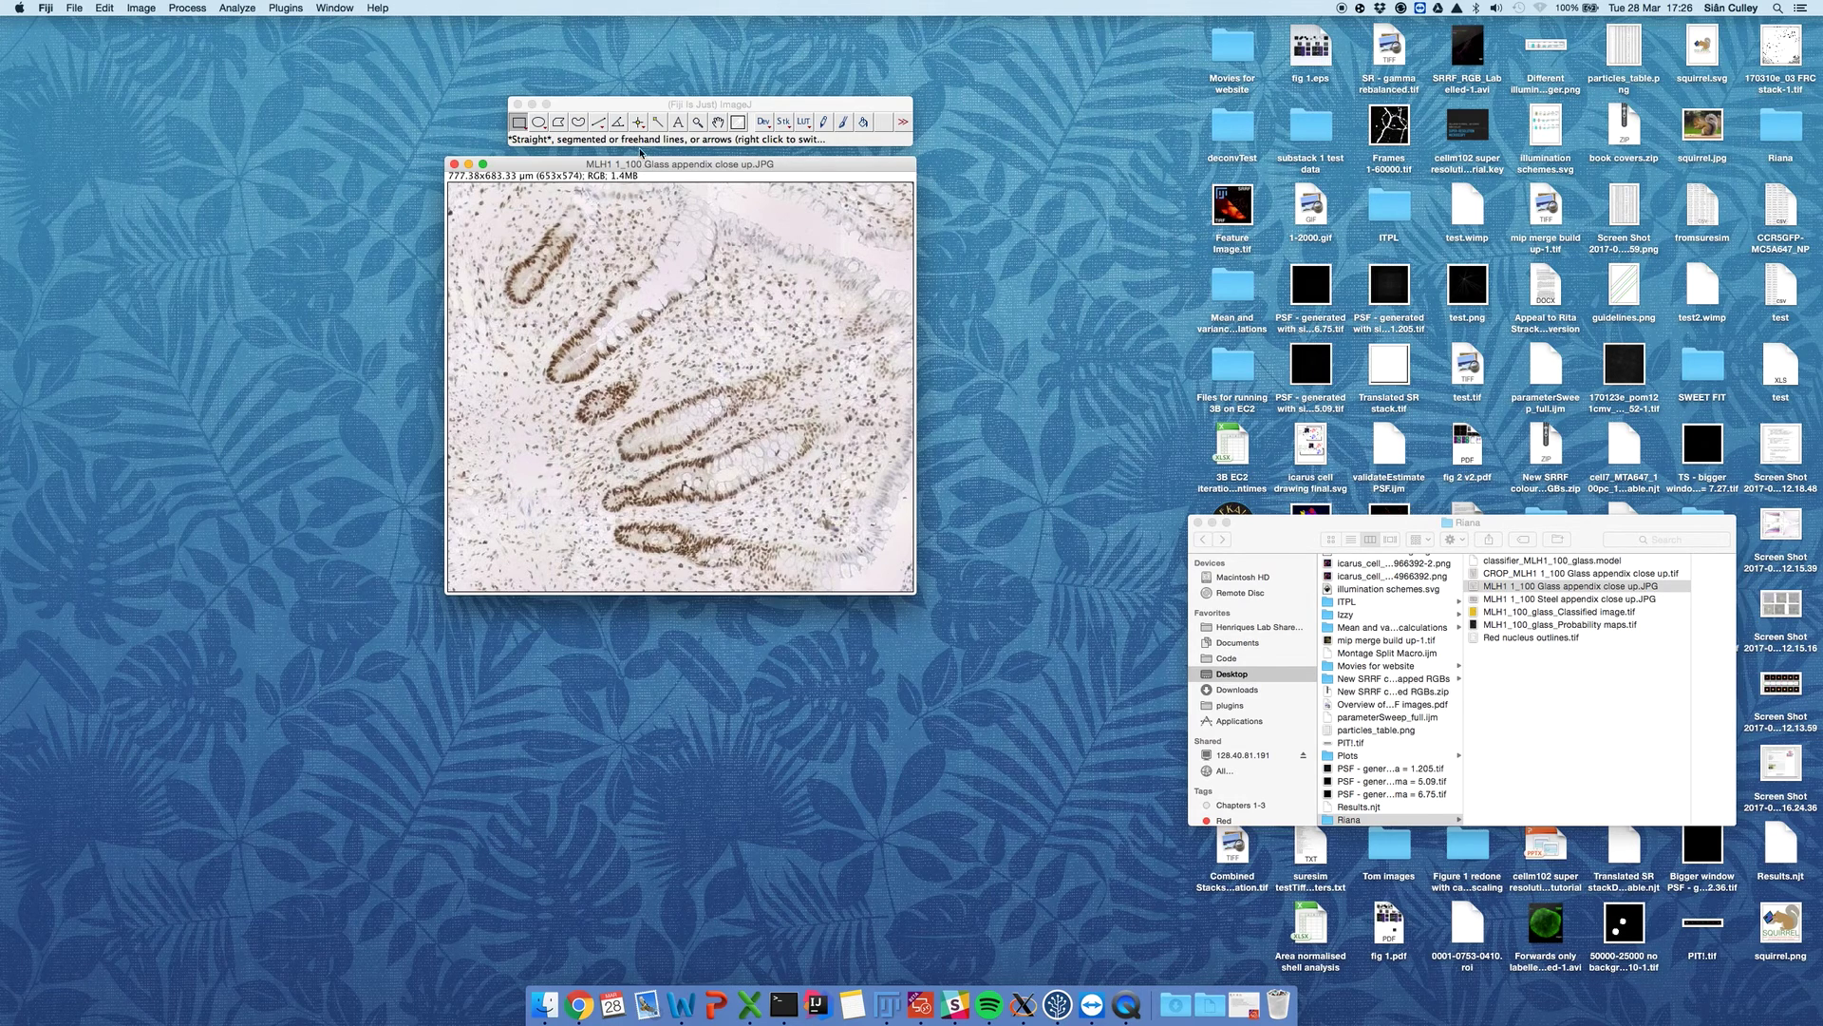
Step: Start Trainable Weka Segmentation on the cropped tissue image
{"action": "left_click", "coordinate": [629, 112]}
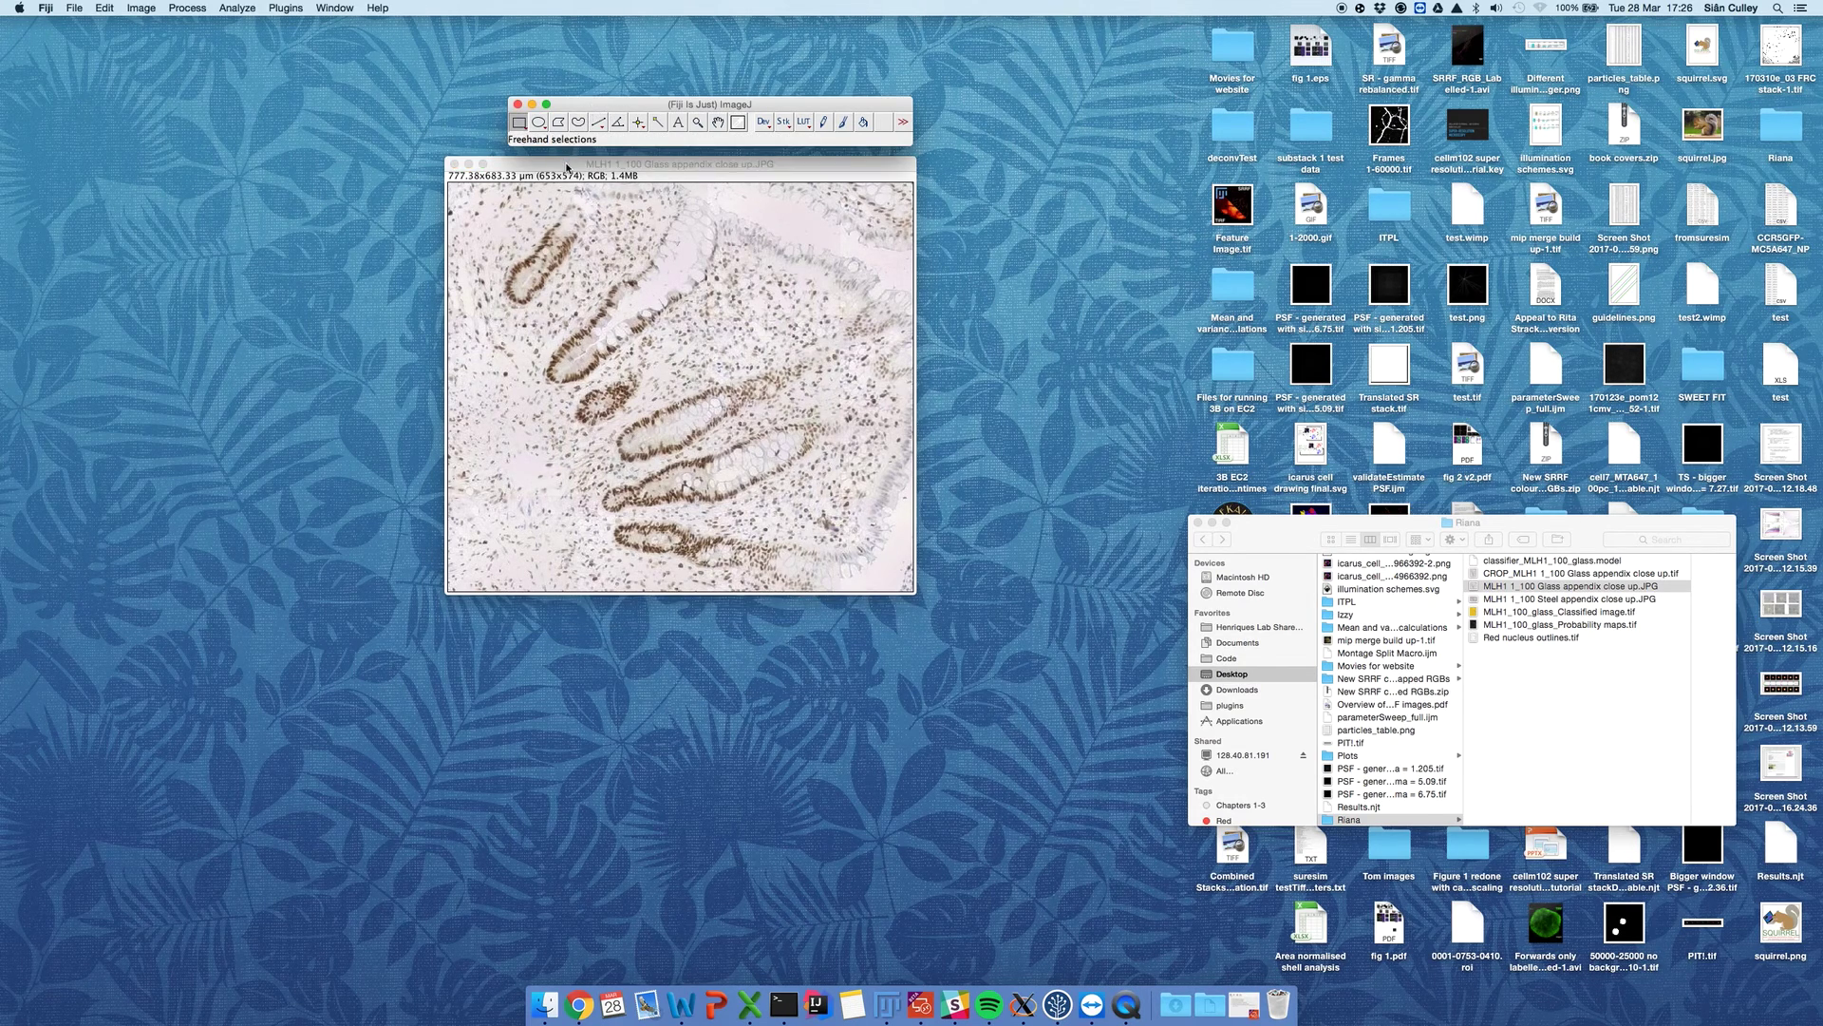
{"action": "left_click", "coordinate": [680, 163]}
{"action": "left_click", "coordinate": [226, 7]}
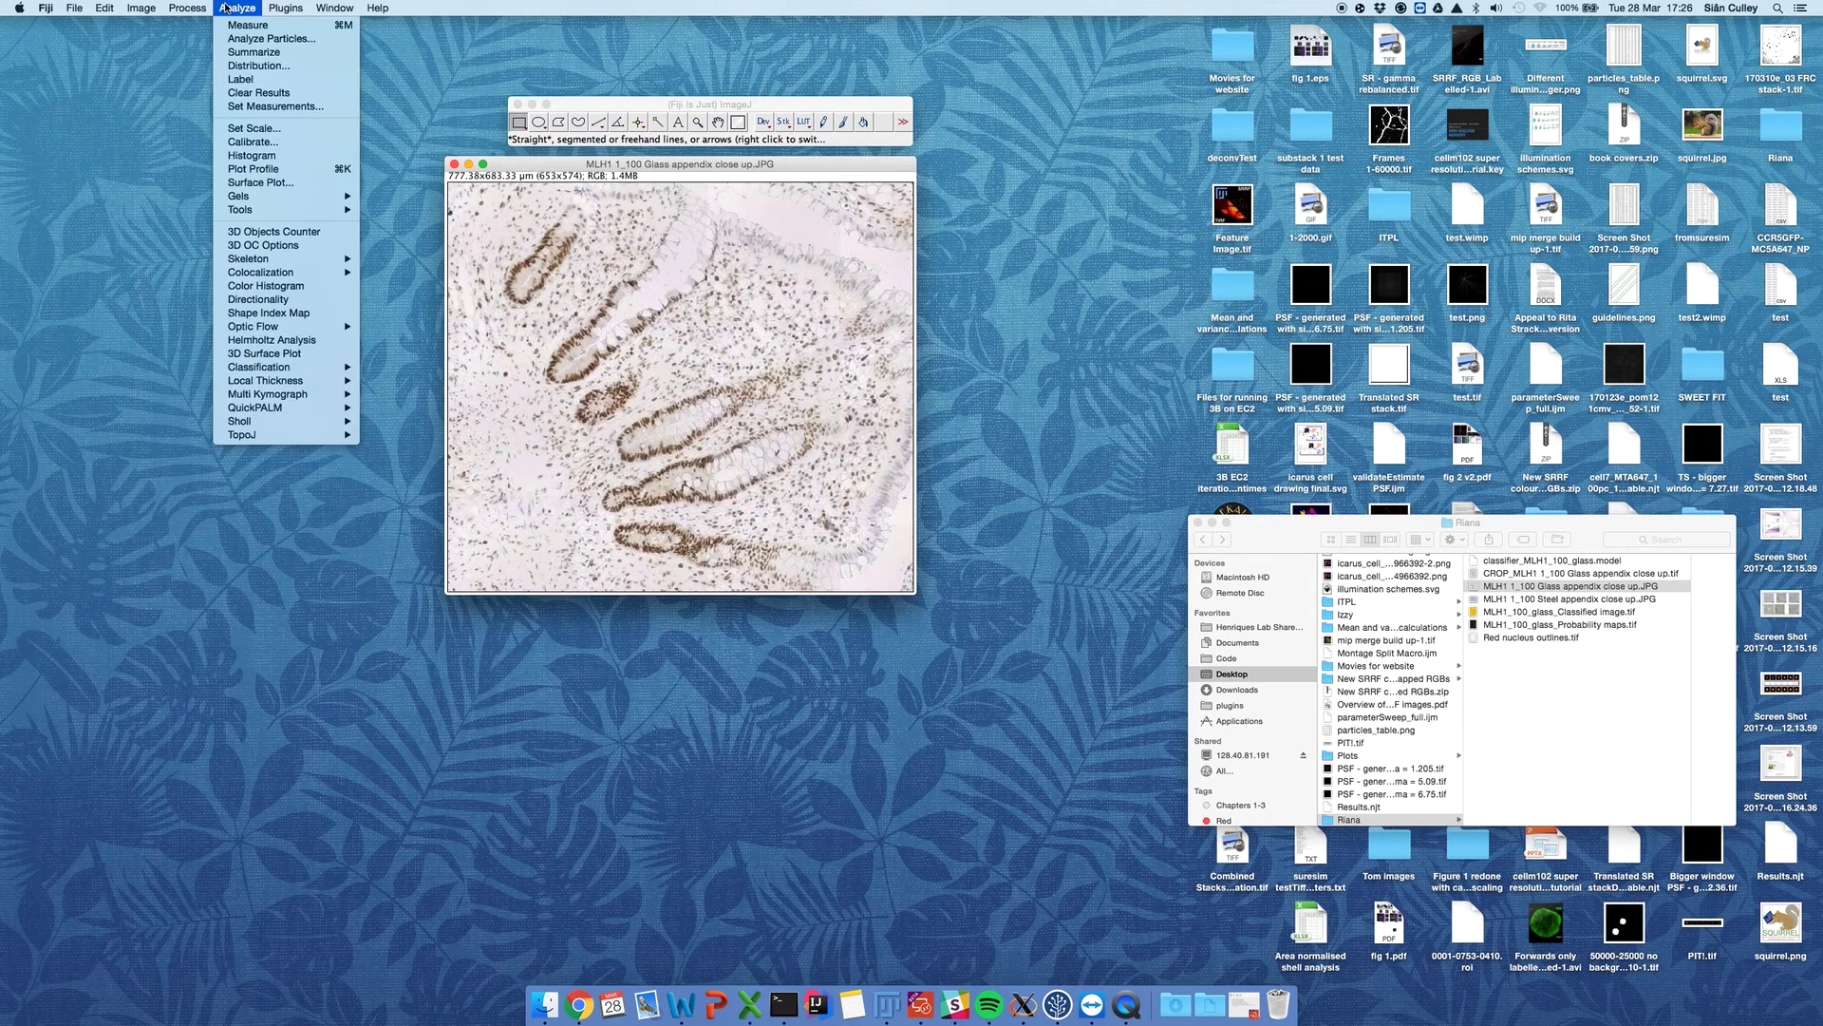
{"action": "mouse_move", "coordinate": [286, 8]}
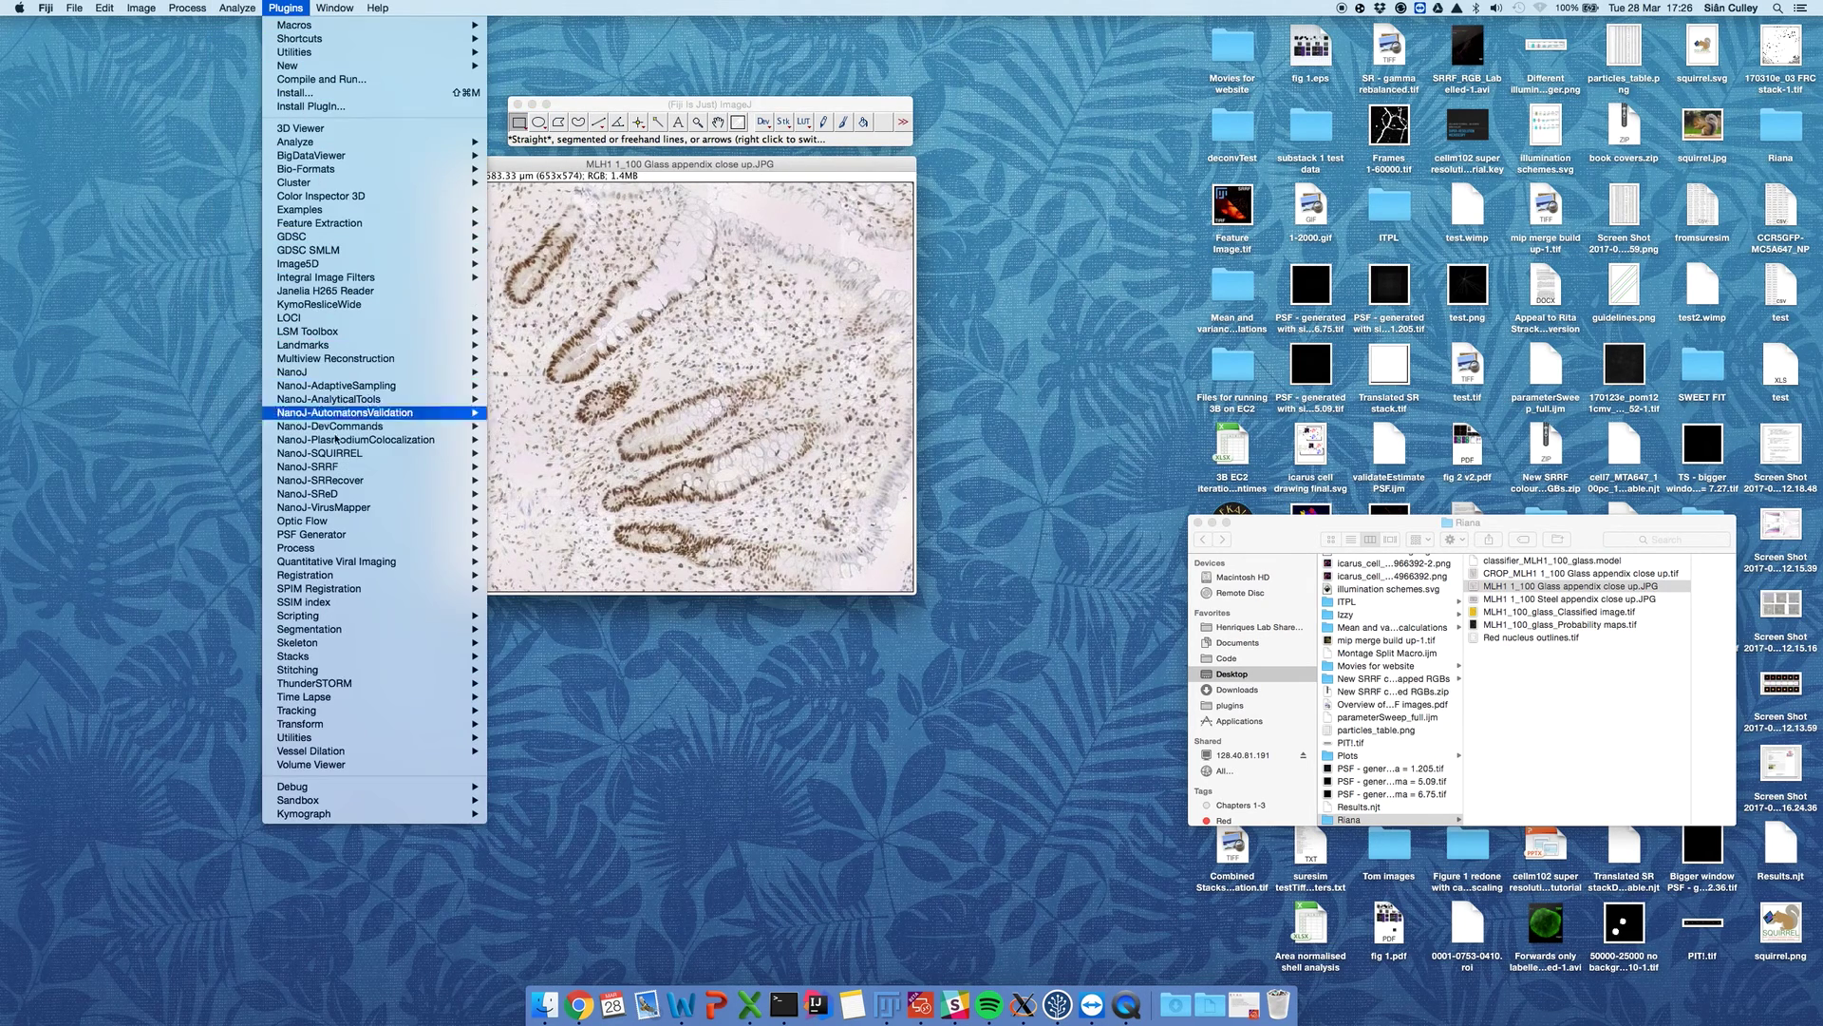
{"action": "mouse_move", "coordinate": [357, 634]}
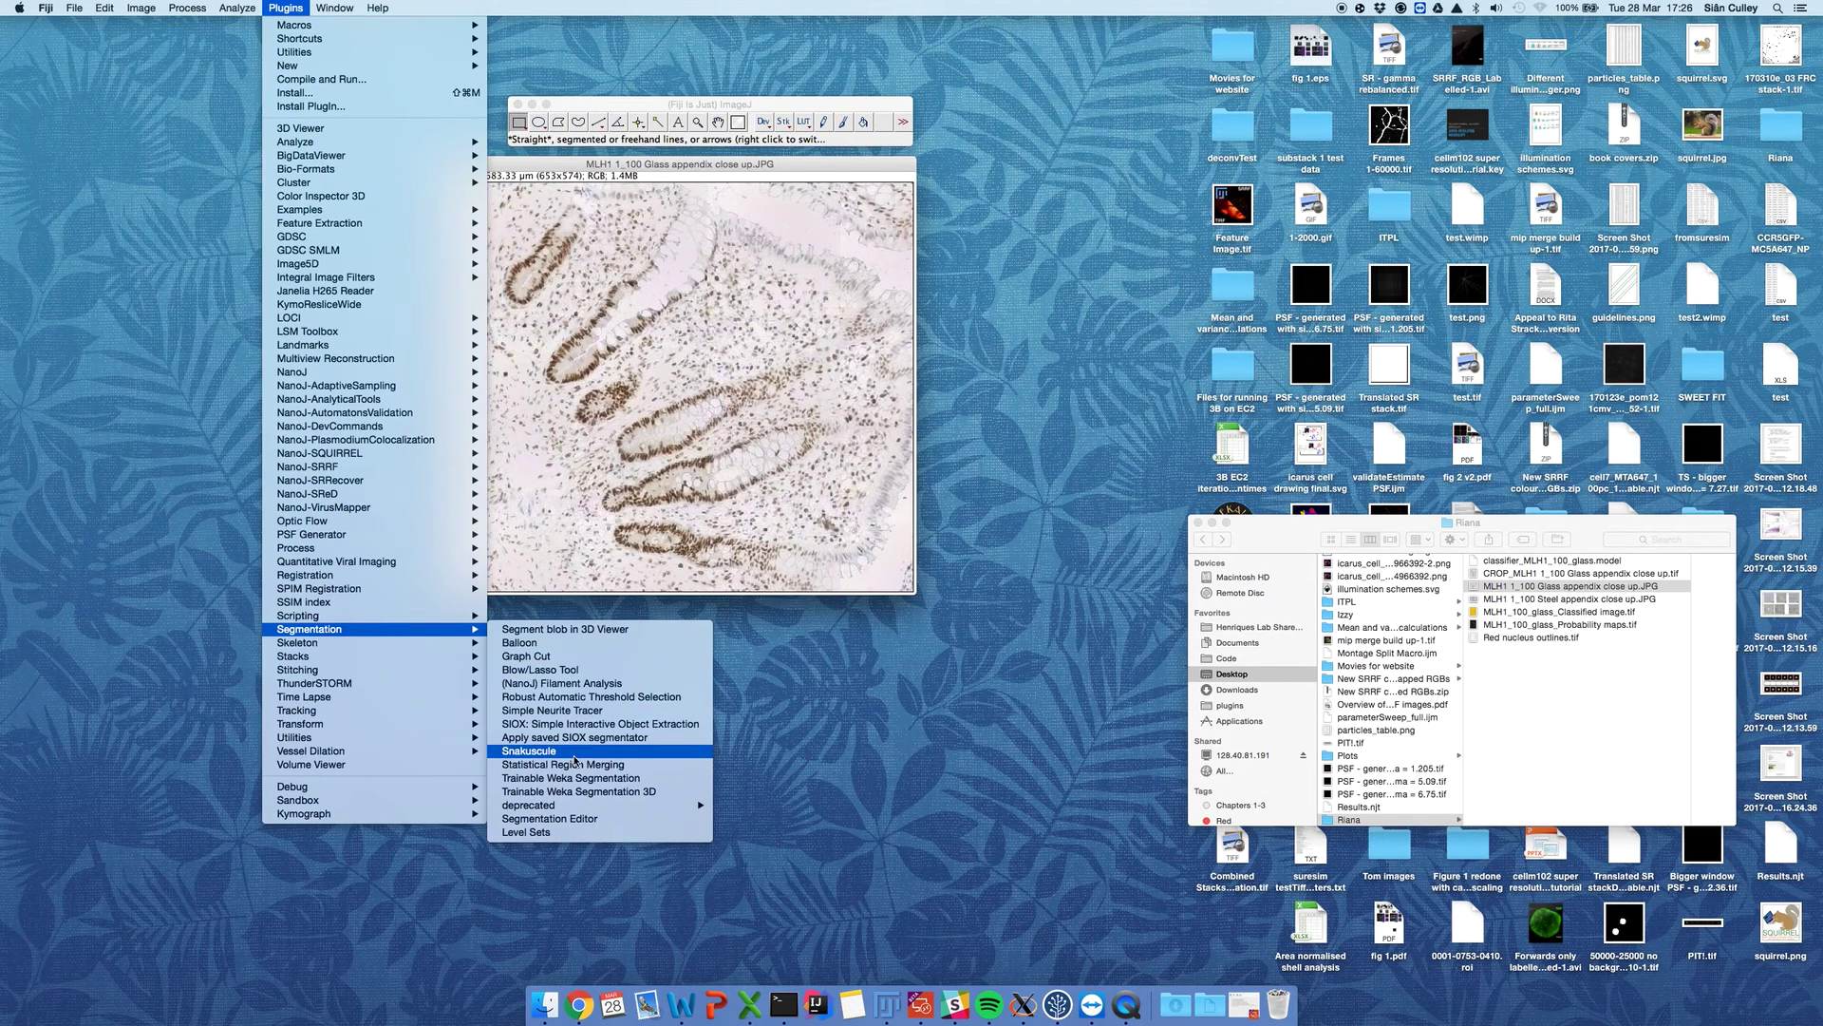
{"action": "left_click", "coordinate": [582, 781]}
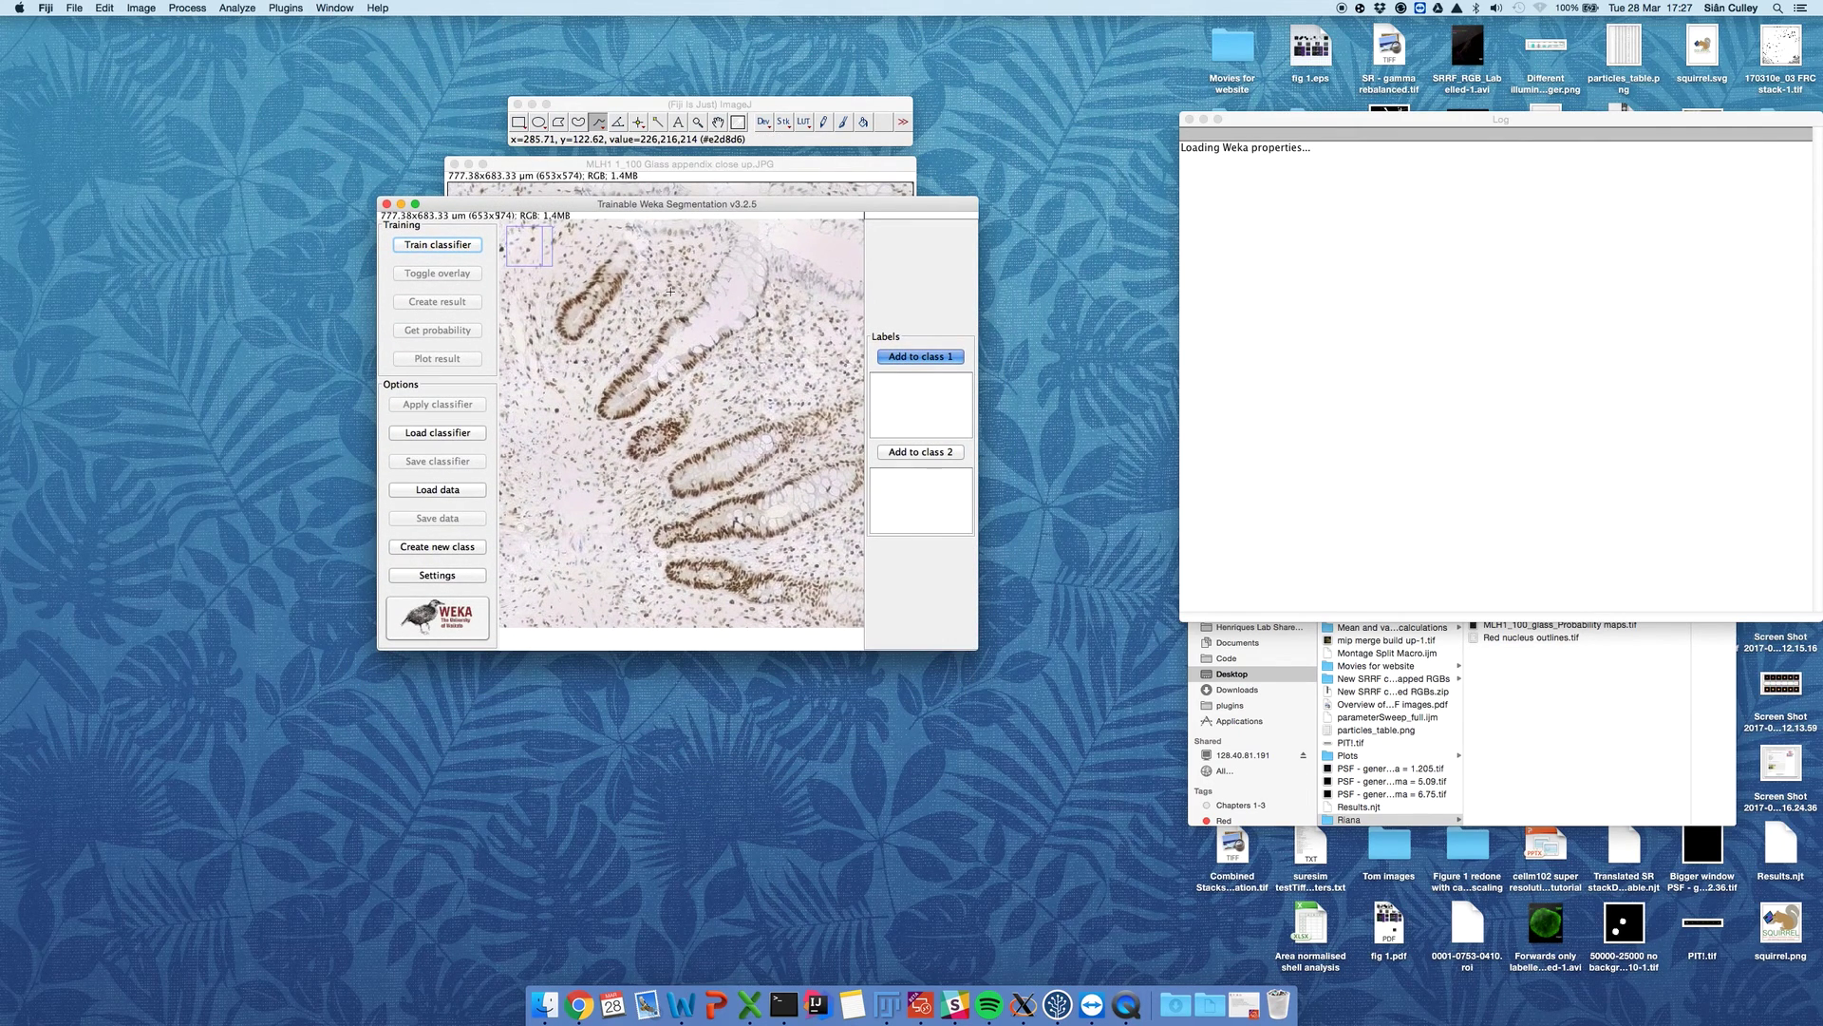
Step: Rename class 1 as Blue nuclei and class 2 as Brown nuclei in the segmentation settings
{"action": "key", "text": "minus"}
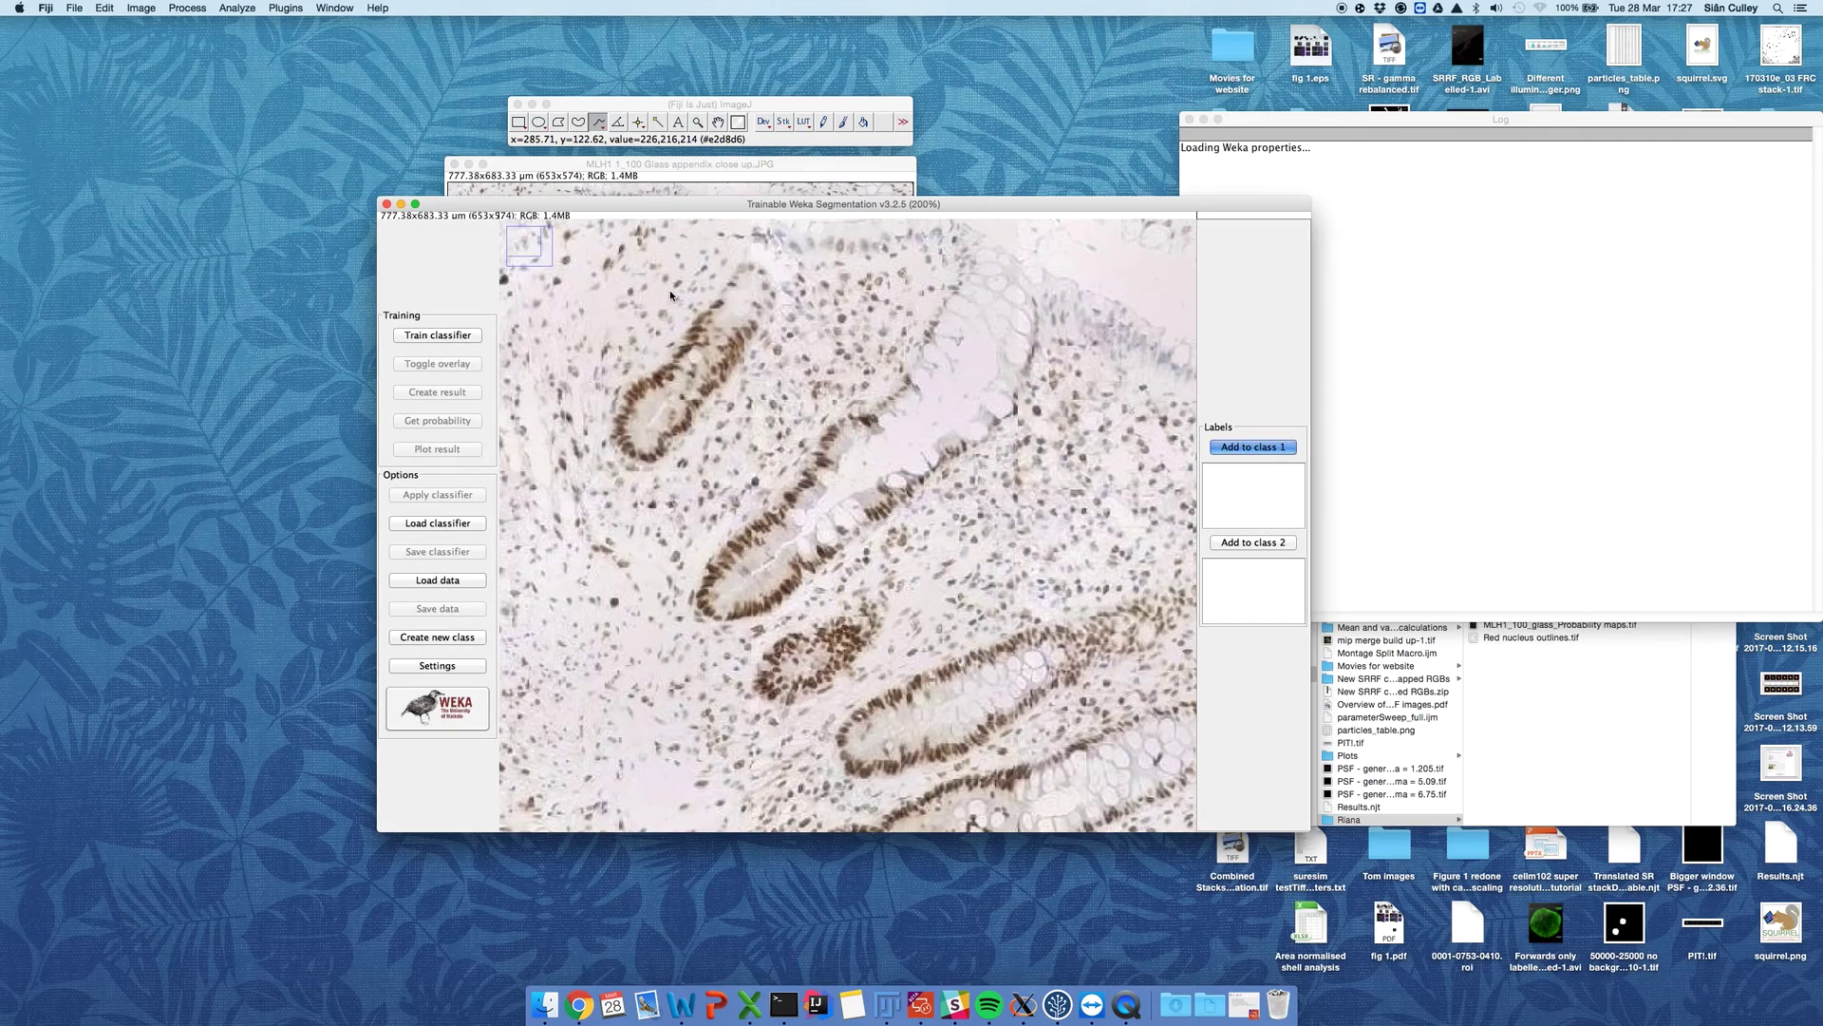
{"action": "key", "text": "plus"}
{"action": "key", "text": "plus"}
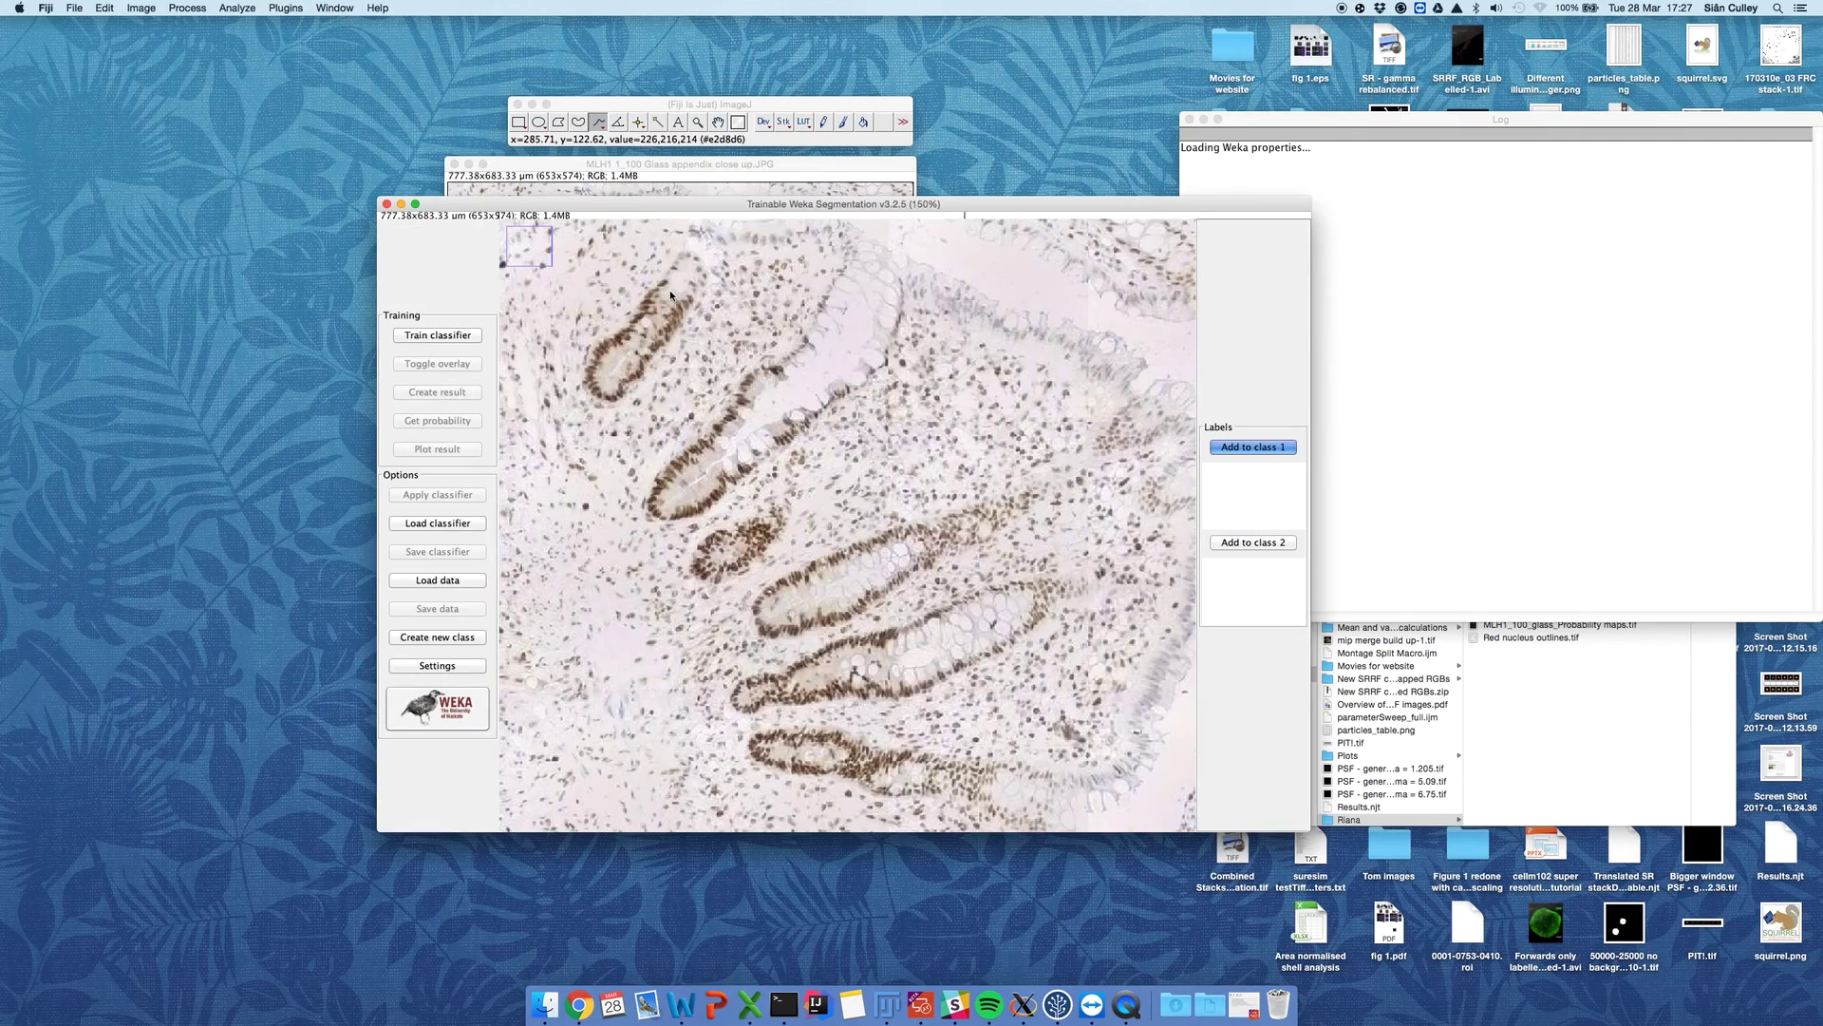
{"action": "key", "text": "plus"}
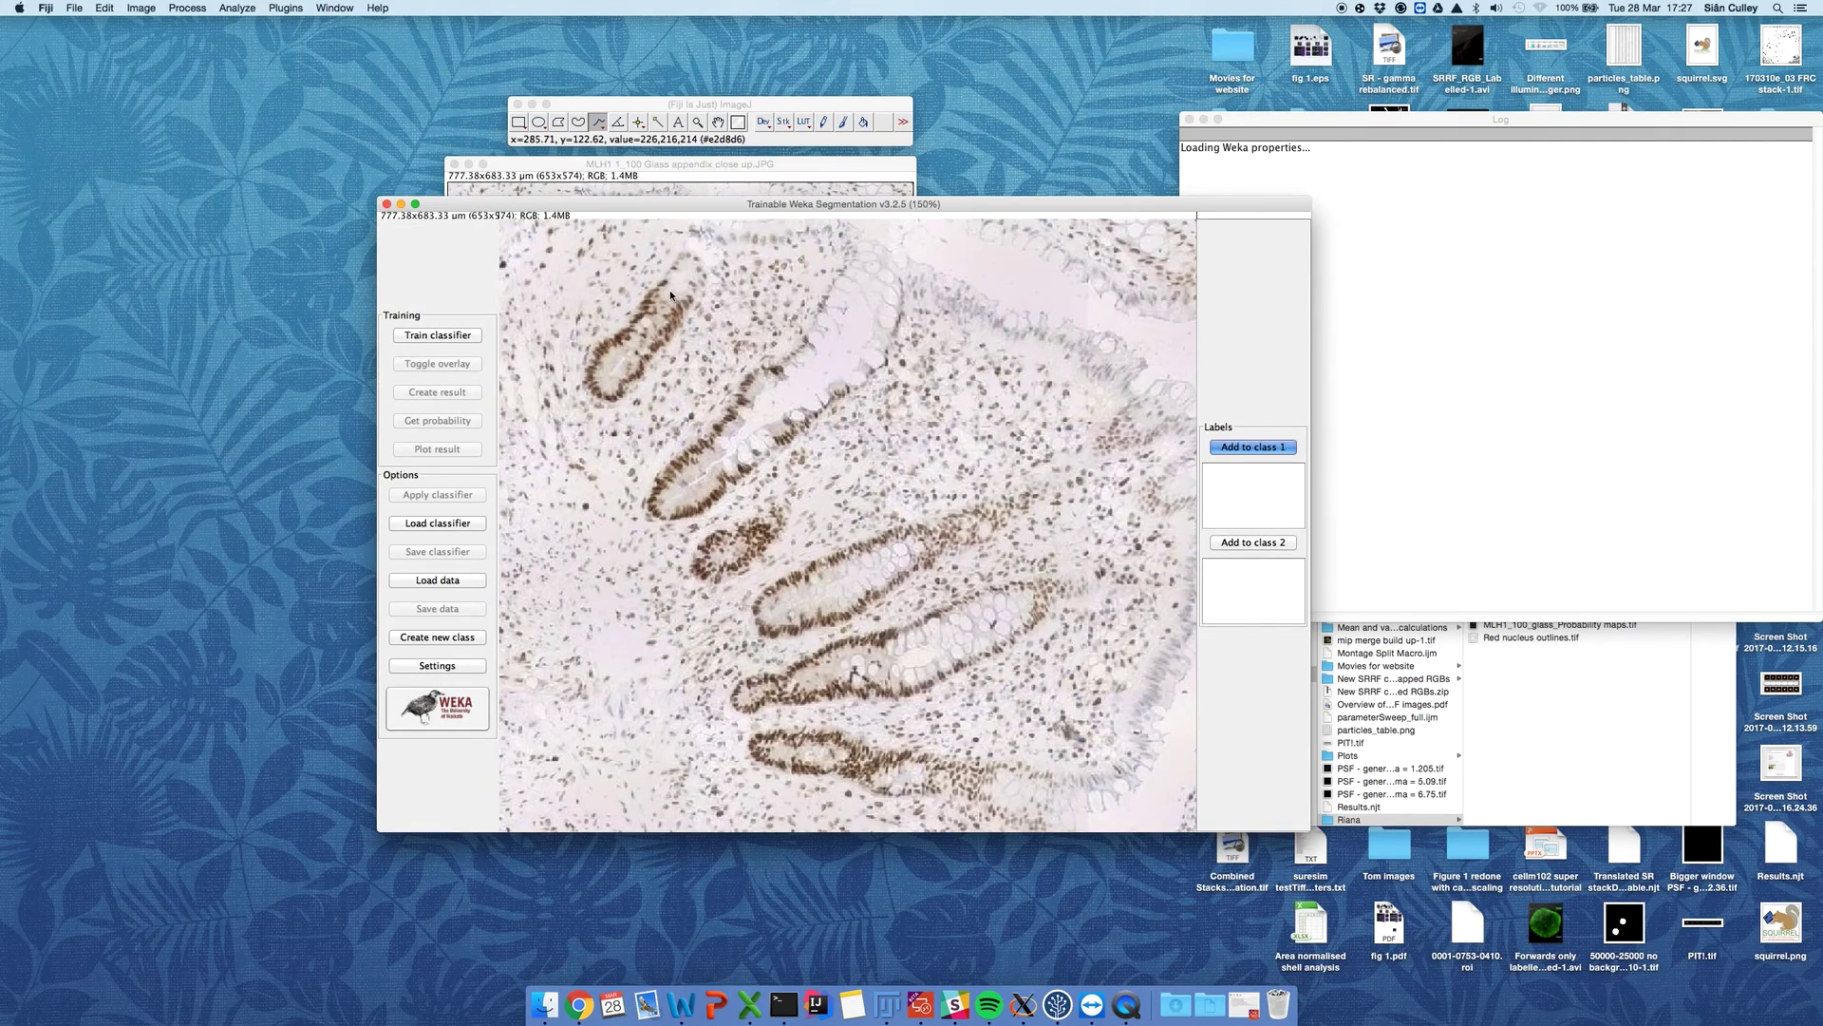
{"action": "key", "text": "minus"}
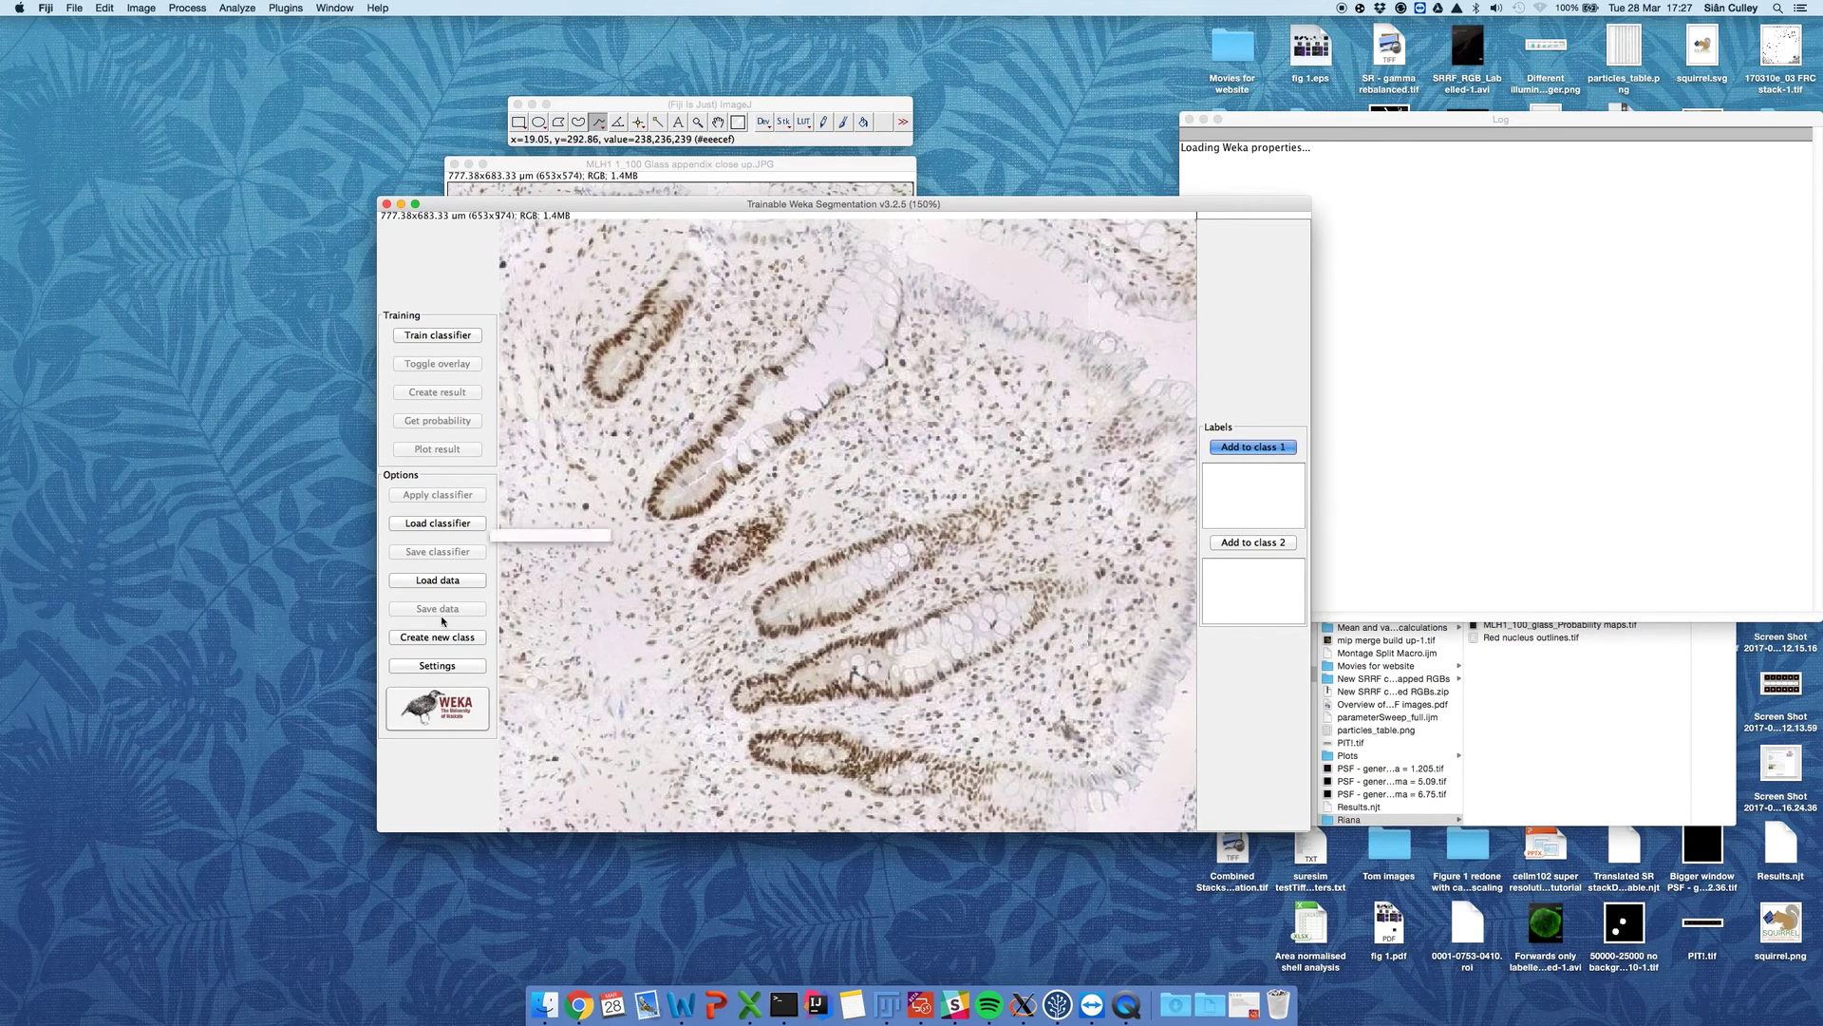
{"action": "left_click", "coordinate": [441, 667]}
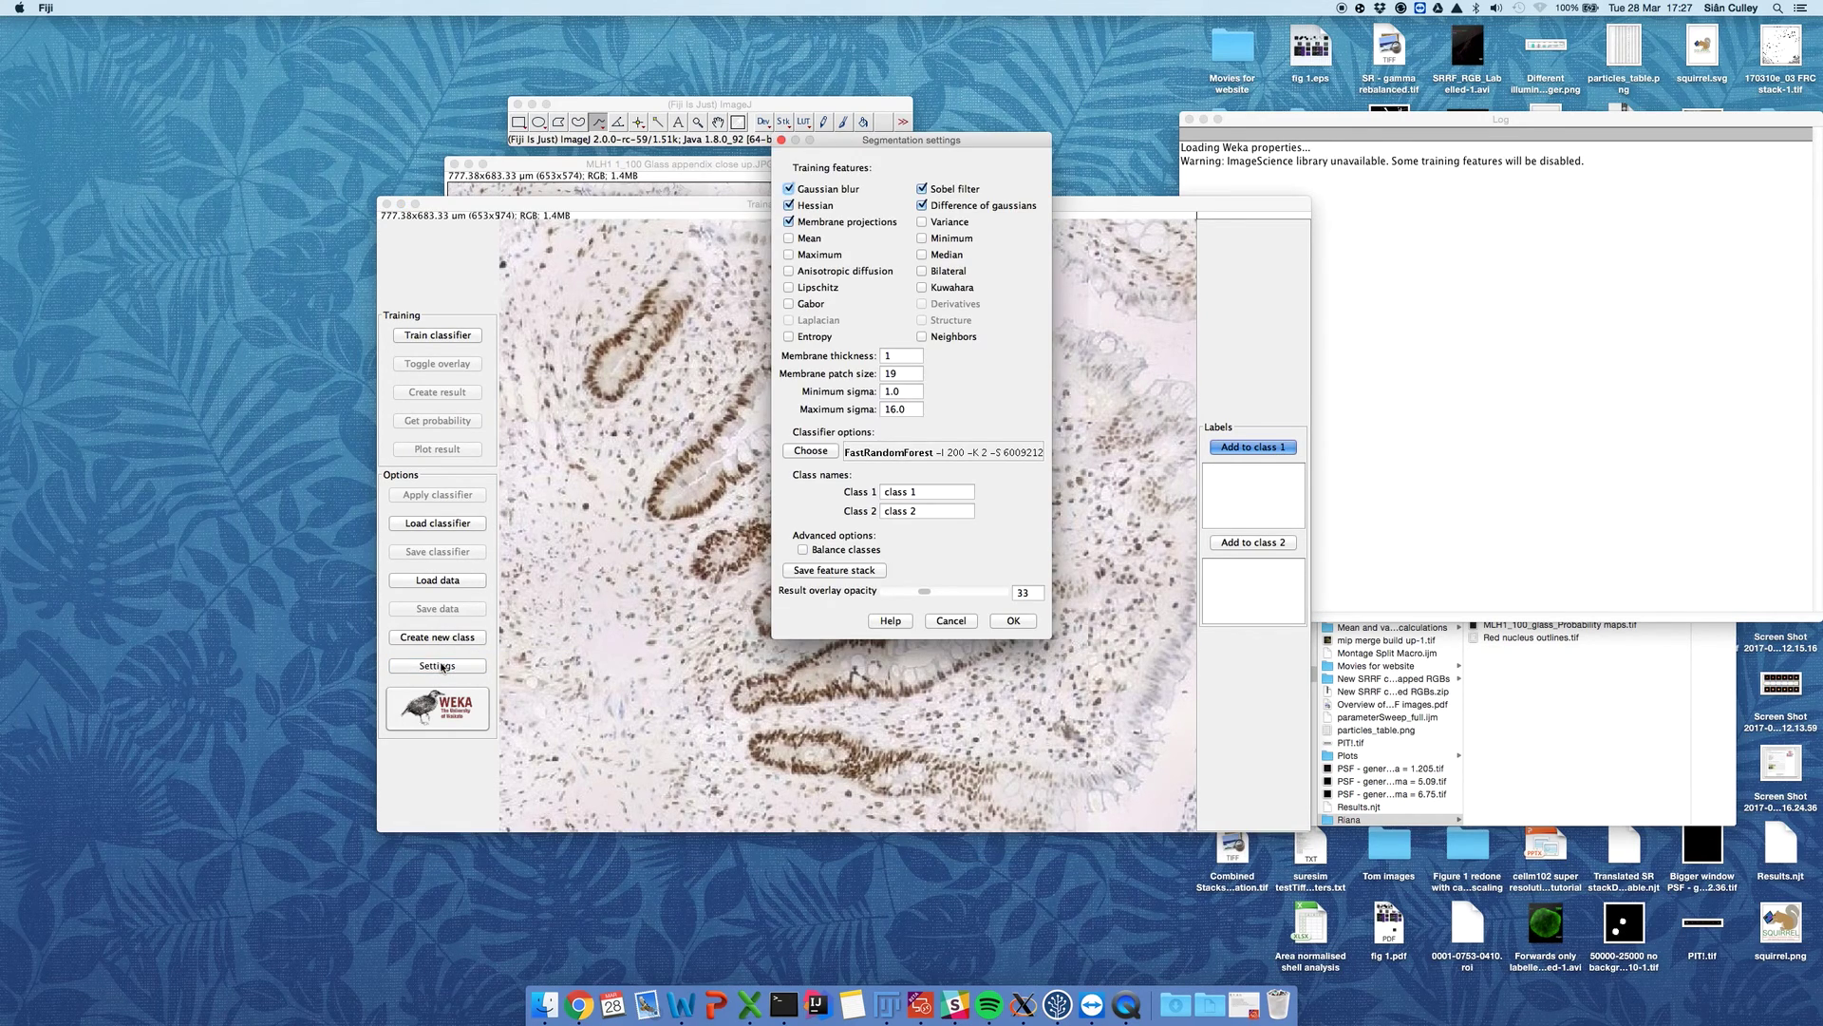
{"action": "left_click", "coordinate": [926, 490]}
{"action": "left_click", "coordinate": [926, 489]}
{"action": "left_click_drag", "start_coordinate": [926, 488], "coordinate": [858, 493]}
{"action": "type", "text": "Blue nuclei"}
{"action": "left_click", "coordinate": [924, 514]}
{"action": "type", "text": "Brown nuclei"}
{"action": "left_click", "coordinate": [1013, 621]}
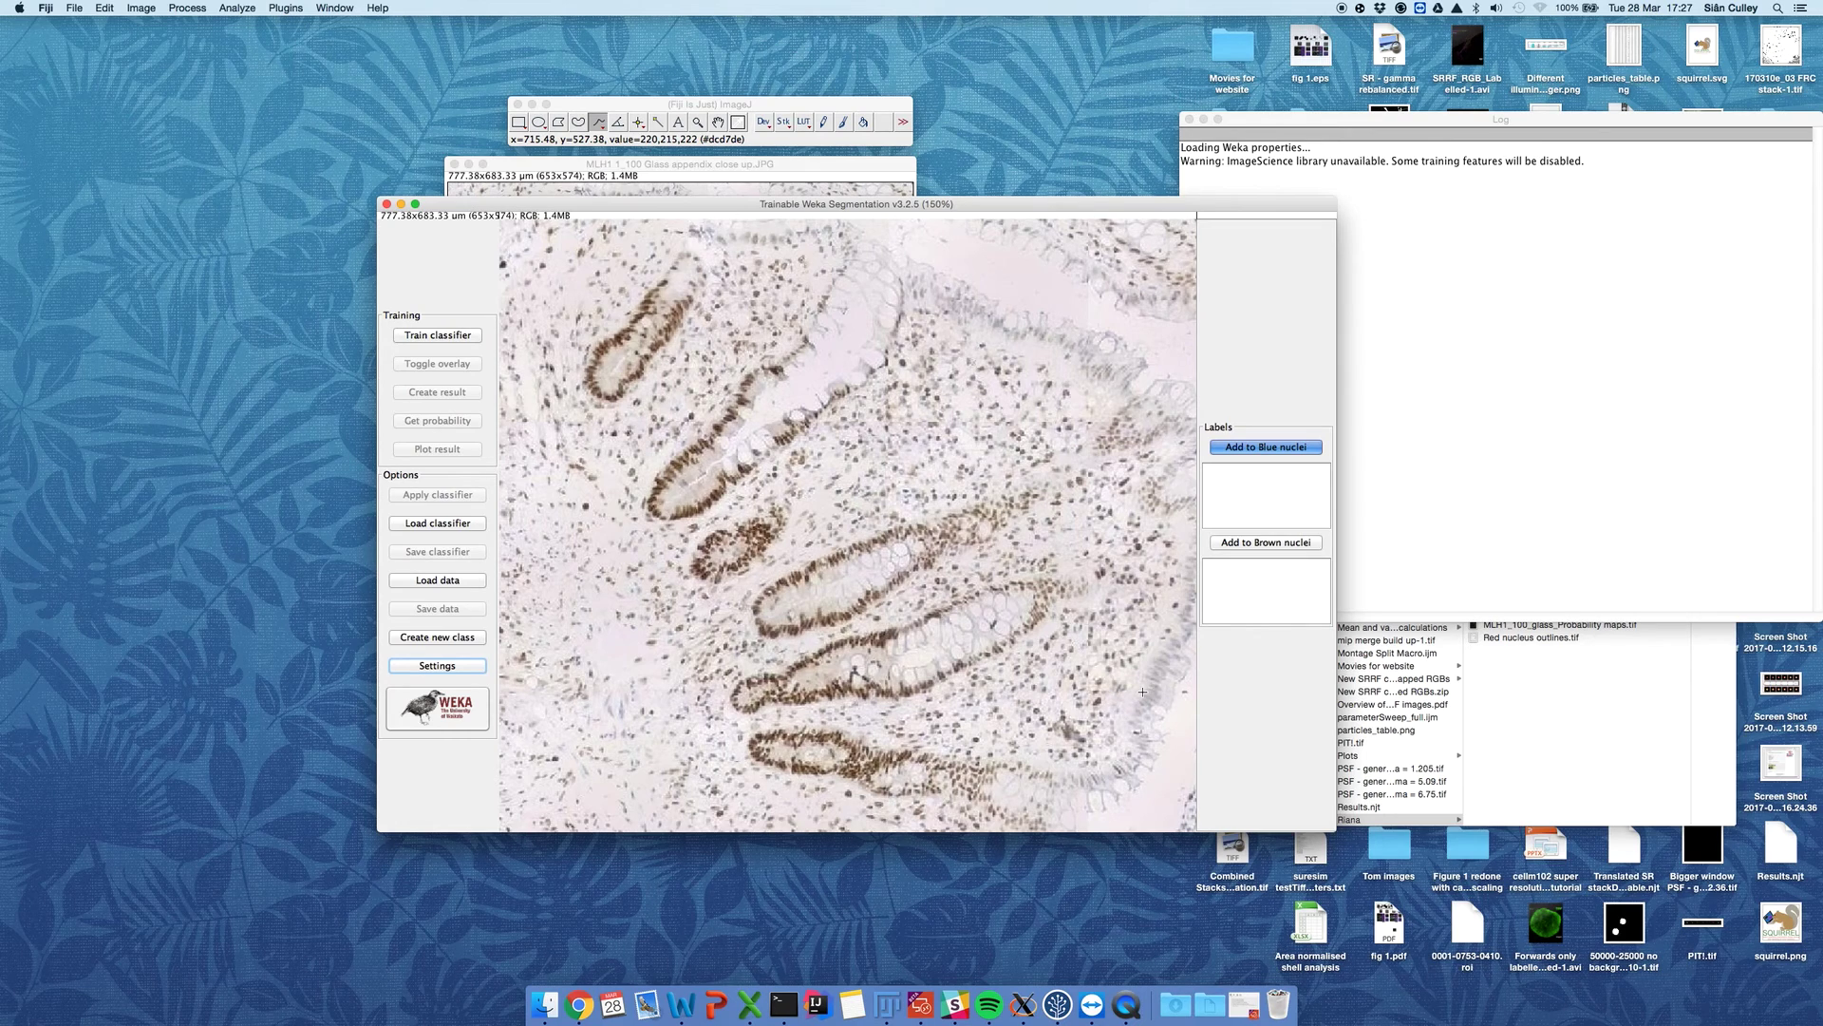
Step: Create a third segmentation class named Background
{"action": "left_click", "coordinate": [474, 638]}
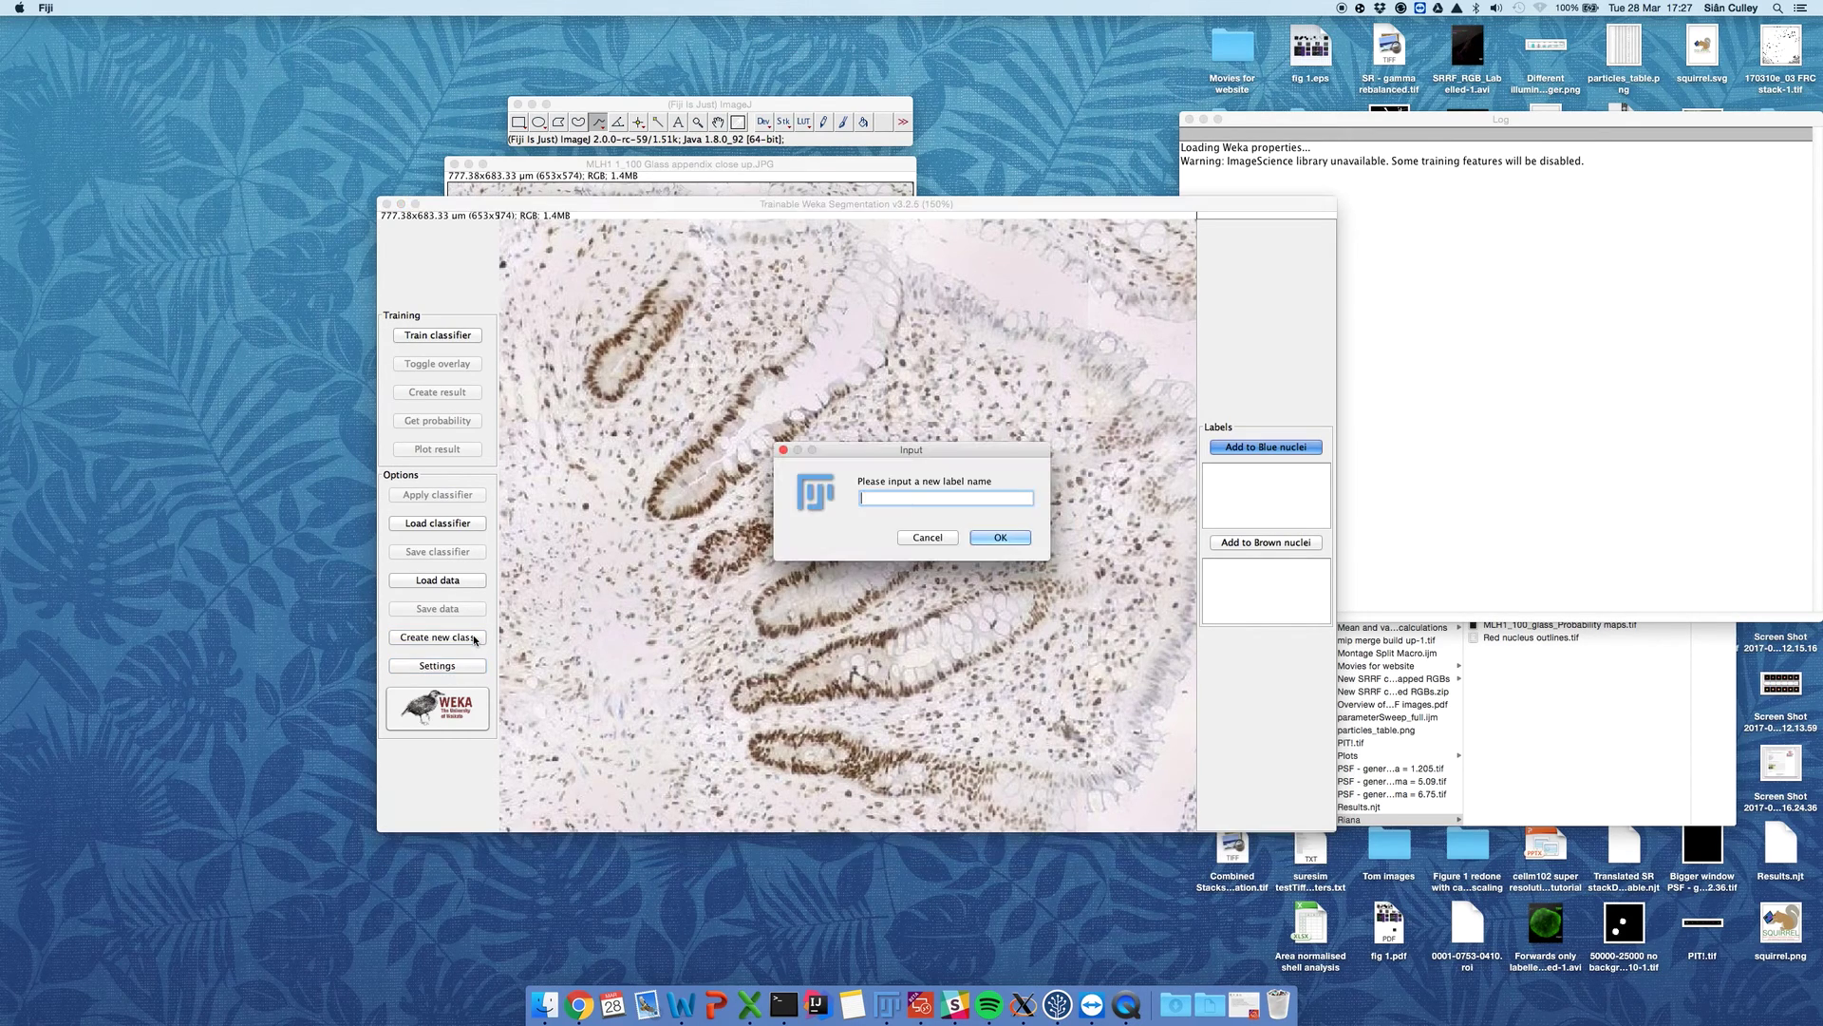
{"action": "type", "text": "Background"}
{"action": "left_click", "coordinate": [995, 538]}
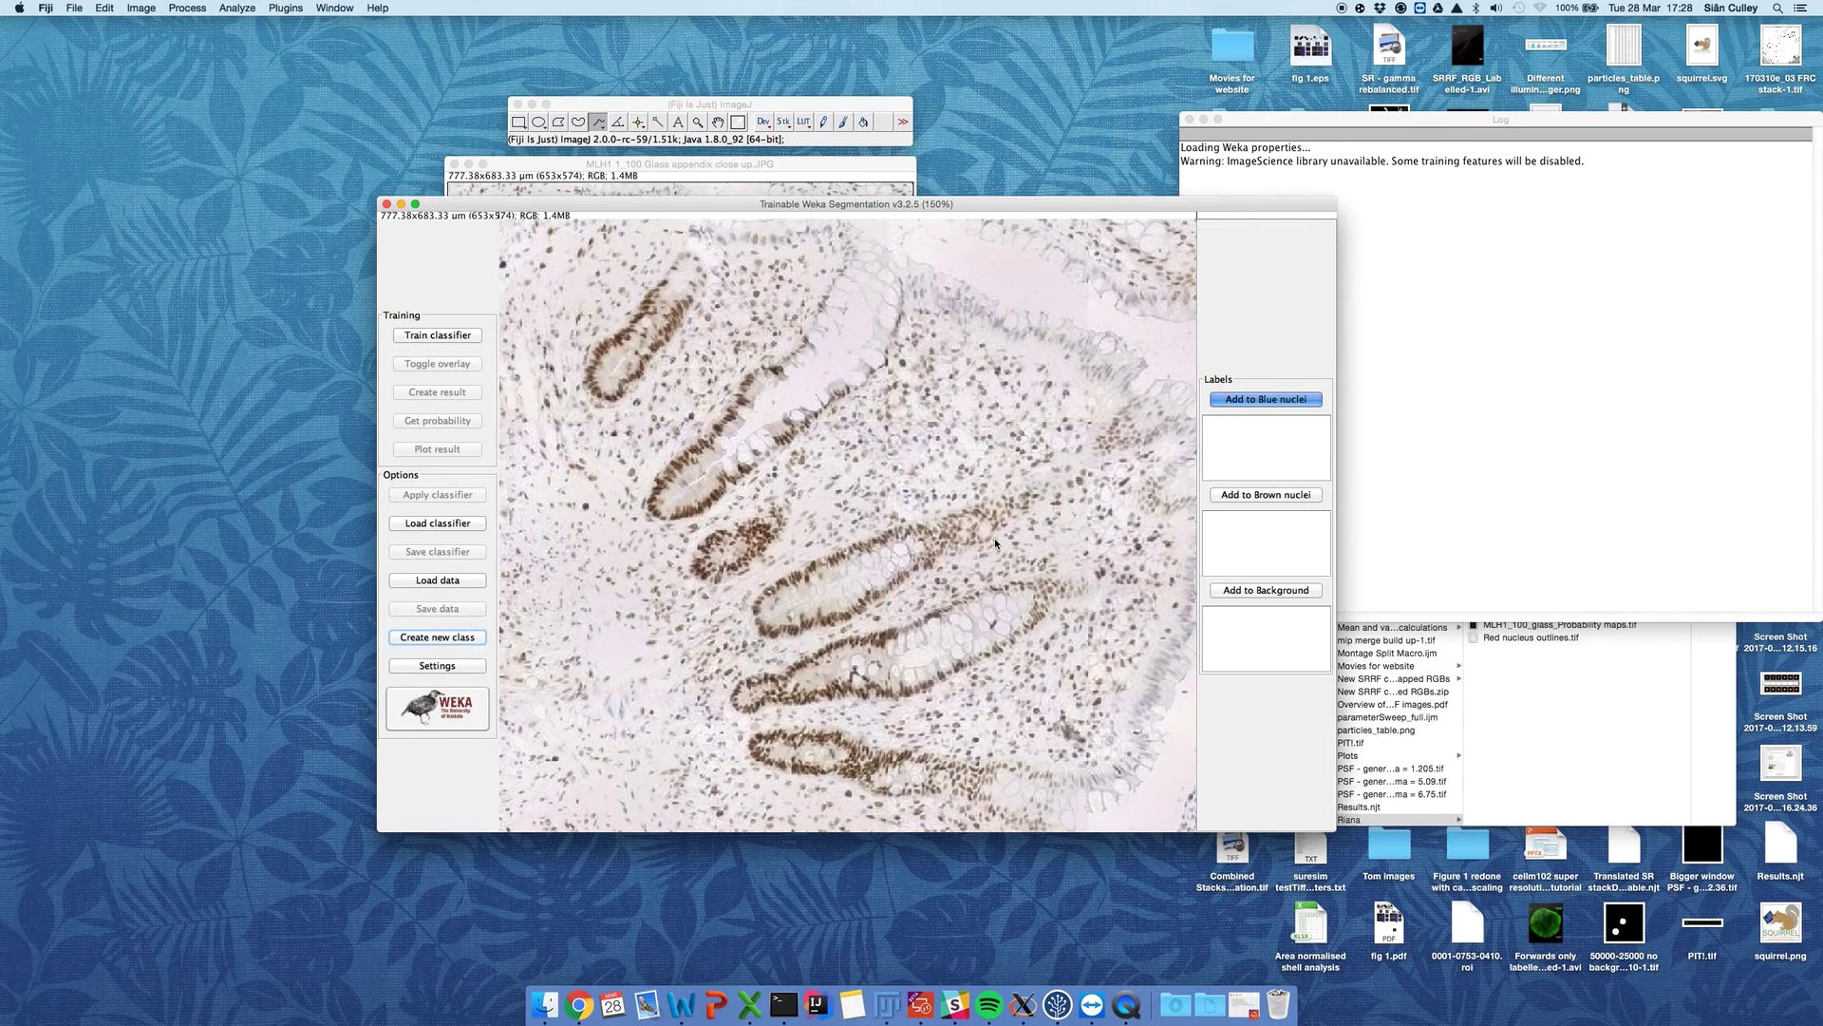
Step: Outline two separate blue nuclei in the tissue around the crypts with oval selections and add each to the Blue nuclei class
{"action": "left_click", "coordinate": [749, 105]}
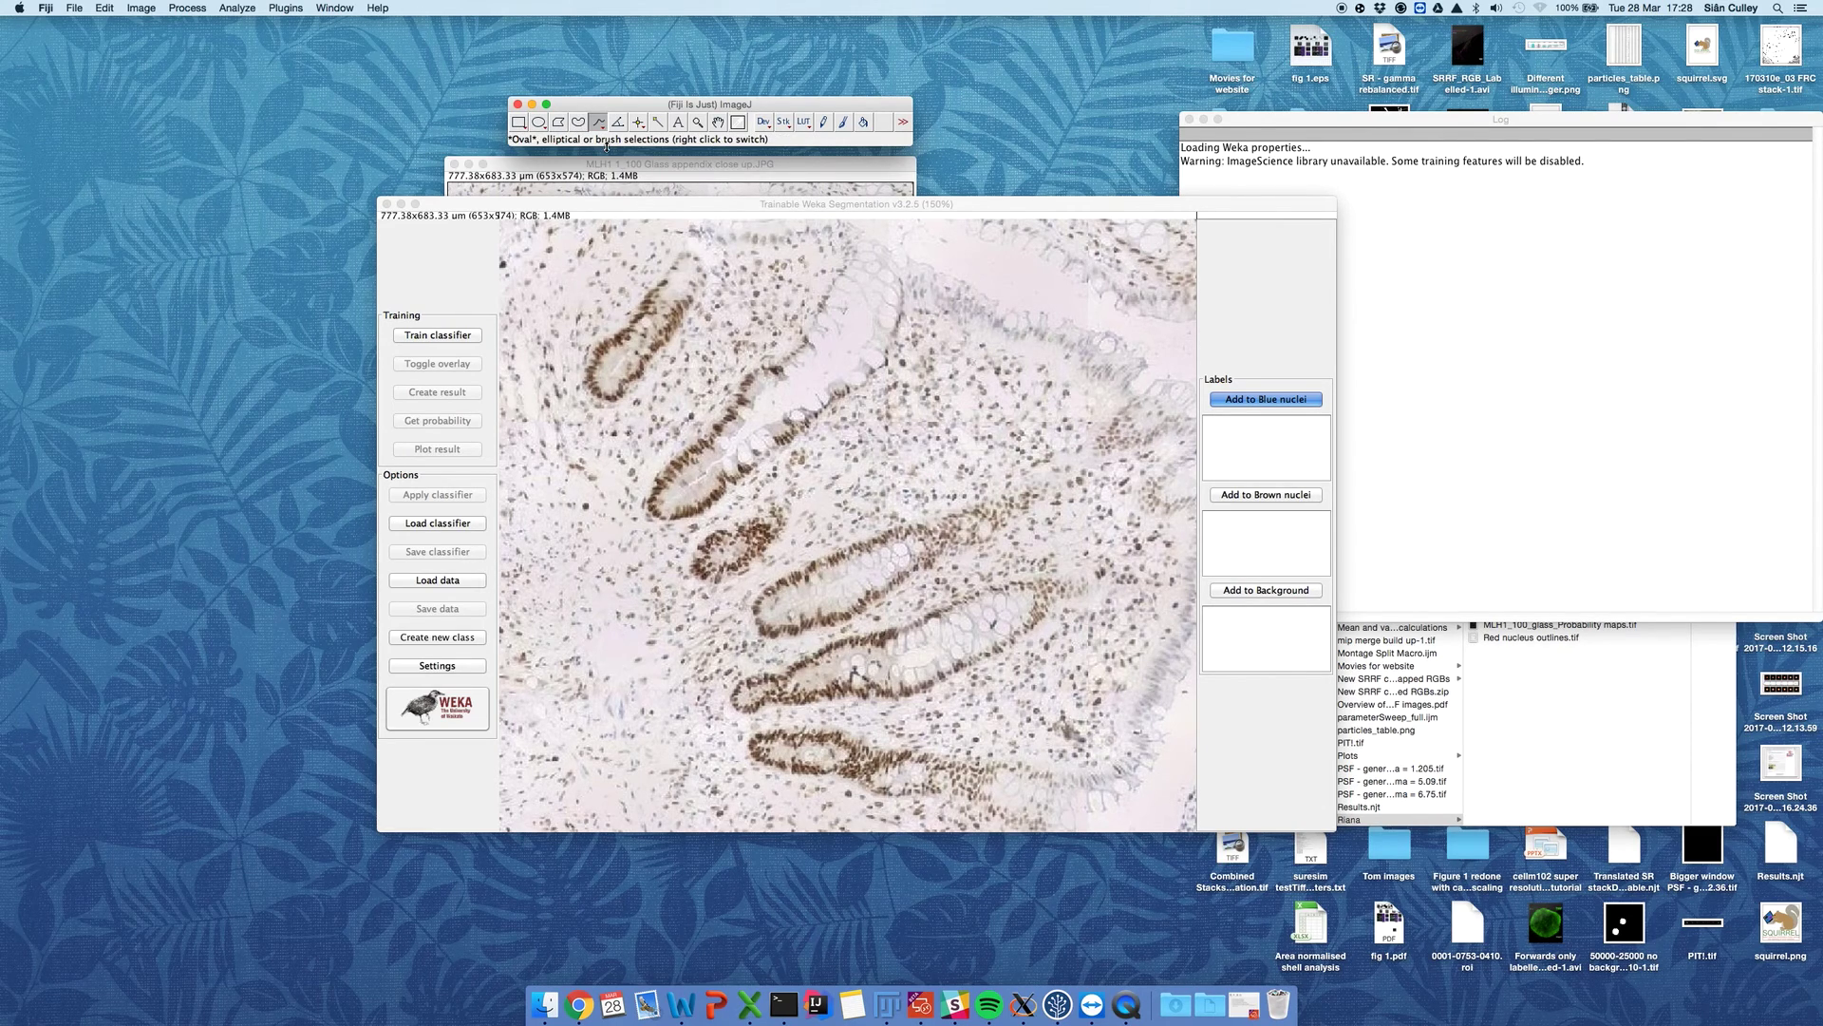
{"action": "left_click", "coordinate": [541, 124]}
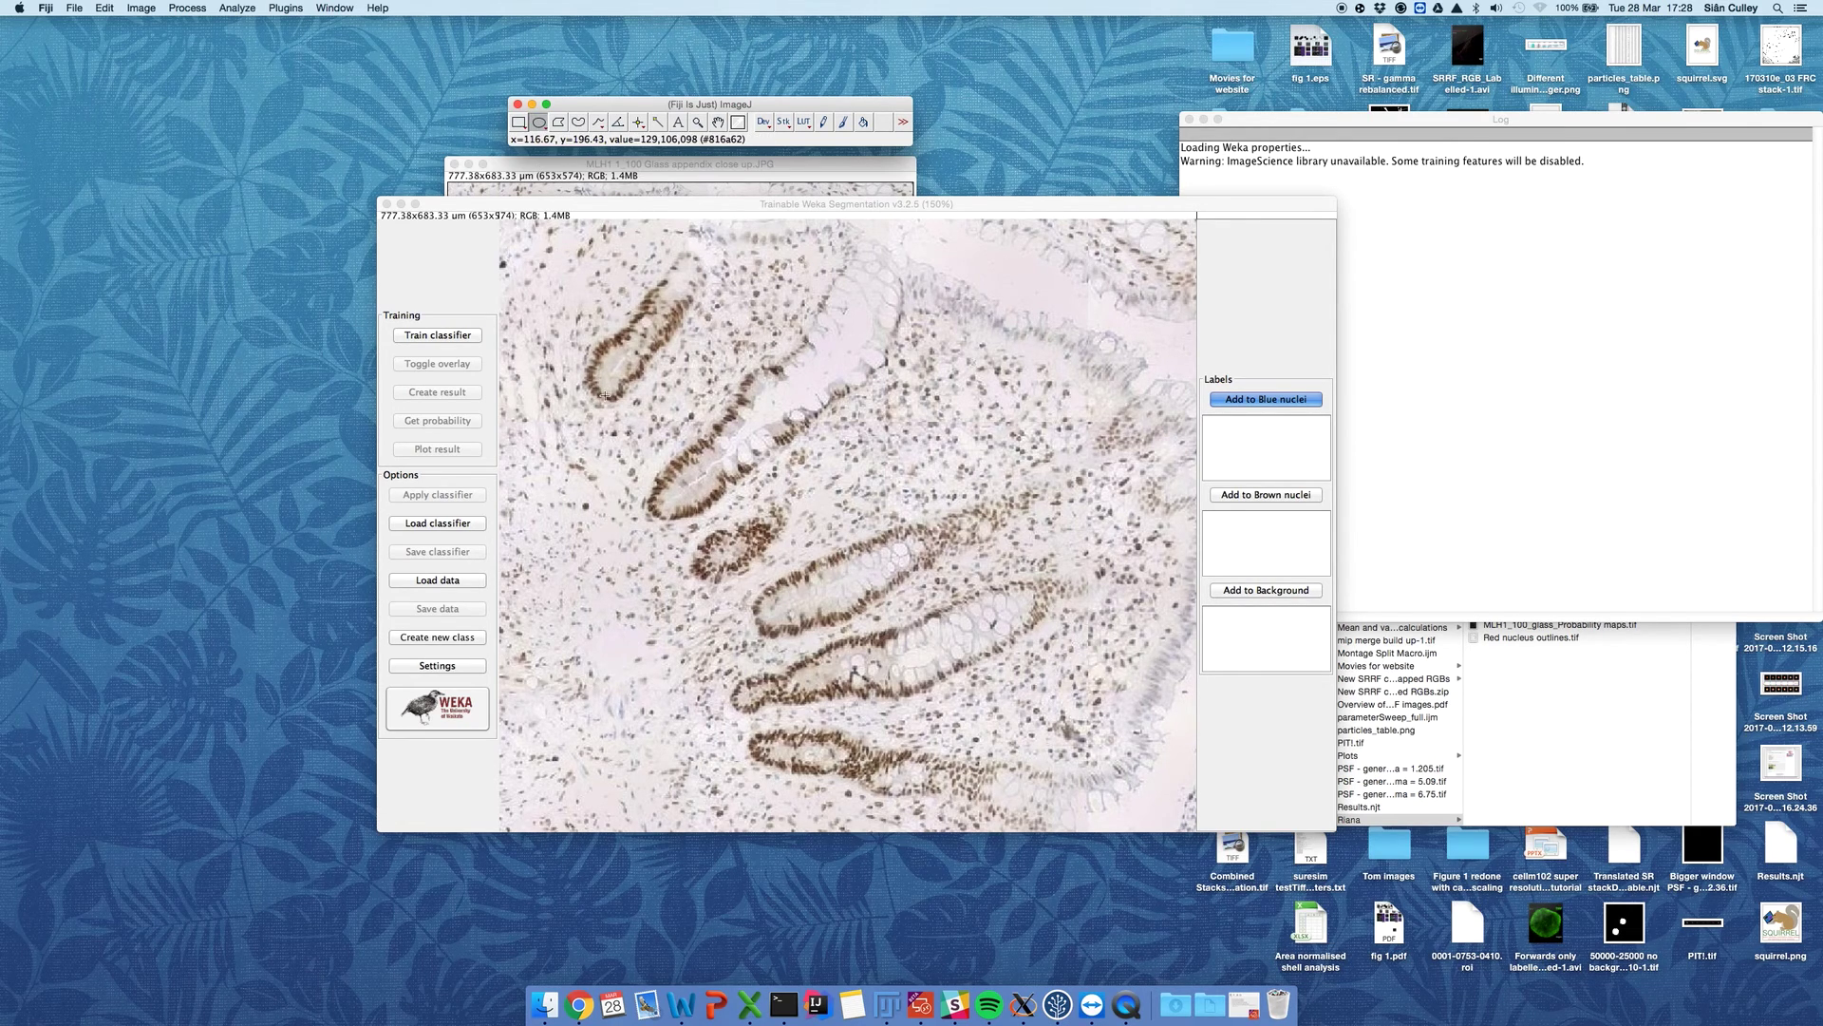
{"action": "key", "text": "plus"}
{"action": "key", "text": "plus"}
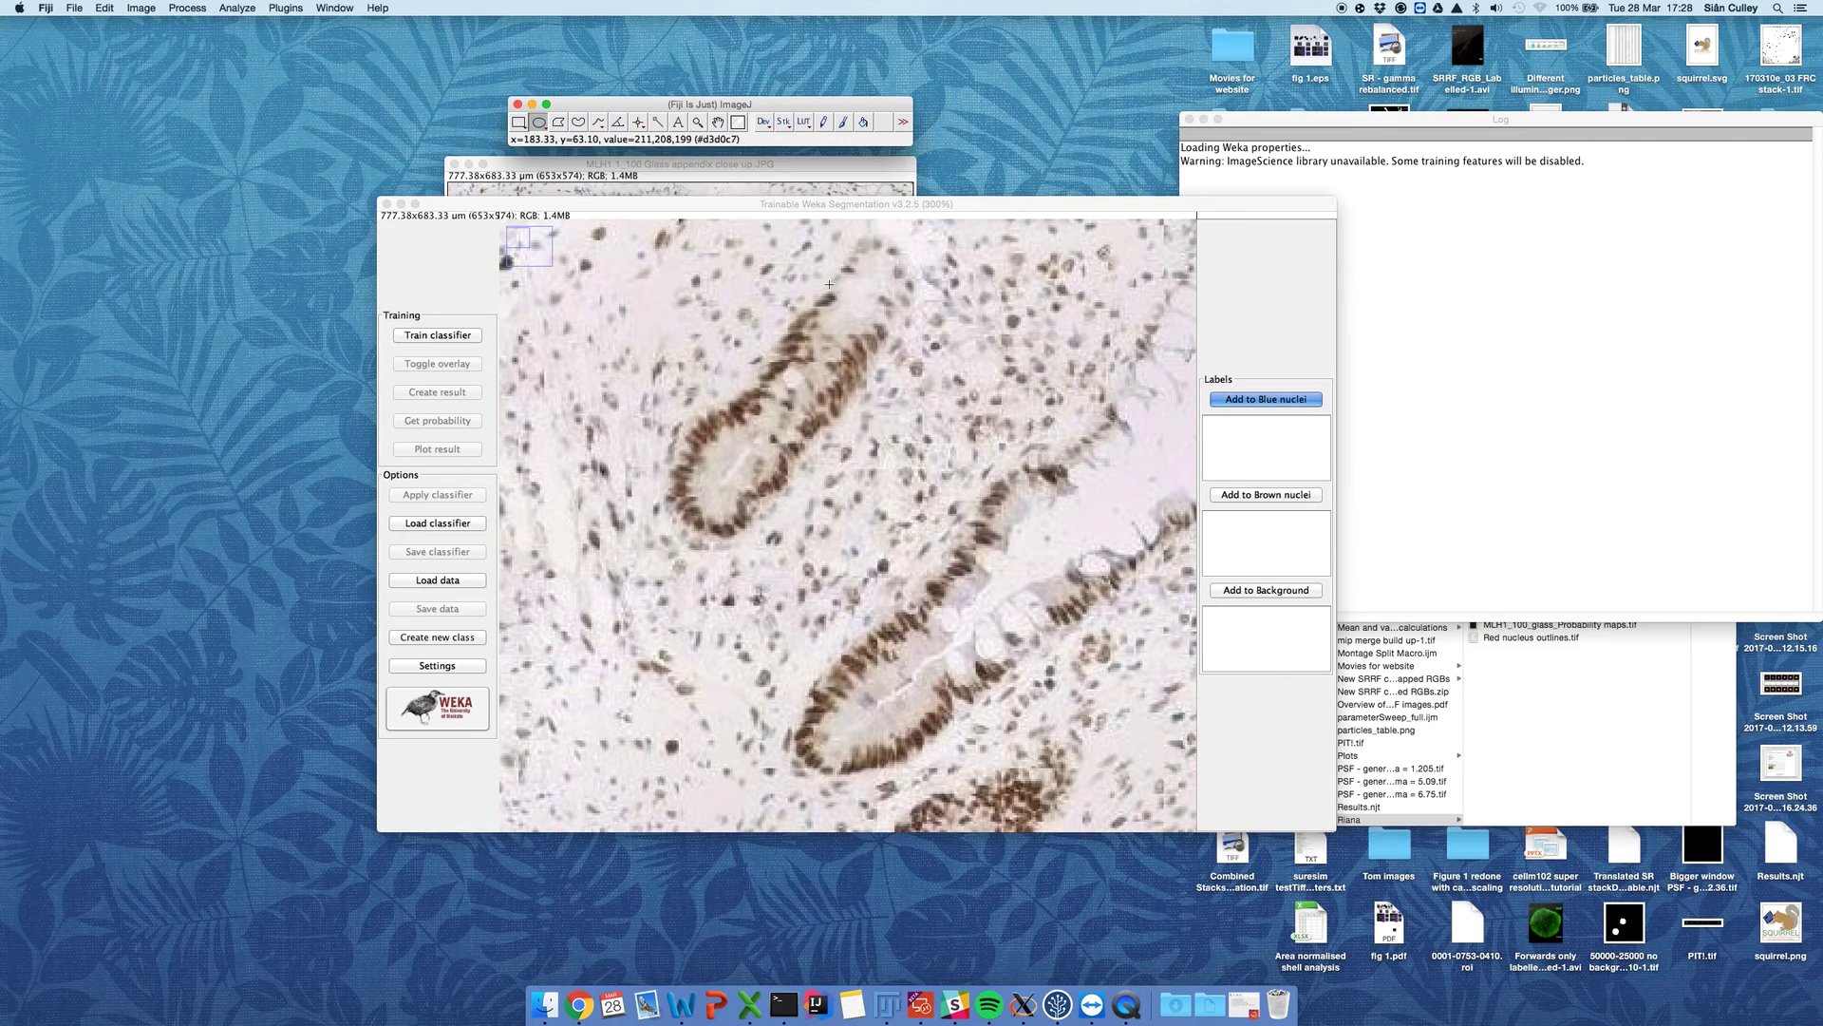
{"action": "left_click", "coordinate": [588, 266]}
{"action": "left_click_drag", "start_coordinate": [587, 267], "coordinate": [593, 267]}
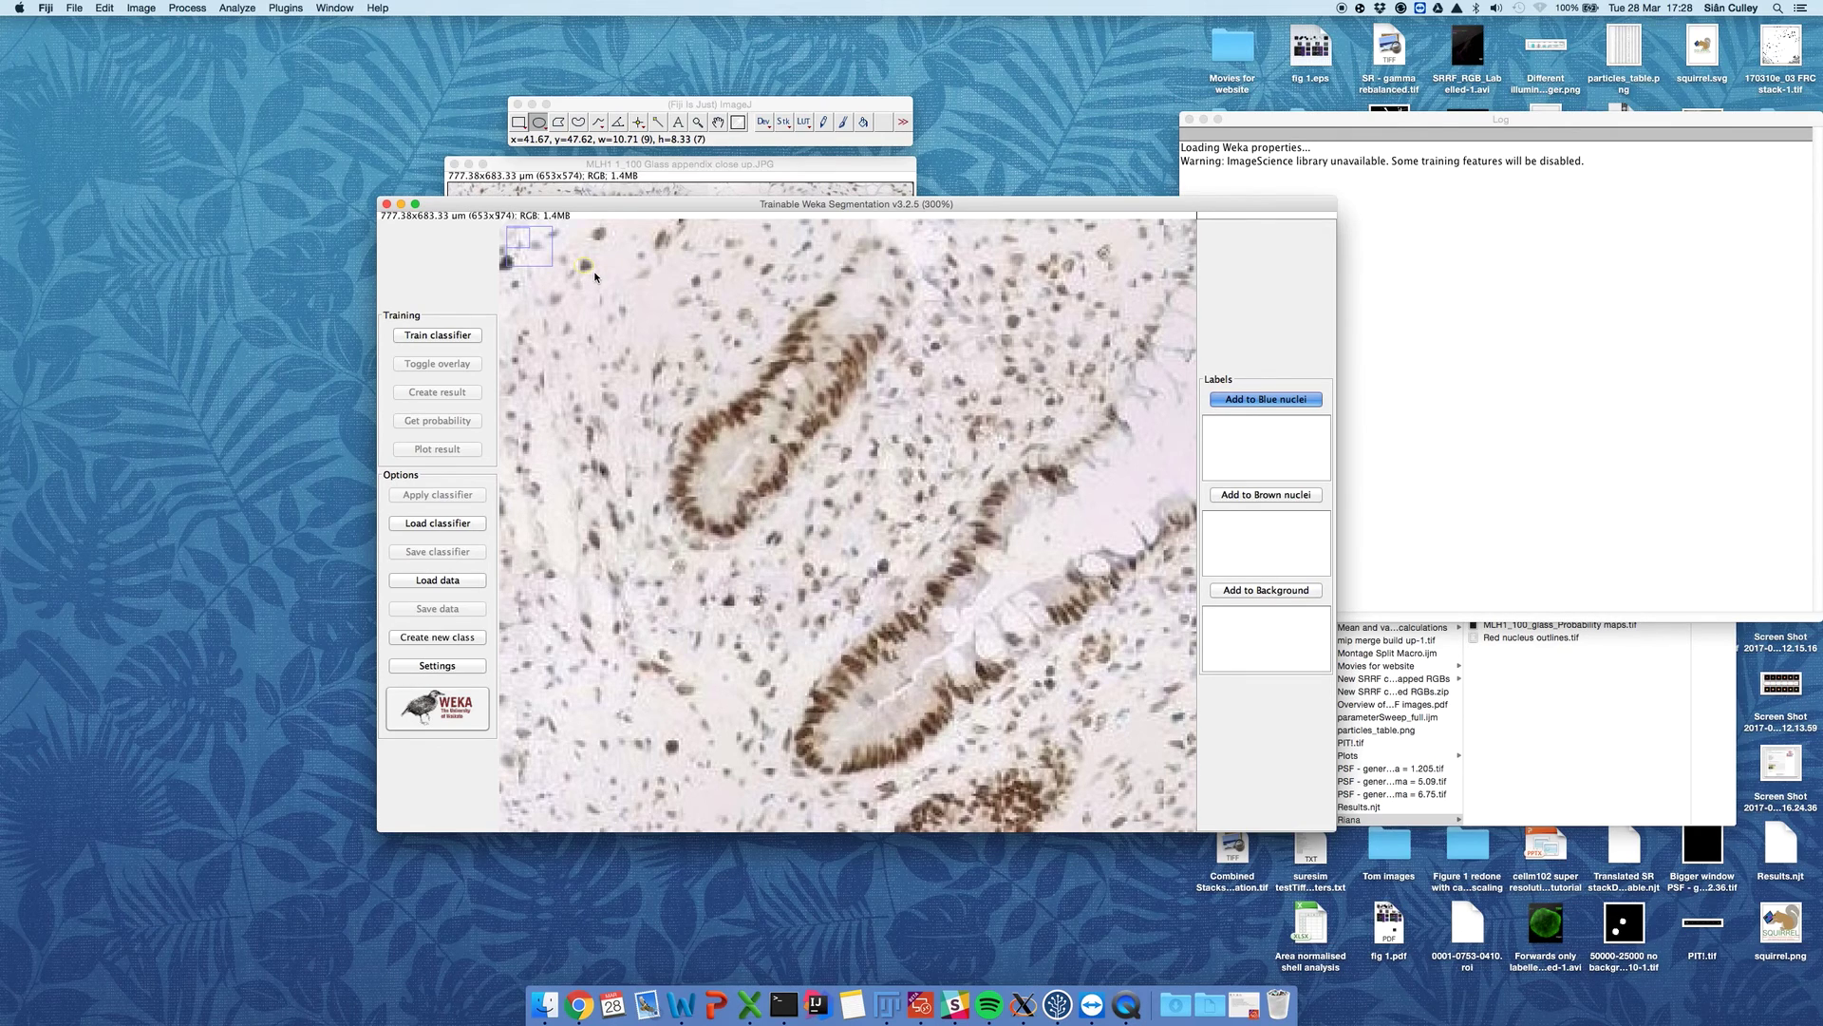
{"action": "left_click", "coordinate": [1270, 401]}
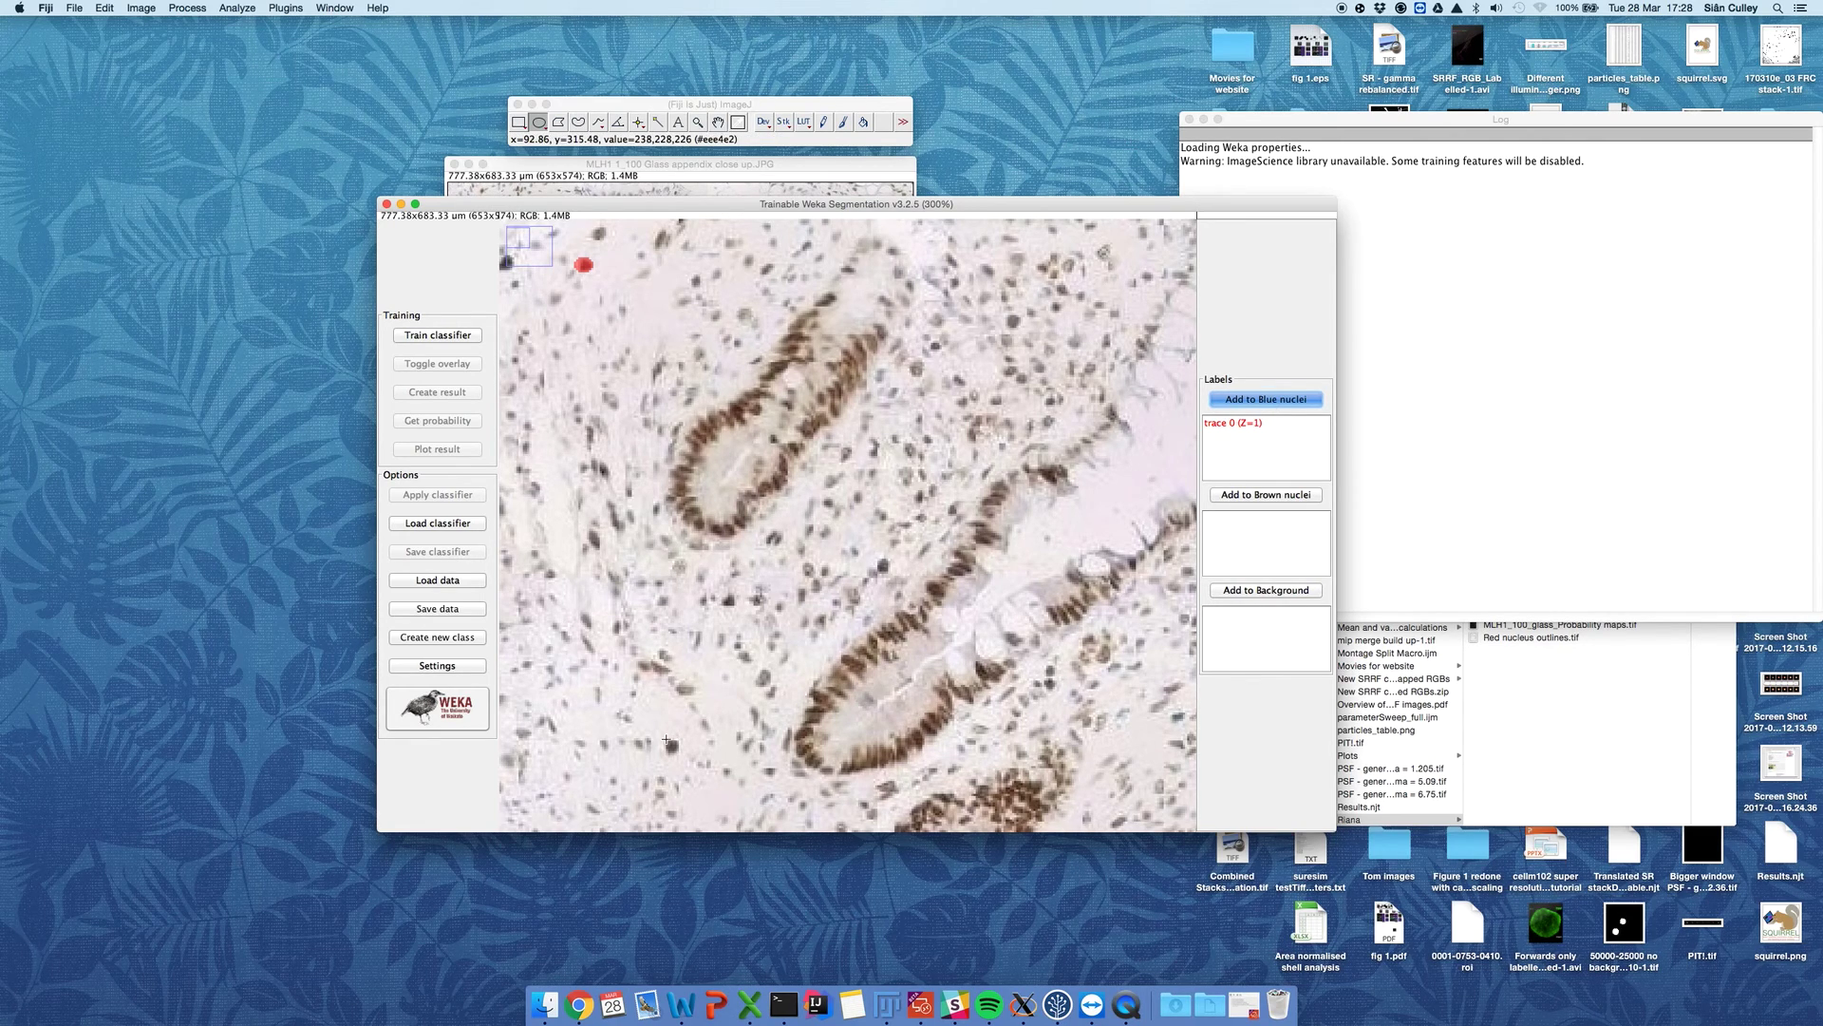
{"action": "left_click_drag", "start_coordinate": [665, 740], "coordinate": [680, 756]}
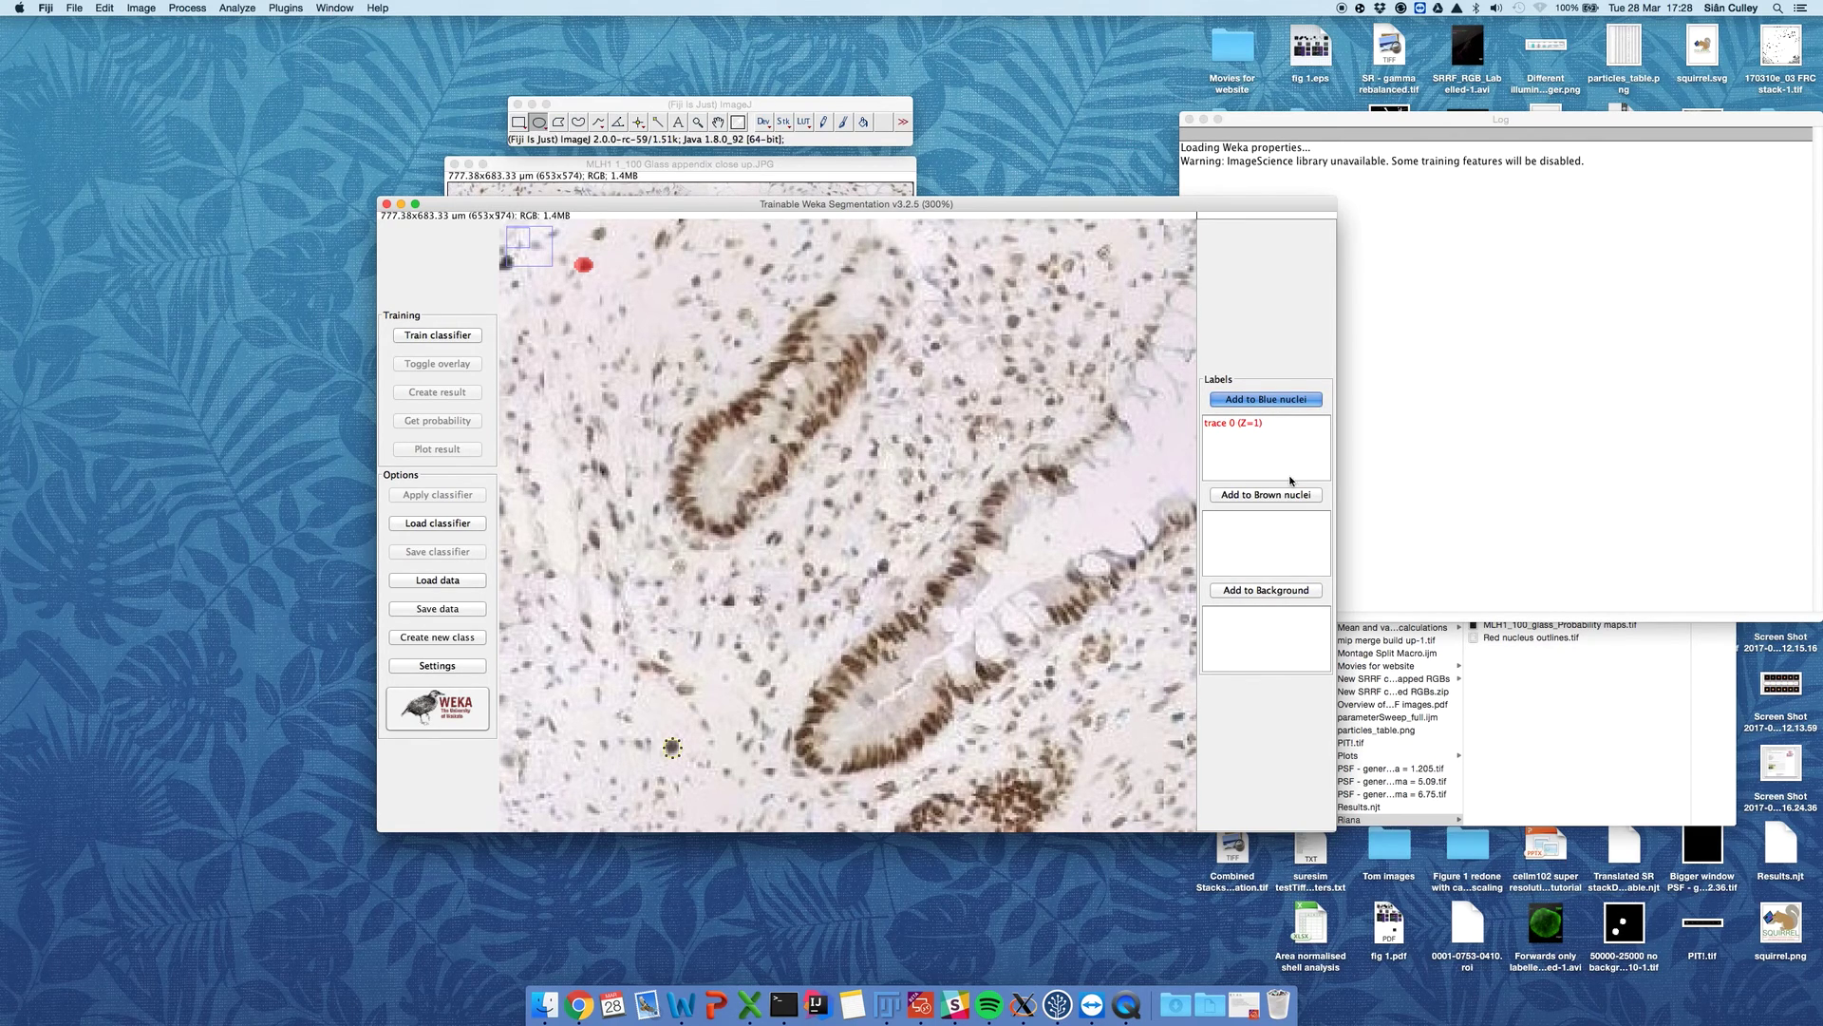
{"action": "left_click", "coordinate": [1303, 407]}
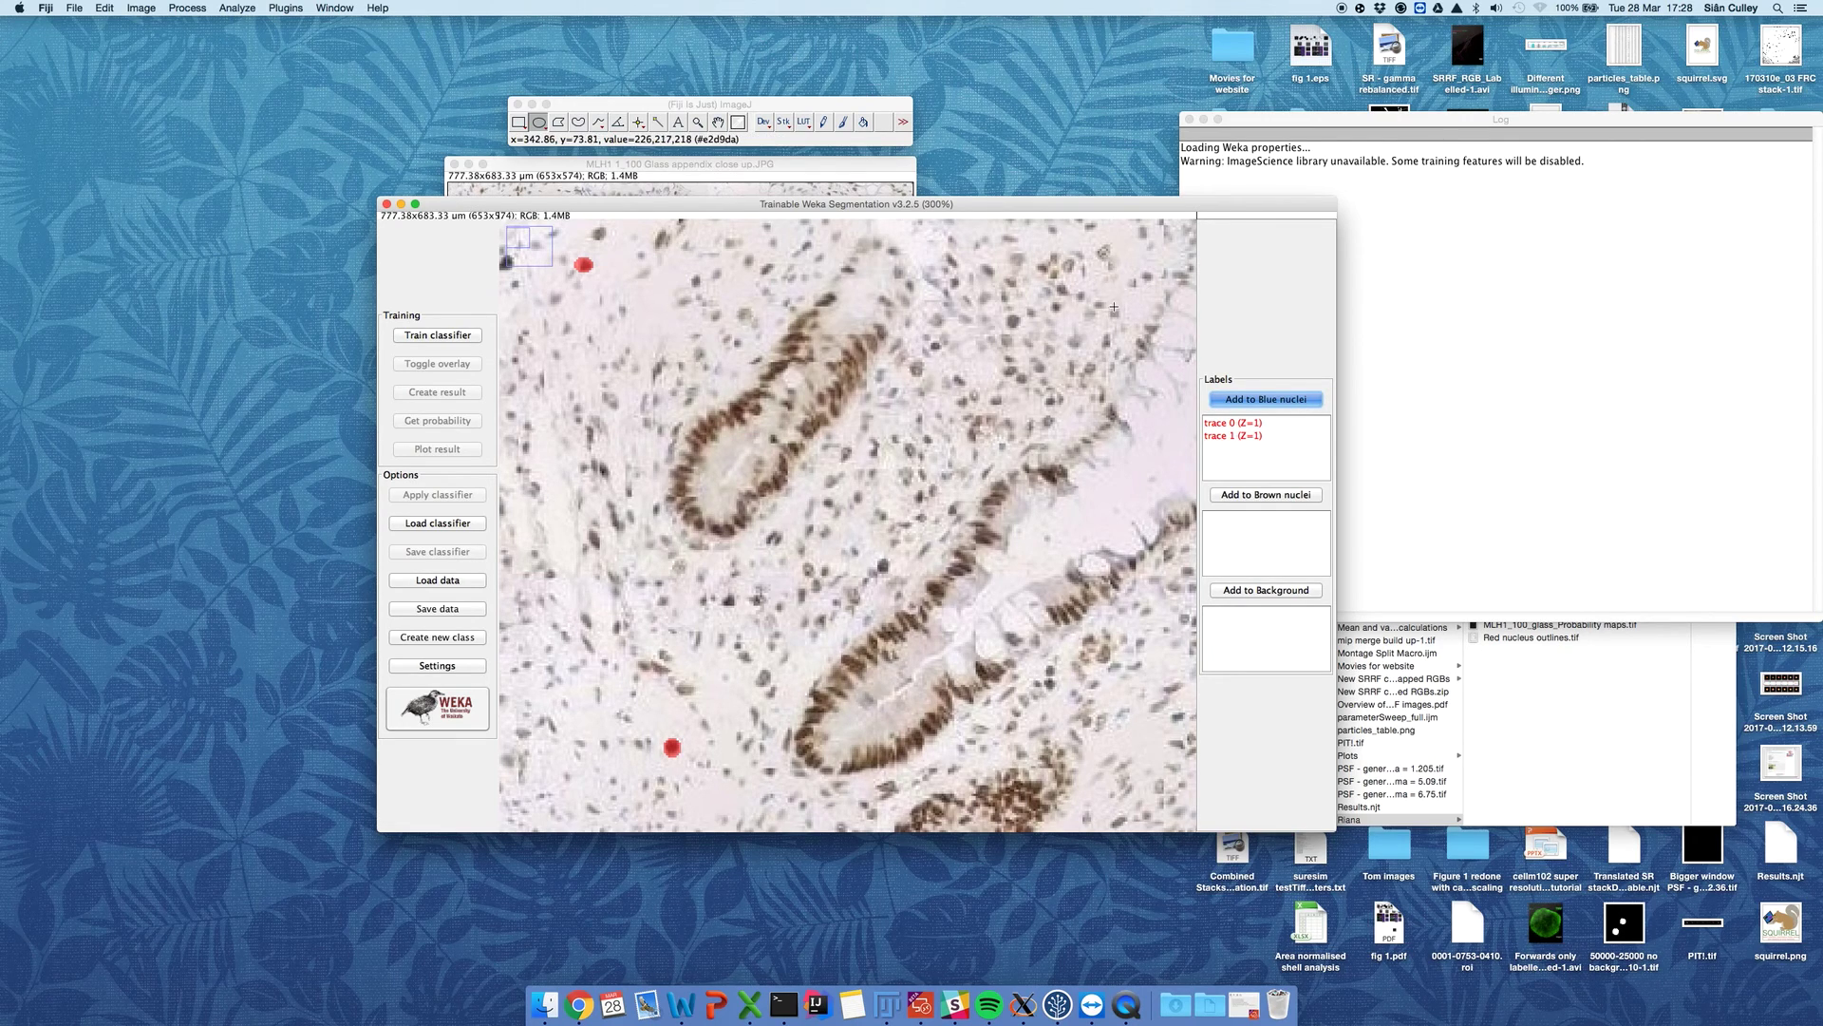
Step: Mark two more separate blue nuclei around the upper crypt with oval selections and add each to the Blue nuclei class
{"action": "left_click_drag", "start_coordinate": [1108, 307], "coordinate": [1121, 320]}
{"action": "left_click", "coordinate": [1310, 407]}
{"action": "left_click_drag", "start_coordinate": [712, 267], "coordinate": [725, 282]}
{"action": "left_click", "coordinate": [1266, 400]}
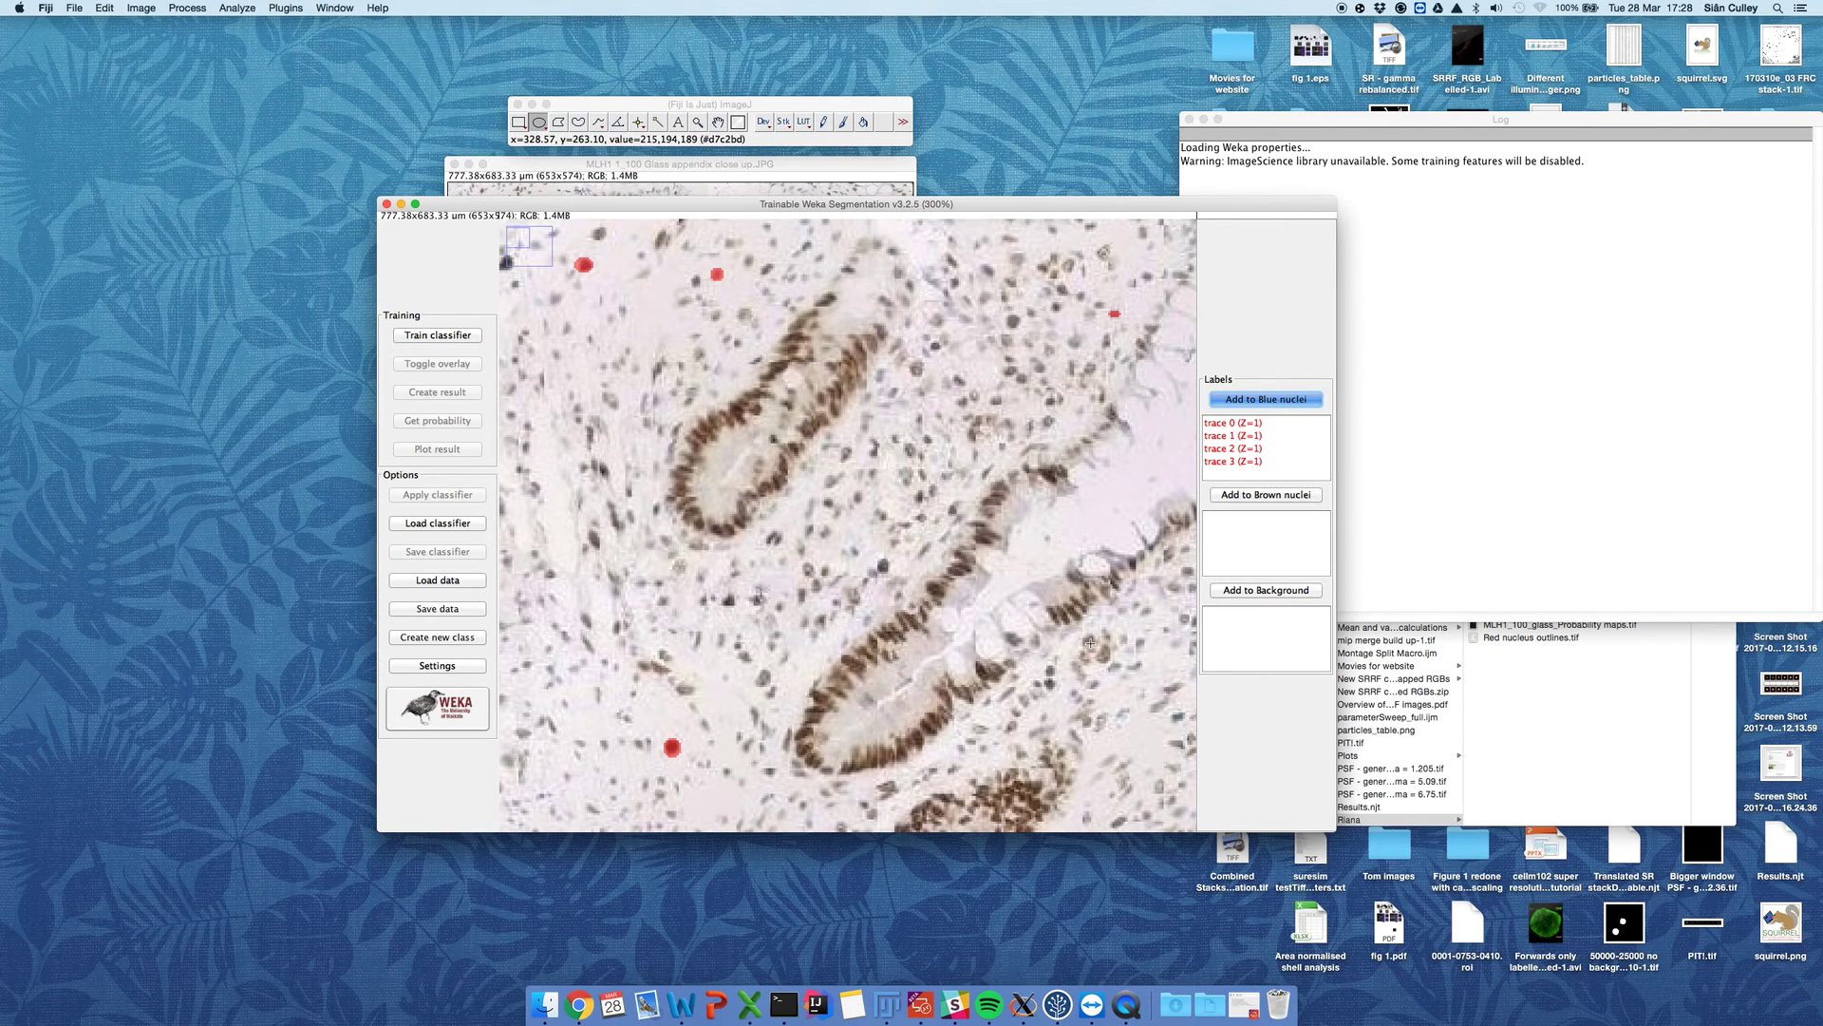
Step: Outline a small elongated blue nucleus in the stroma with a freehand selection and add it to the Blue nuclei class
{"action": "left_click", "coordinate": [575, 126]}
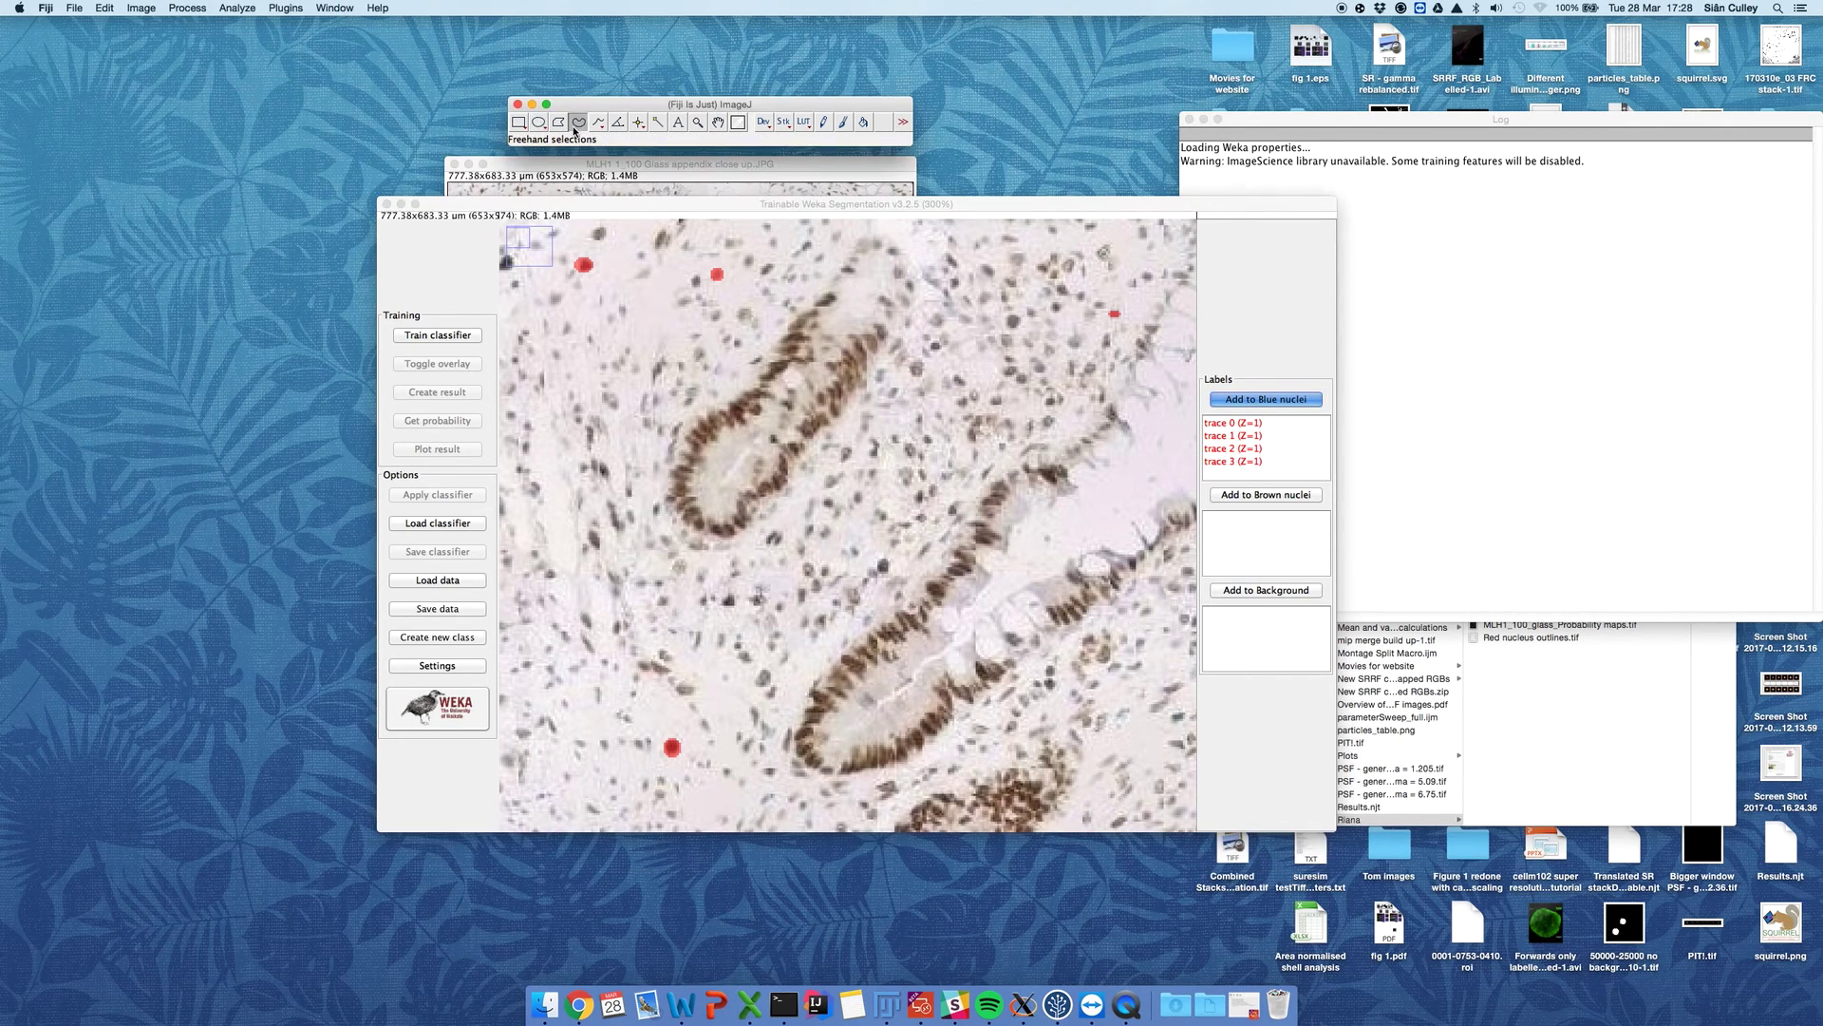
{"action": "left_click", "coordinate": [570, 642]}
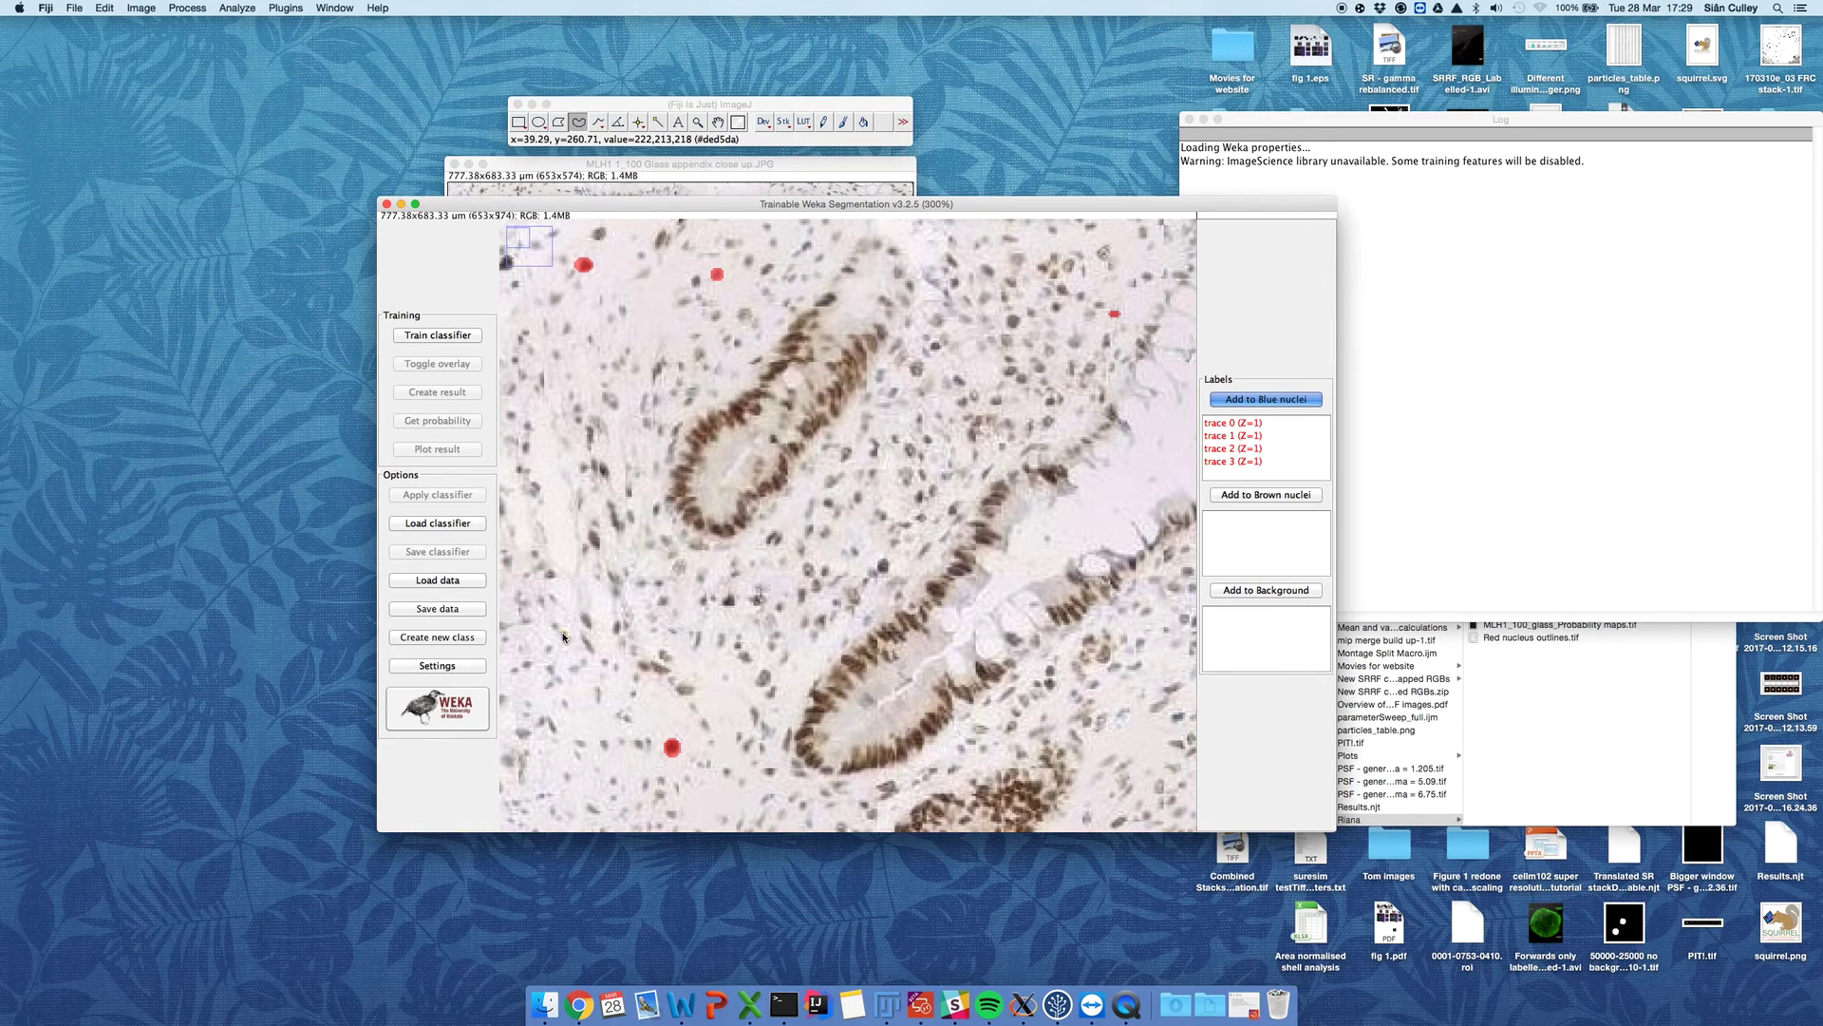
{"action": "left_click_drag", "start_coordinate": [563, 635], "coordinate": [569, 644]}
{"action": "left_click", "coordinate": [1291, 401]}
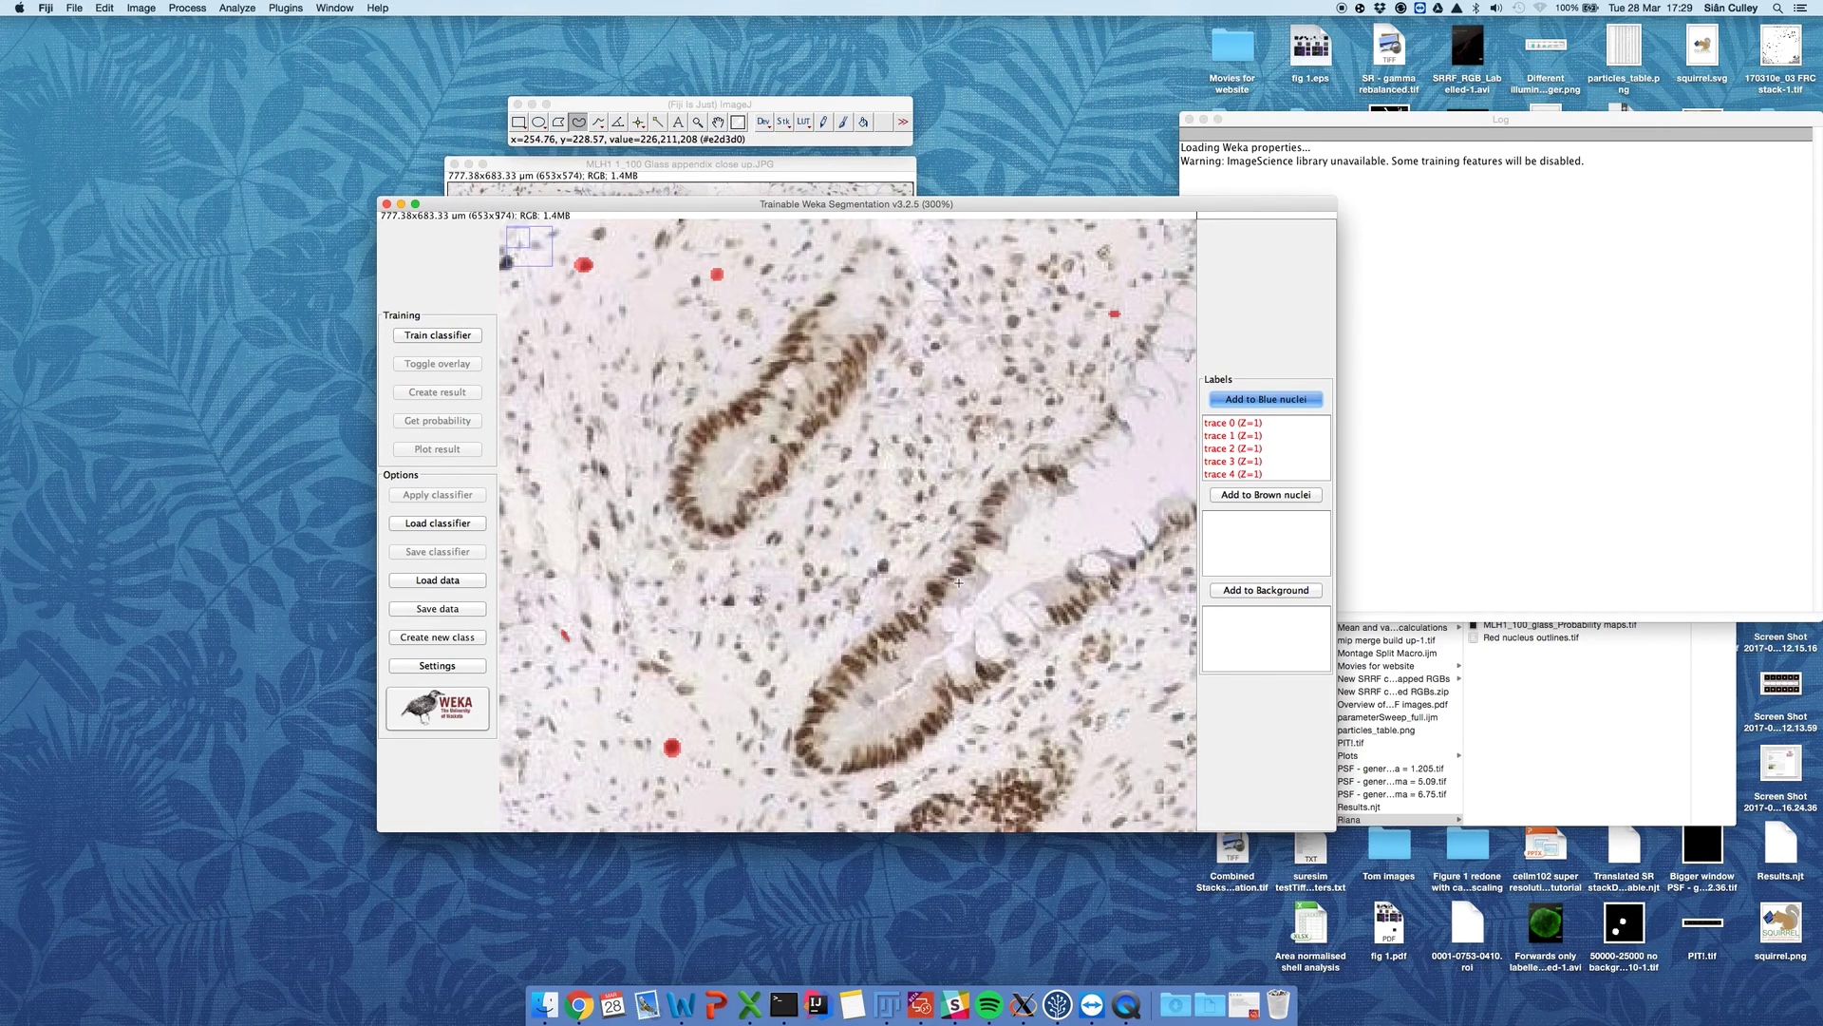
Step: Outline two brown nuclei in the walls of the lower crypt with freehand selections and add each to the Brown nuclei class
{"action": "mouse_move", "coordinate": [970, 567]}
{"action": "left_mouse_down"}
{"action": "mouse_move", "coordinate": [951, 564]}
{"action": "mouse_move", "coordinate": [971, 573]}
{"action": "left_mouse_up"}
{"action": "left_click", "coordinate": [1265, 495]}
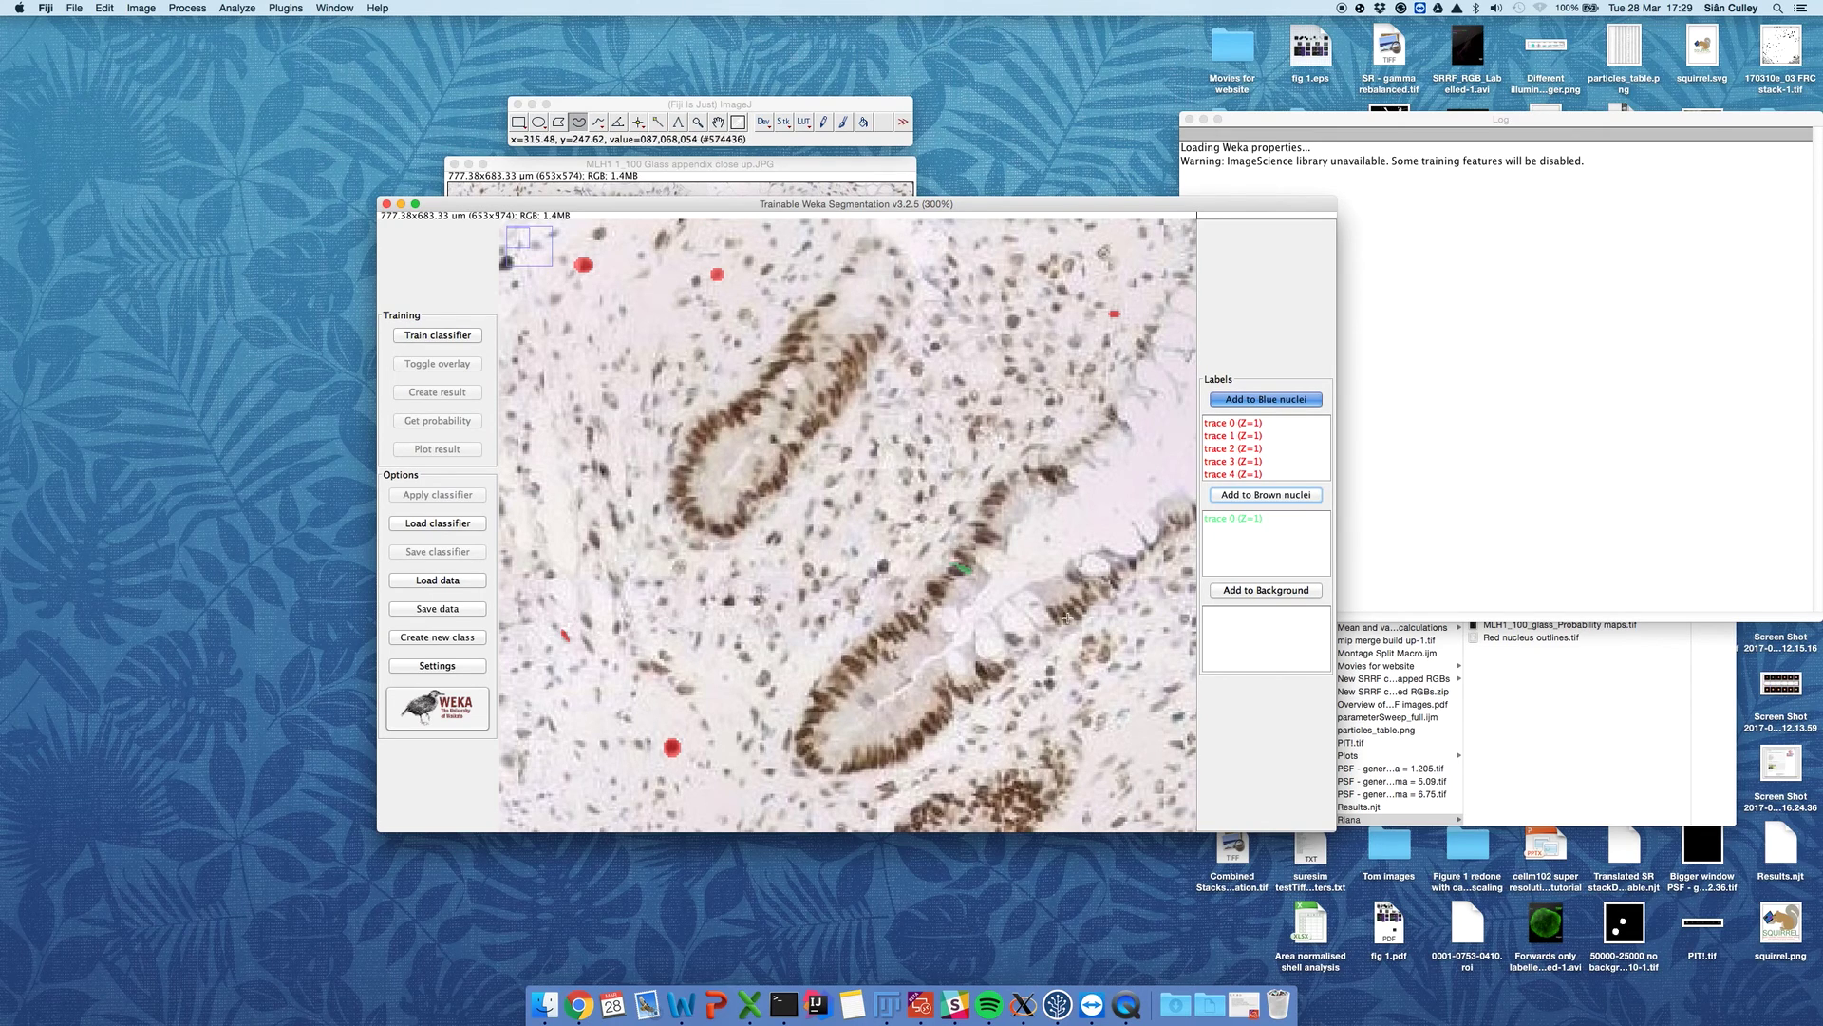
{"action": "mouse_move", "coordinate": [1059, 624]}
{"action": "left_mouse_down"}
{"action": "mouse_move", "coordinate": [1048, 611]}
{"action": "mouse_move", "coordinate": [1059, 620]}
{"action": "left_mouse_up"}
{"action": "left_click", "coordinate": [1287, 496]}
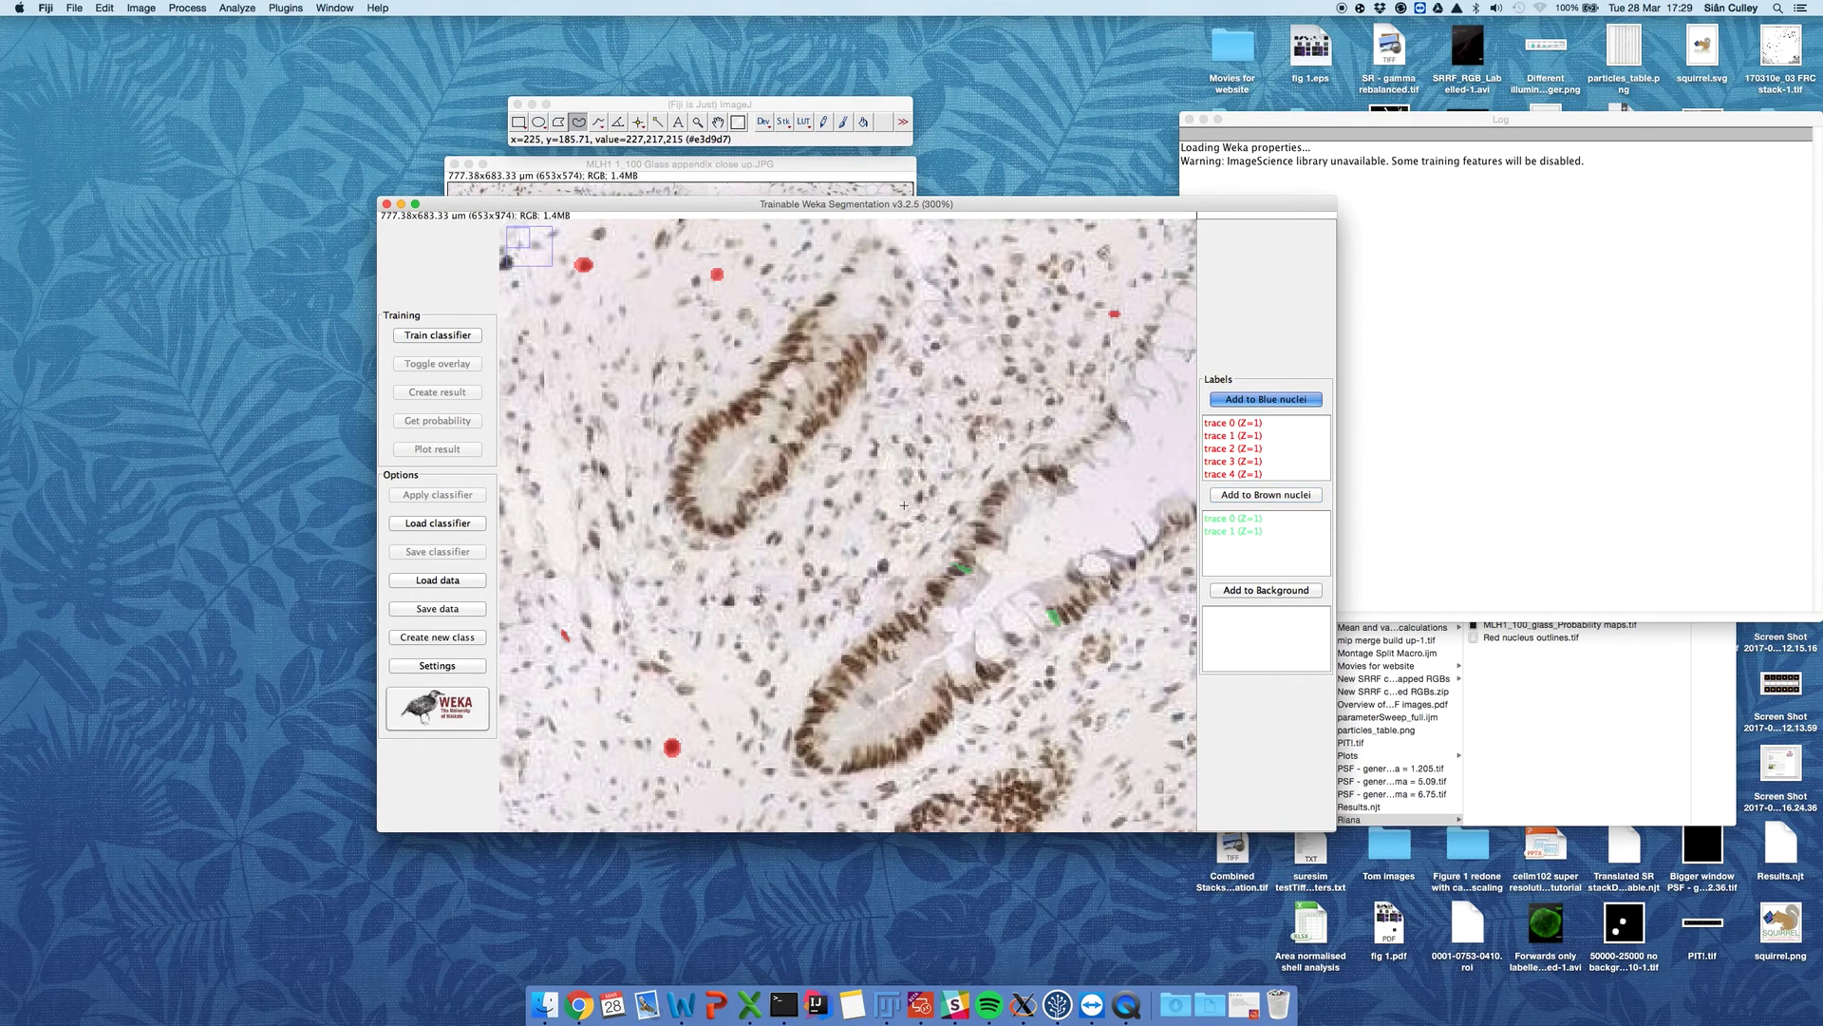
Step: Mark a brown nucleus at the closed end of another crypt with an oval selection and add it to the Brown nuclei class
{"action": "key", "text": "minus"}
{"action": "key", "text": "minus"}
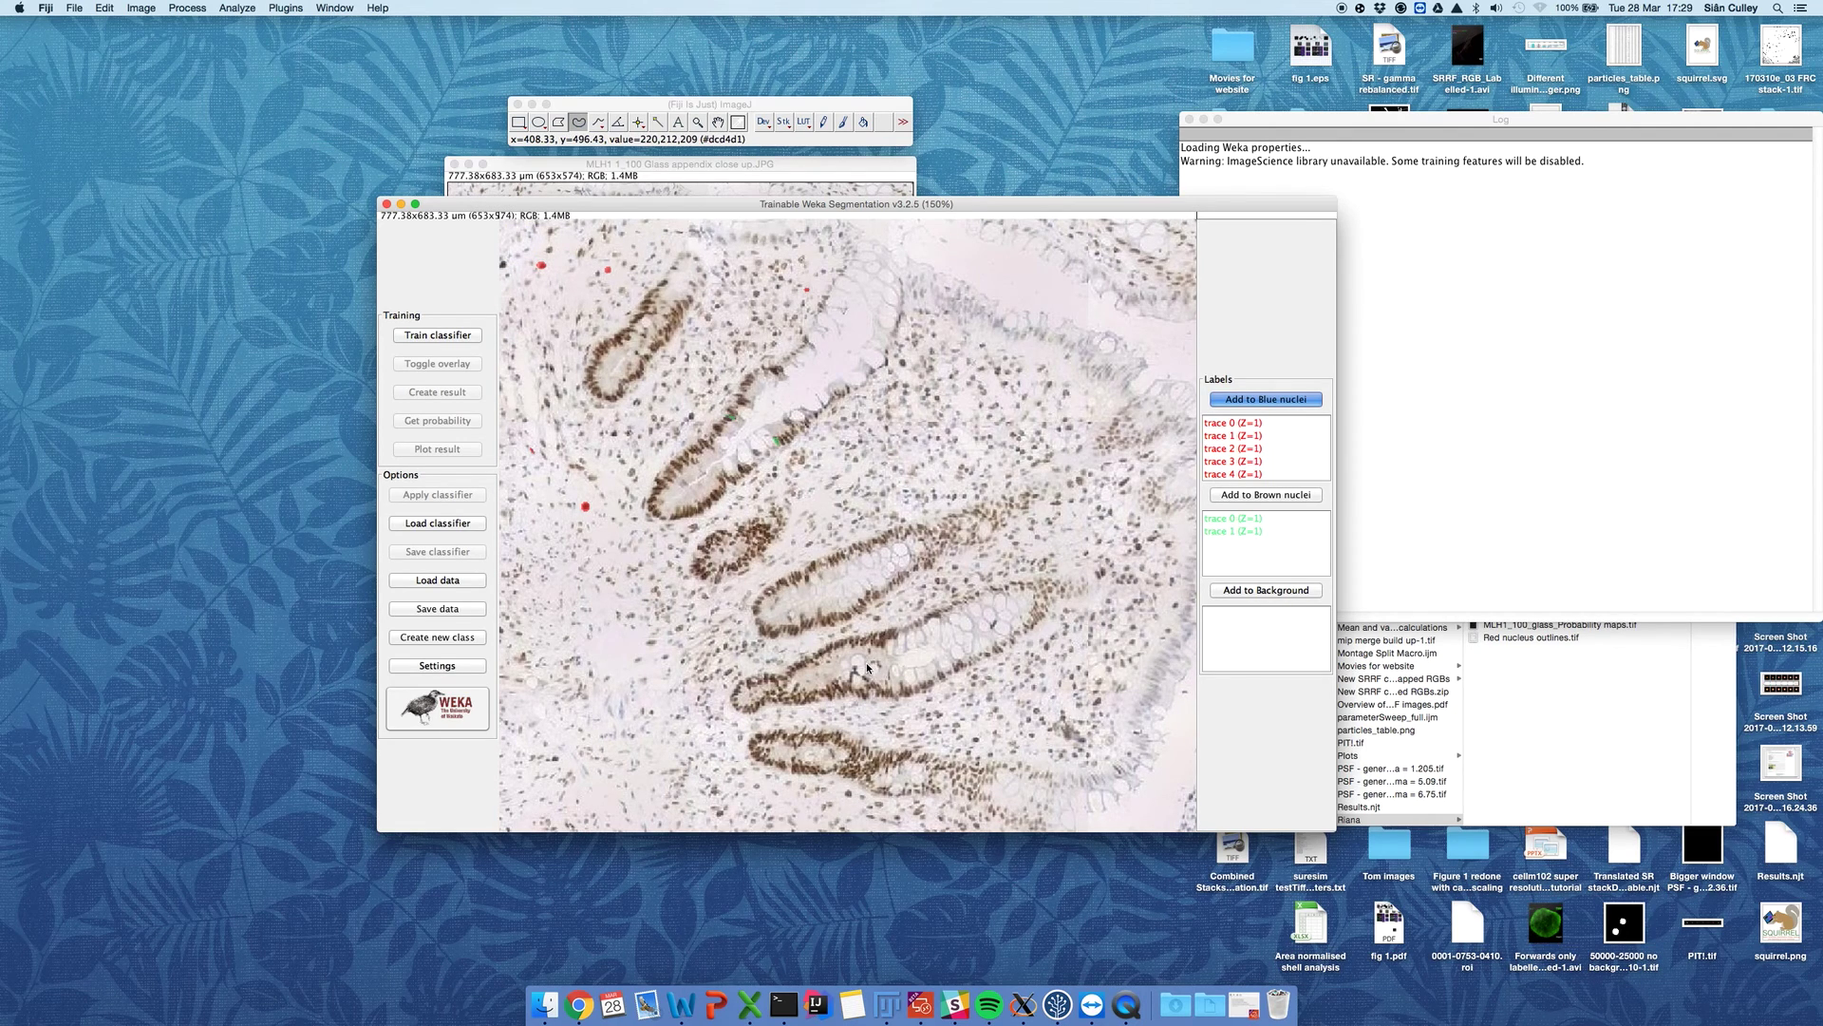
{"action": "key", "text": "plus"}
{"action": "key", "text": "plus"}
{"action": "key", "text": "plus"}
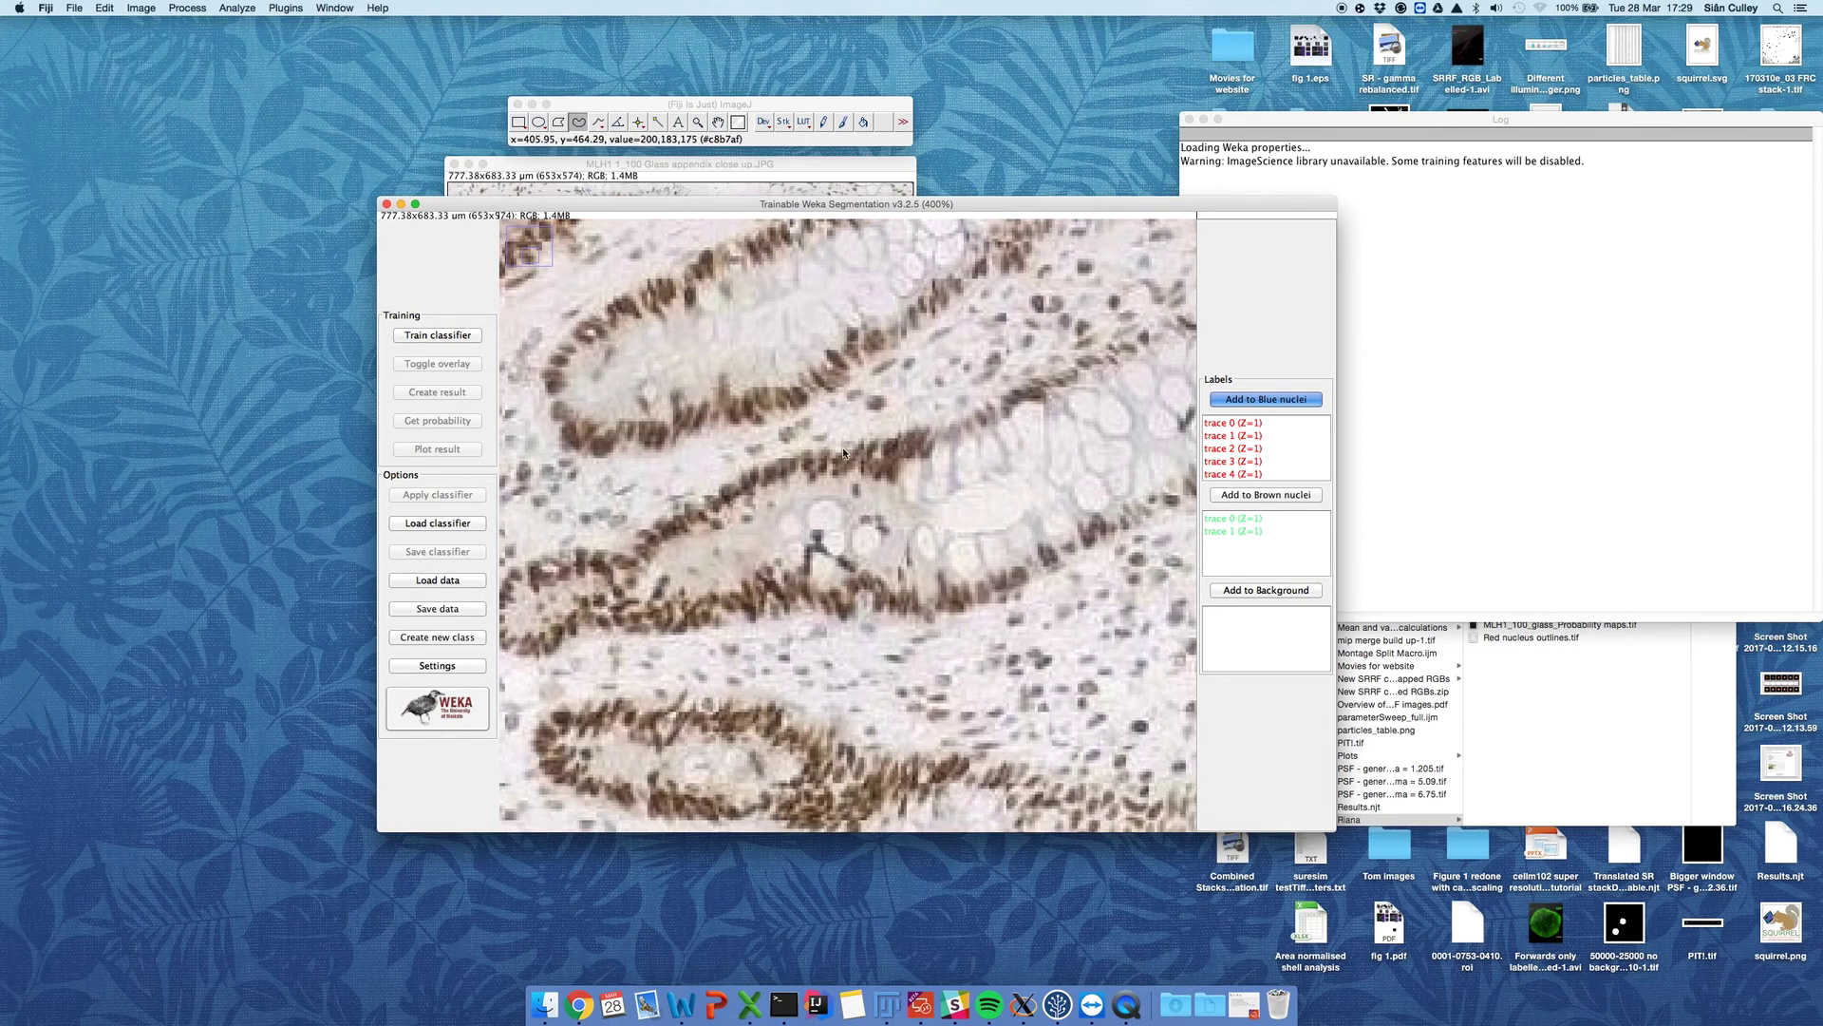
{"action": "key", "text": "minus"}
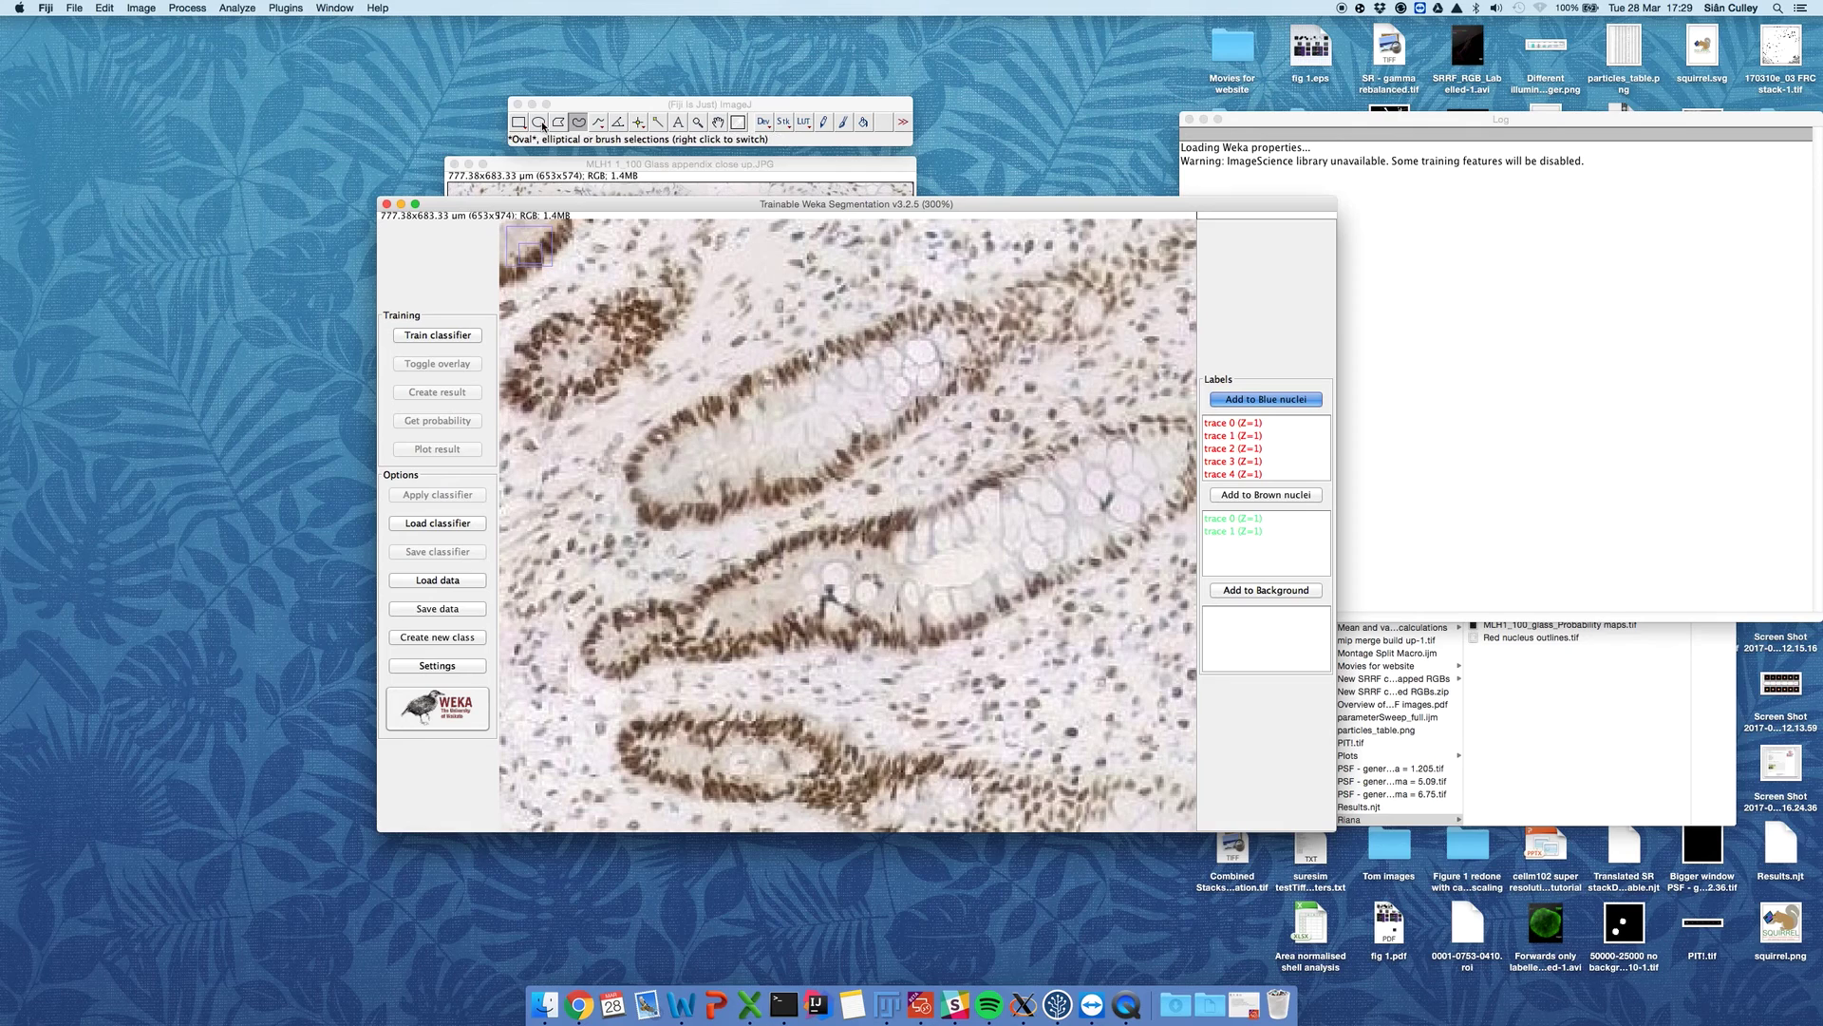
{"action": "left_click", "coordinate": [539, 122]}
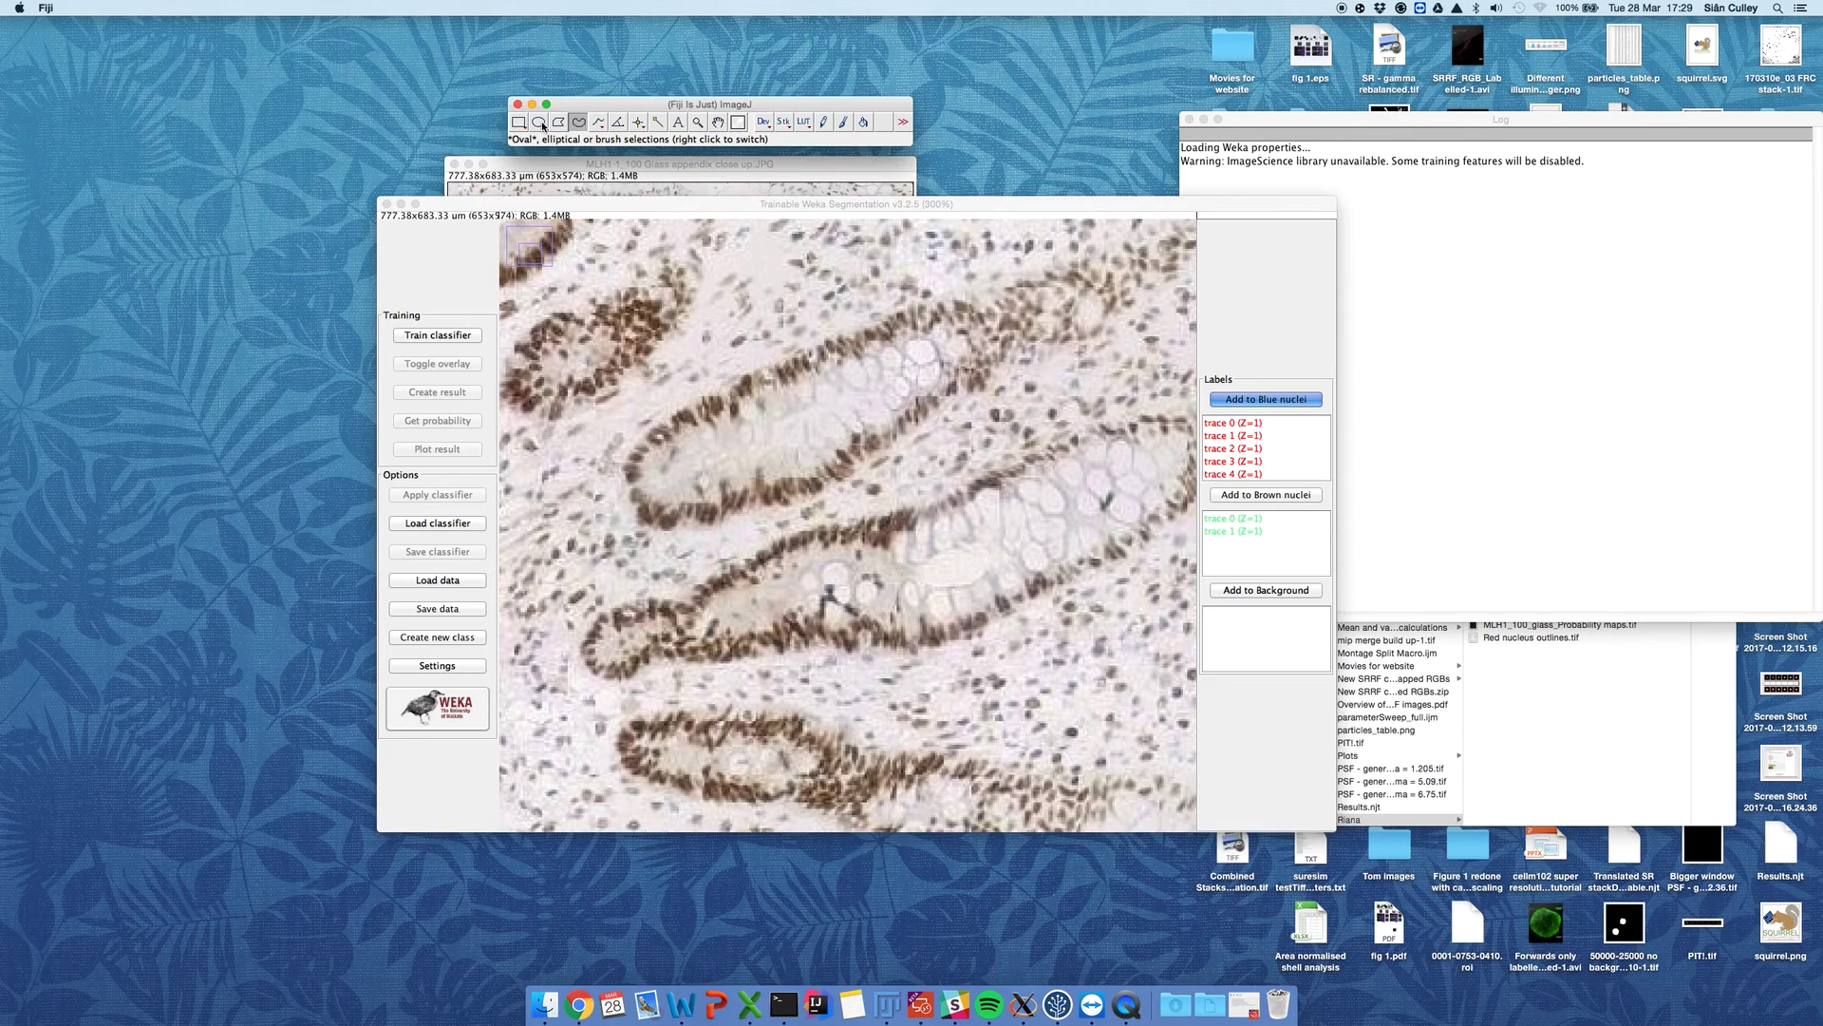
{"action": "left_click", "coordinate": [627, 456]}
{"action": "left_click_drag", "start_coordinate": [626, 456], "coordinate": [643, 465]}
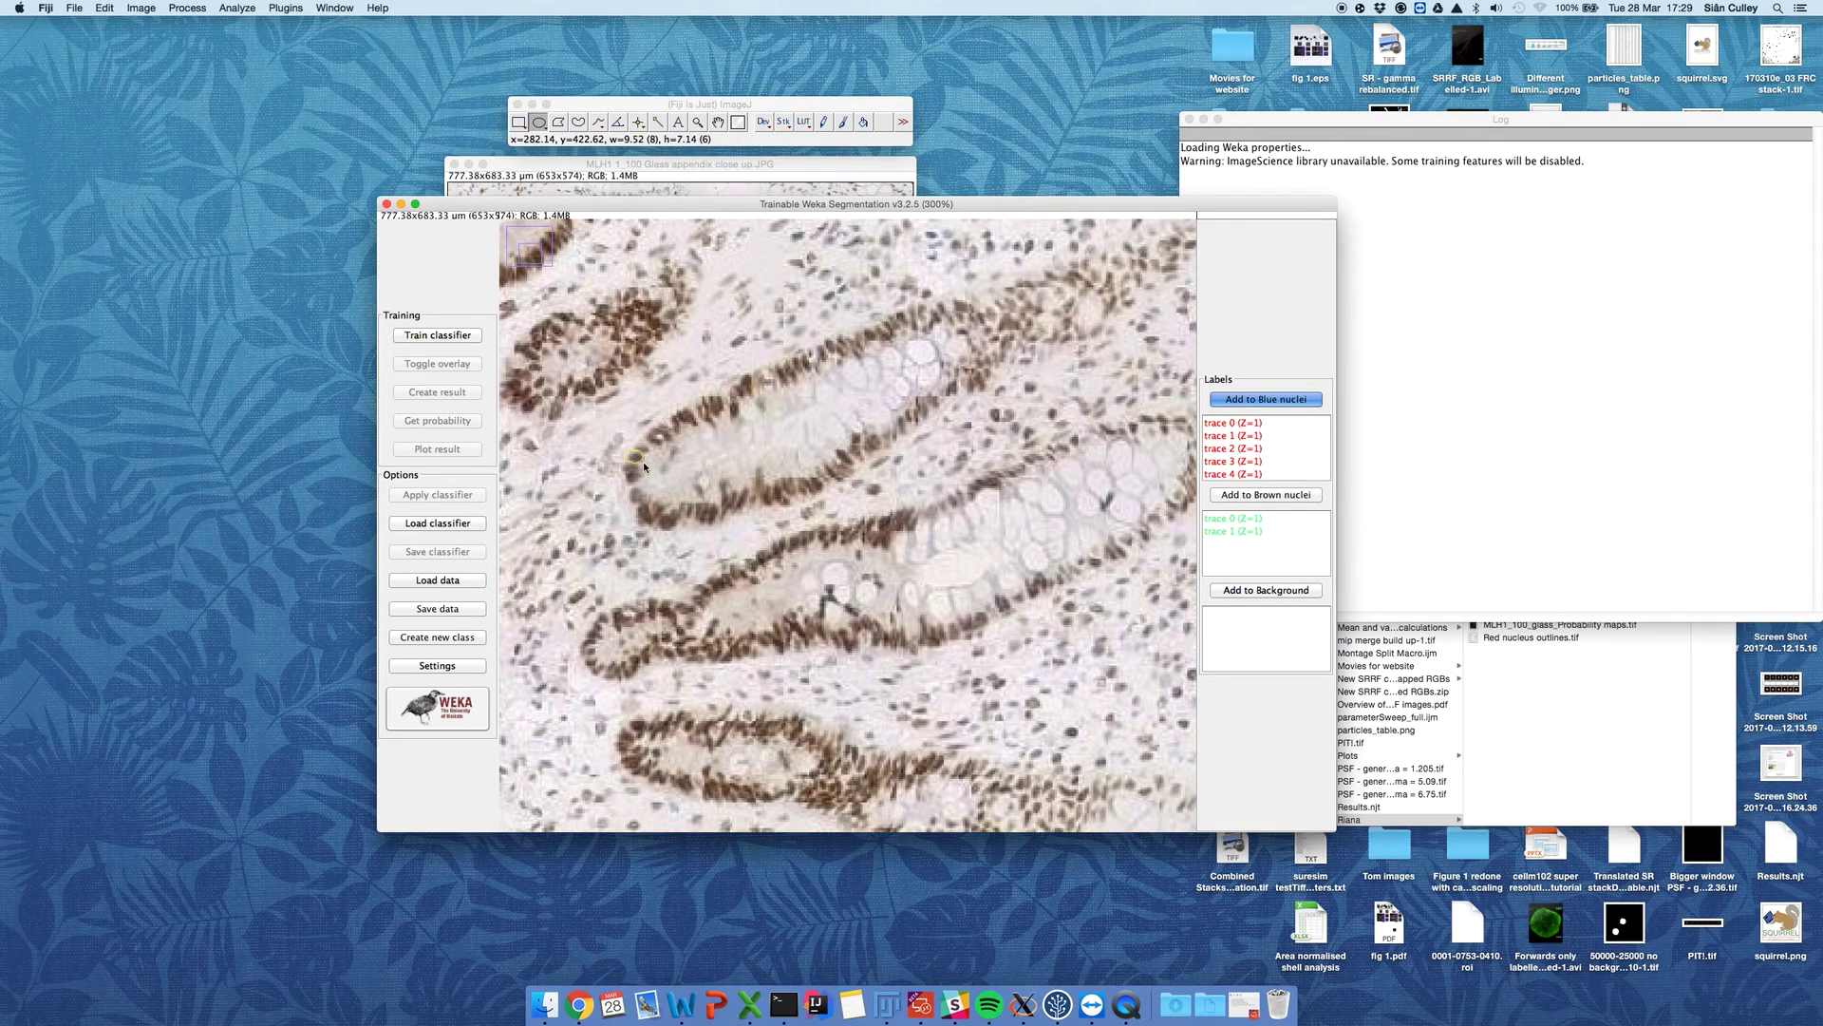
{"action": "left_click_drag", "start_coordinate": [636, 456], "coordinate": [638, 460]}
{"action": "left_click", "coordinate": [1310, 501]}
Step: Outline two large empty lumen areas and a small nucleus-free stroma patch with freehand selections, adding each to the Background class
{"action": "key", "text": "minus"}
{"action": "key", "text": "minus"}
{"action": "key", "text": "minus"}
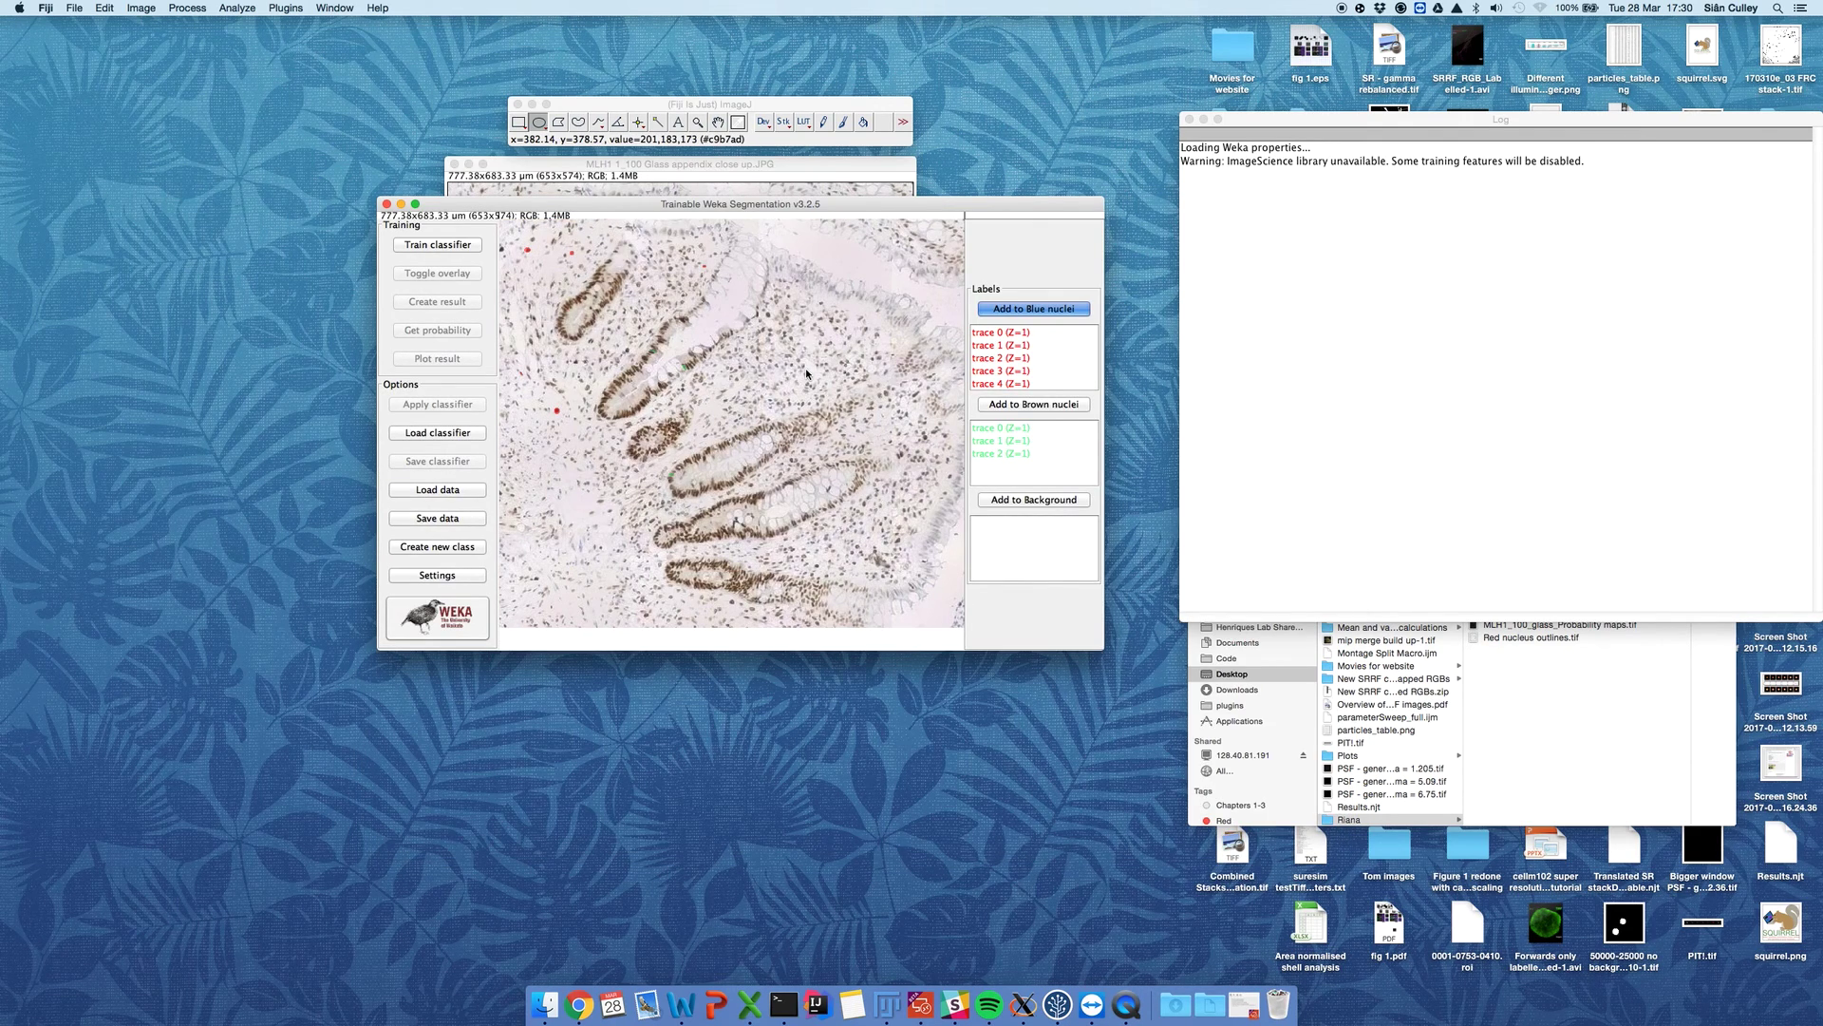
{"action": "left_click", "coordinate": [579, 122]}
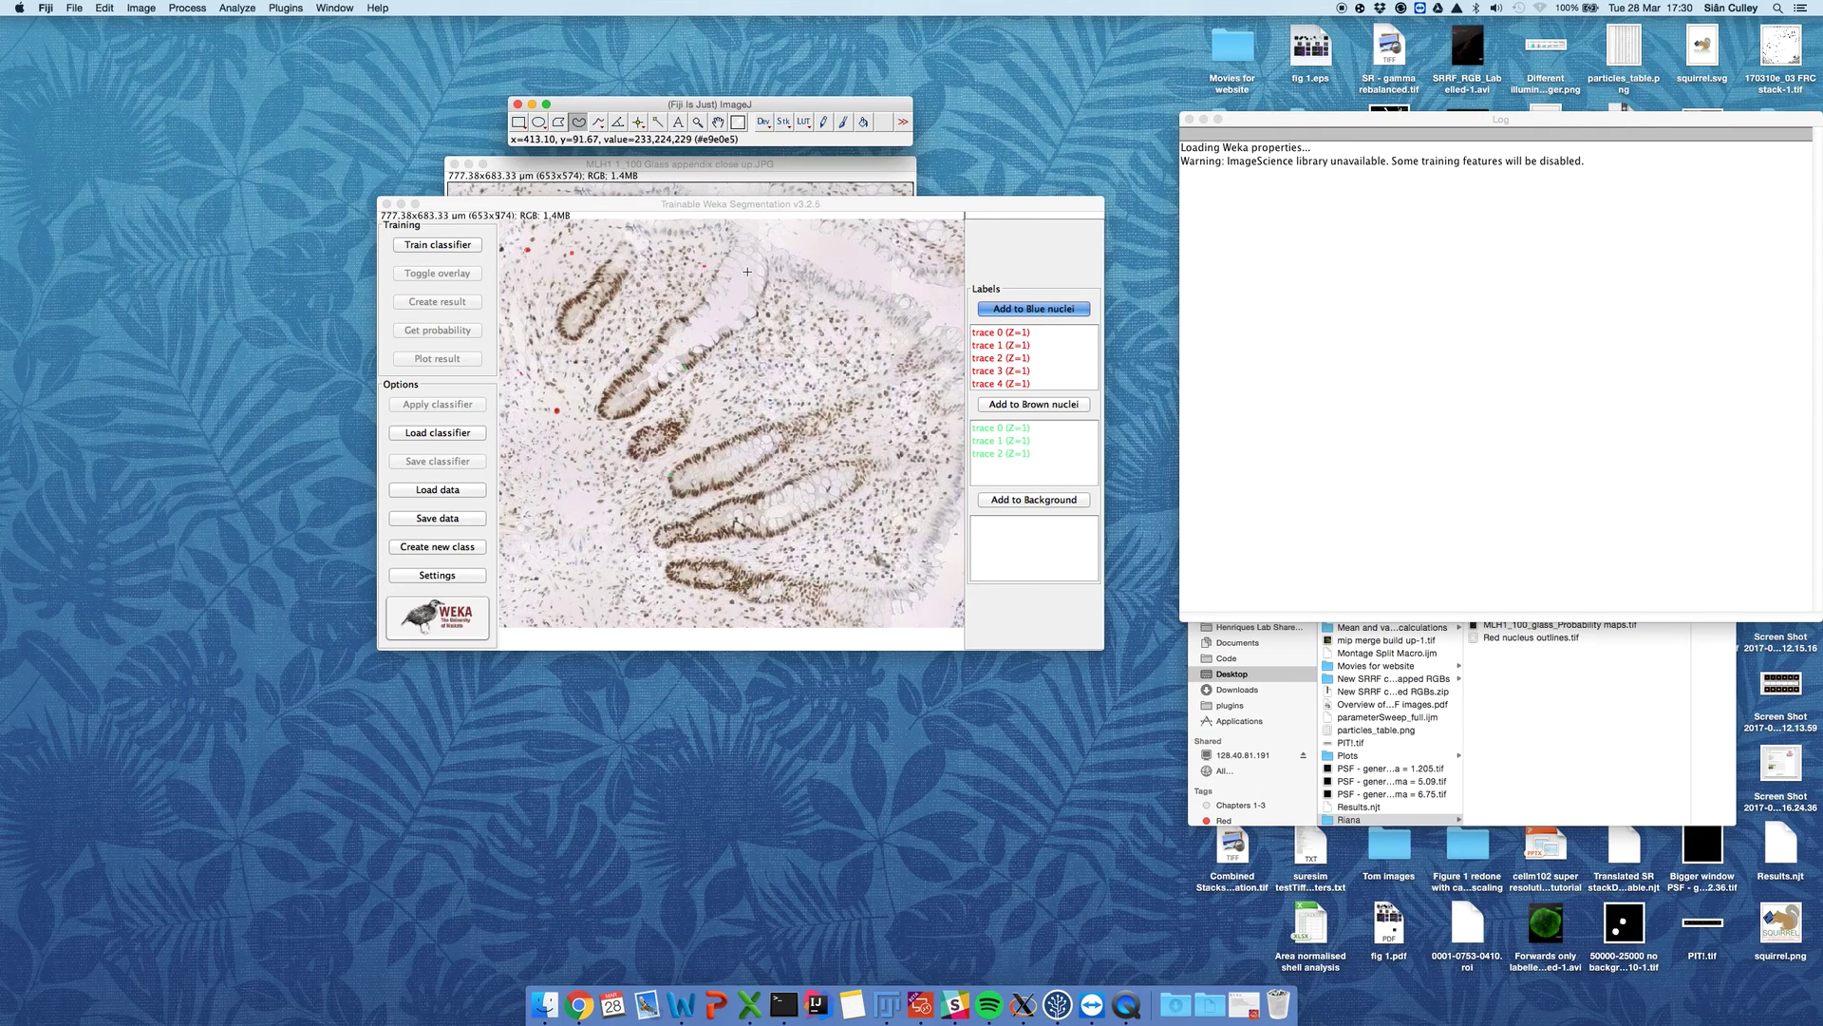
{"action": "key", "text": "plus"}
{"action": "mouse_move", "coordinate": [882, 235]}
{"action": "left_mouse_down"}
{"action": "mouse_move", "coordinate": [838, 316]}
{"action": "mouse_move", "coordinate": [878, 344]}
{"action": "mouse_move", "coordinate": [898, 277]}
{"action": "mouse_move", "coordinate": [883, 238]}
{"action": "left_mouse_up"}
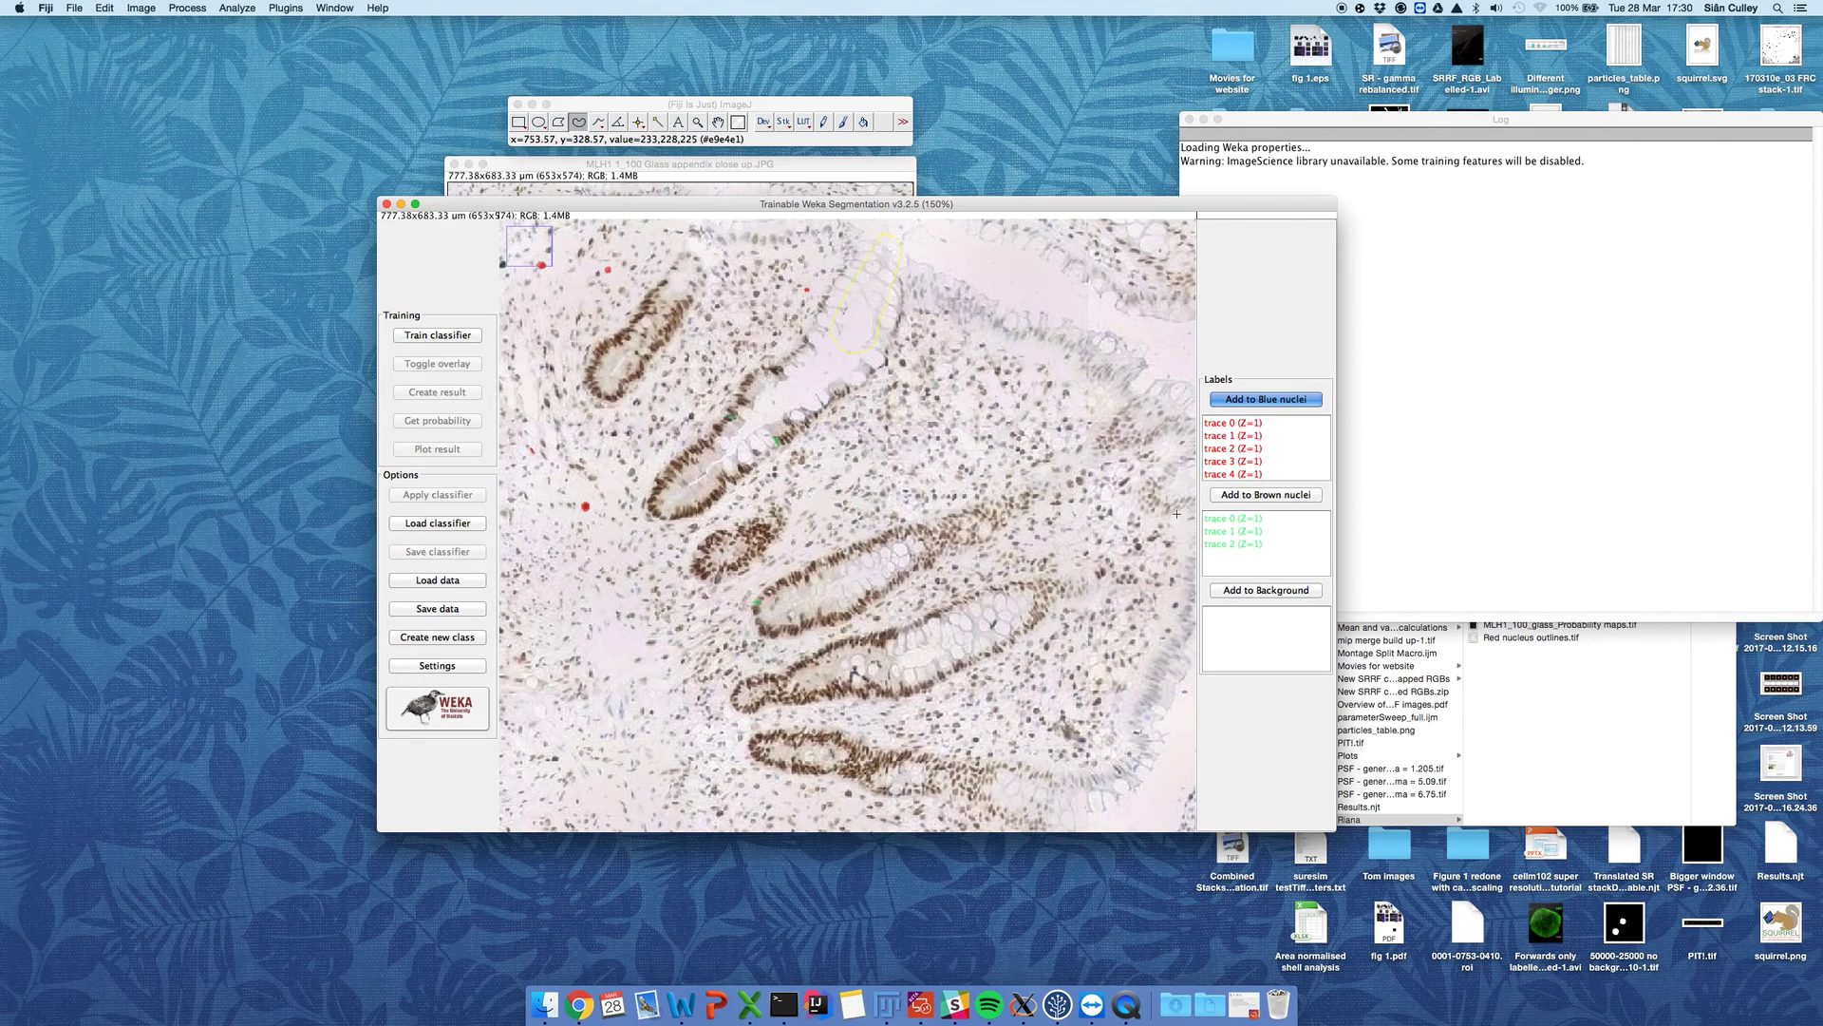
{"action": "left_click", "coordinate": [1234, 592]}
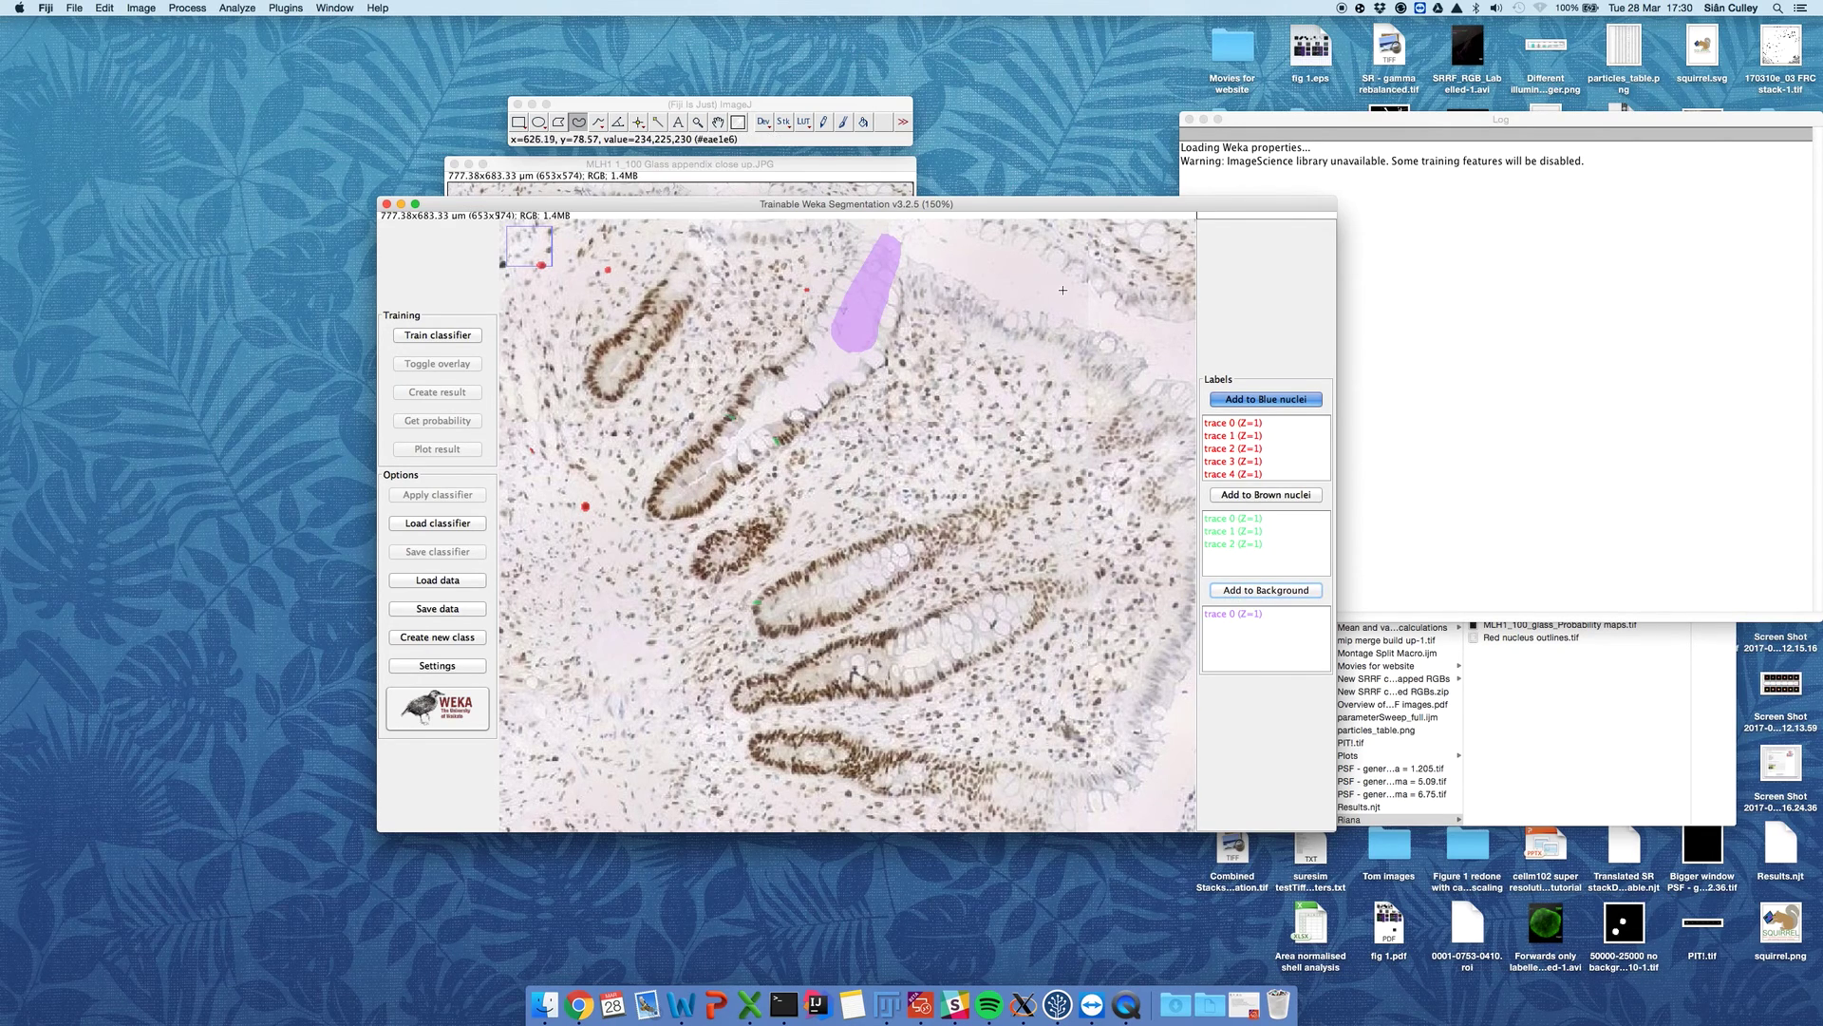
{"action": "left_click_drag", "start_coordinate": [1073, 282], "coordinate": [1006, 262]}
{"action": "left_click", "coordinate": [1239, 592]}
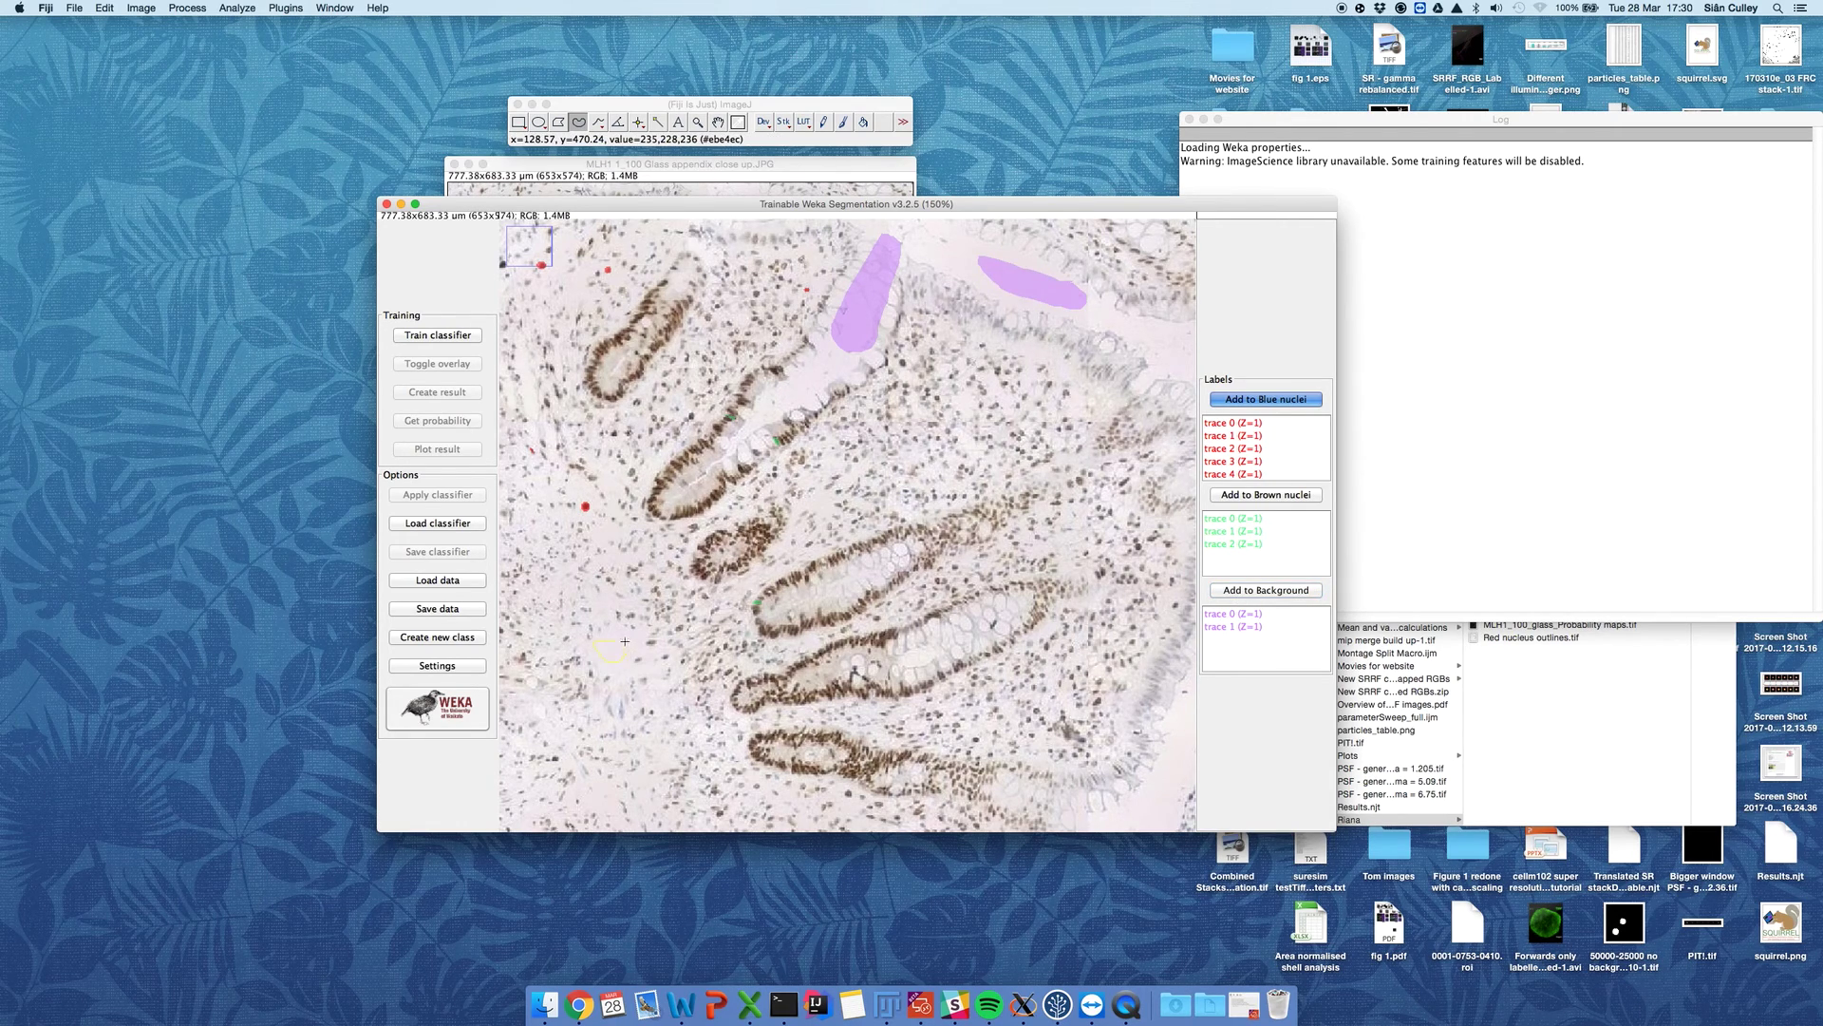
{"action": "left_click", "coordinate": [1306, 592]}
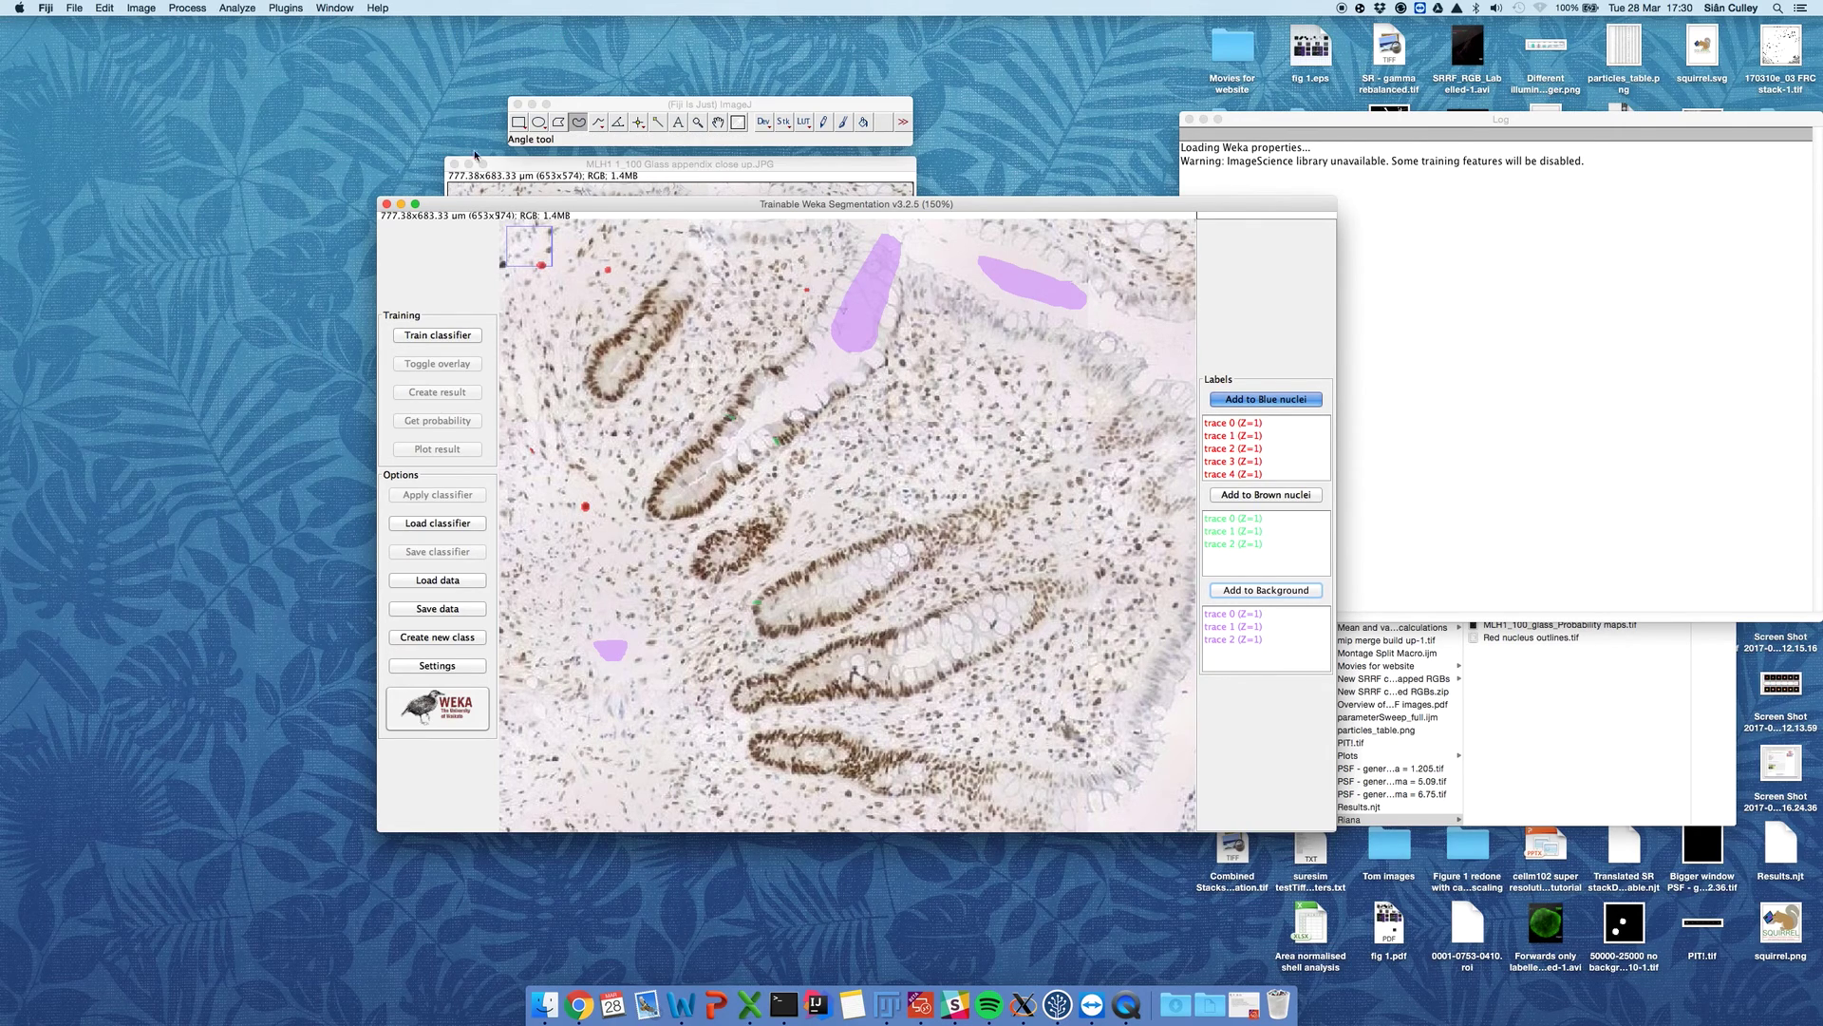
Step: Train the classifier on the labelled traces and follow its progress in the log
{"action": "left_click", "coordinate": [445, 334]}
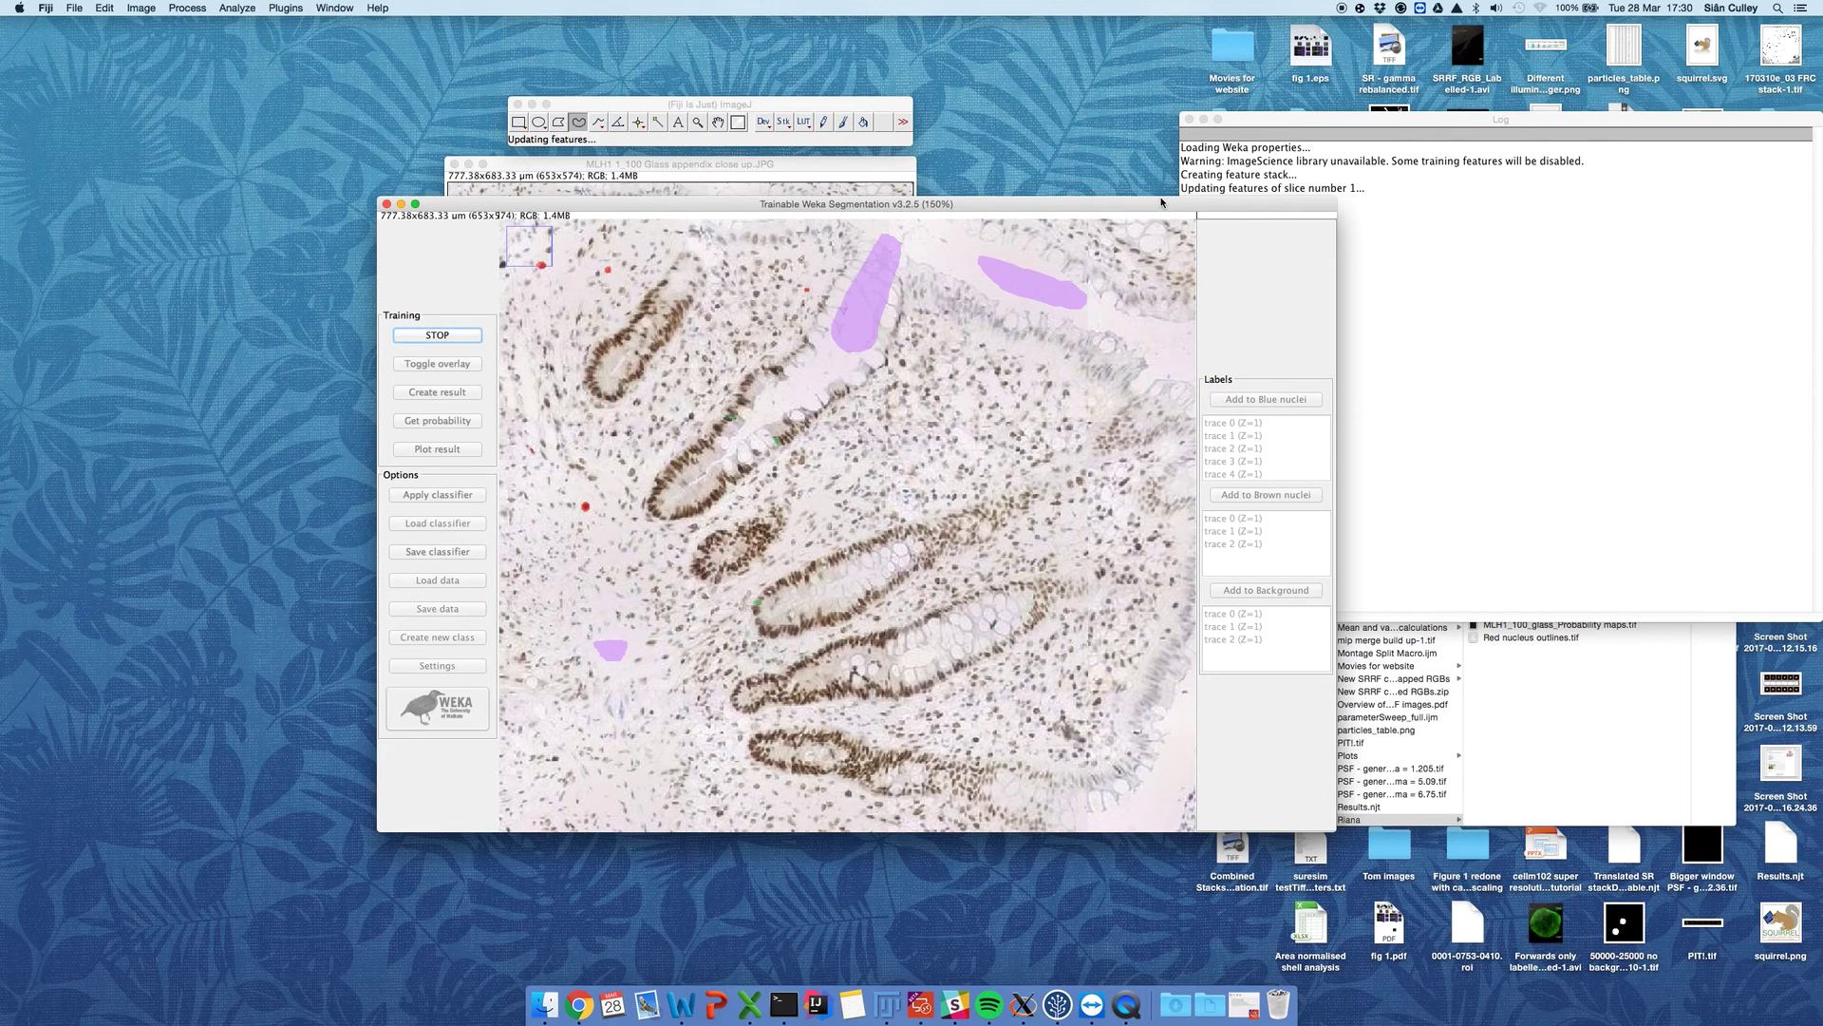
{"action": "left_click", "coordinate": [1309, 147]}
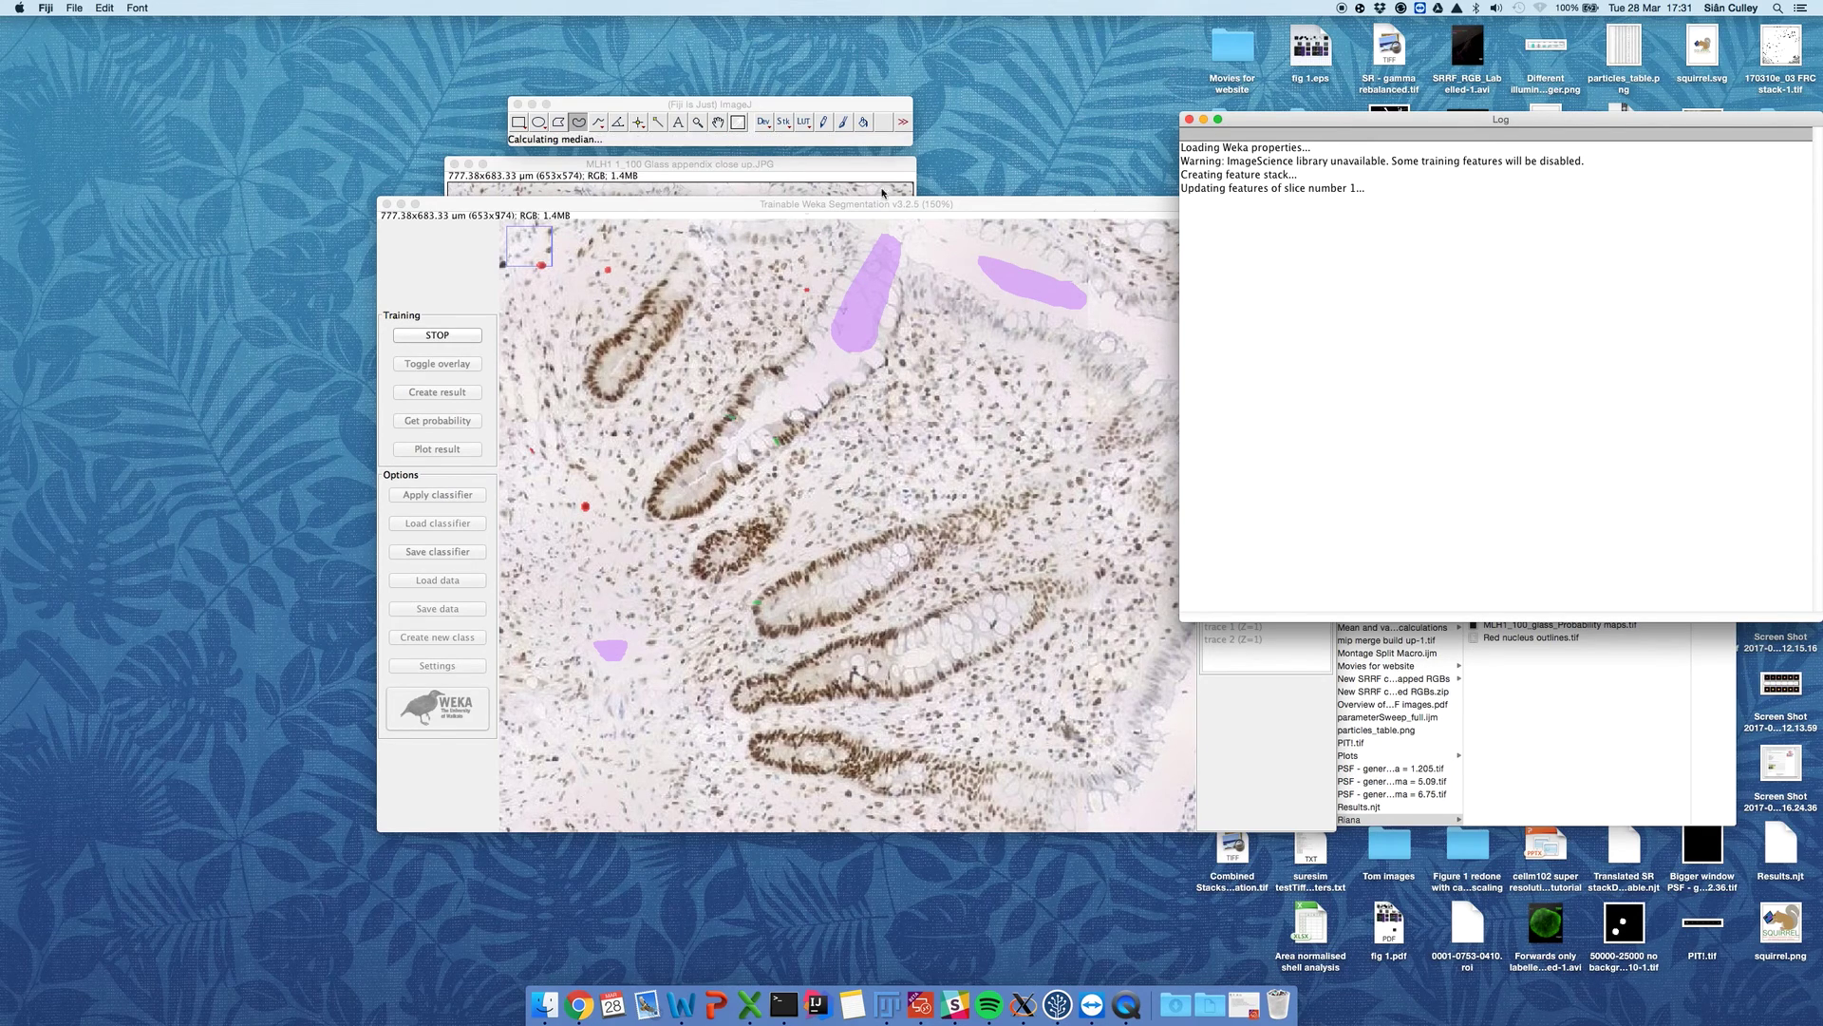
{"action": "left_click", "coordinate": [784, 203]}
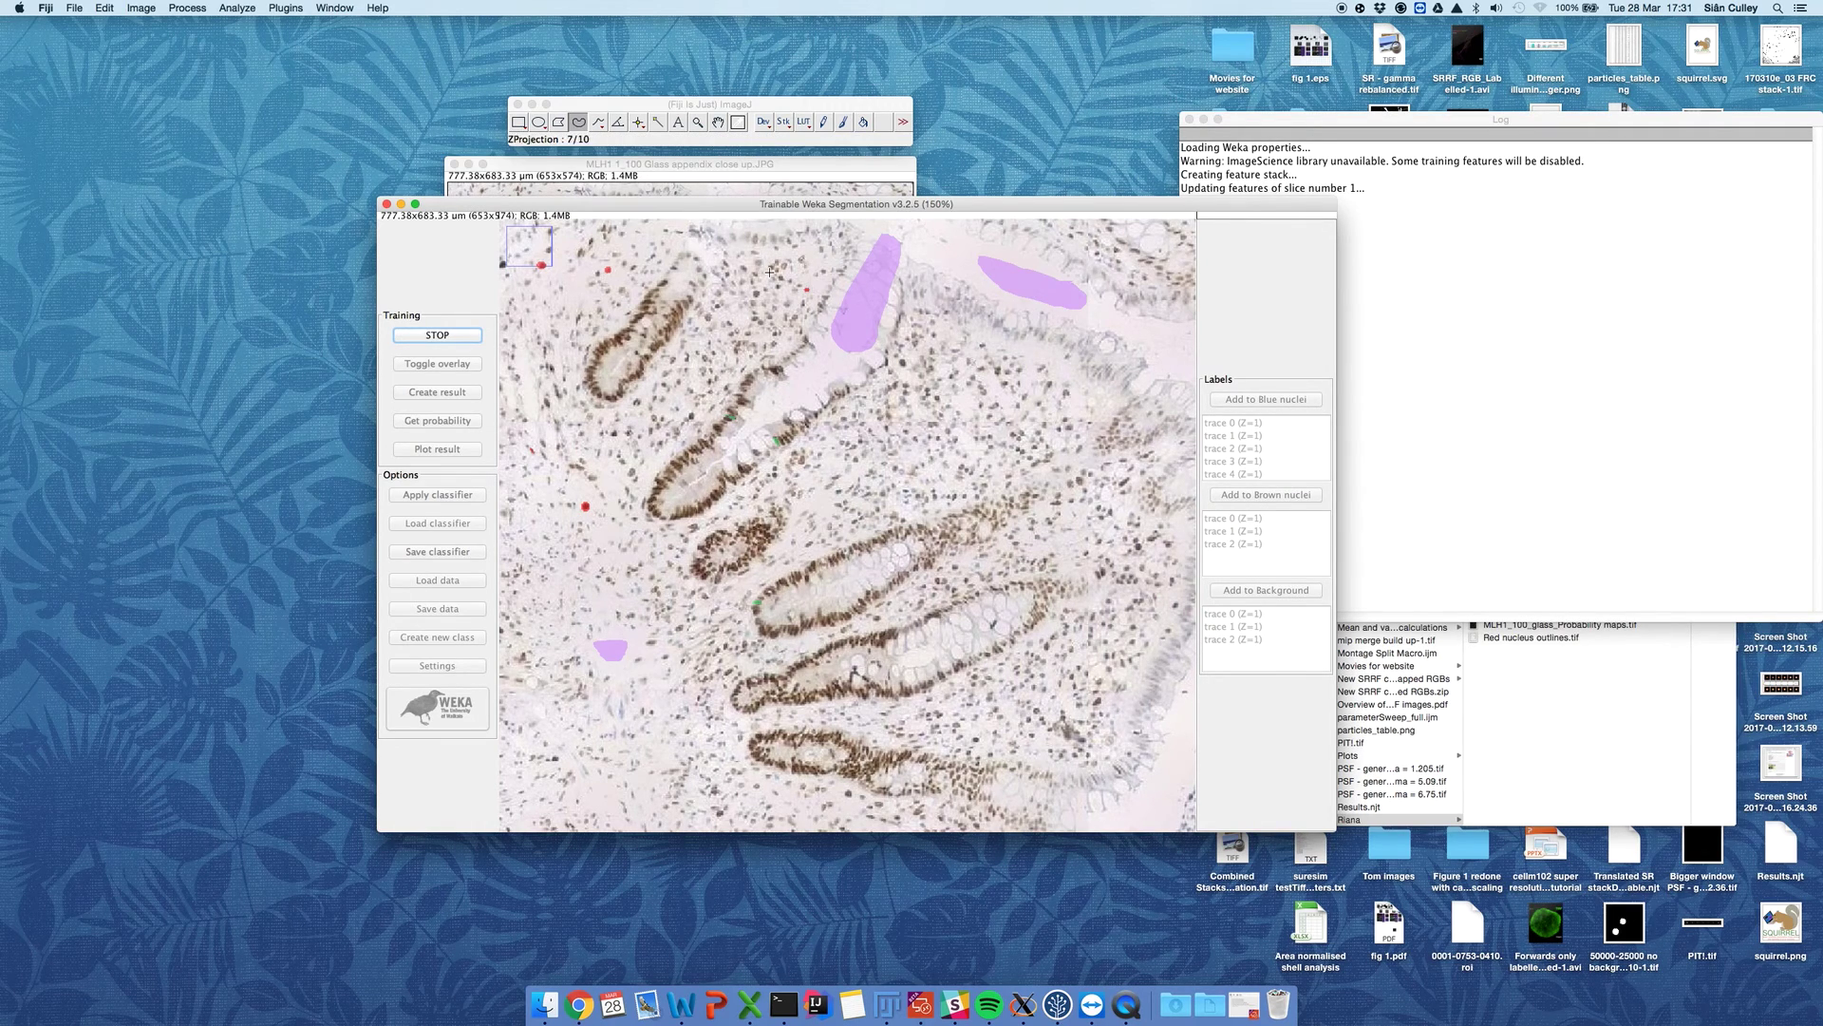
{"action": "left_click", "coordinate": [1333, 255]}
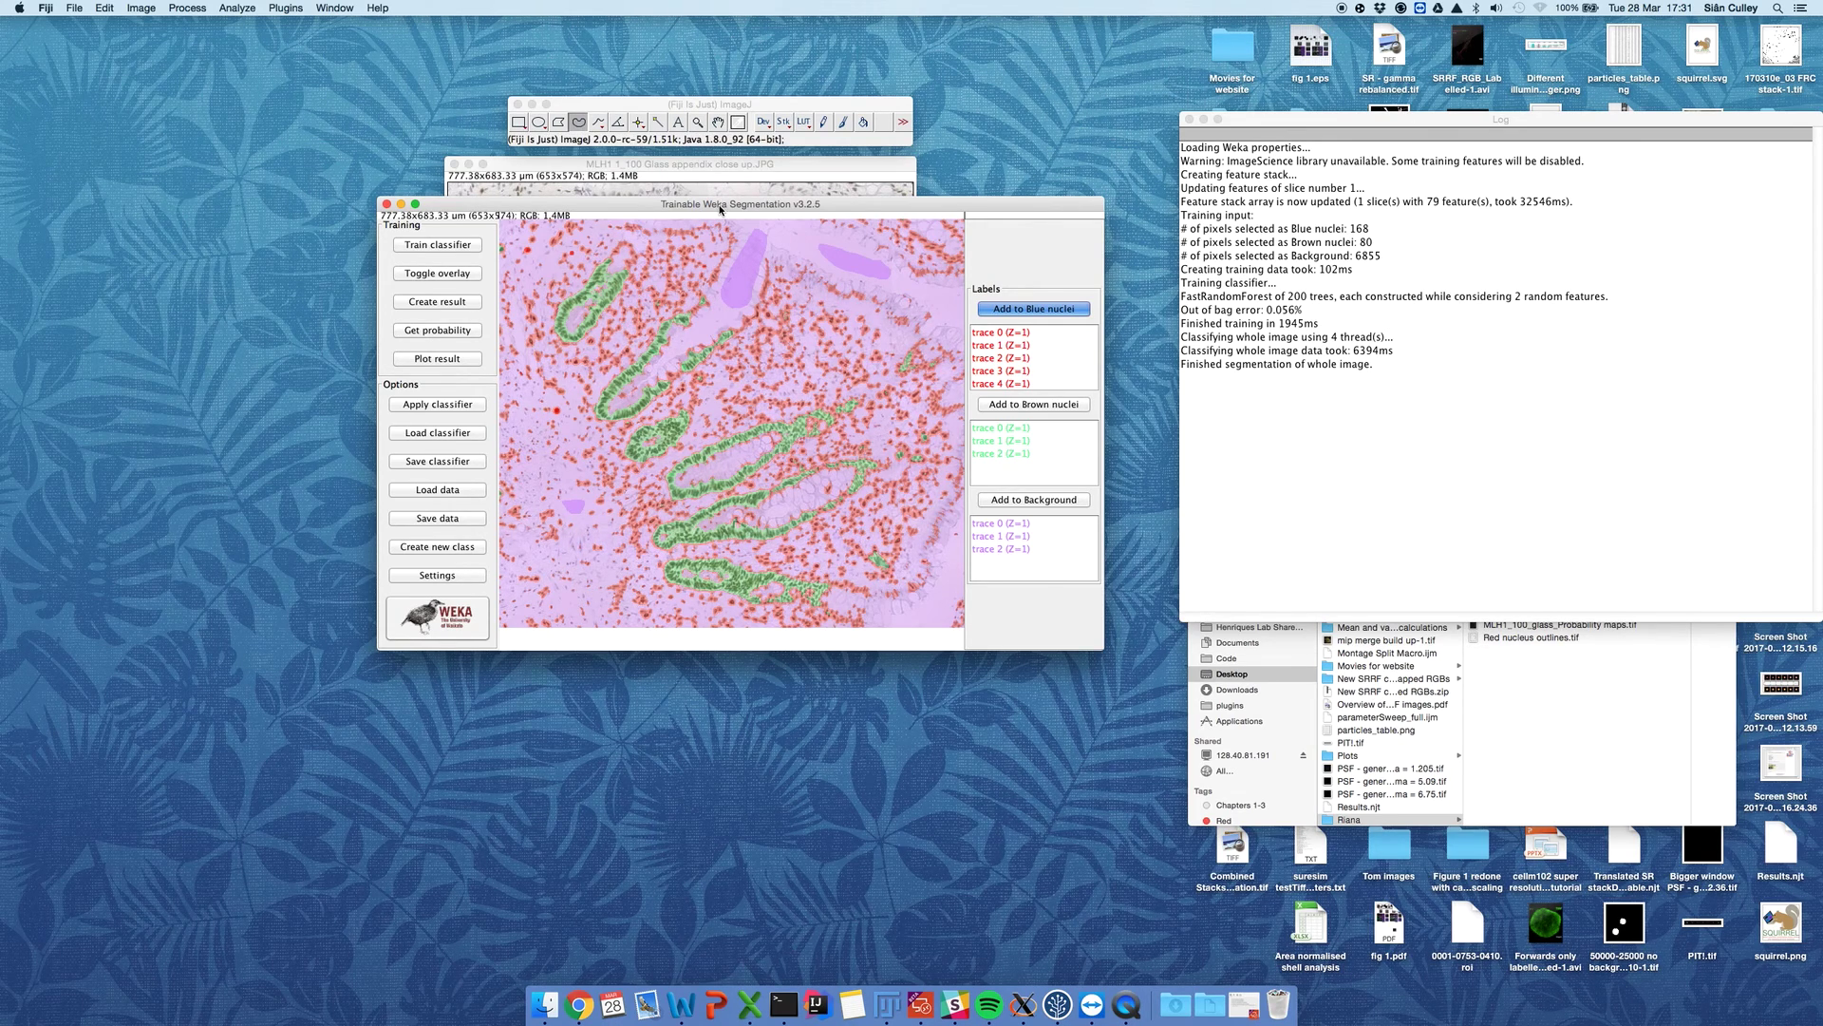
Step: Trace background beside a blue nucleus and along a crypt's edge with freehand lines, adding each to the Background class
{"action": "key", "text": "plus"}
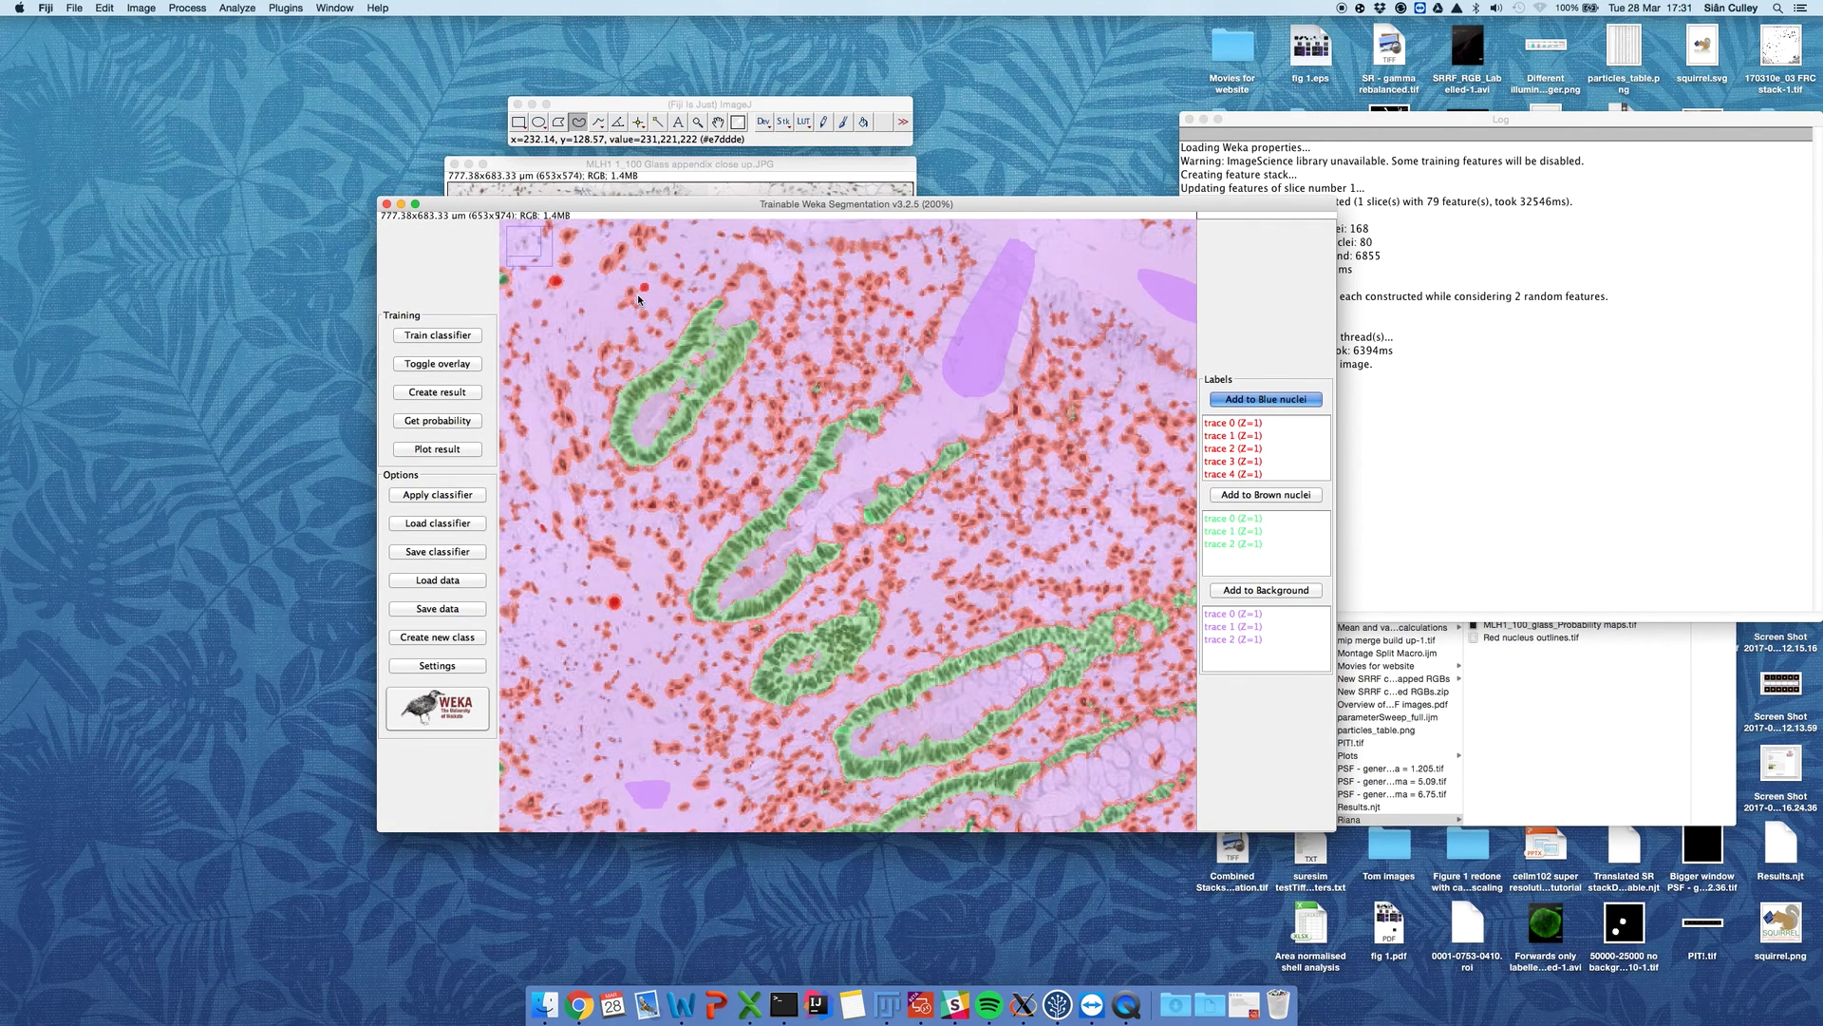
{"action": "key", "text": "plus"}
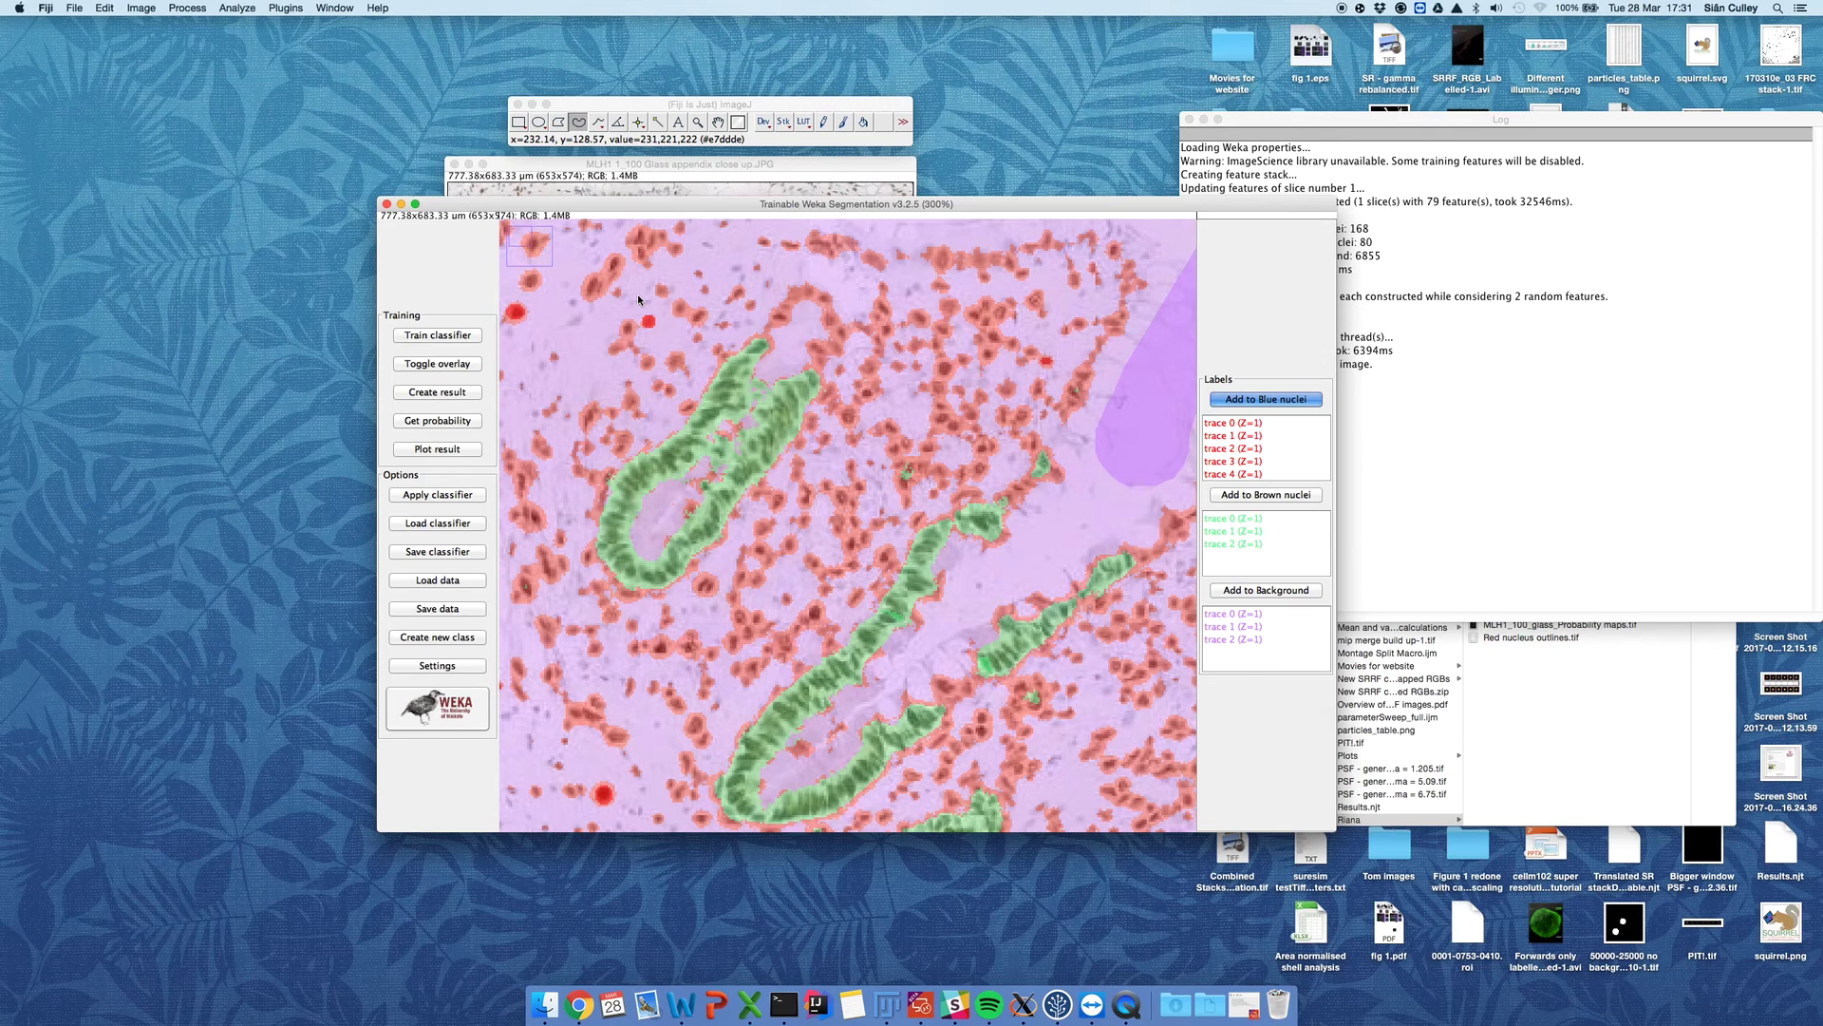
{"action": "left_click", "coordinate": [600, 124]}
{"action": "left_click", "coordinate": [599, 125]}
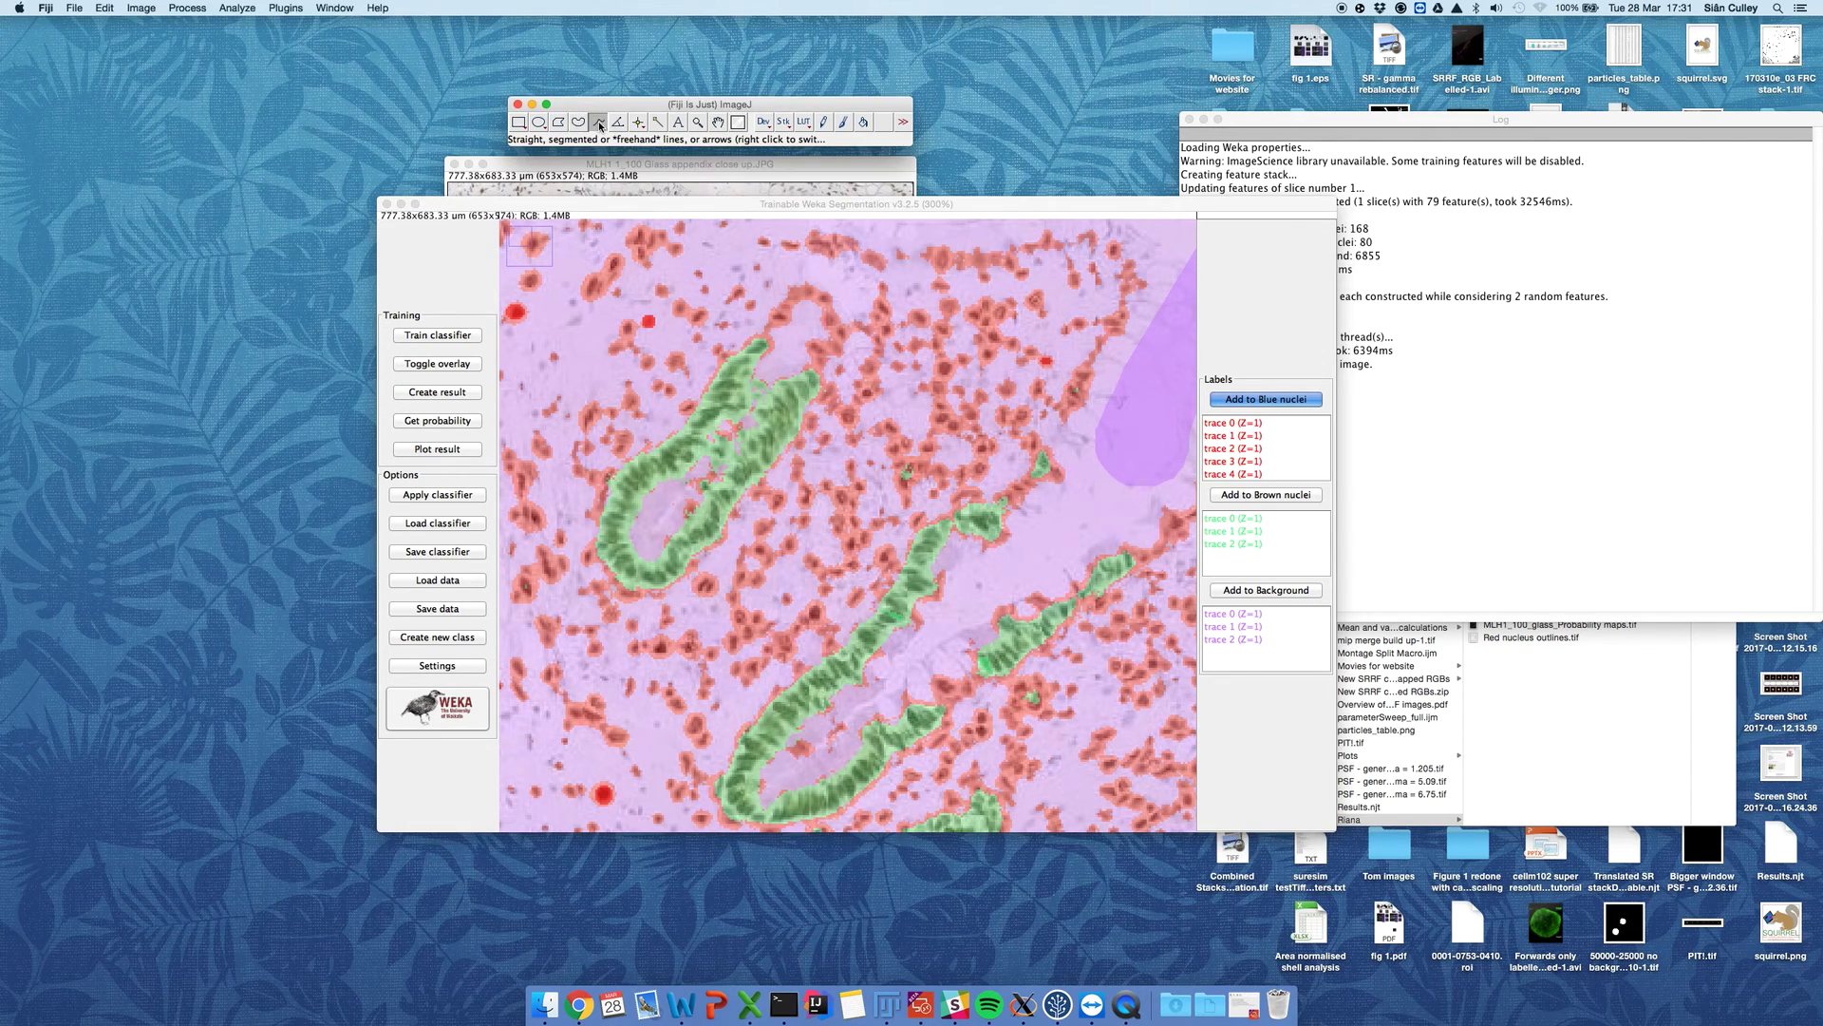
{"action": "left_click", "coordinate": [702, 302]}
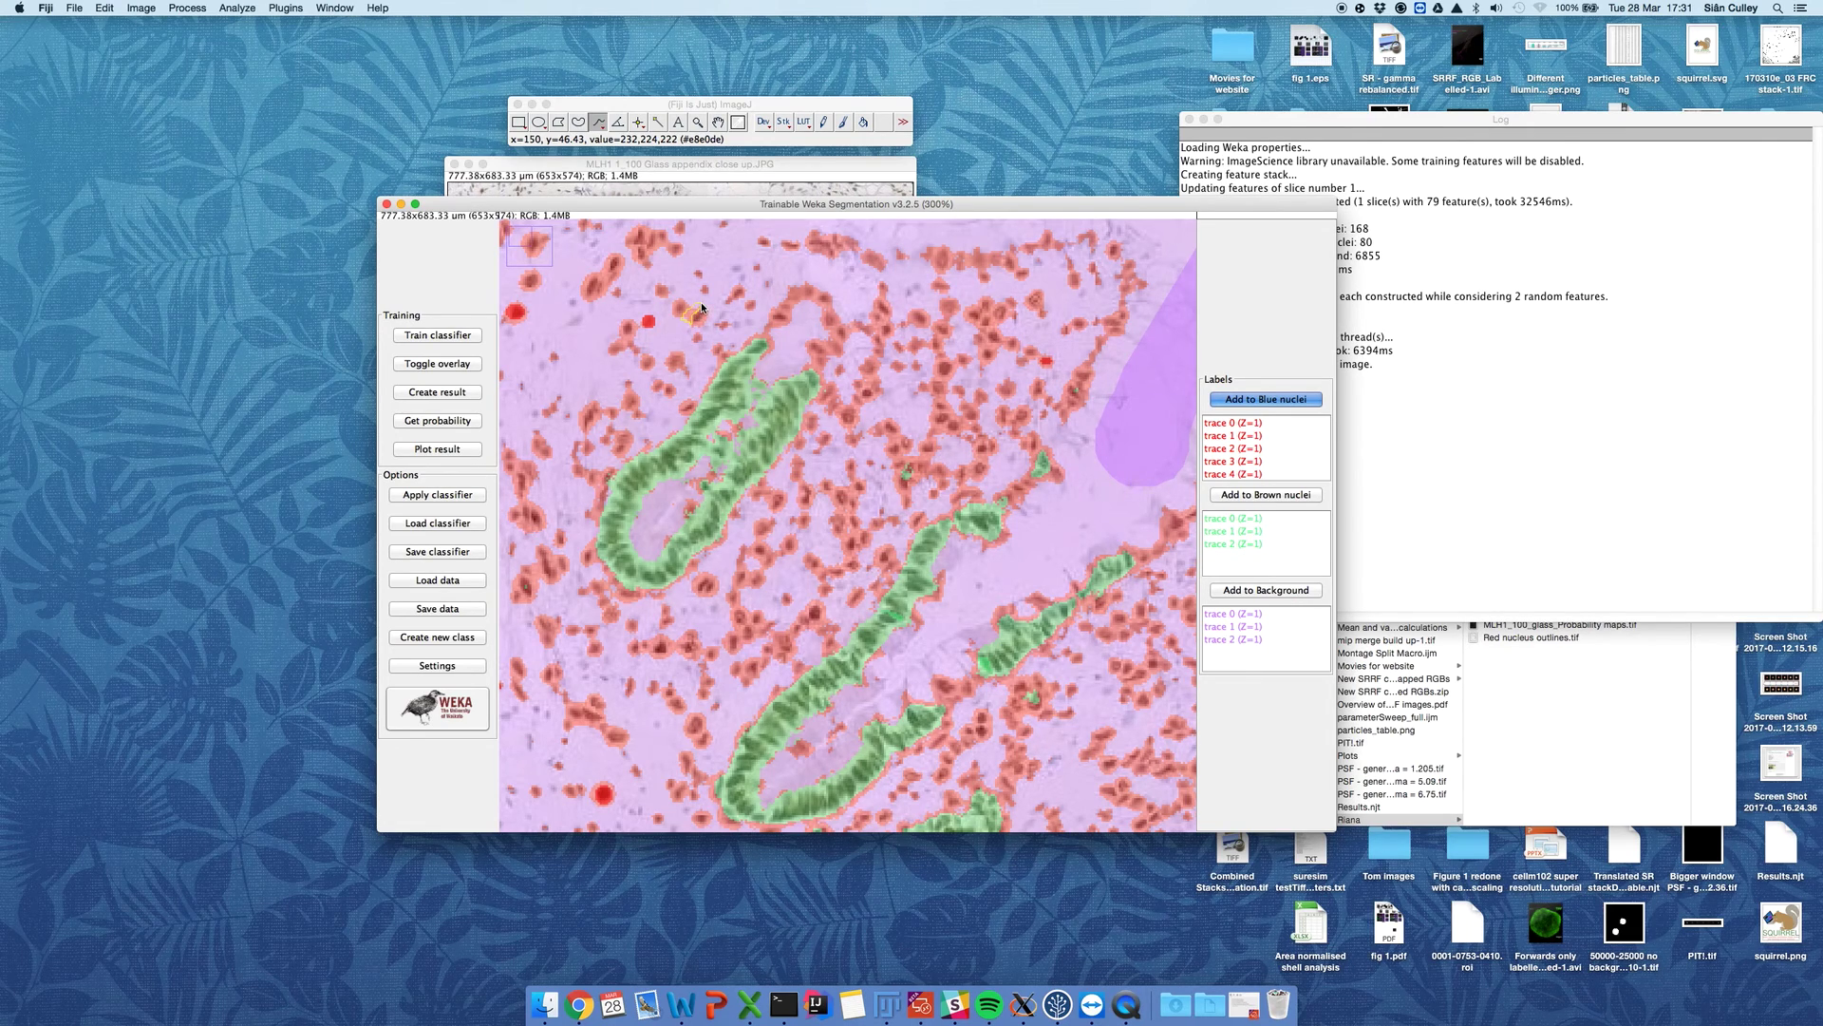
{"action": "left_click", "coordinate": [1278, 590]}
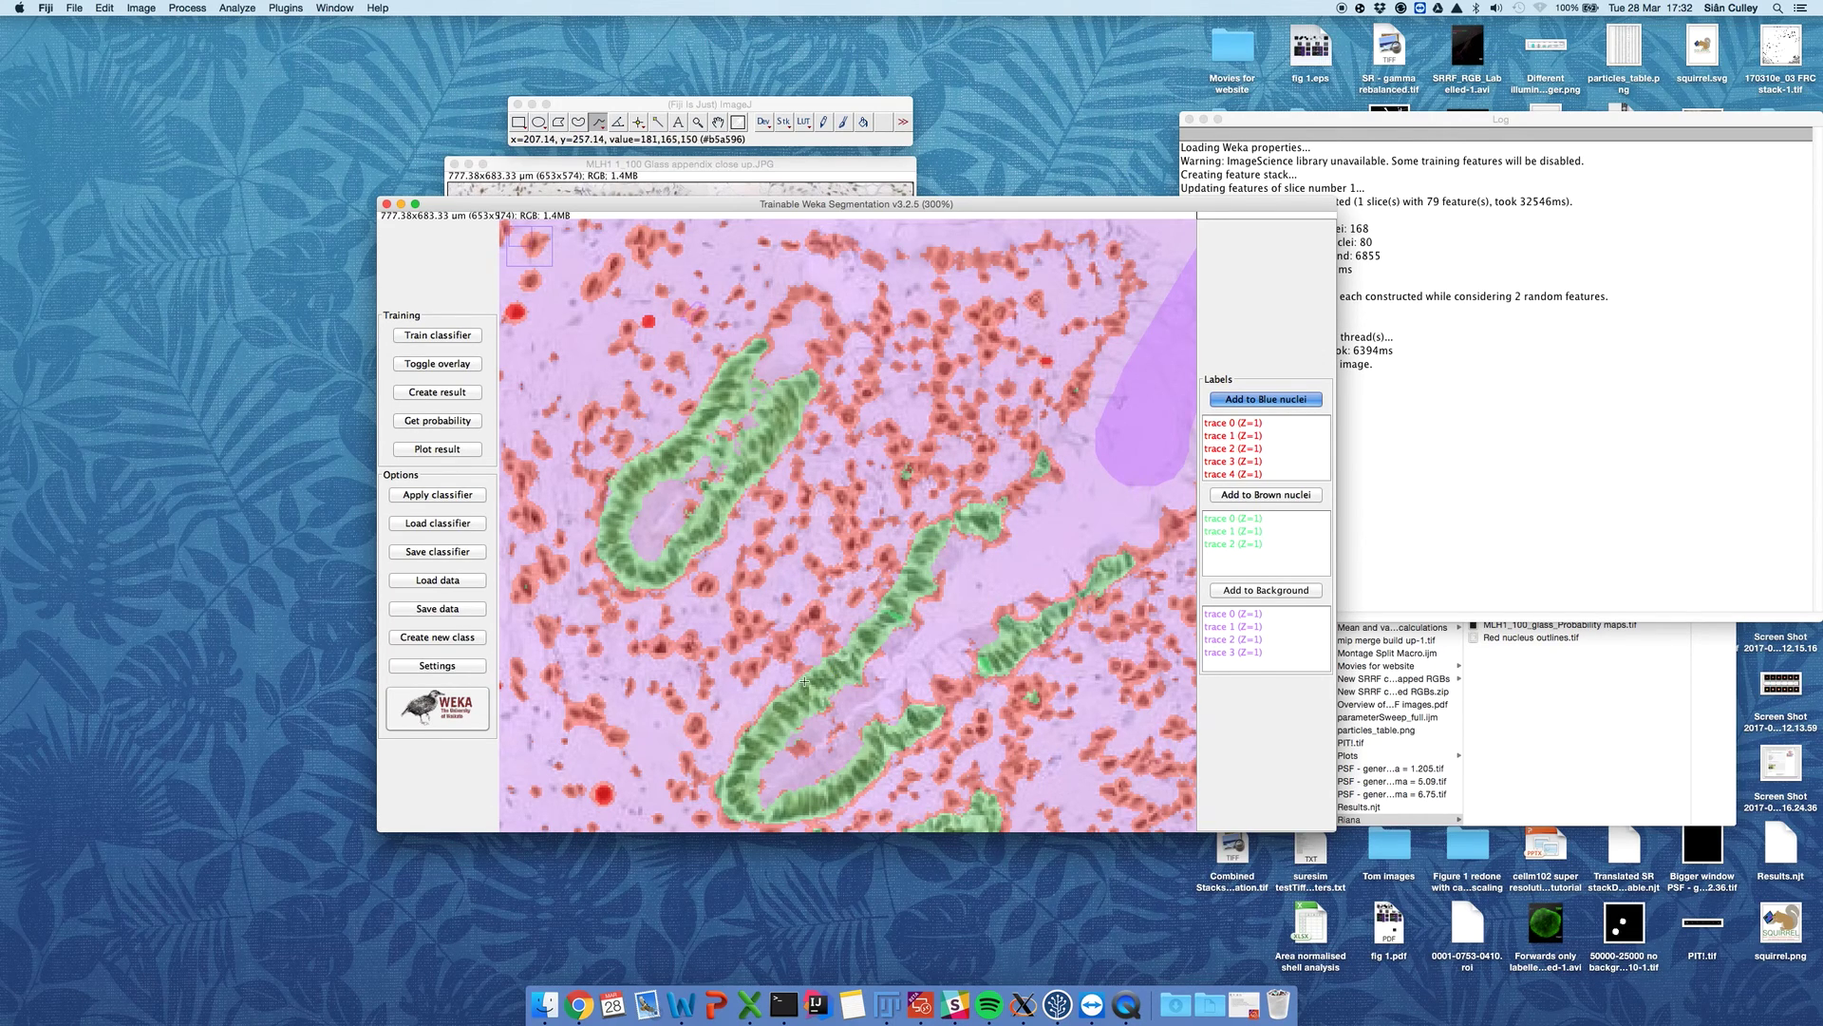
{"action": "left_click_drag", "start_coordinate": [821, 663], "coordinate": [837, 680]}
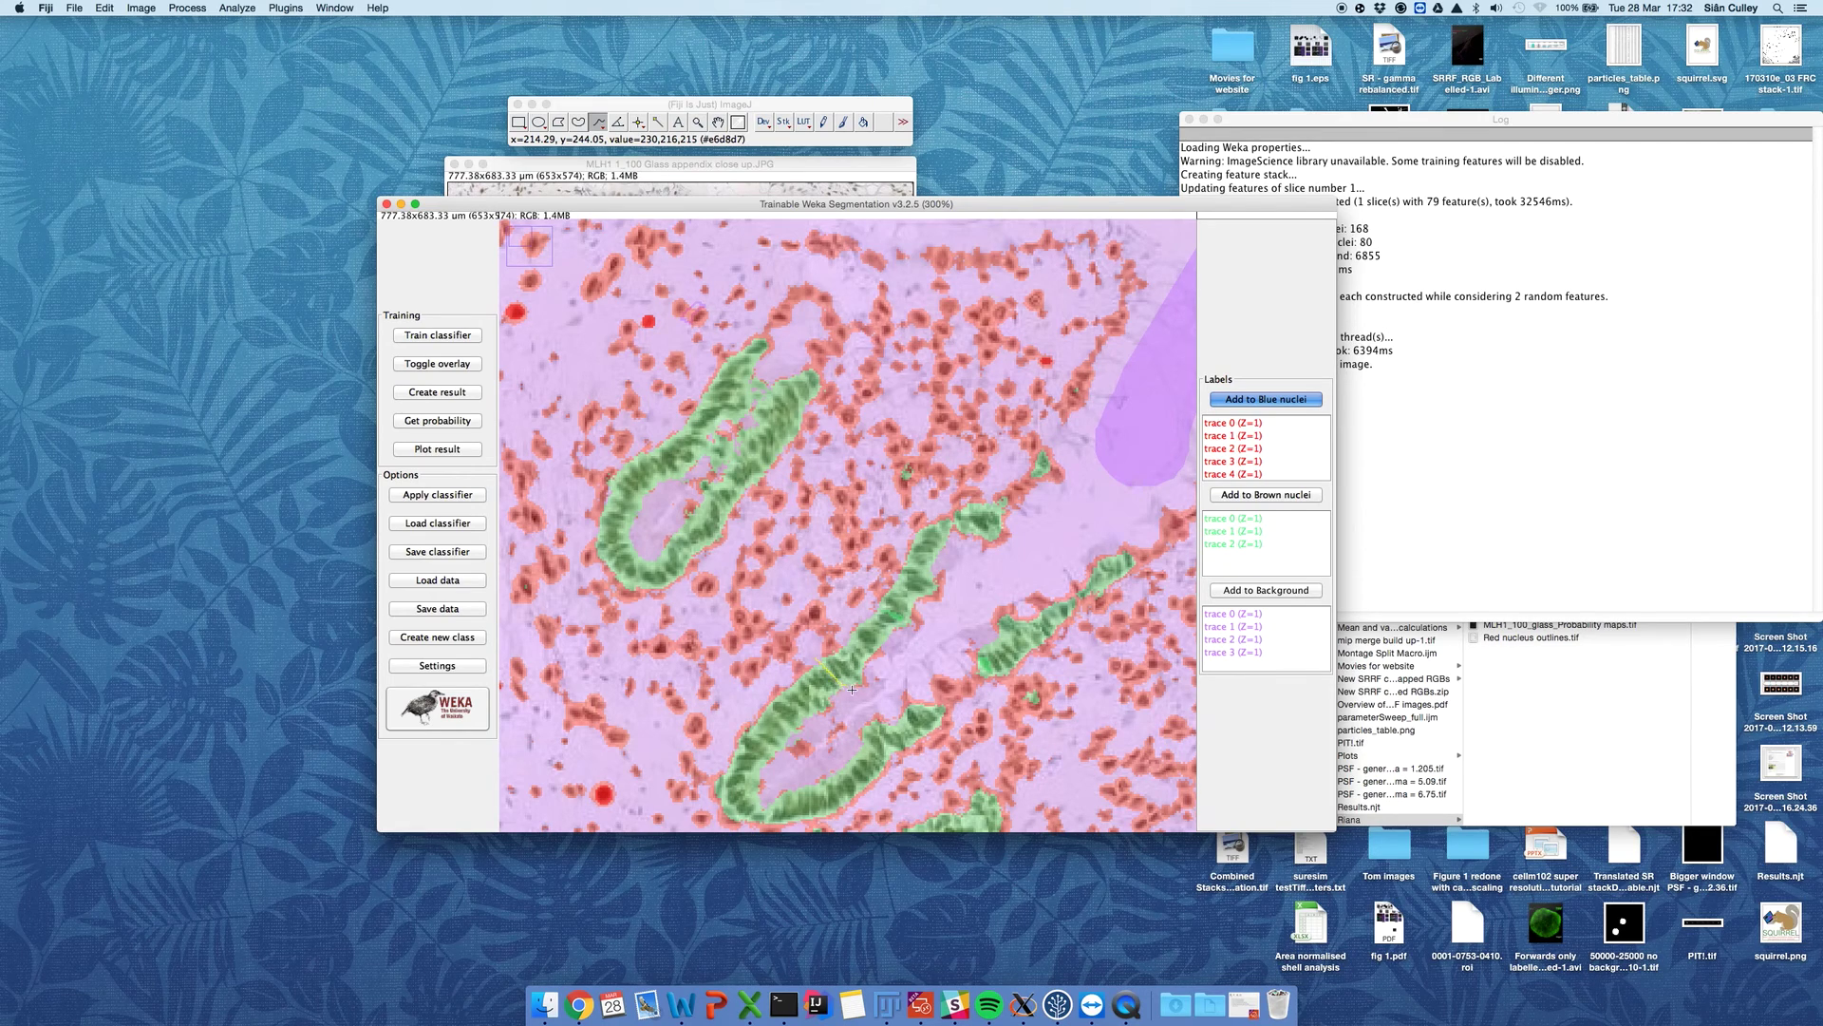
{"action": "left_click", "coordinate": [1271, 589]}
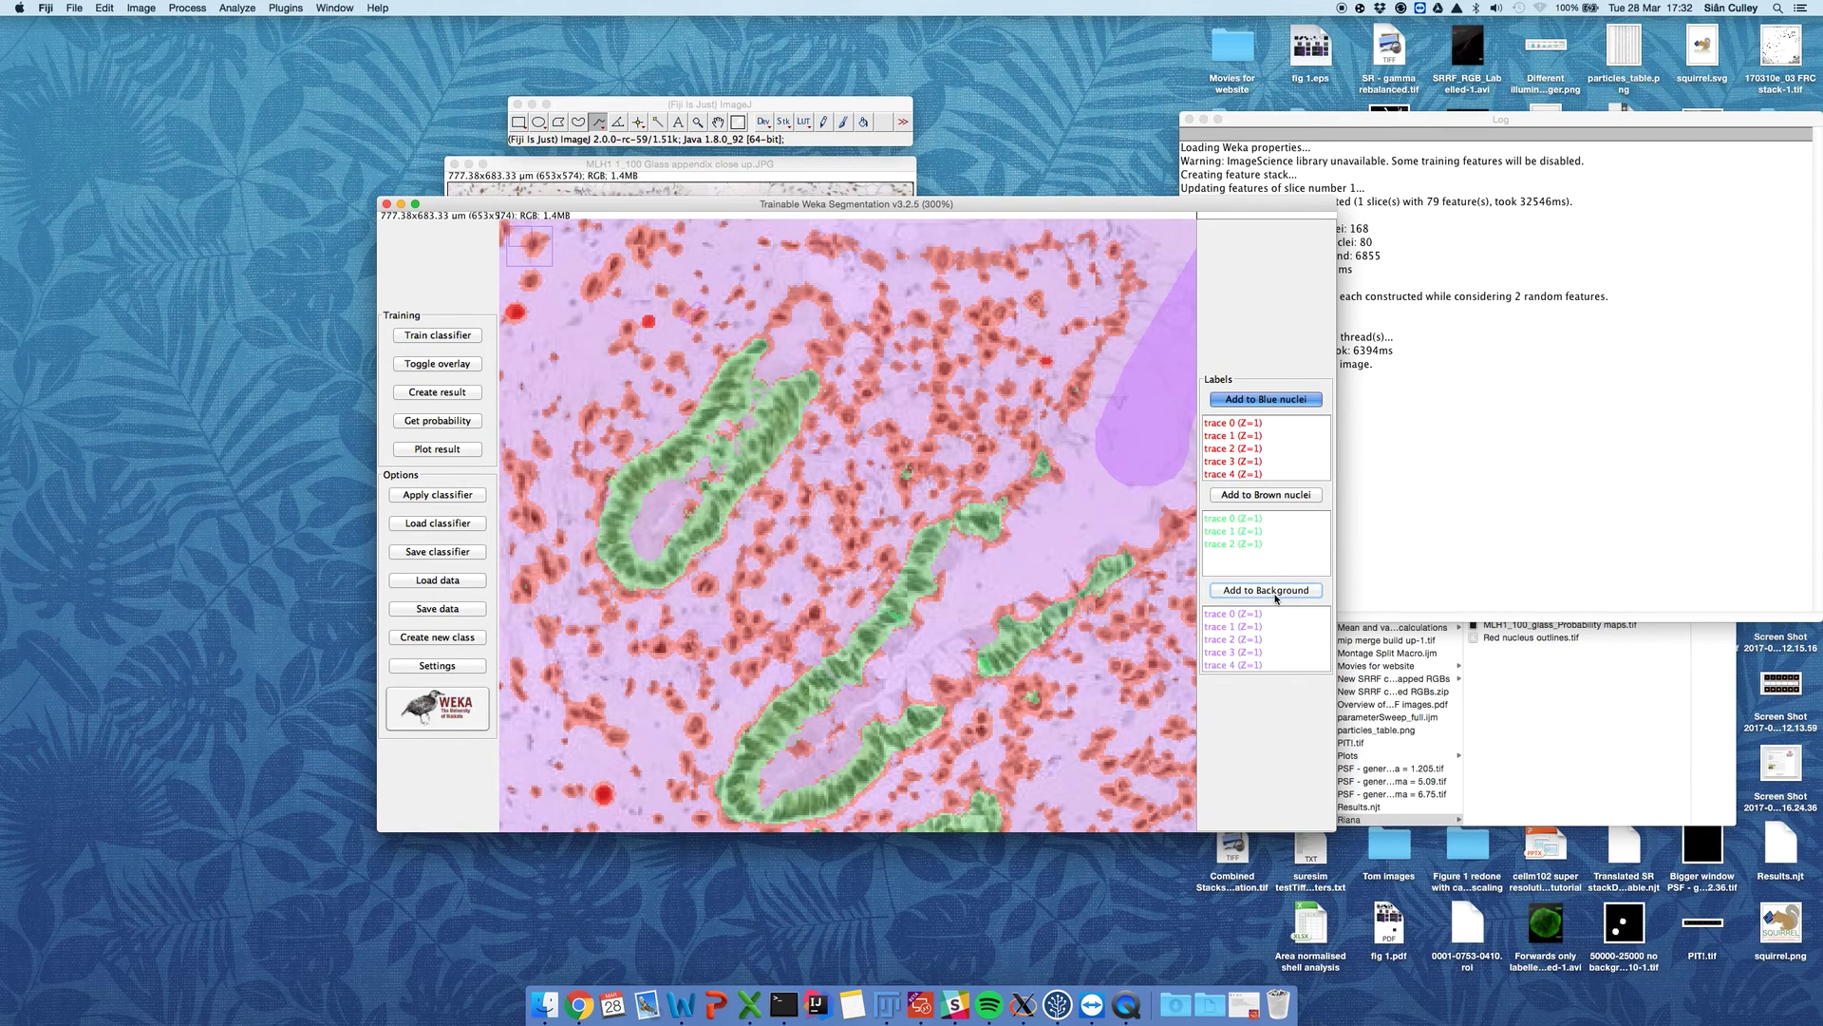
Step: Draw a straight line across background next to the brown nuclei of the lower crypt and add it to the Background class
{"action": "right_click", "coordinate": [600, 122]}
{"action": "left_click", "coordinate": [623, 135]}
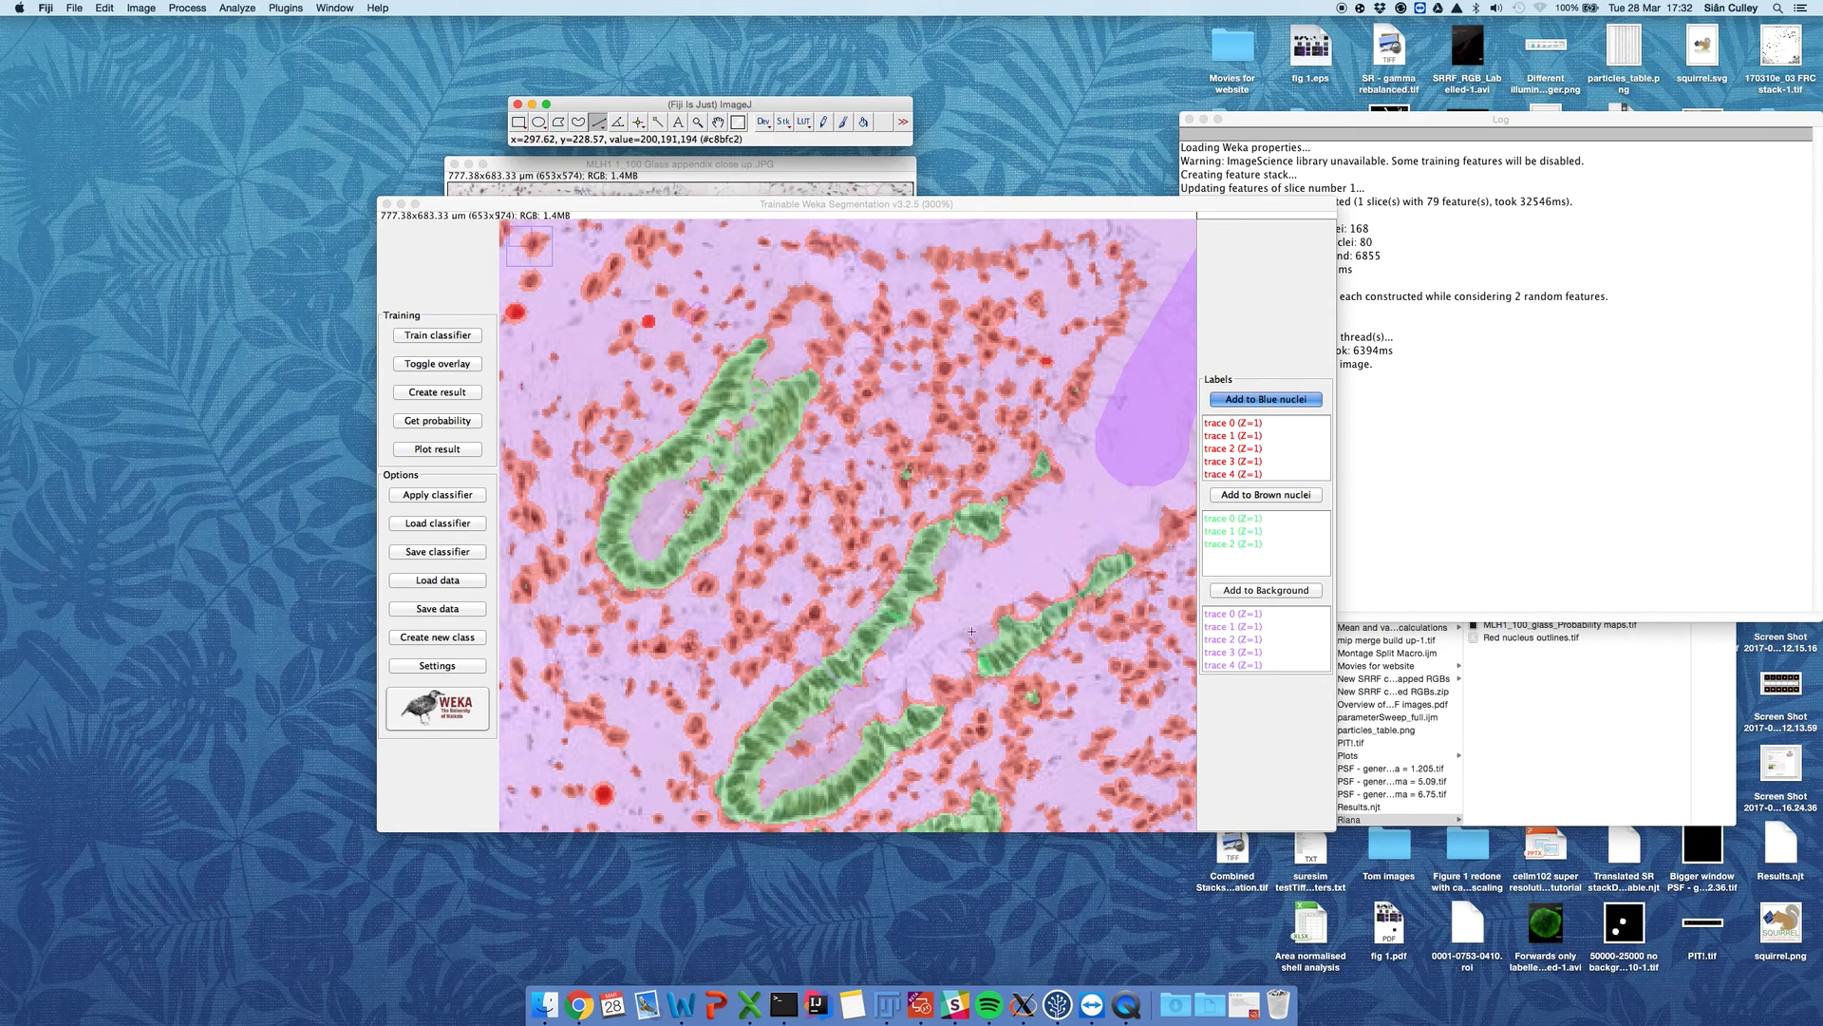
{"action": "left_click_drag", "start_coordinate": [988, 638], "coordinate": [1014, 683]}
{"action": "left_click", "coordinate": [1245, 591]}
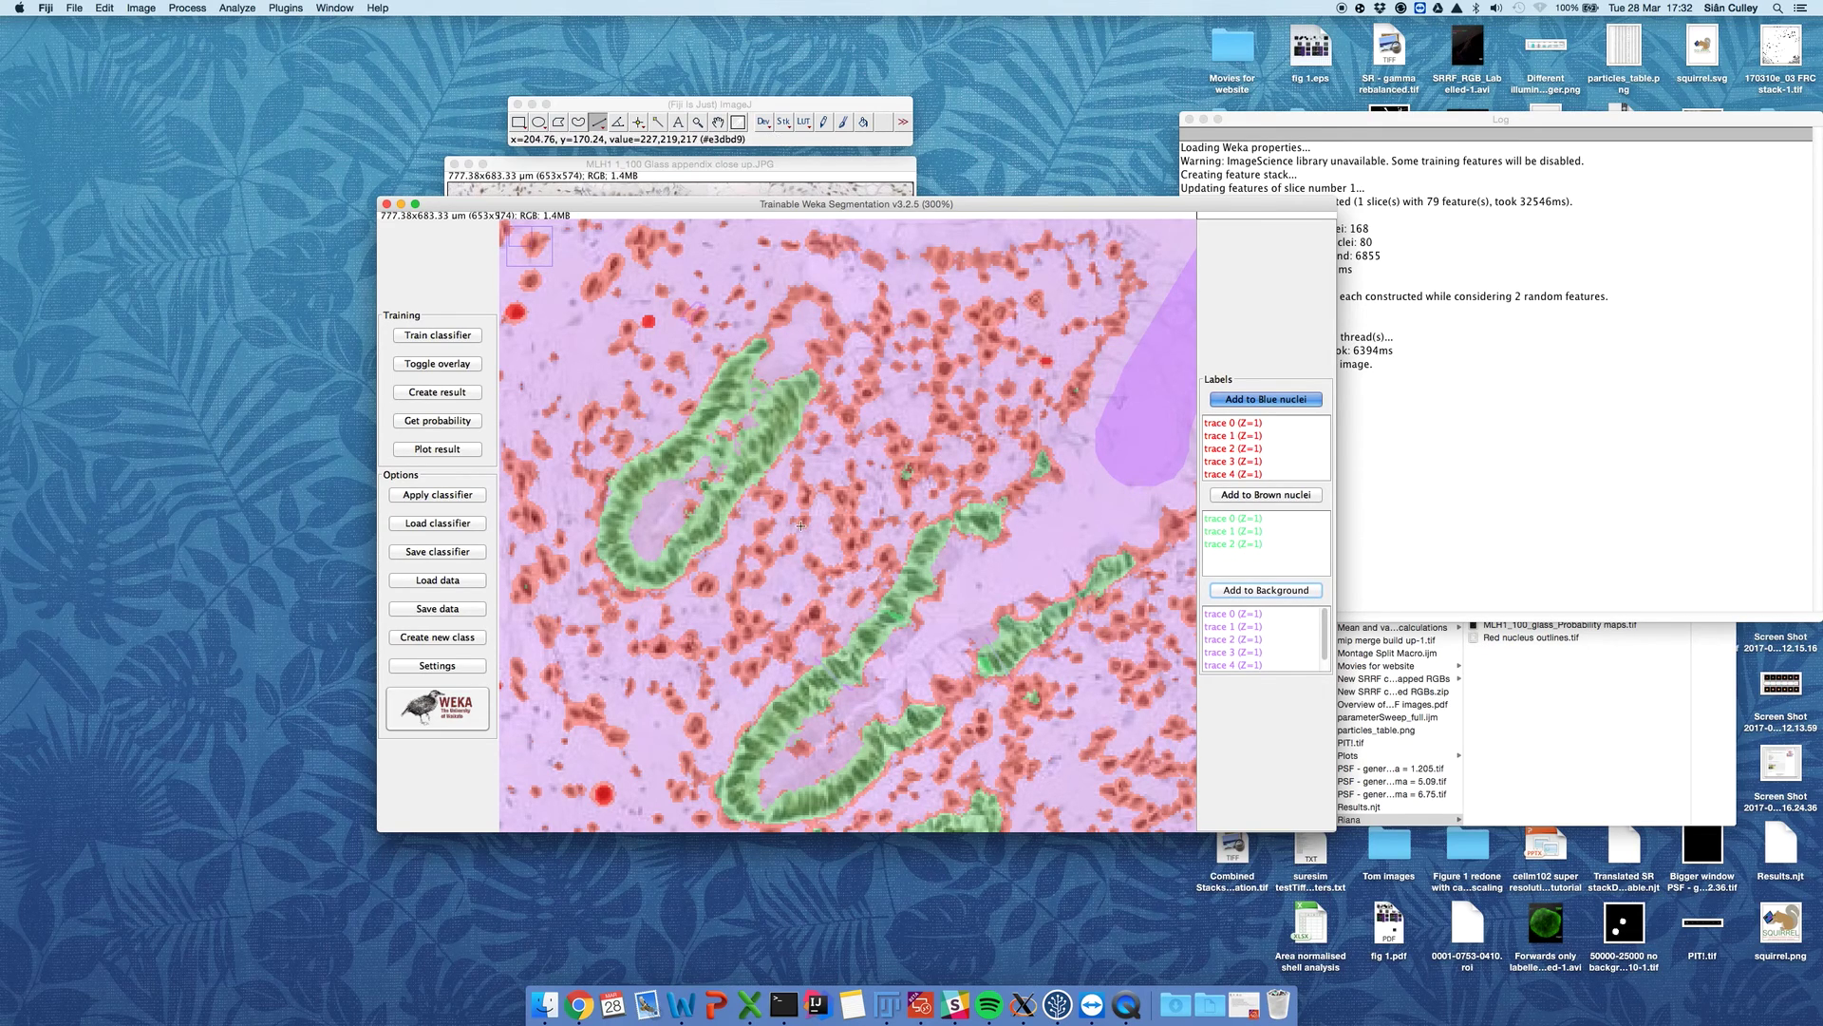
Step: Trace a freehand line around the rim of an isolated blue nucleus and add it to the Background class
{"action": "right_click", "coordinate": [604, 123]}
{"action": "left_click", "coordinate": [632, 164]}
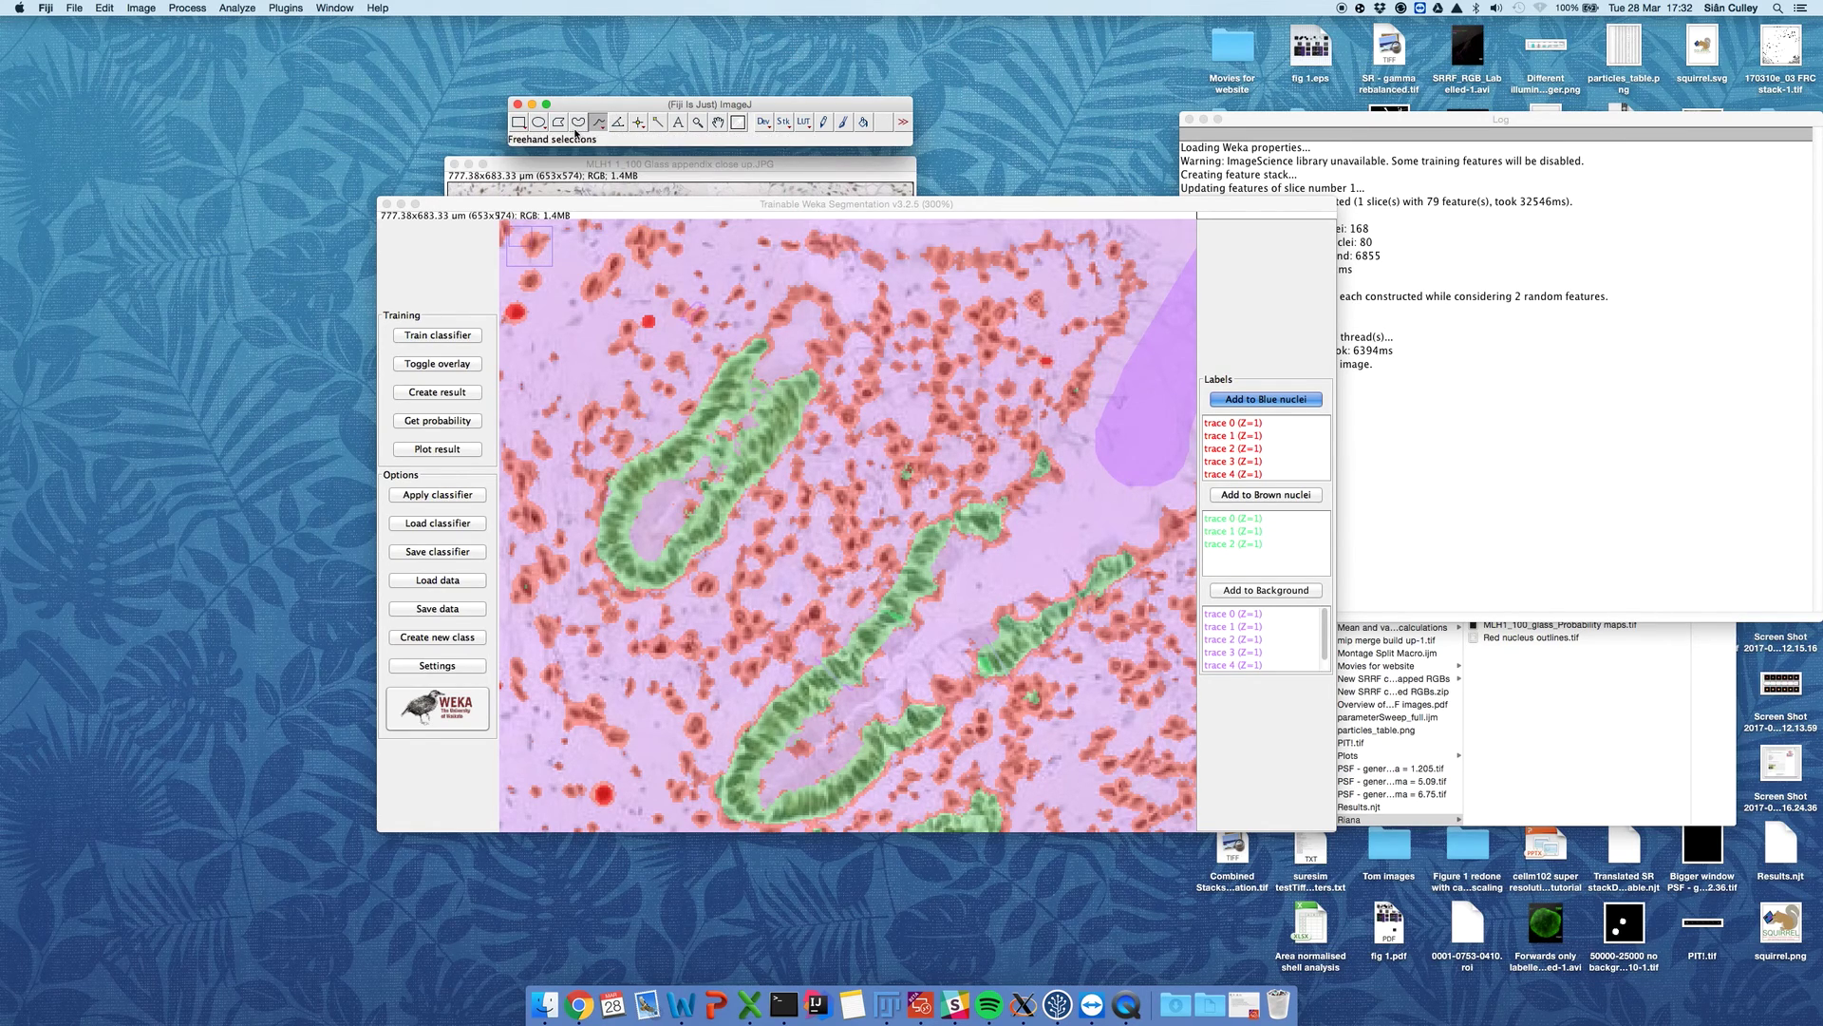
{"action": "left_click", "coordinate": [538, 281]}
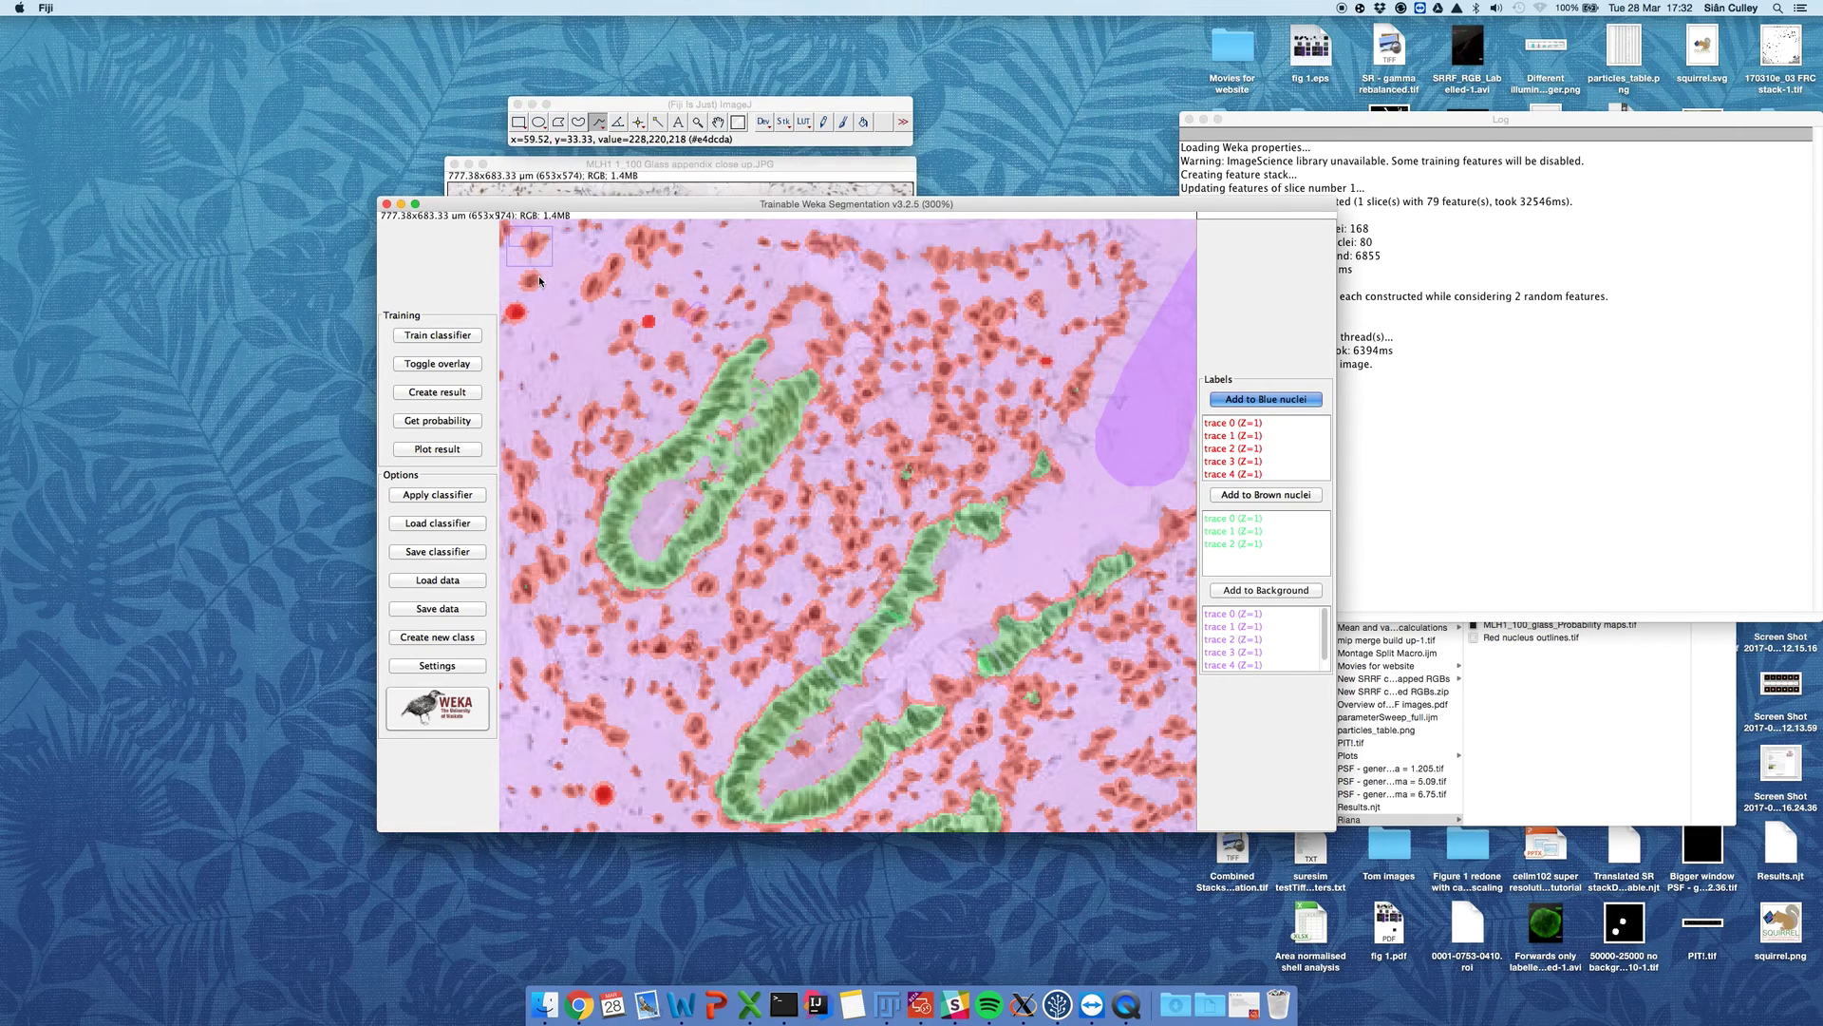
{"action": "mouse_move", "coordinate": [538, 275]}
{"action": "left_mouse_down"}
{"action": "mouse_move", "coordinate": [526, 296]}
{"action": "mouse_move", "coordinate": [537, 281]}
{"action": "left_mouse_up"}
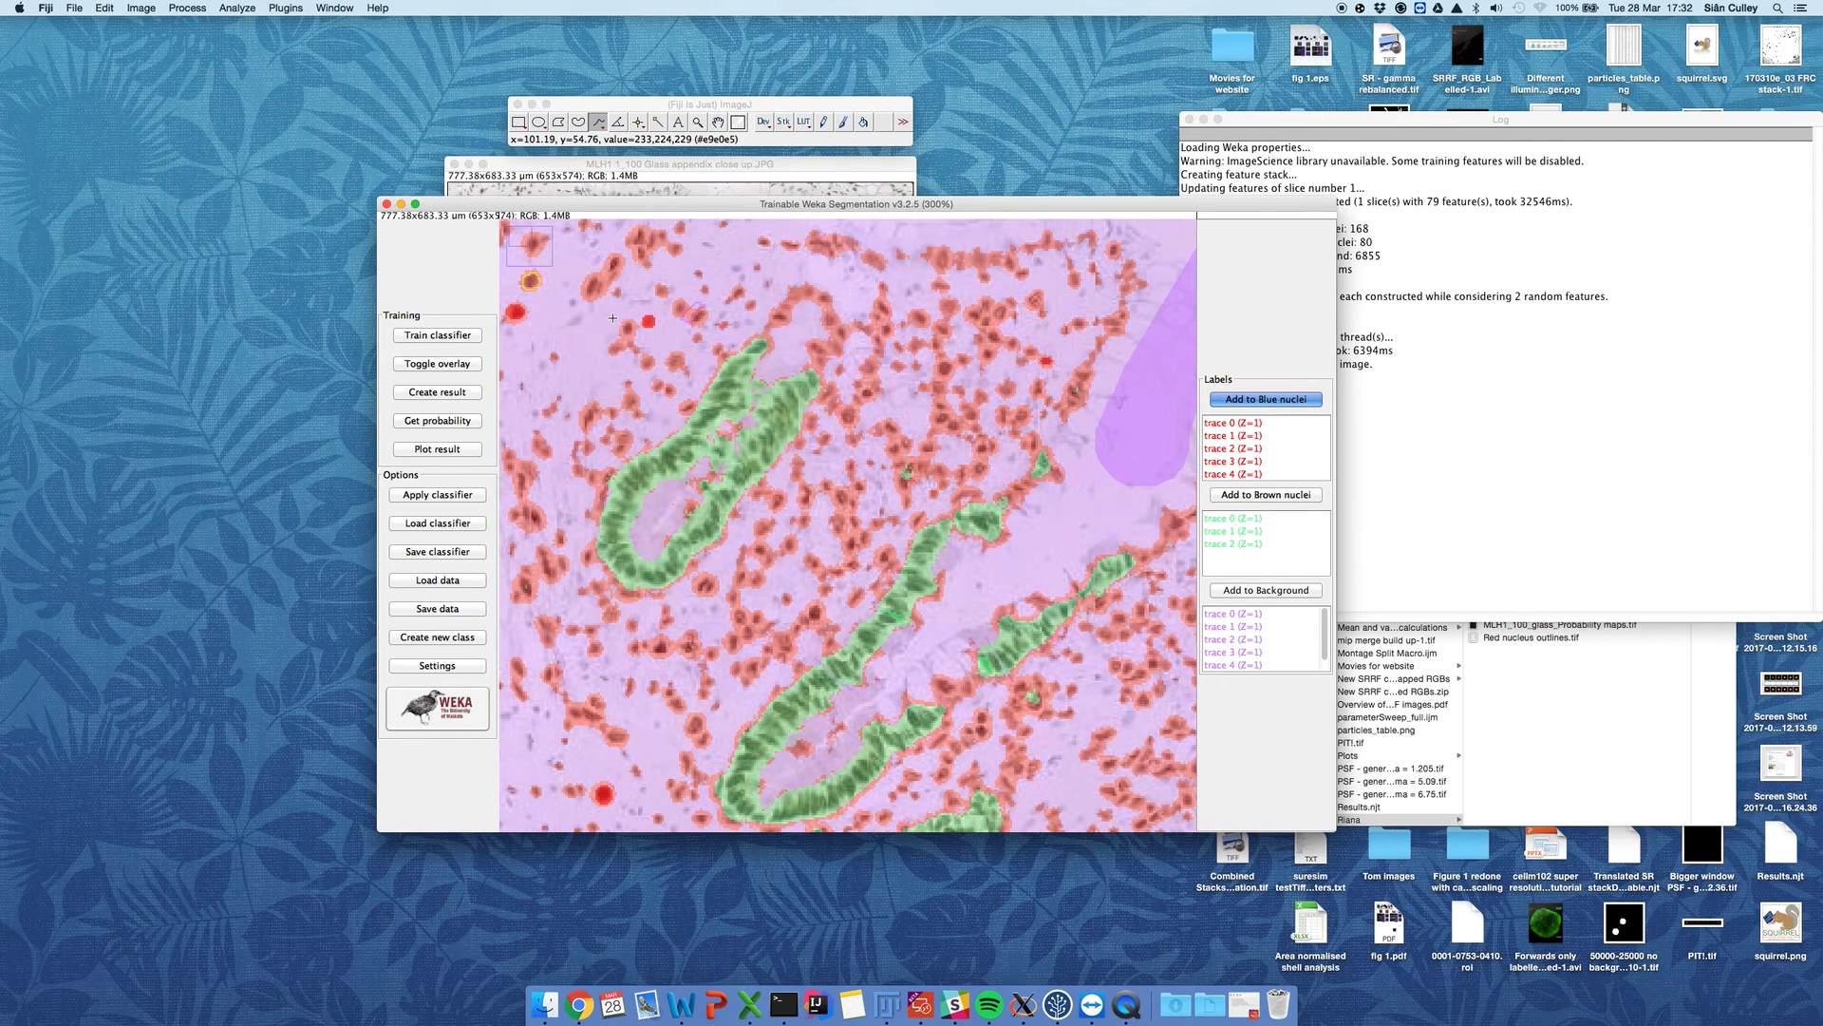
{"action": "left_click", "coordinate": [1282, 590]}
Step: Hide the classification overlay on the whole tissue image
{"action": "scroll", "coordinate": [828, 447], "scroll_direction": "down", "scroll_amount": 2}
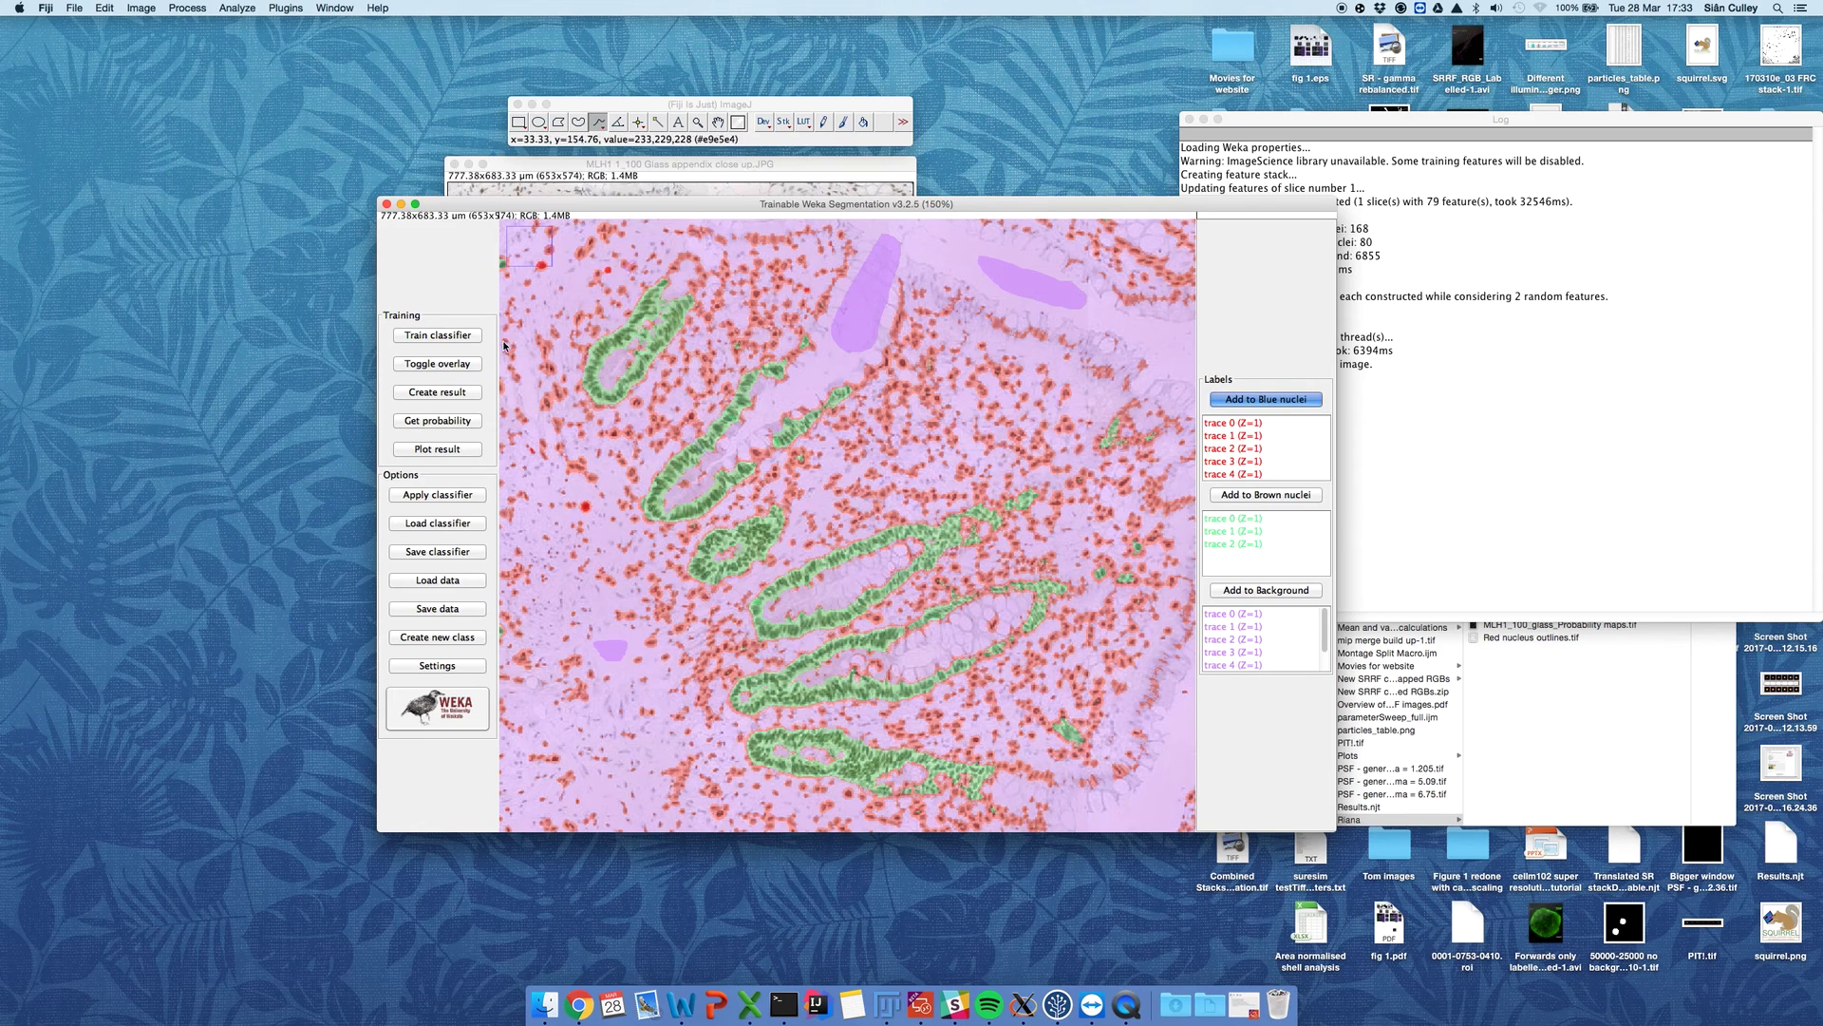
{"action": "left_click", "coordinate": [454, 365]}
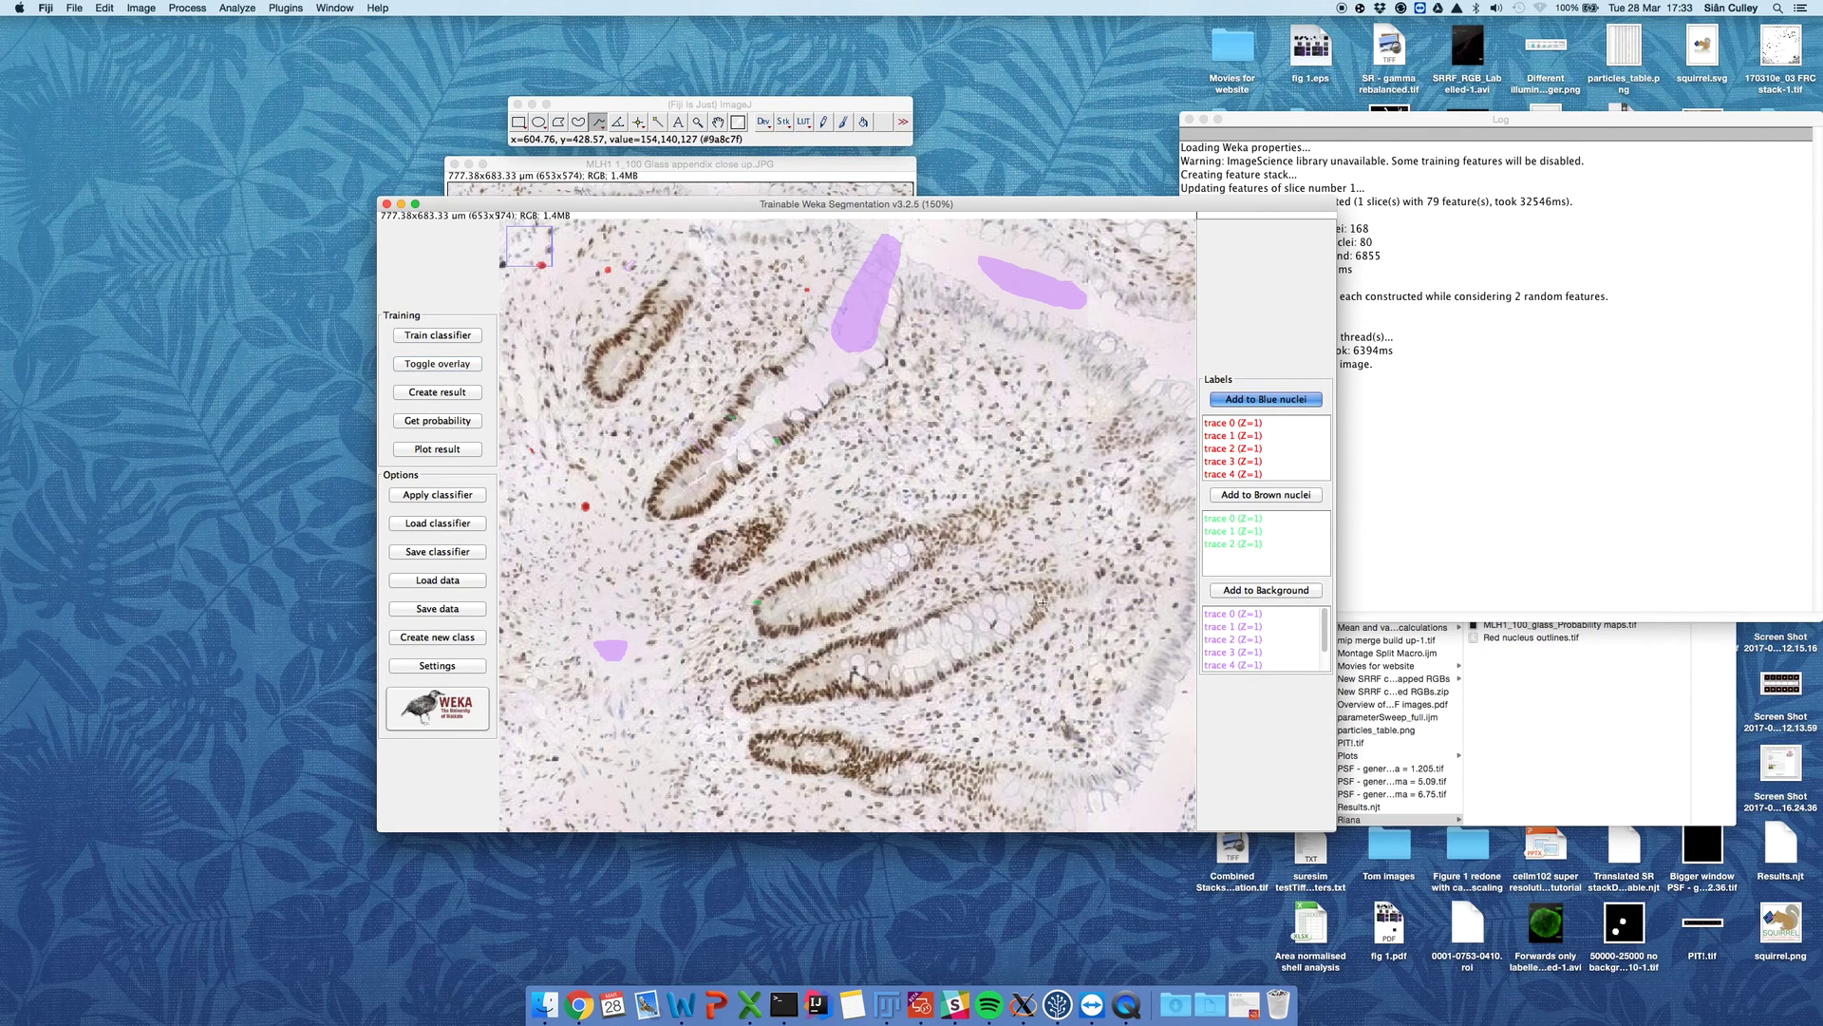
Step: Outline a brown nucleus beyond the end of the lower crypt with an oval about 6 by 7 µm and add it to the Brown nuclei class
{"action": "key", "text": "plus"}
{"action": "key", "text": "plus"}
{"action": "key", "text": "plus"}
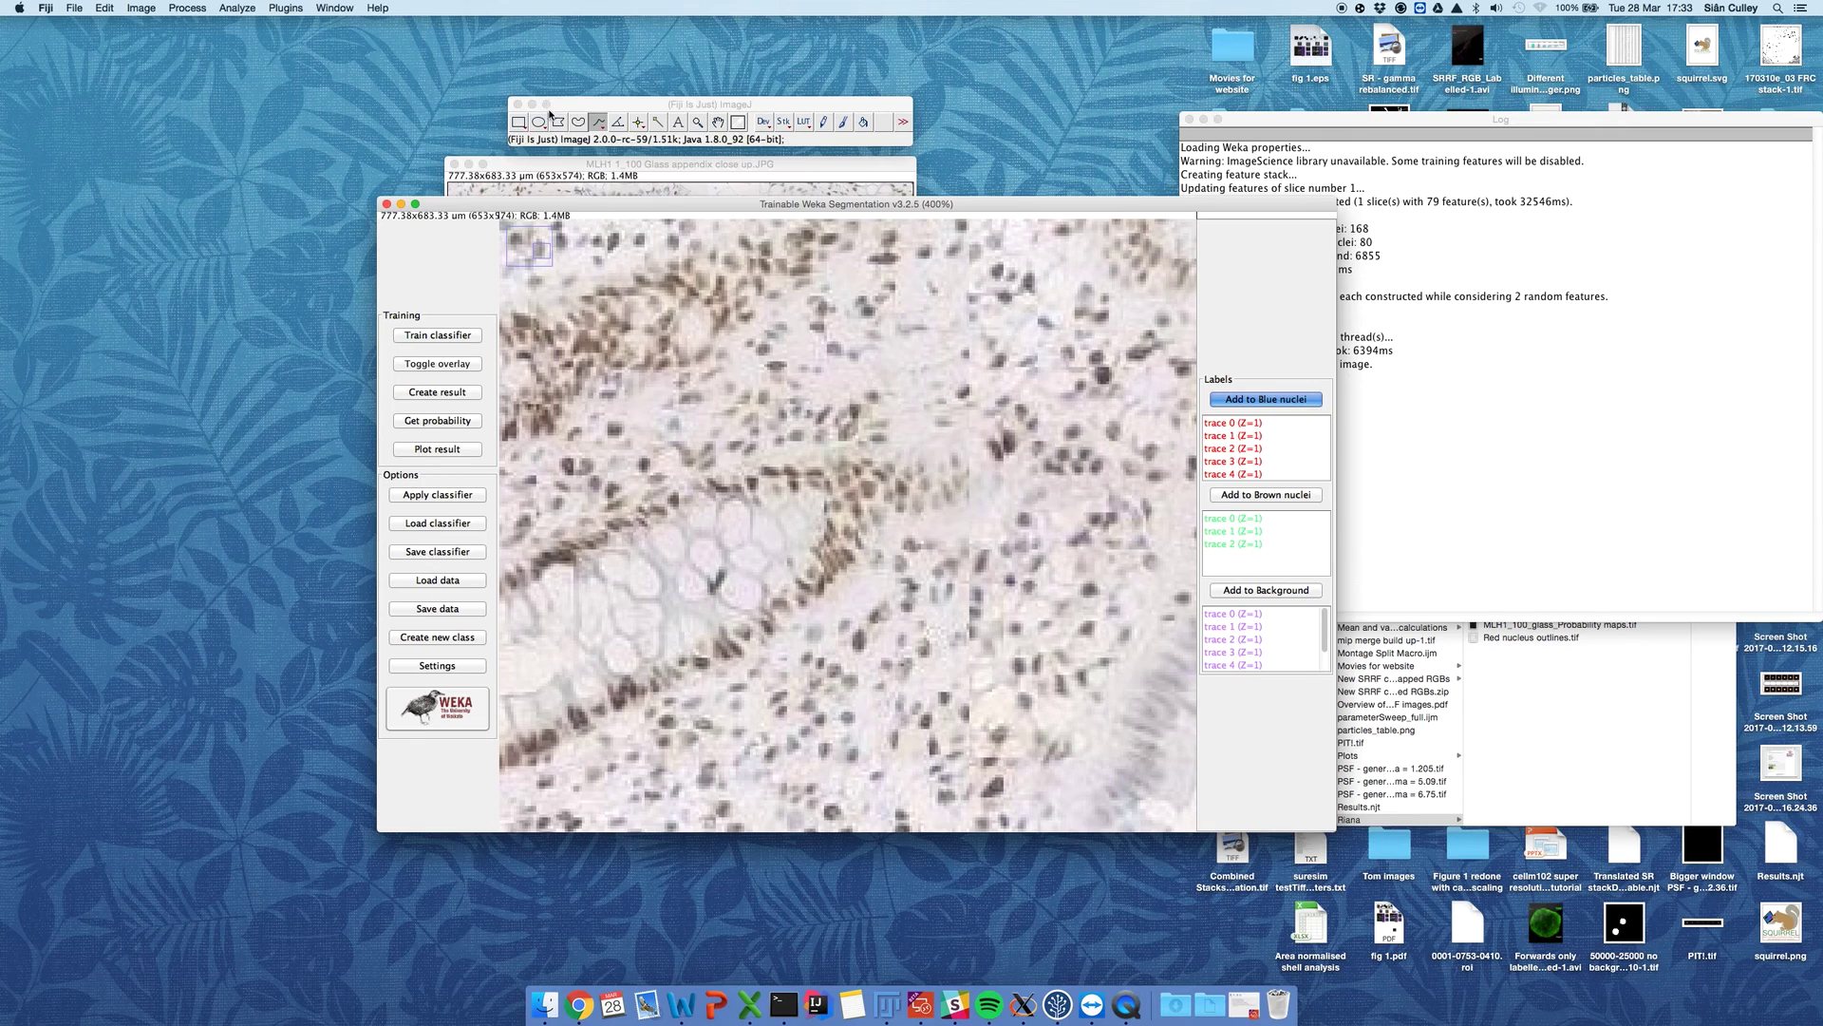
{"action": "left_click", "coordinate": [538, 122]}
{"action": "left_click", "coordinate": [539, 122]}
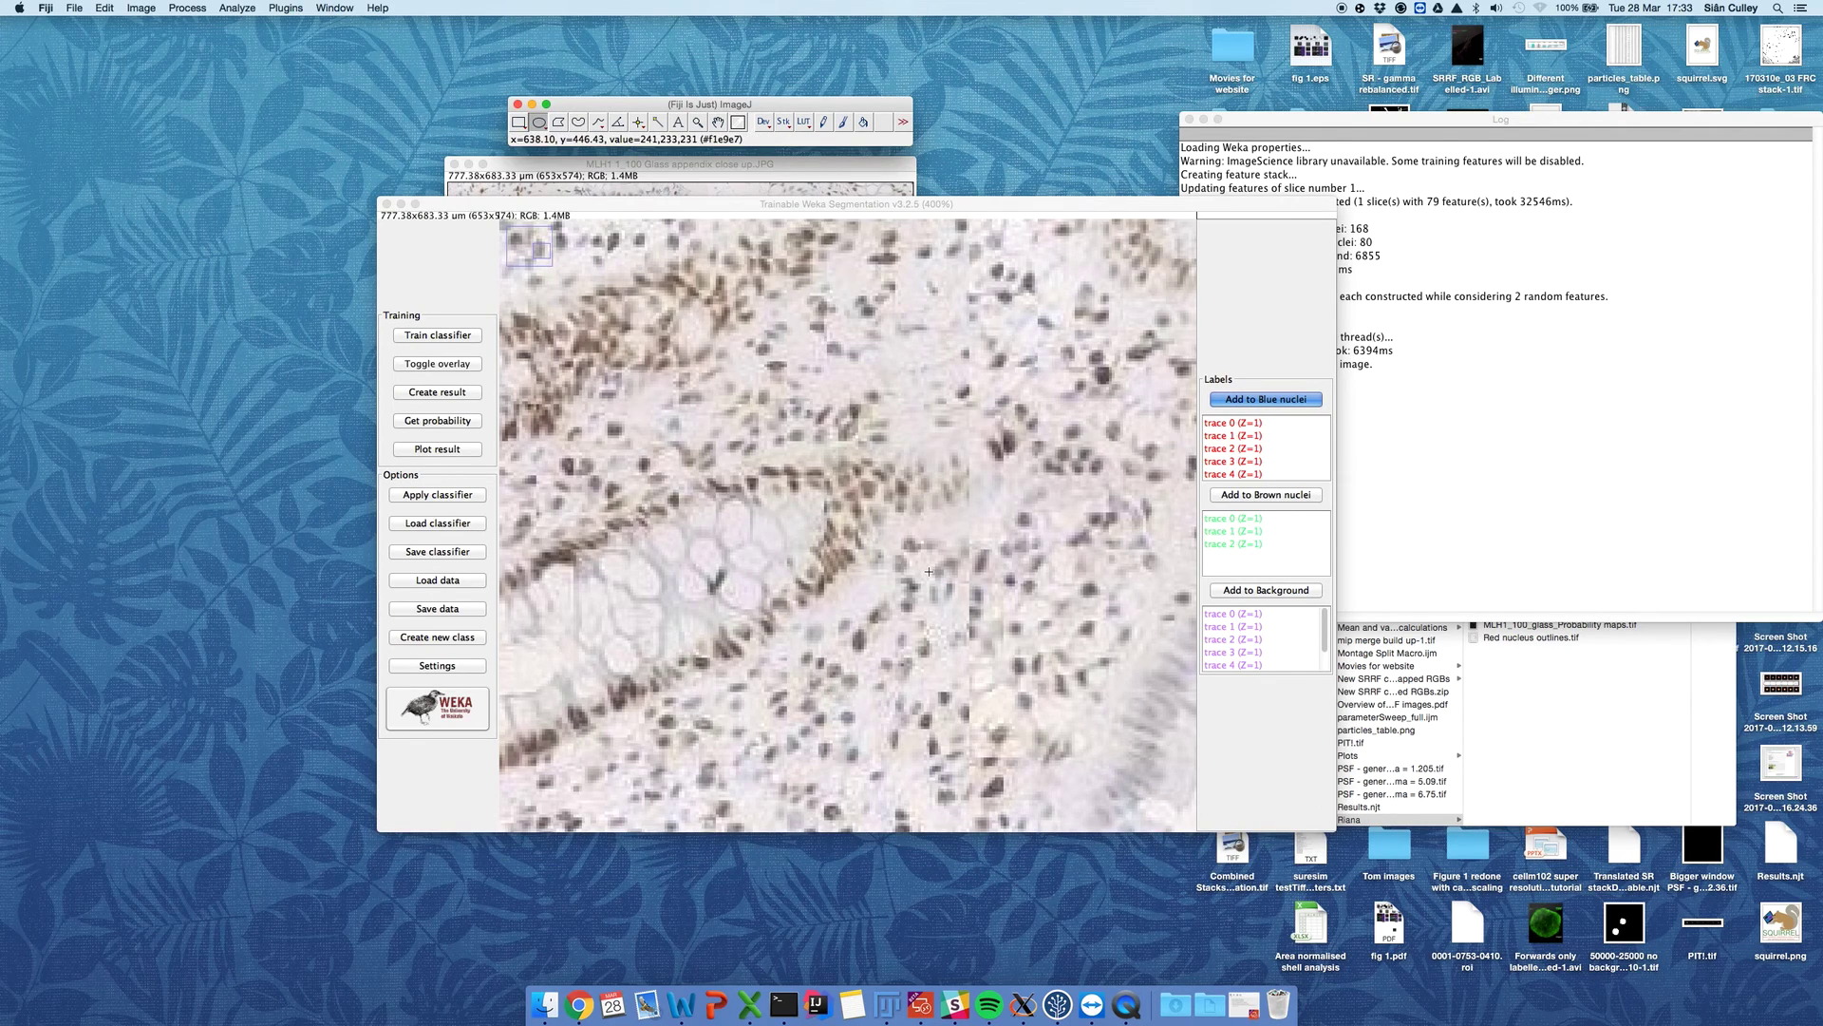
{"action": "left_click_drag", "start_coordinate": [894, 480], "coordinate": [911, 502]}
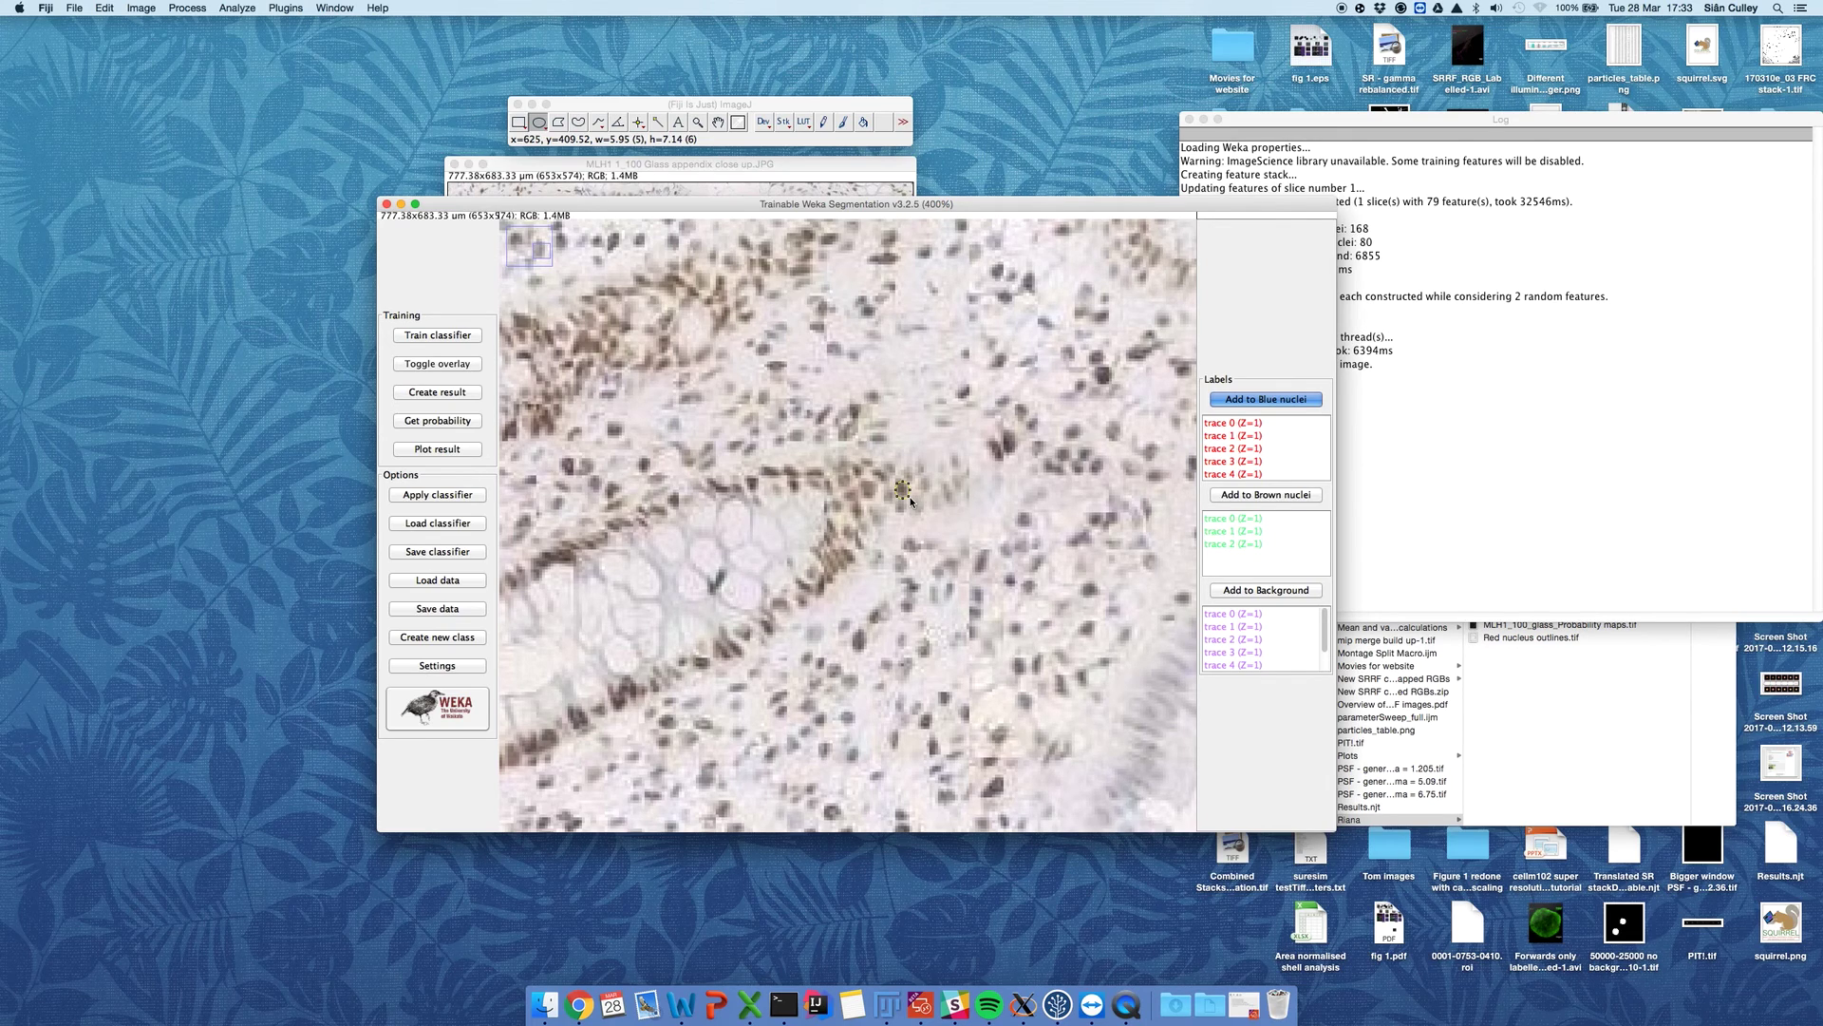
{"action": "left_click_drag", "start_coordinate": [911, 502], "coordinate": [911, 502]}
{"action": "left_click", "coordinate": [1247, 494]}
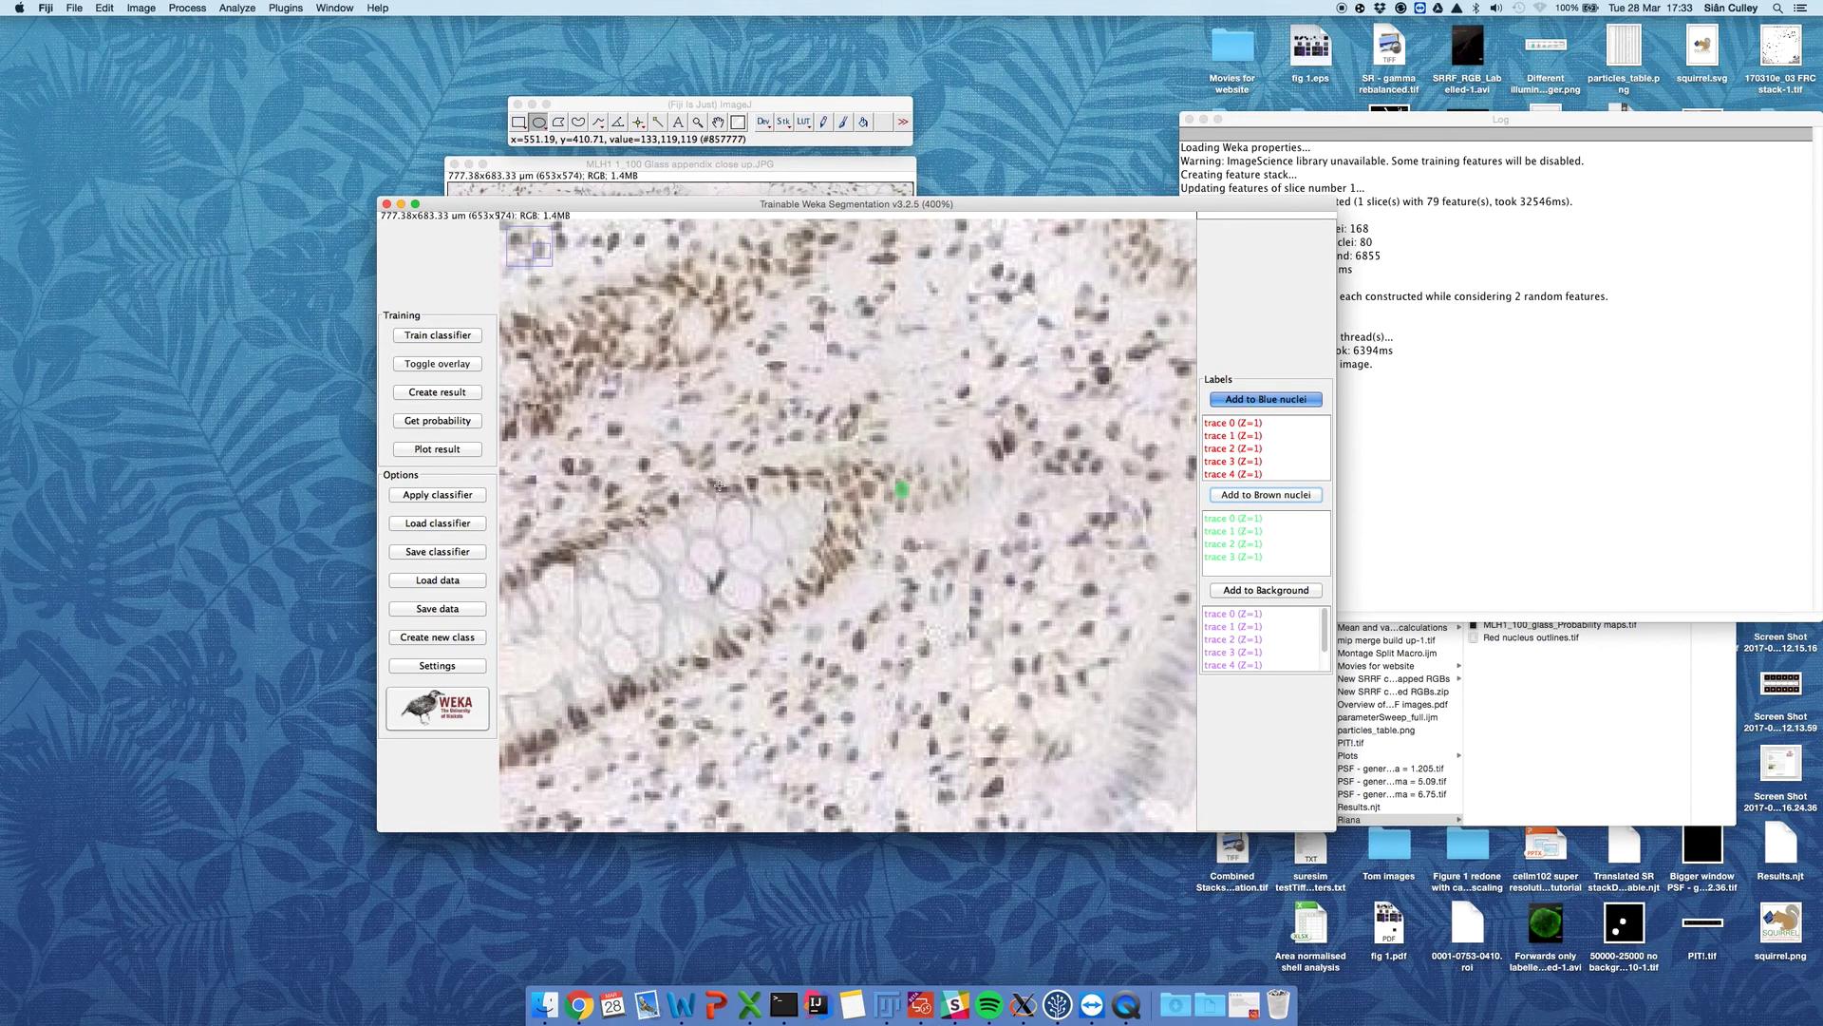
Step: Retrain the classifier with the newly added brown nucleus and background traces
{"action": "key", "text": "minus"}
{"action": "key", "text": "minus"}
{"action": "key", "text": "minus"}
{"action": "key", "text": "minus"}
{"action": "key", "text": "minus"}
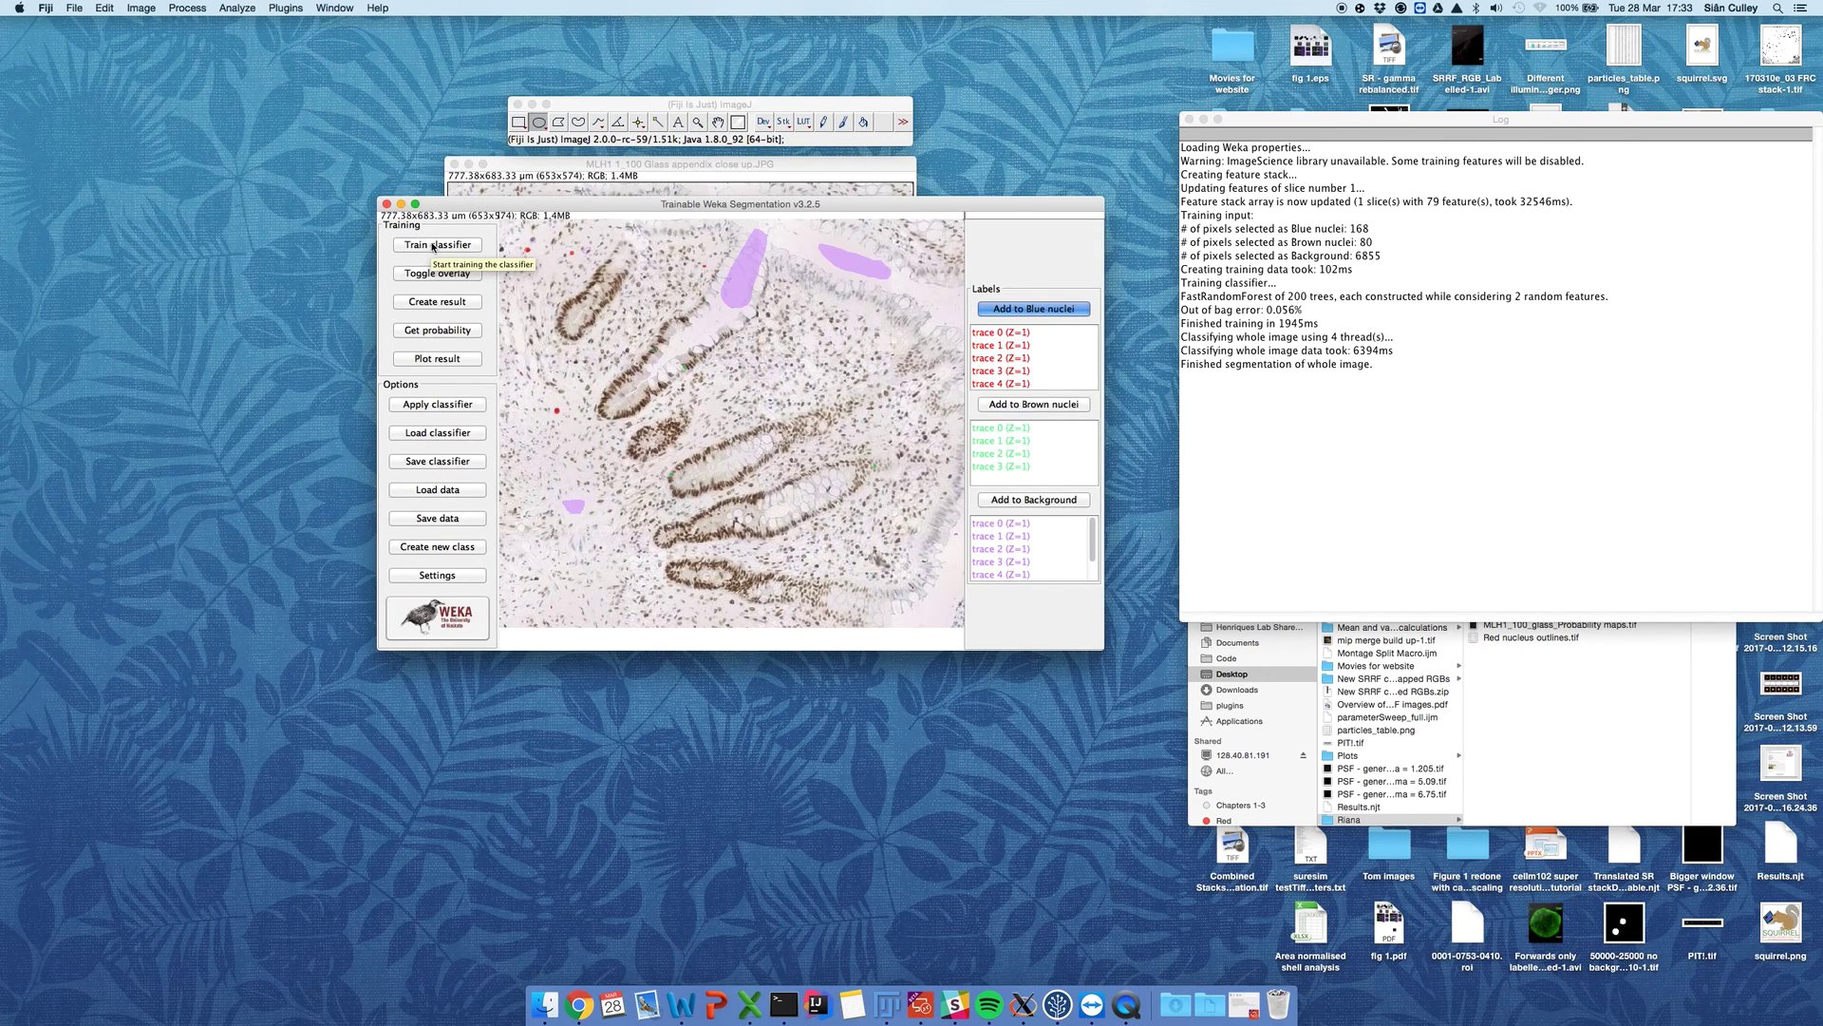
{"action": "left_click", "coordinate": [433, 246]}
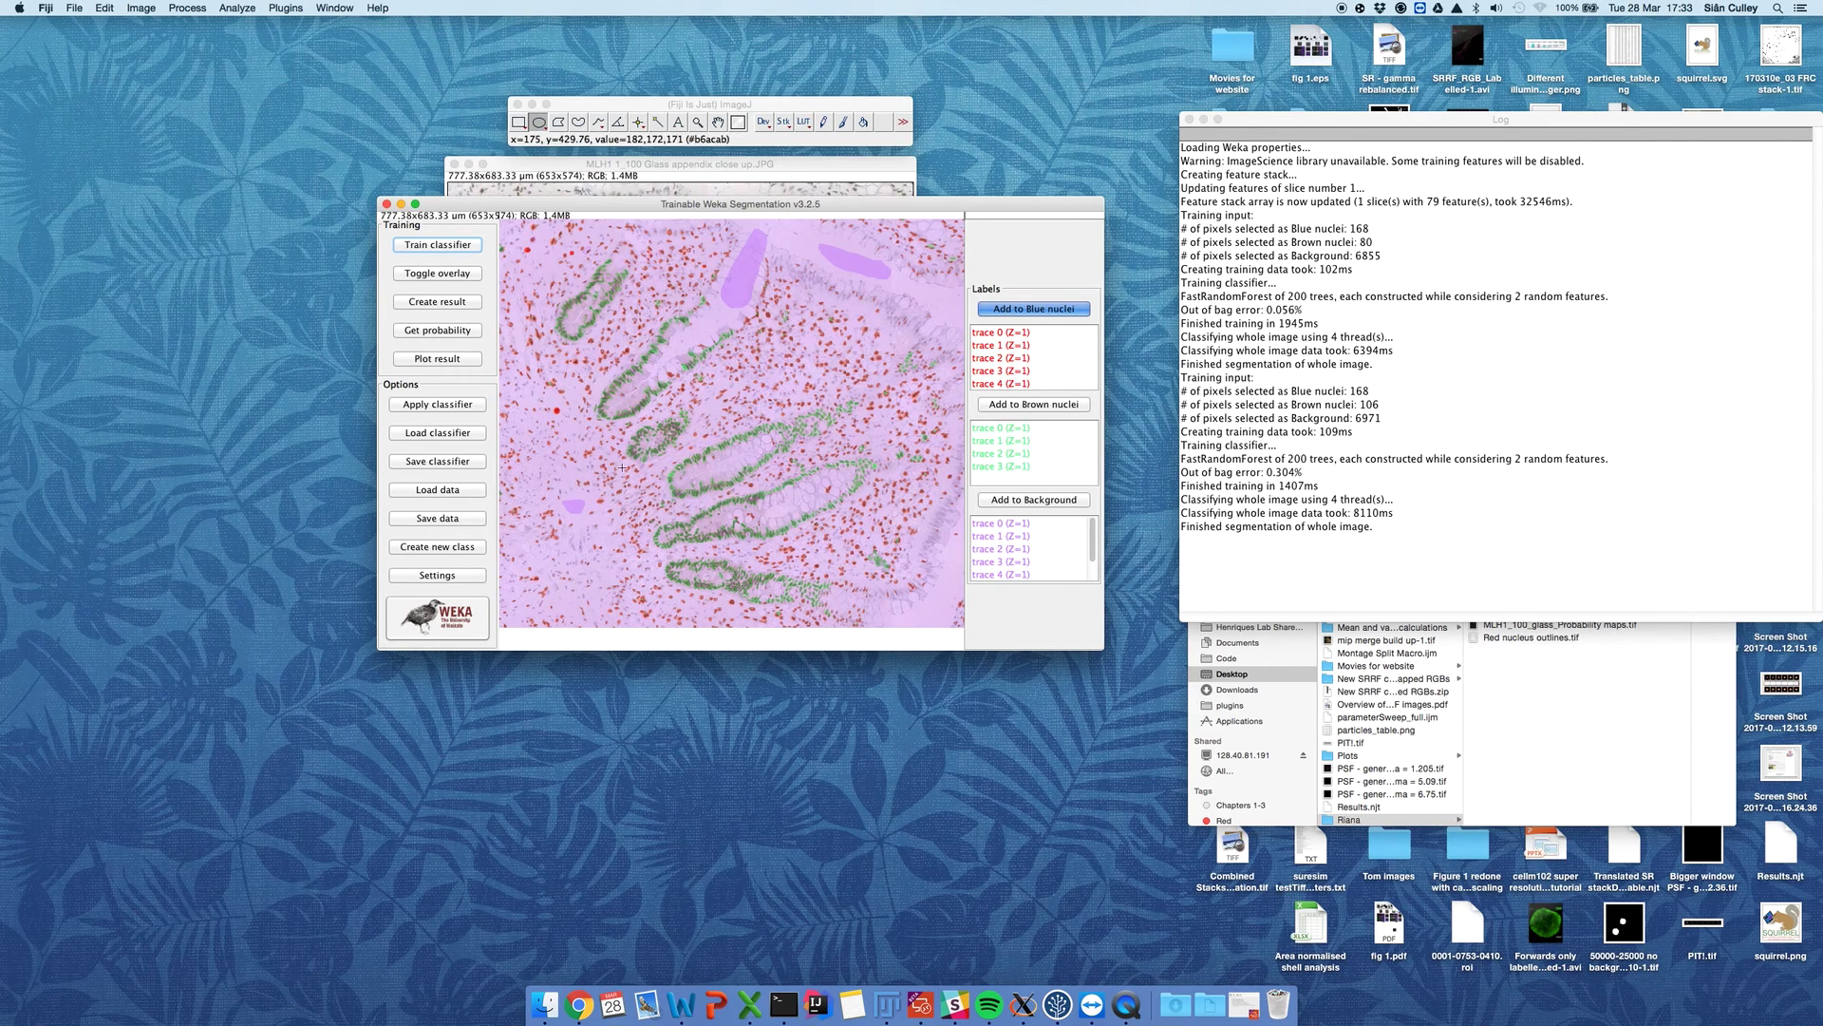
Step: Draw a short straight line across the gap between brown nuclei on the central crypt's upper edge and add it to the Background class
{"action": "key", "text": "plus"}
{"action": "key", "text": "plus"}
{"action": "key", "text": "plus"}
{"action": "key", "text": "plus"}
{"action": "key", "text": "plus"}
{"action": "key", "text": "plus"}
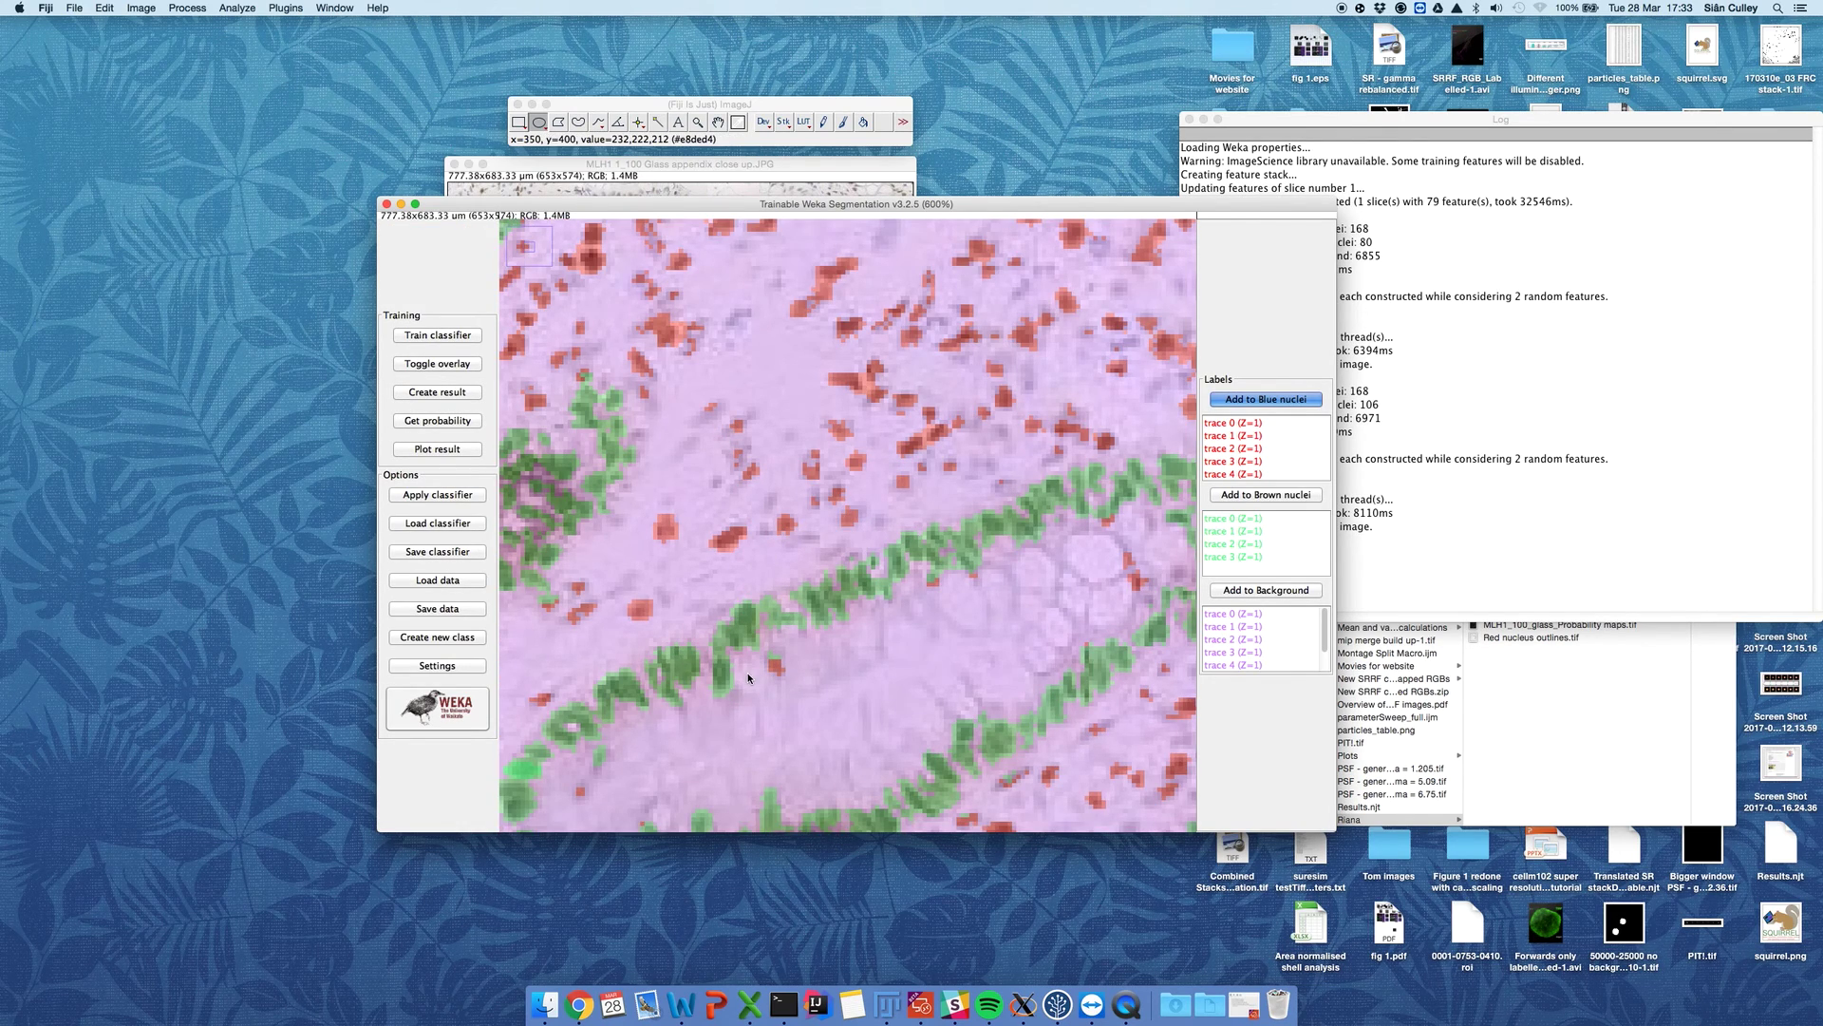
{"action": "key", "text": "minus"}
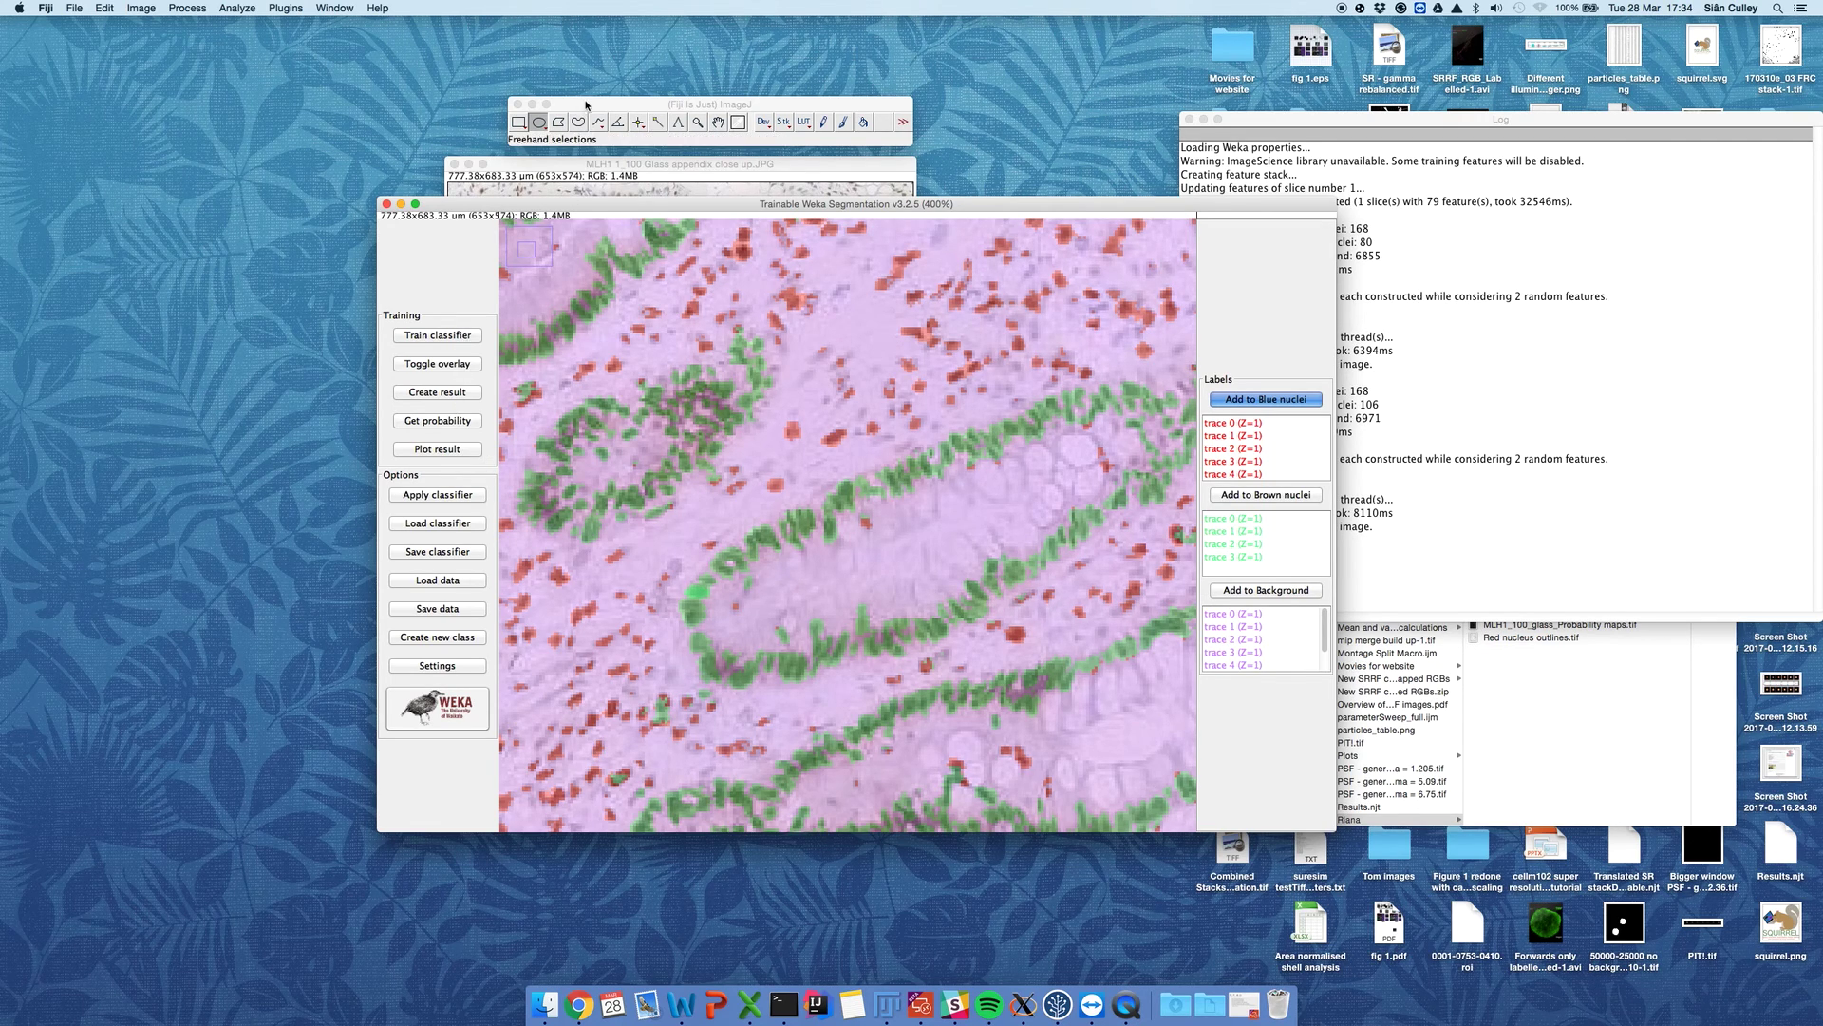
{"action": "left_click", "coordinate": [598, 122]}
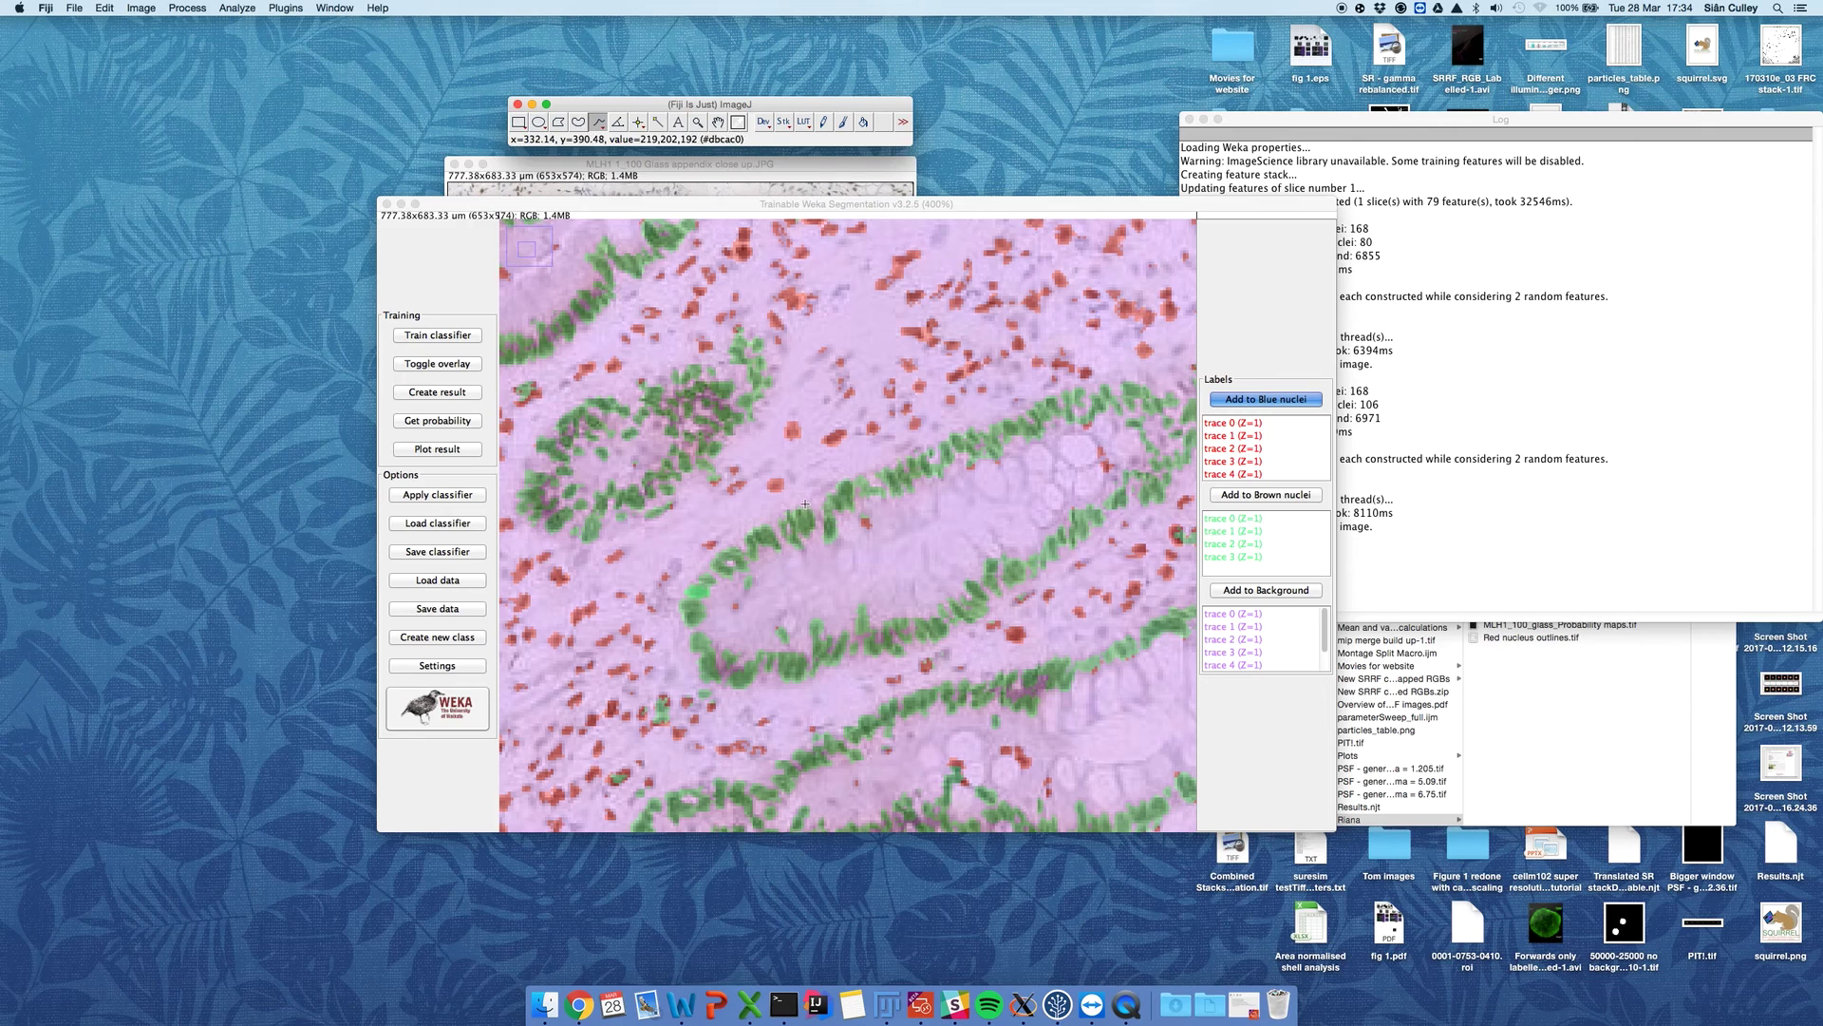
{"action": "right_click", "coordinate": [598, 122]}
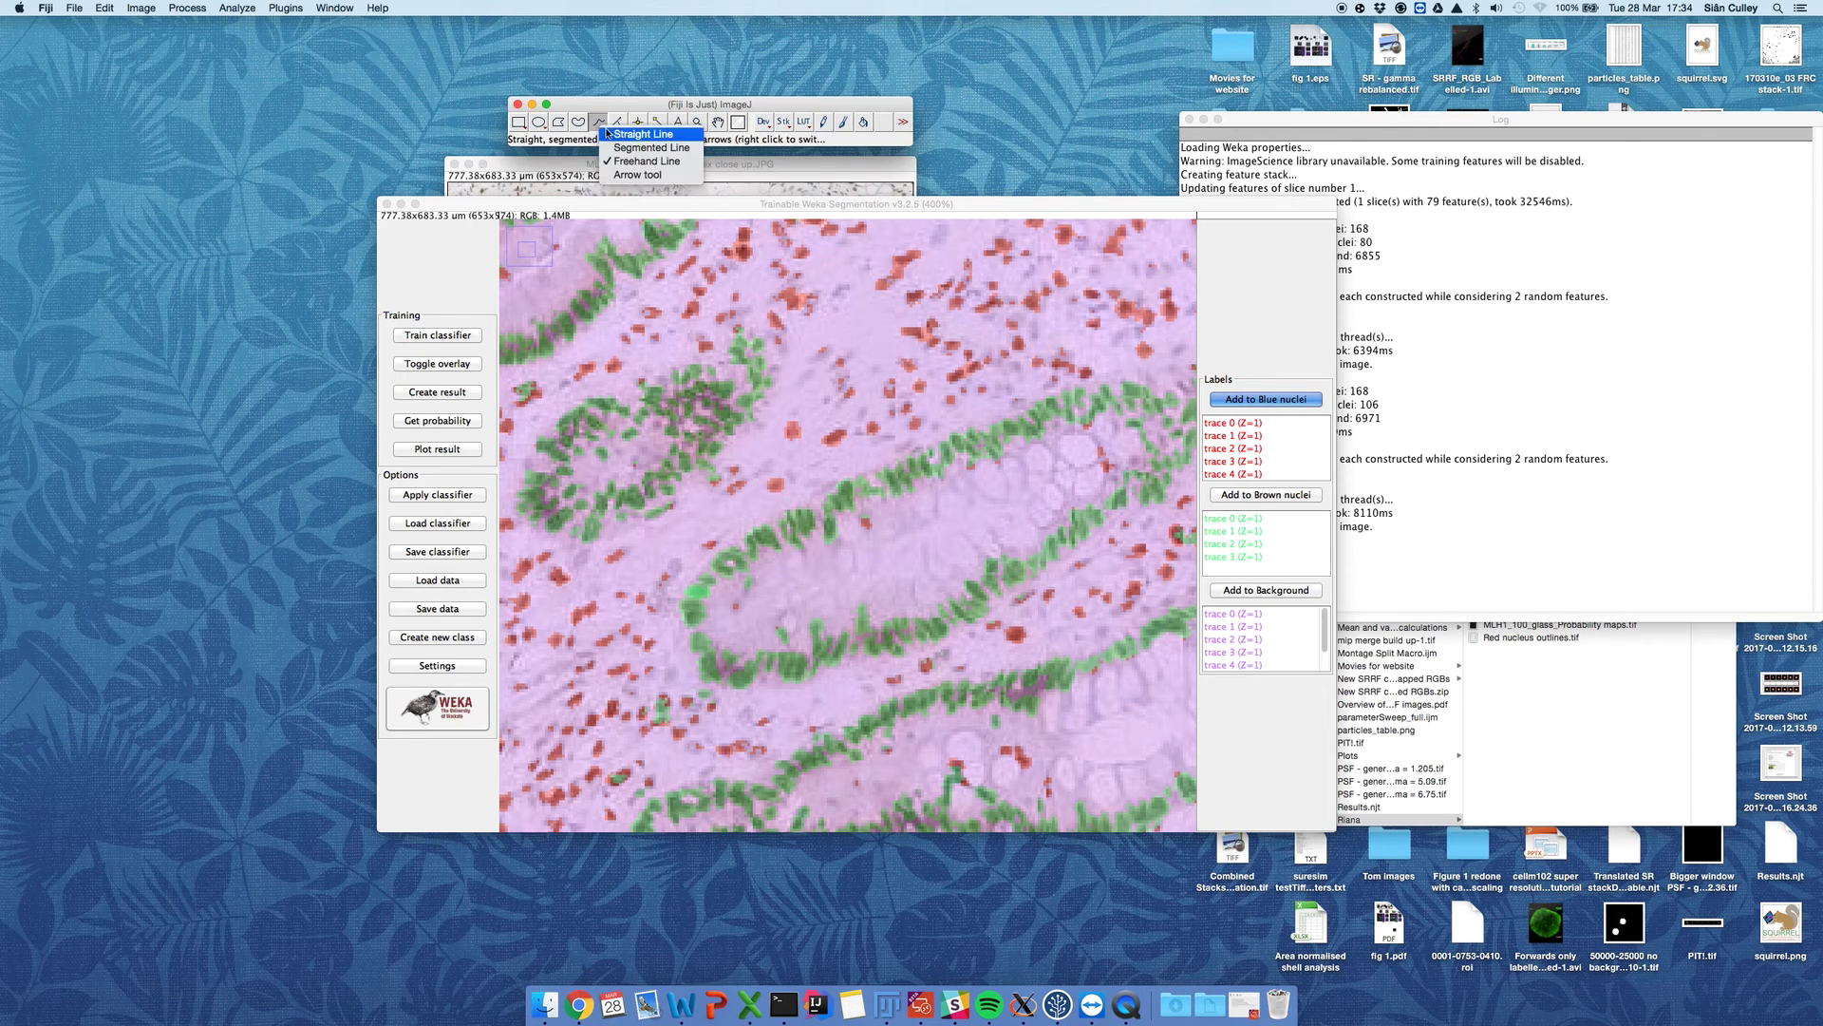
{"action": "left_click", "coordinate": [639, 134]}
{"action": "left_click_drag", "start_coordinate": [798, 503], "coordinate": [815, 533]}
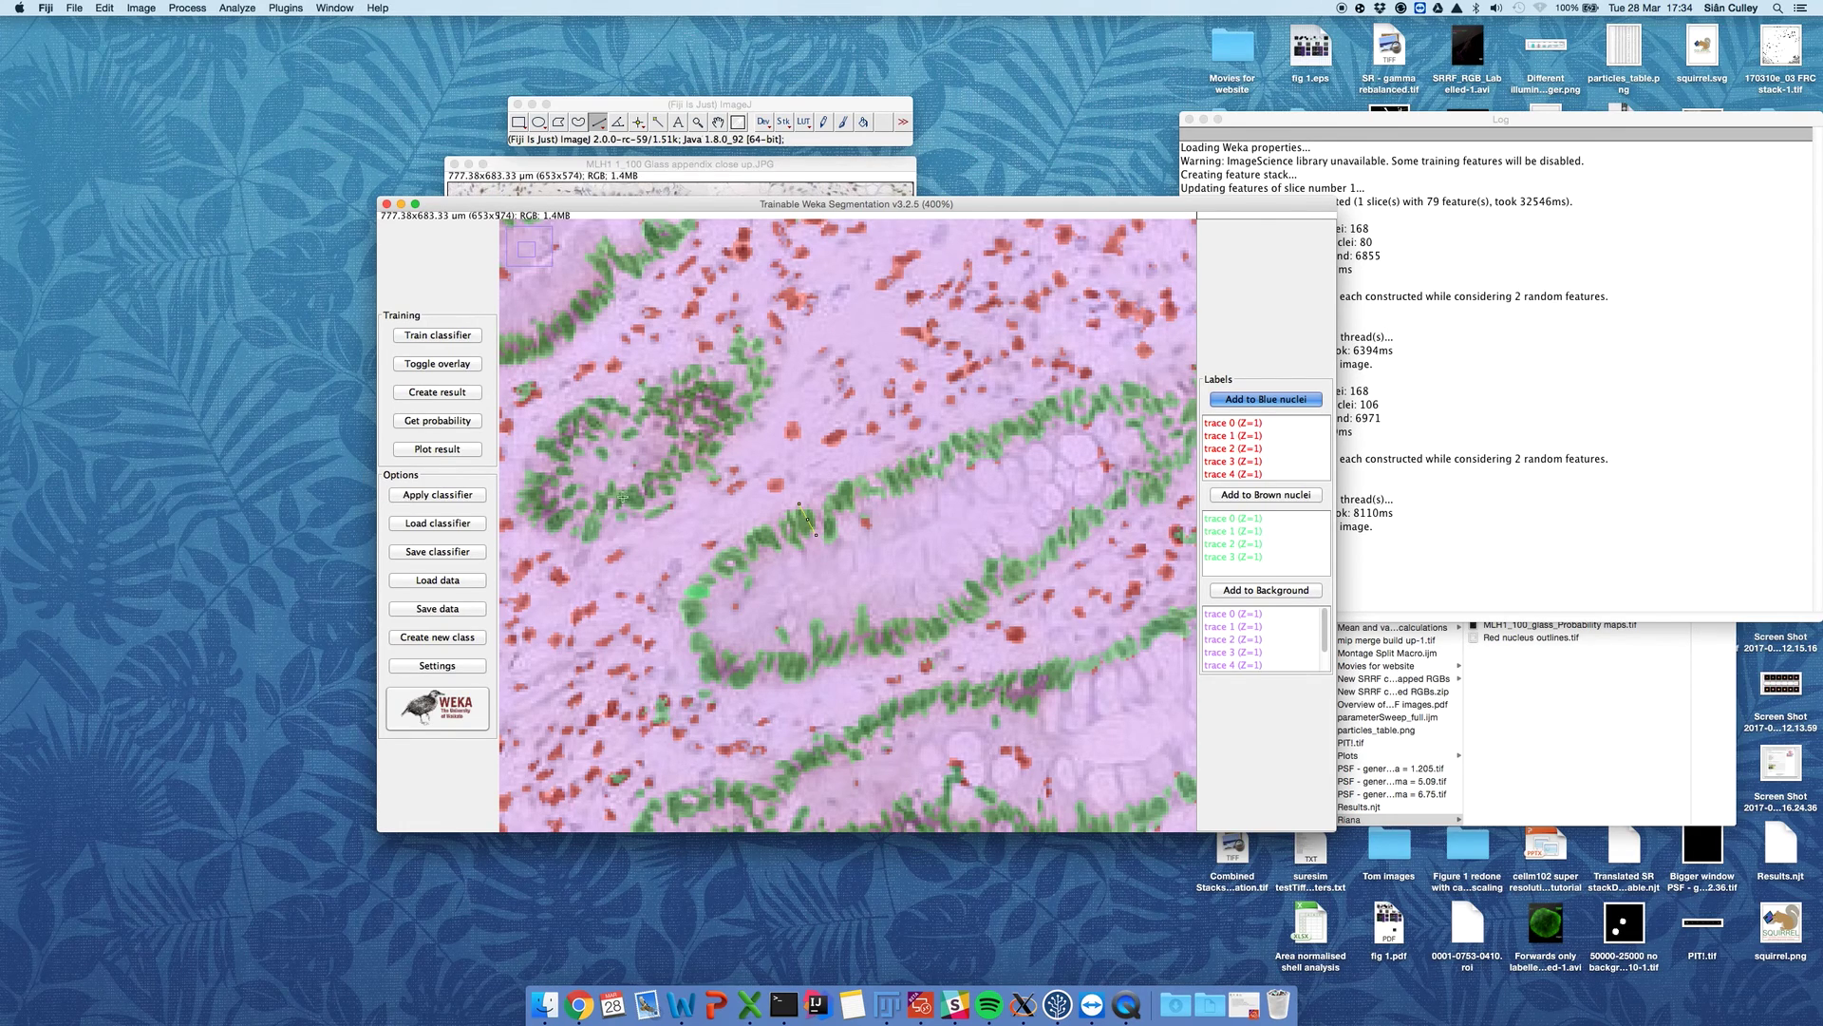
{"action": "left_click", "coordinate": [1276, 590]}
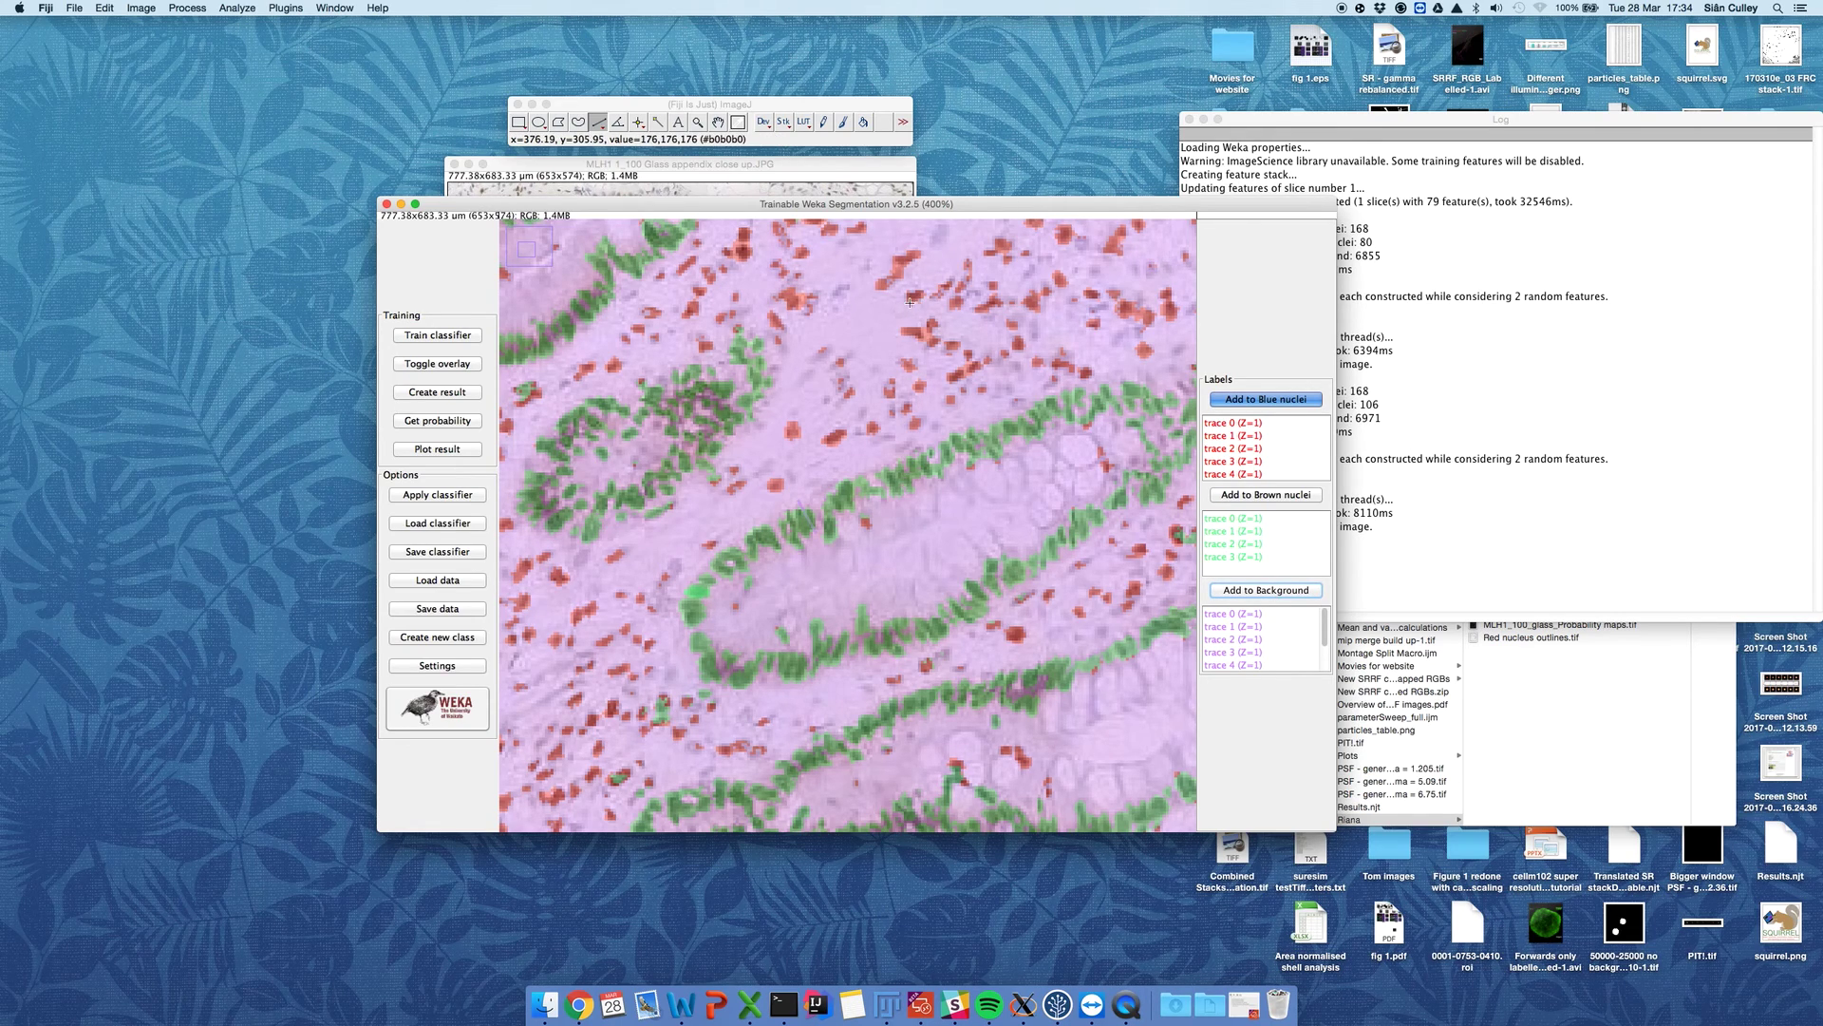
Step: Compare the classification overlay with the underlying tissue around the crypts and leave the overlay hidden
{"action": "left_click", "coordinate": [437, 363]}
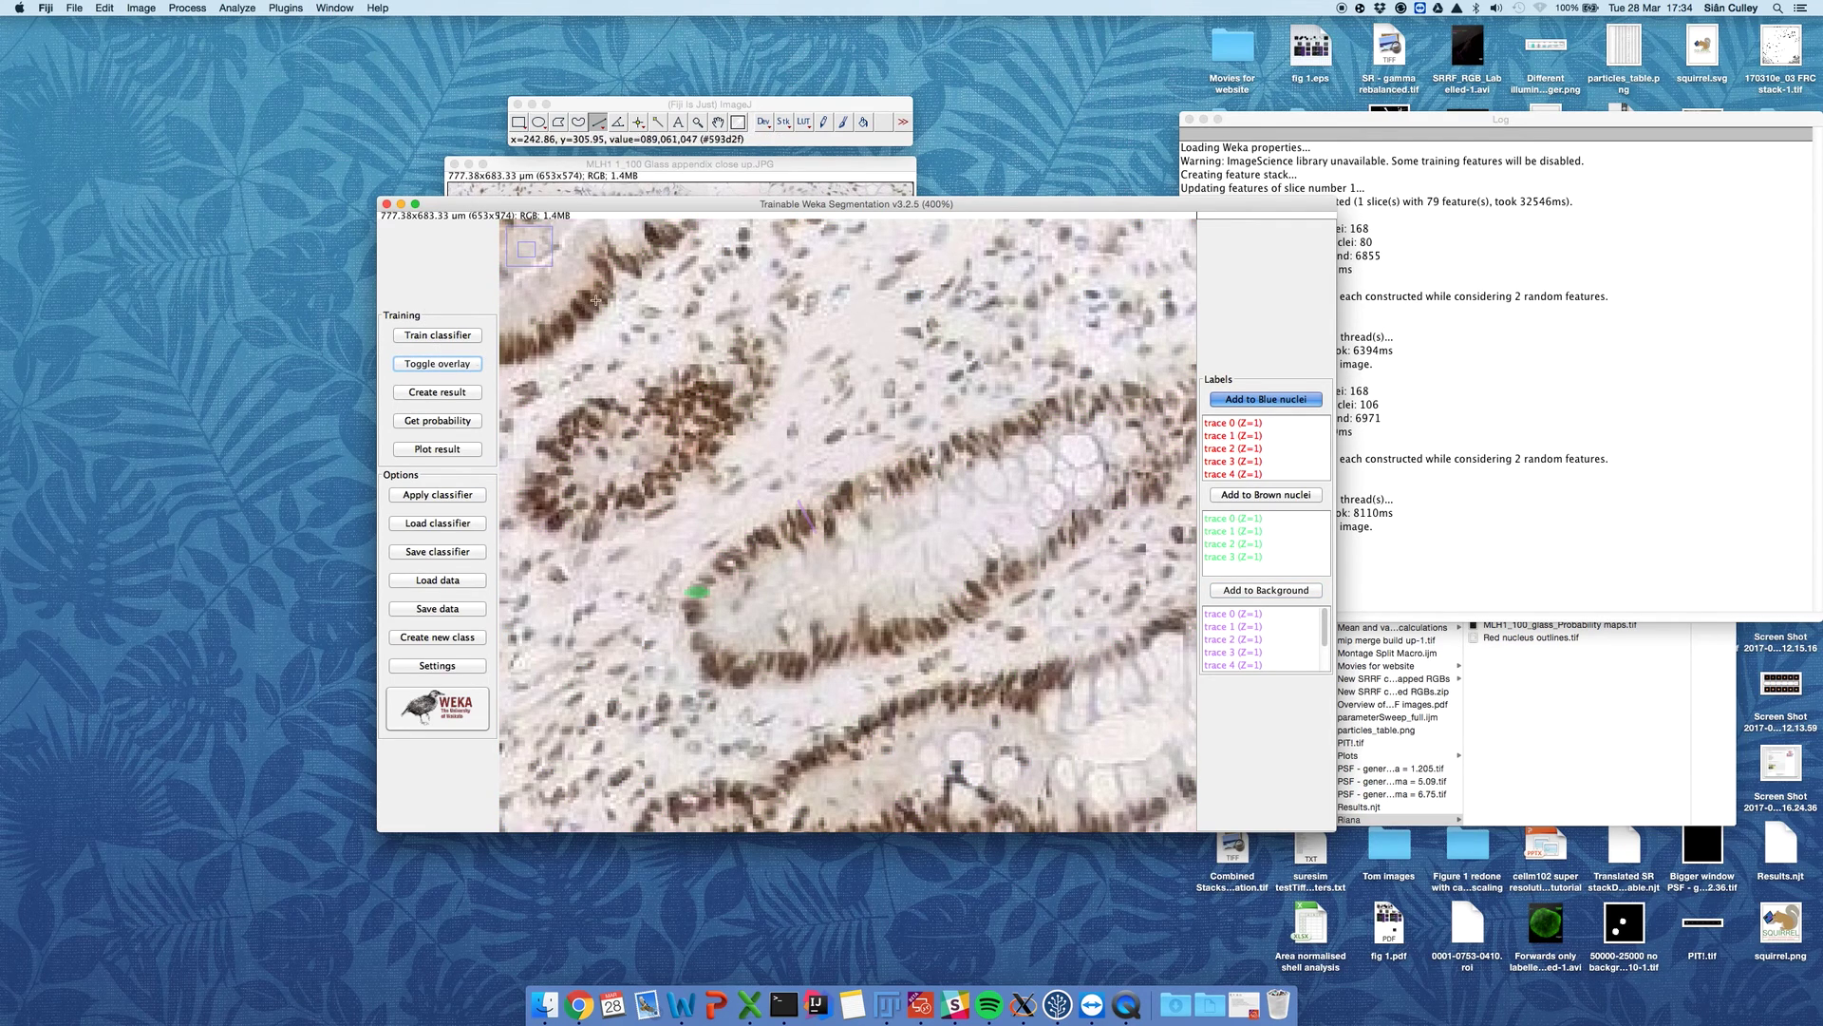
{"action": "left_click", "coordinate": [453, 369]}
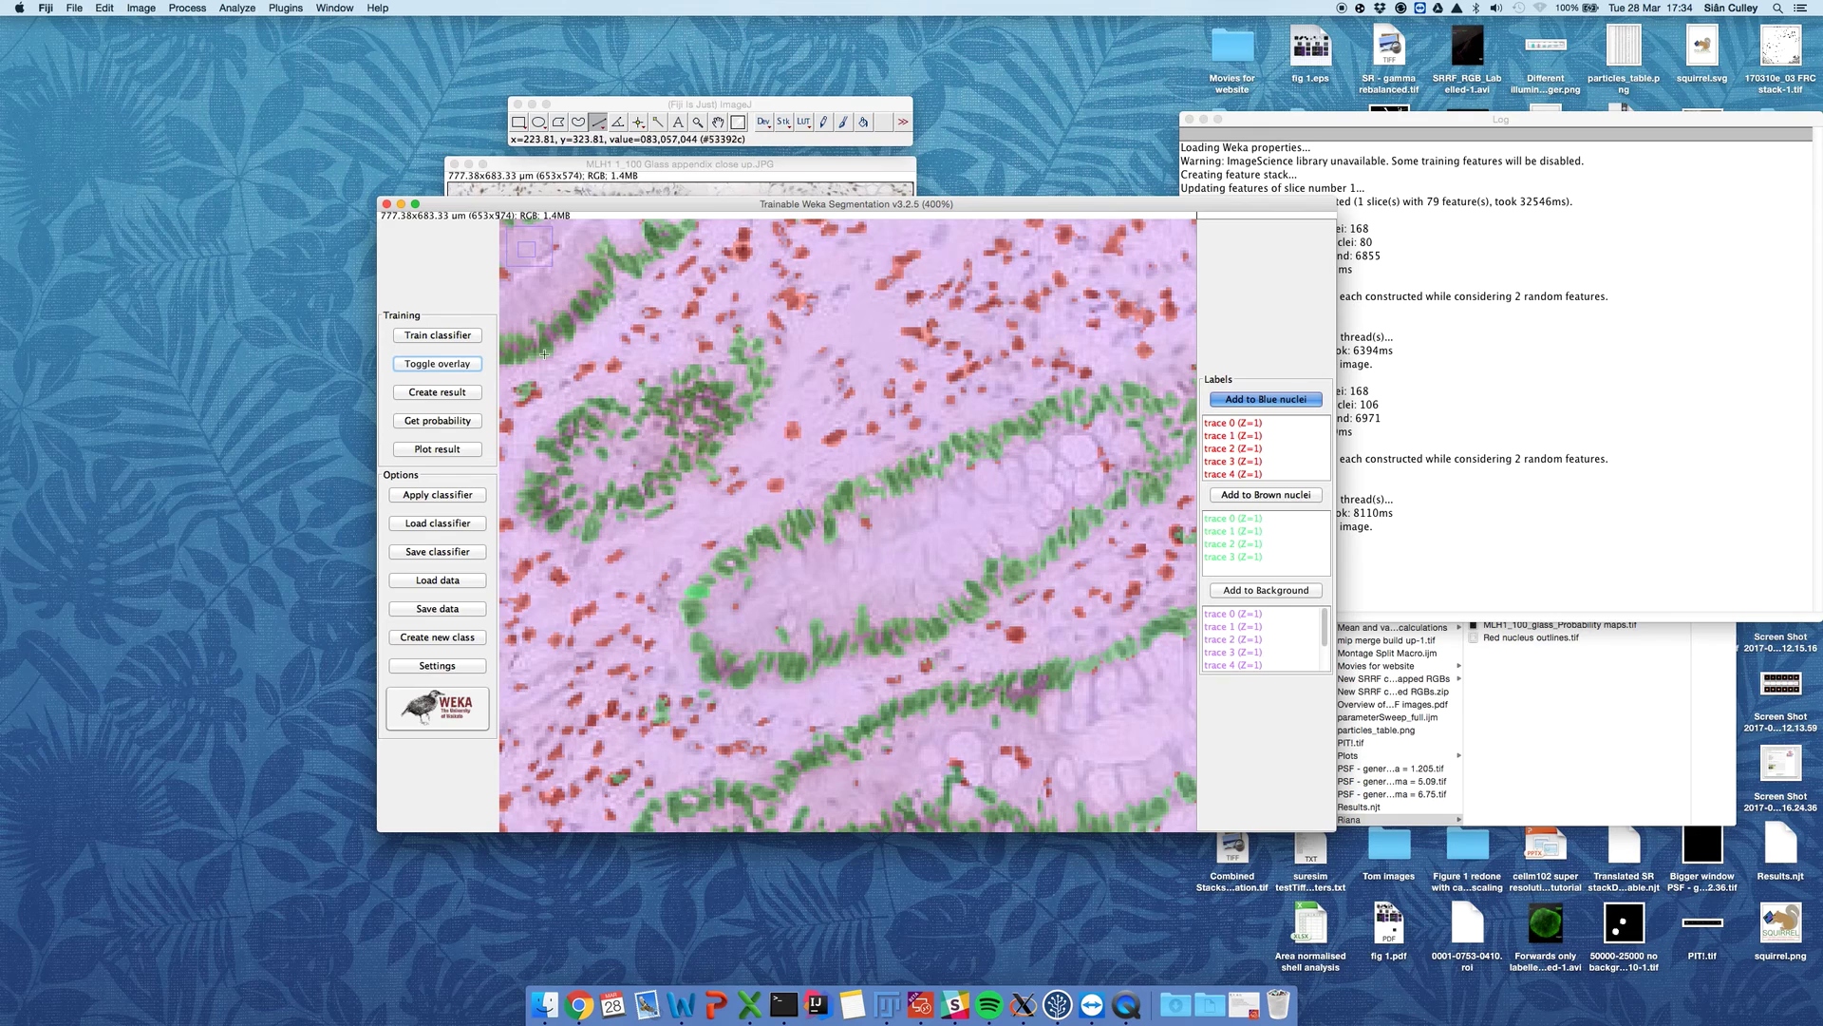
{"action": "left_click", "coordinate": [469, 377]}
{"action": "left_click", "coordinate": [472, 374]}
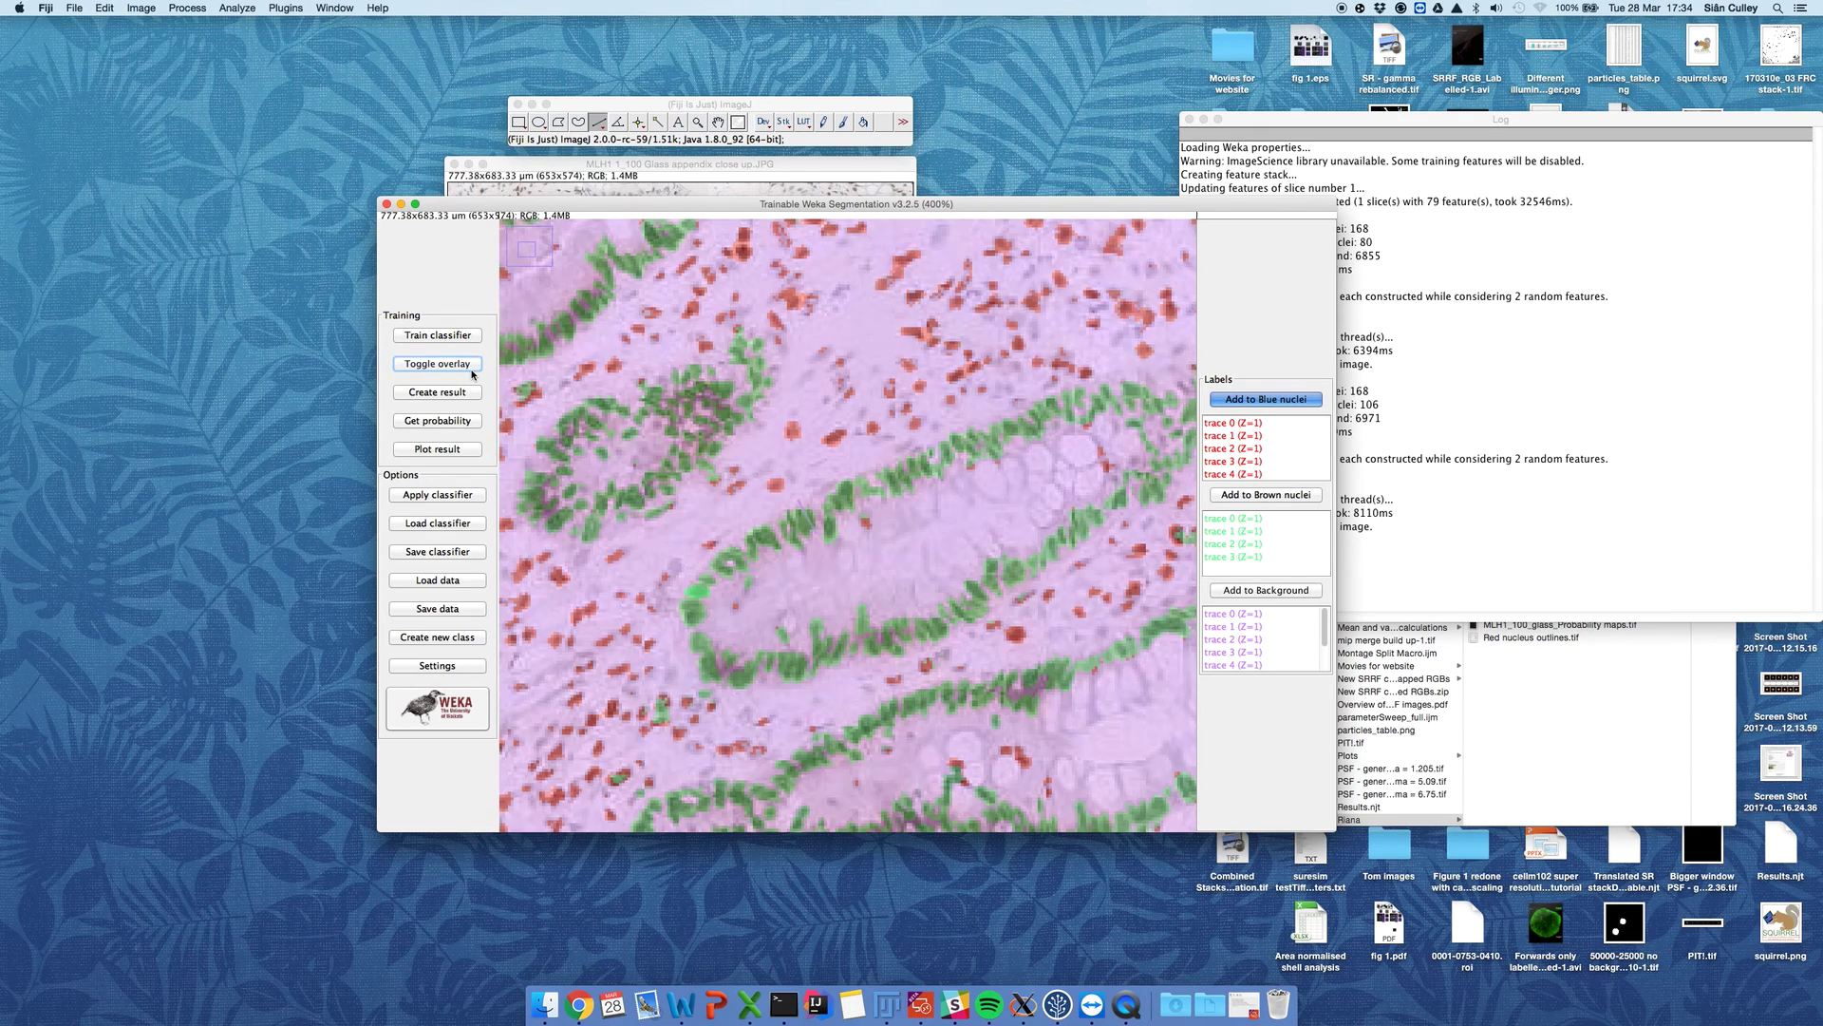
{"action": "left_click", "coordinate": [472, 375]}
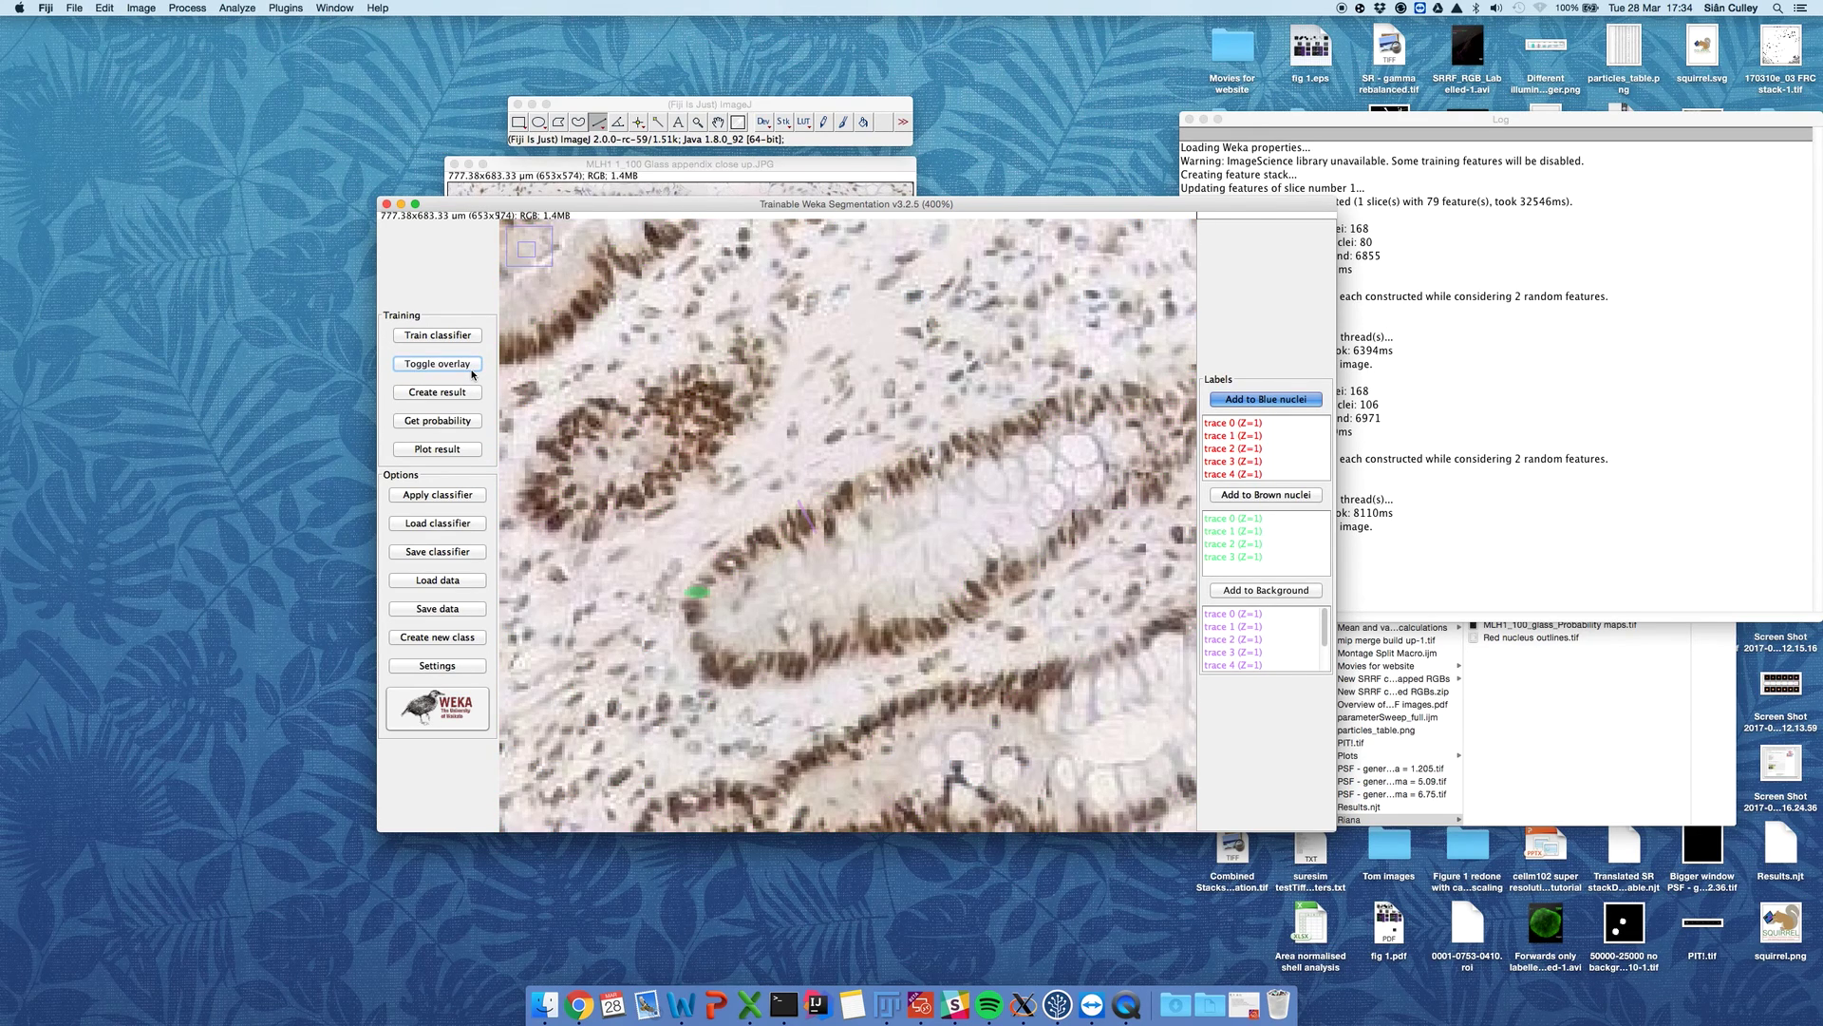
Step: Outline a single brown nucleus on the edge of the upper-left crypt with a polygon and add it to the Brown nuclei class
{"action": "left_click", "coordinate": [558, 121]}
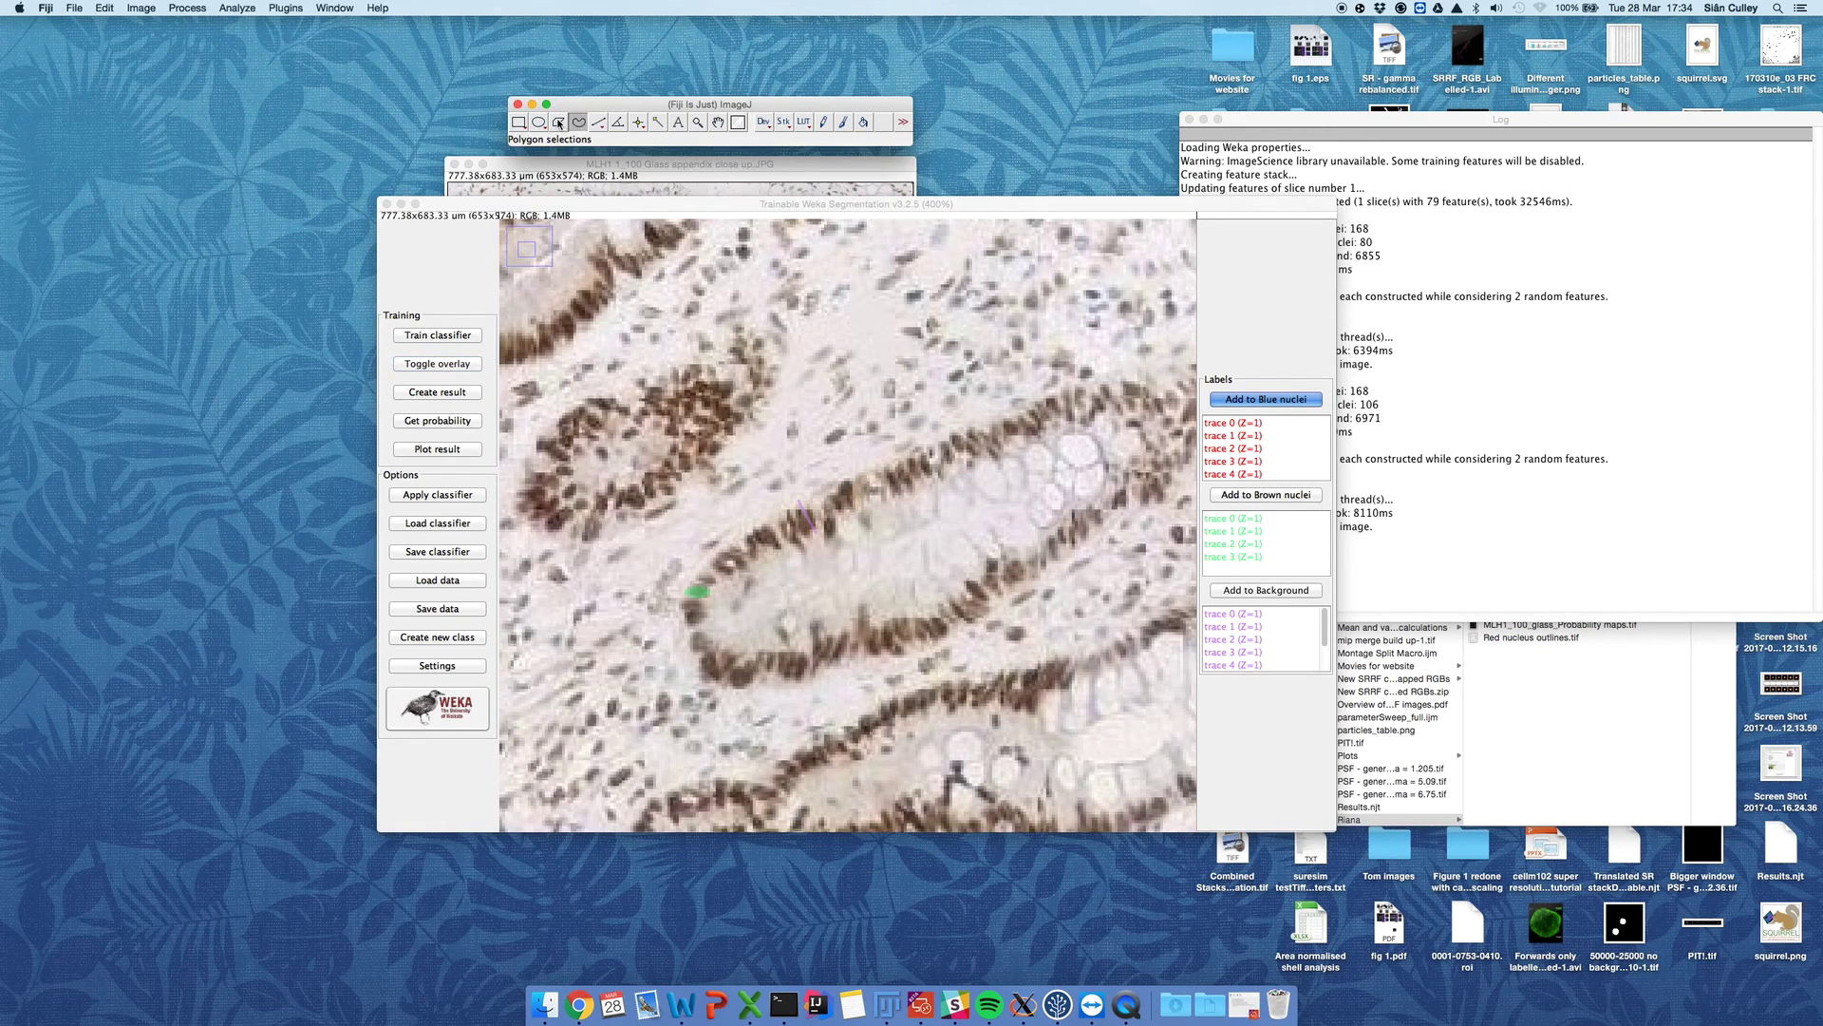
{"action": "left_click", "coordinate": [574, 302]}
{"action": "left_click", "coordinate": [574, 301]}
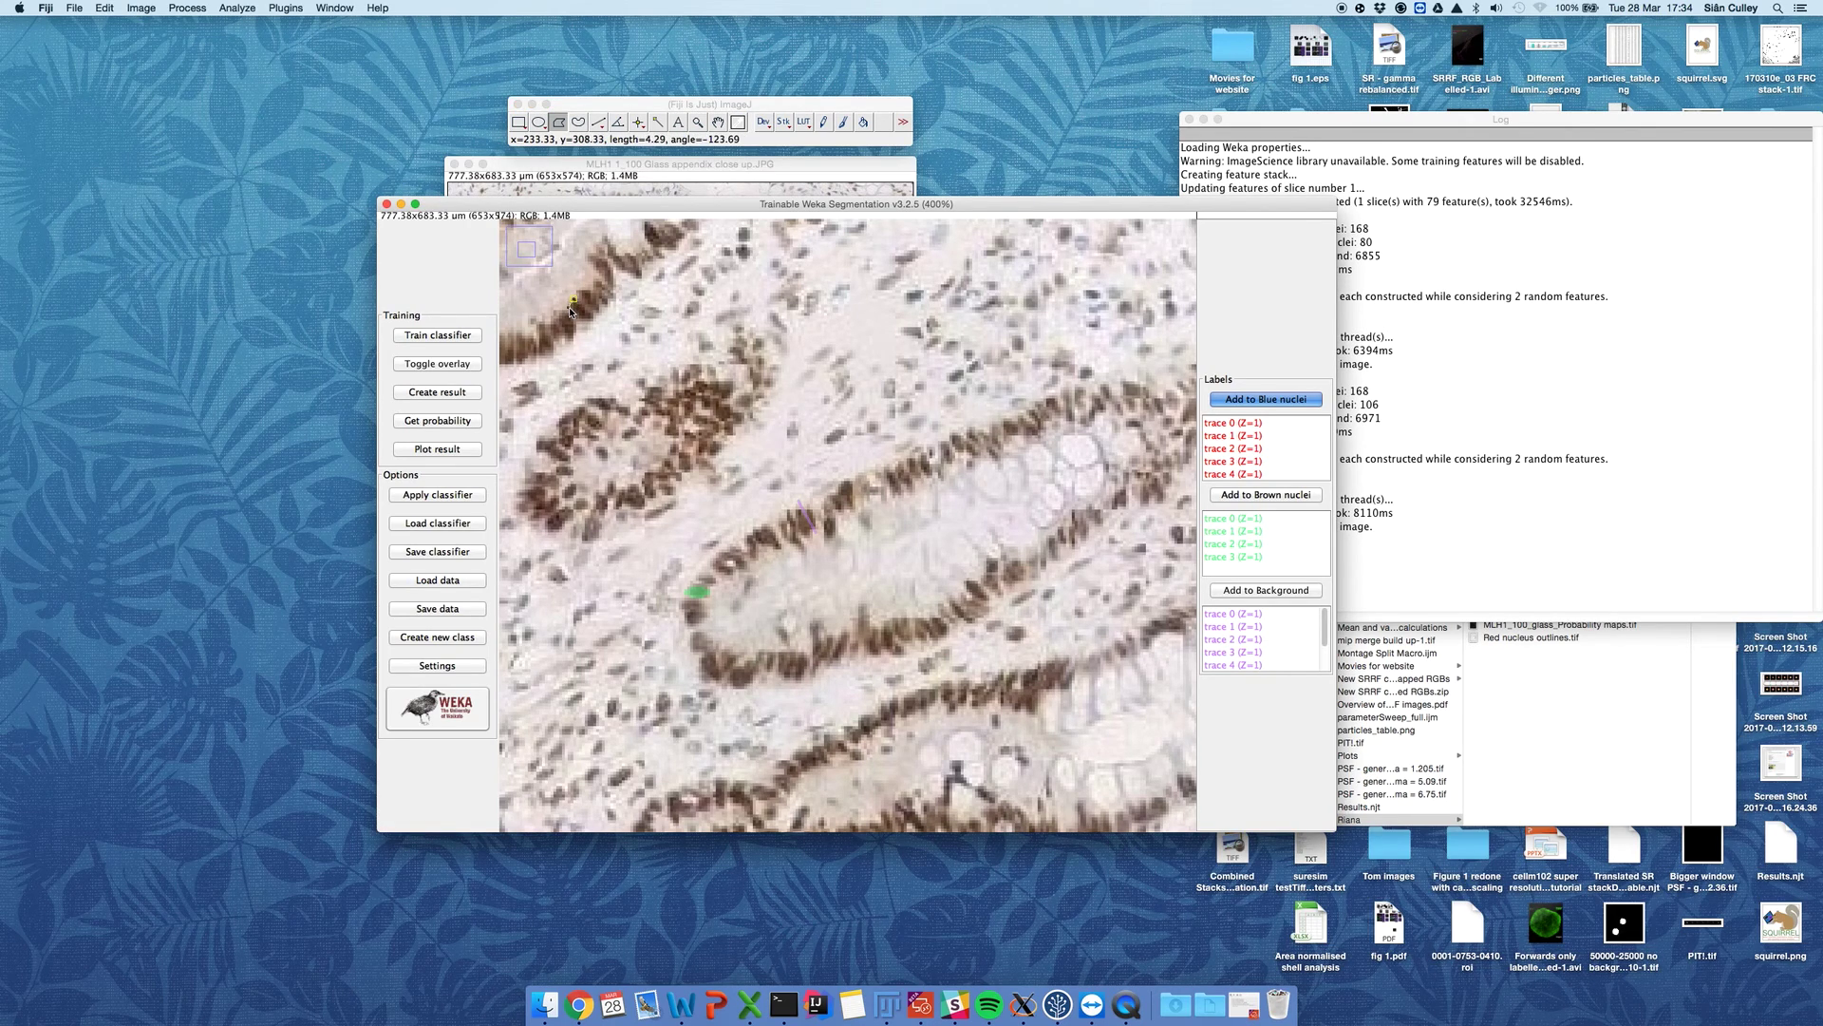
{"action": "left_click", "coordinate": [581, 317]}
{"action": "left_click", "coordinate": [592, 318]}
{"action": "left_click", "coordinate": [575, 306]}
{"action": "left_click", "coordinate": [1263, 495]}
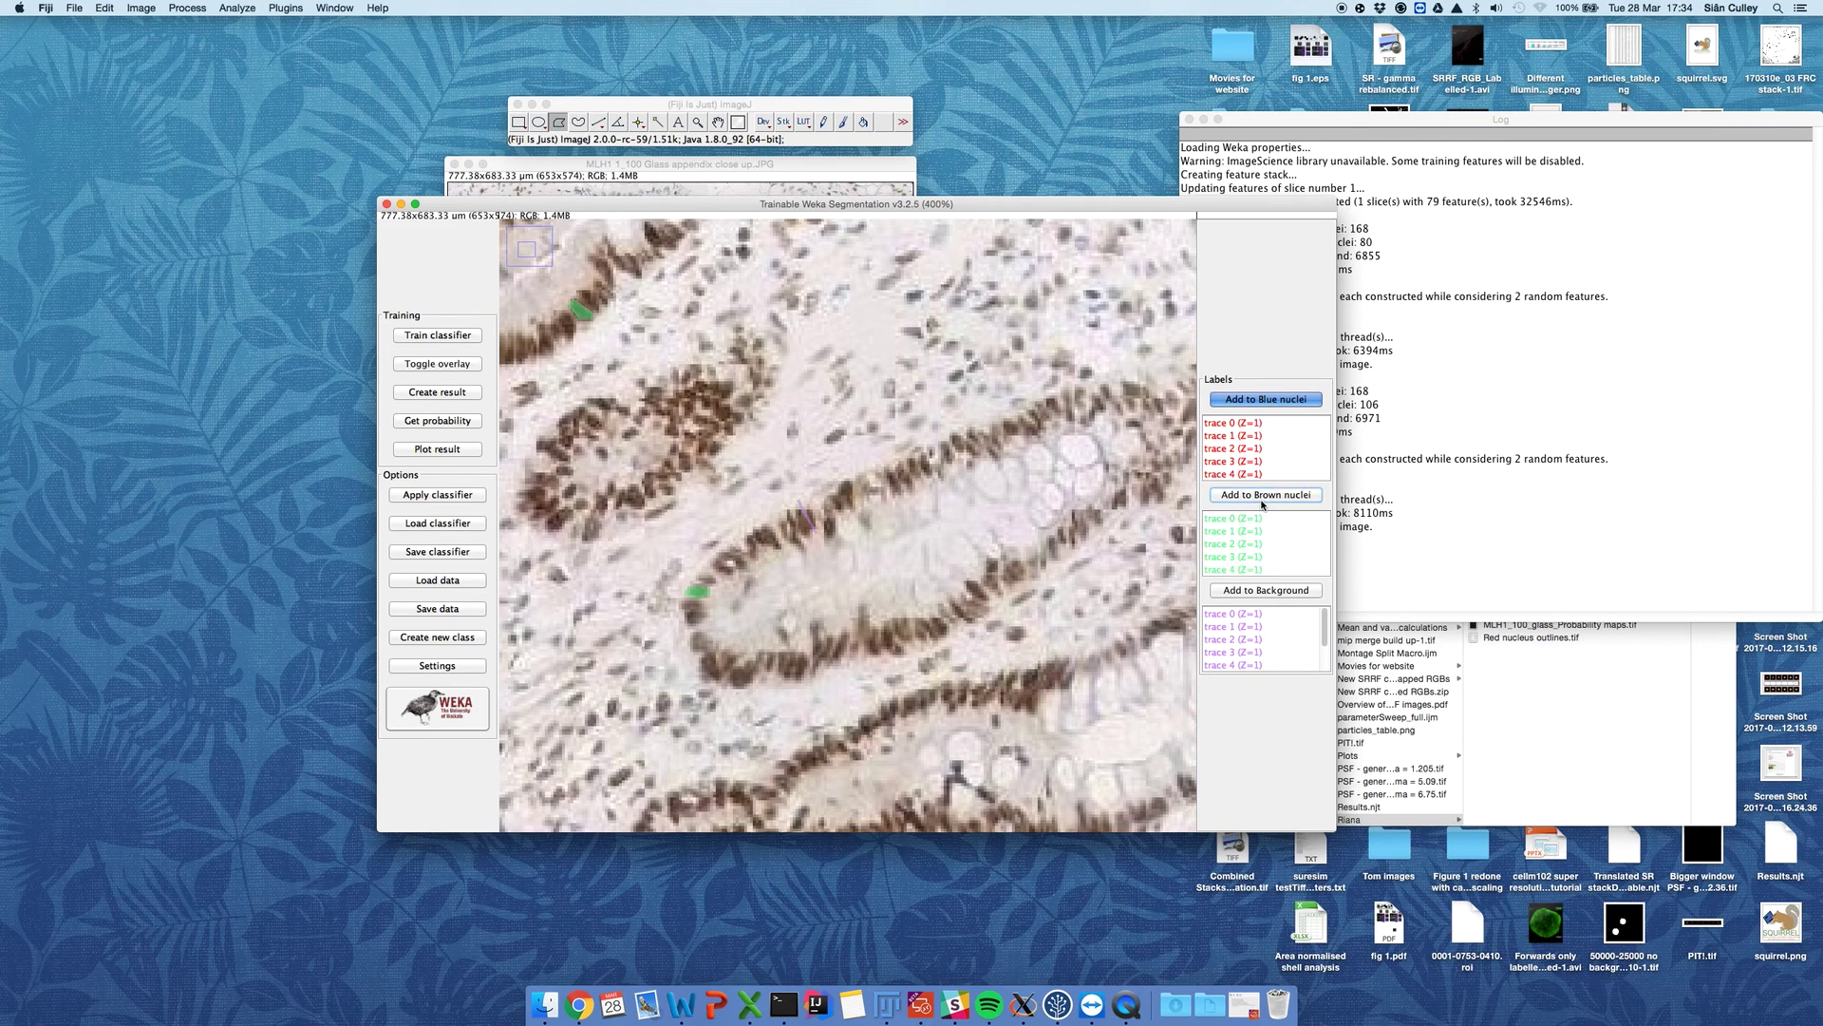
Step: Outline the neighbouring brown nucleus and another further along the same crypt edge with polygons, adding each to the Brown nuclei class
{"action": "left_click", "coordinate": [570, 339]}
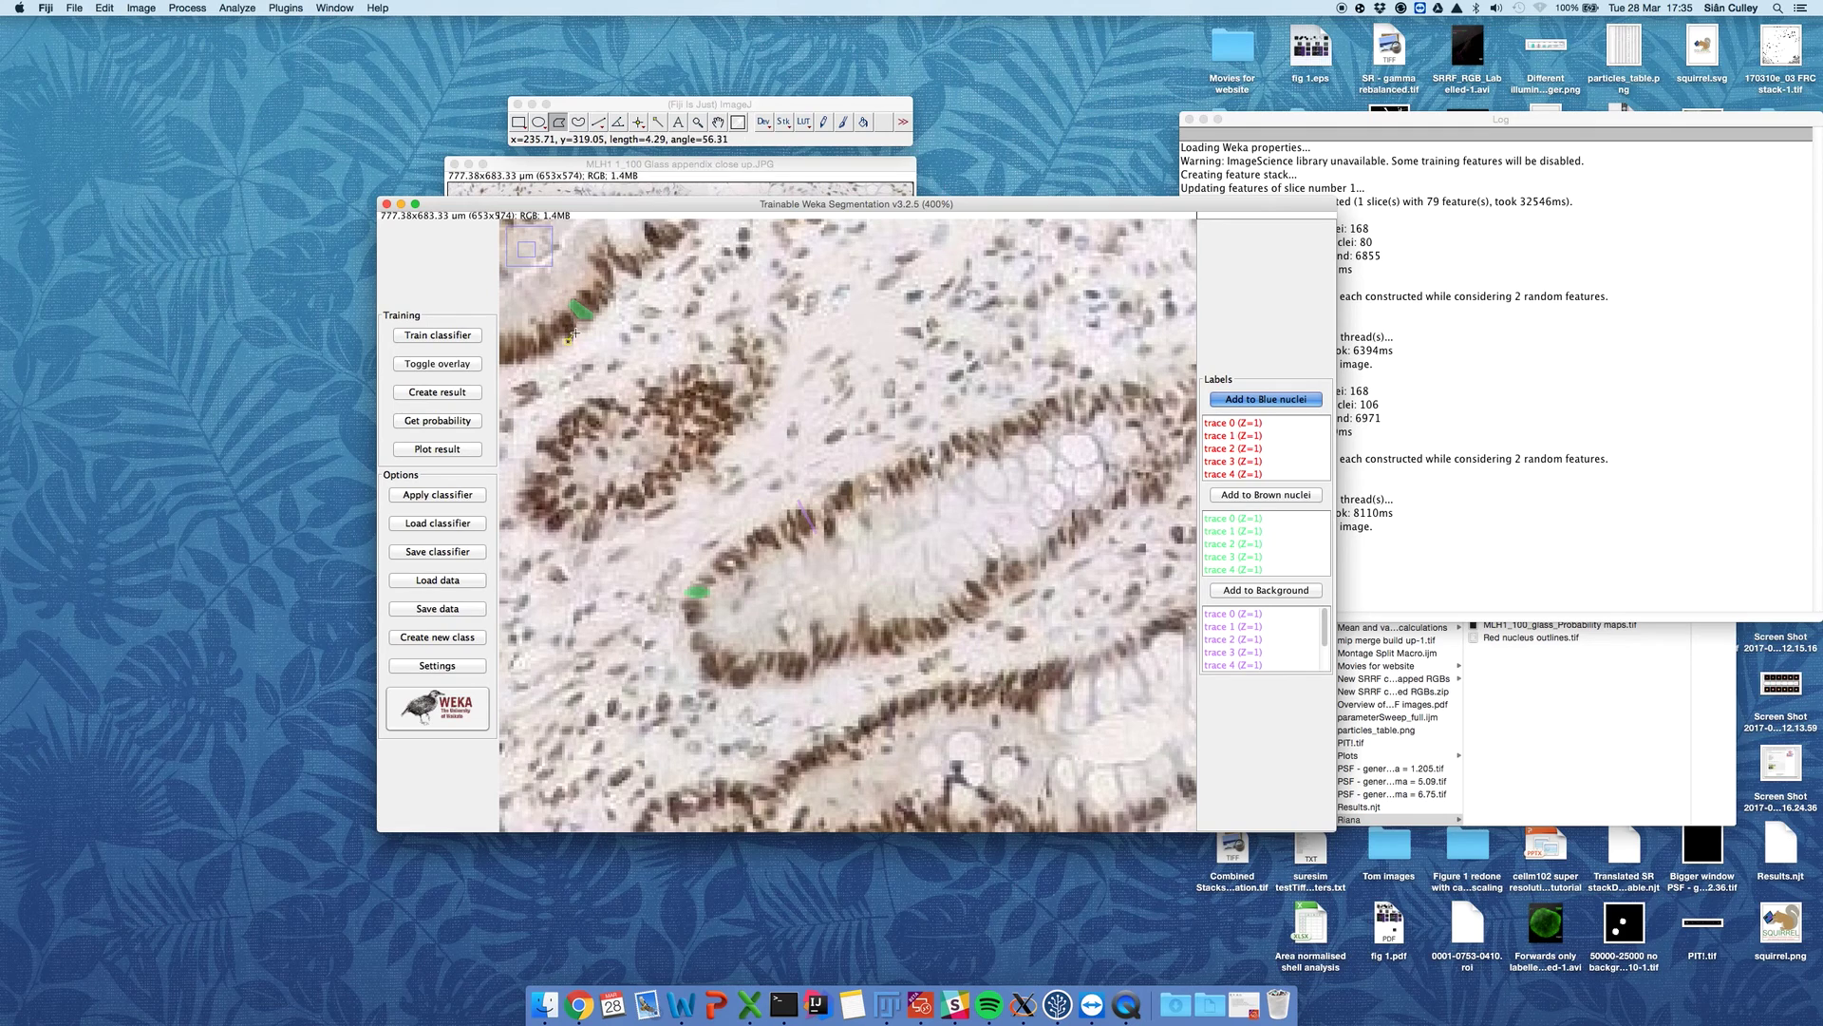
{"action": "left_click", "coordinate": [565, 310]}
{"action": "left_click", "coordinate": [560, 315]}
{"action": "left_click", "coordinate": [558, 323]}
{"action": "left_click", "coordinate": [563, 330]}
{"action": "left_click", "coordinate": [568, 337]}
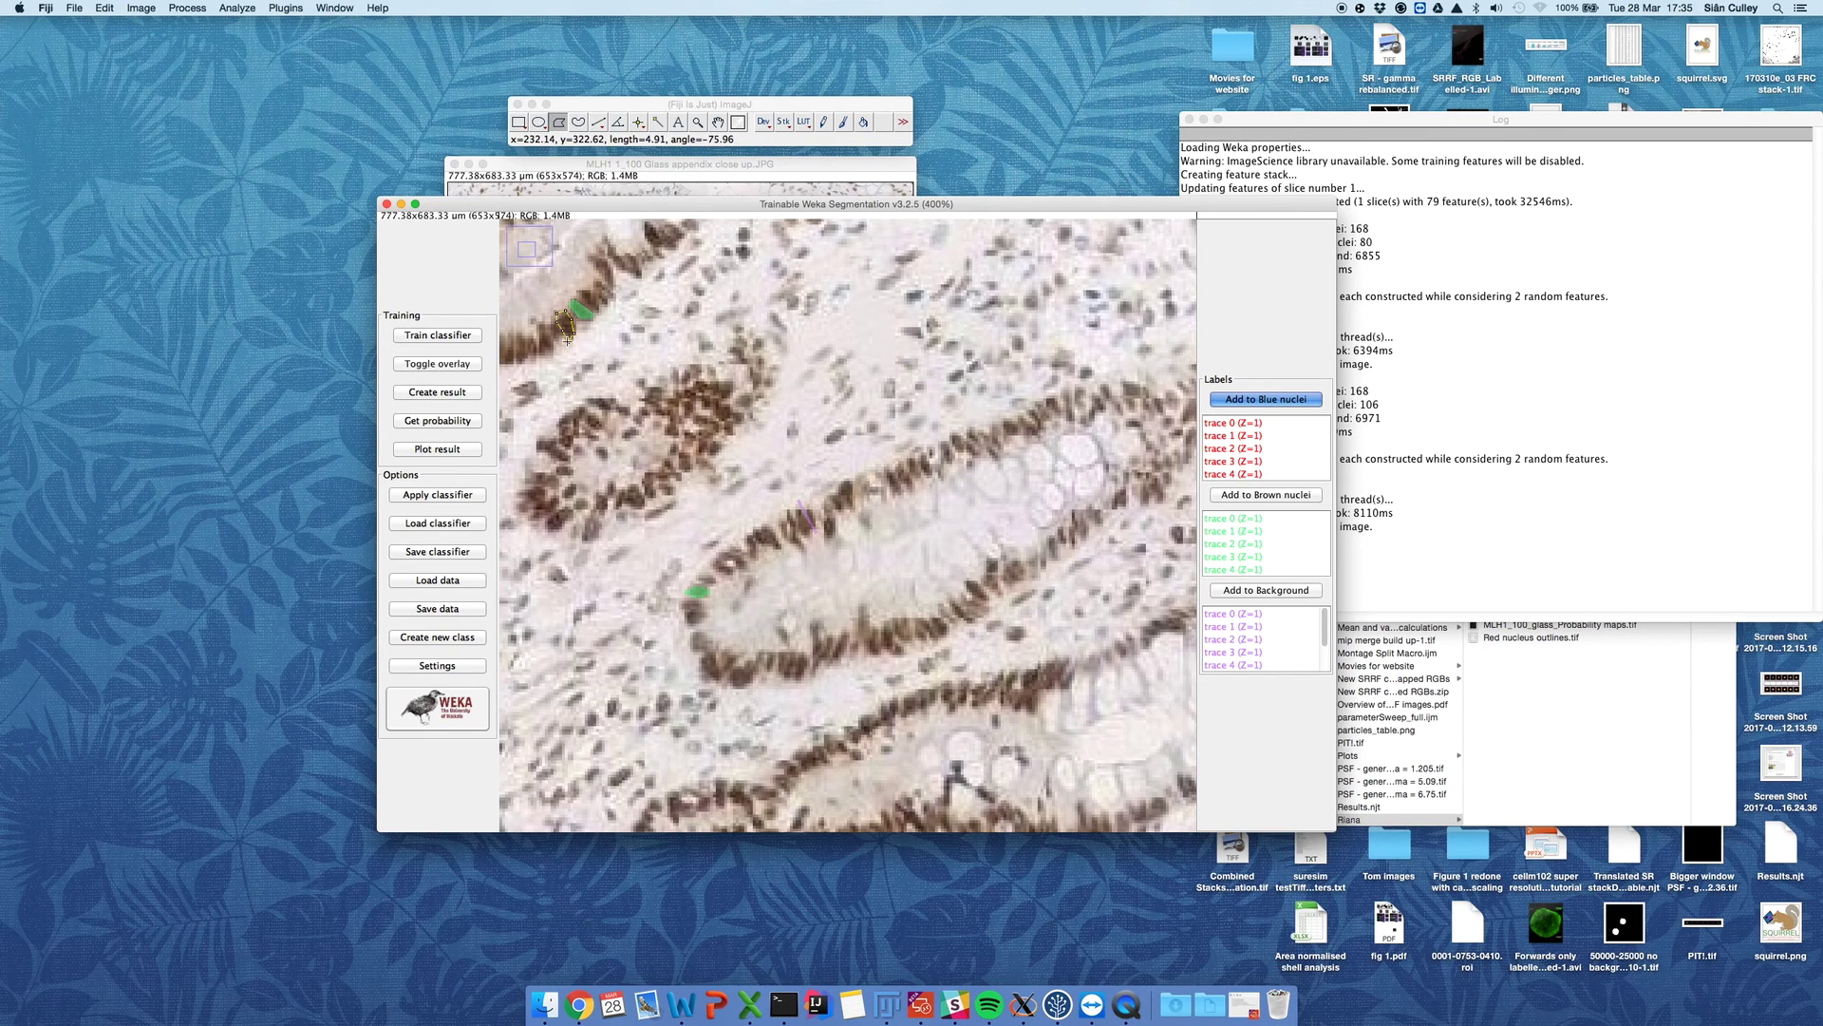
{"action": "left_click", "coordinate": [1317, 500]}
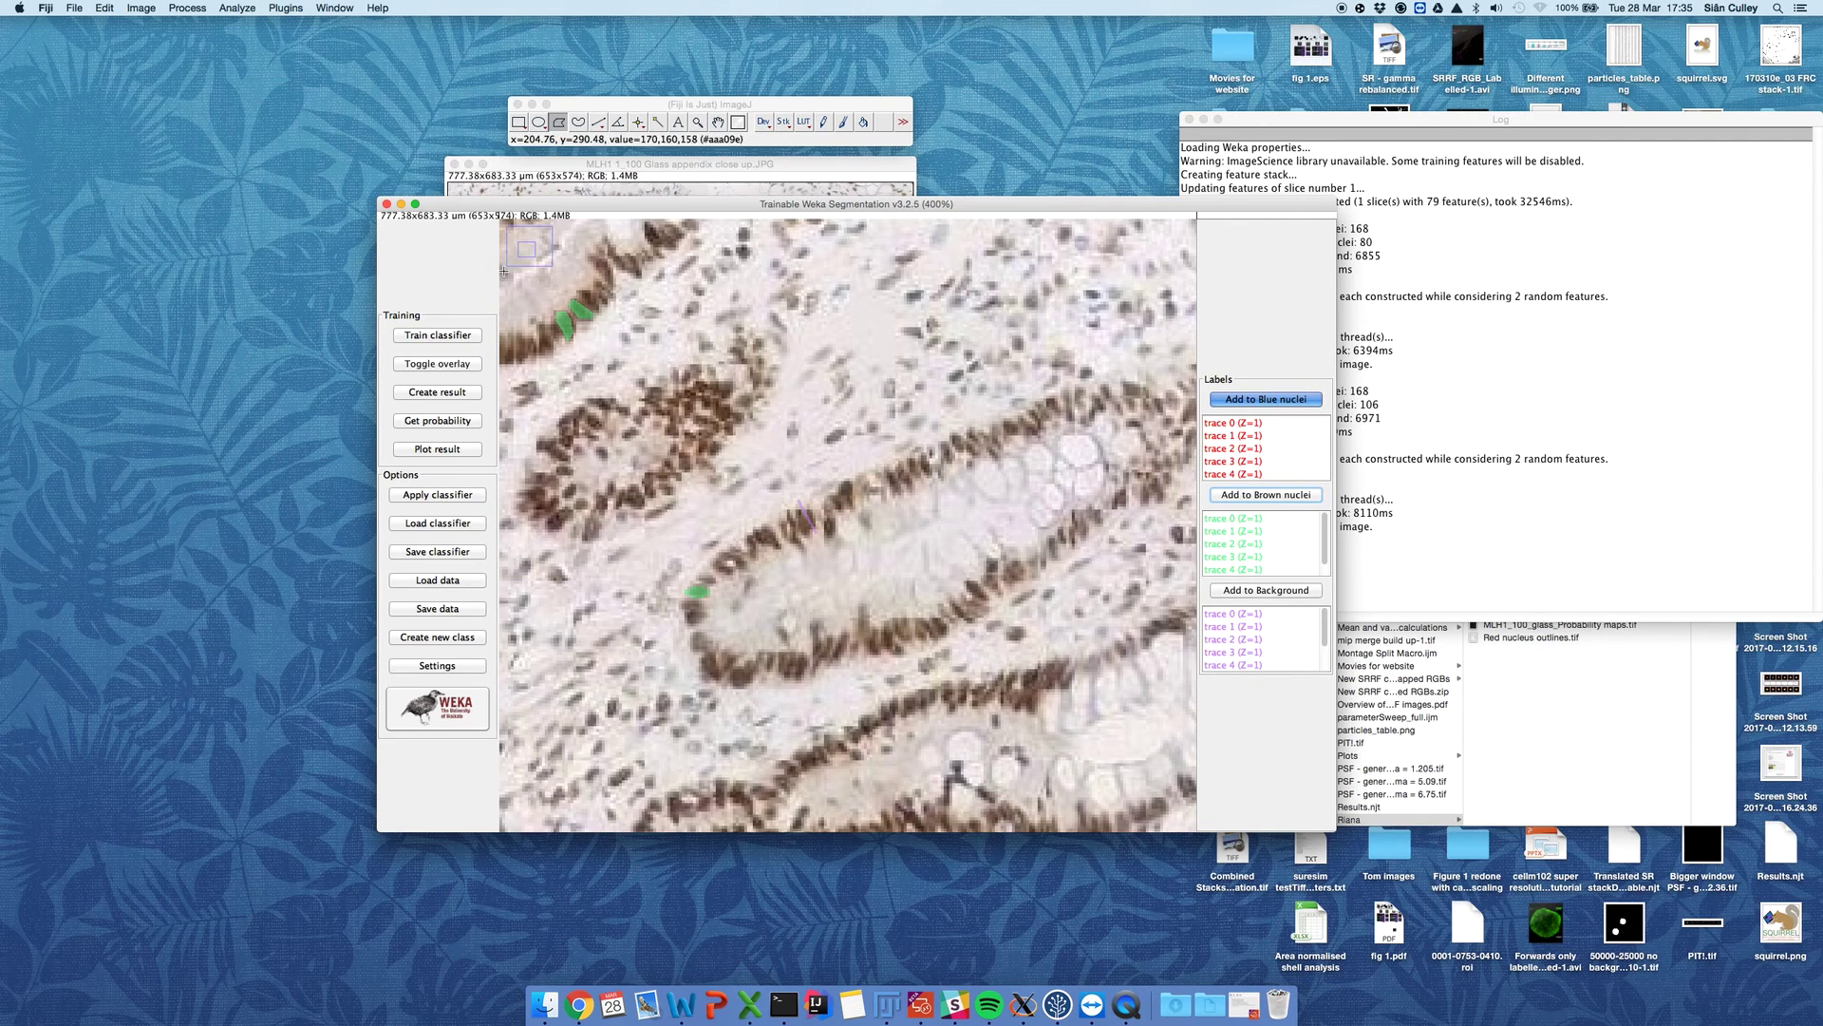
{"action": "mouse_move", "coordinate": [520, 336]}
{"action": "left_mouse_down"}
{"action": "mouse_move", "coordinate": [518, 361]}
{"action": "mouse_move", "coordinate": [520, 338]}
{"action": "left_mouse_up"}
{"action": "left_click", "coordinate": [1249, 495]}
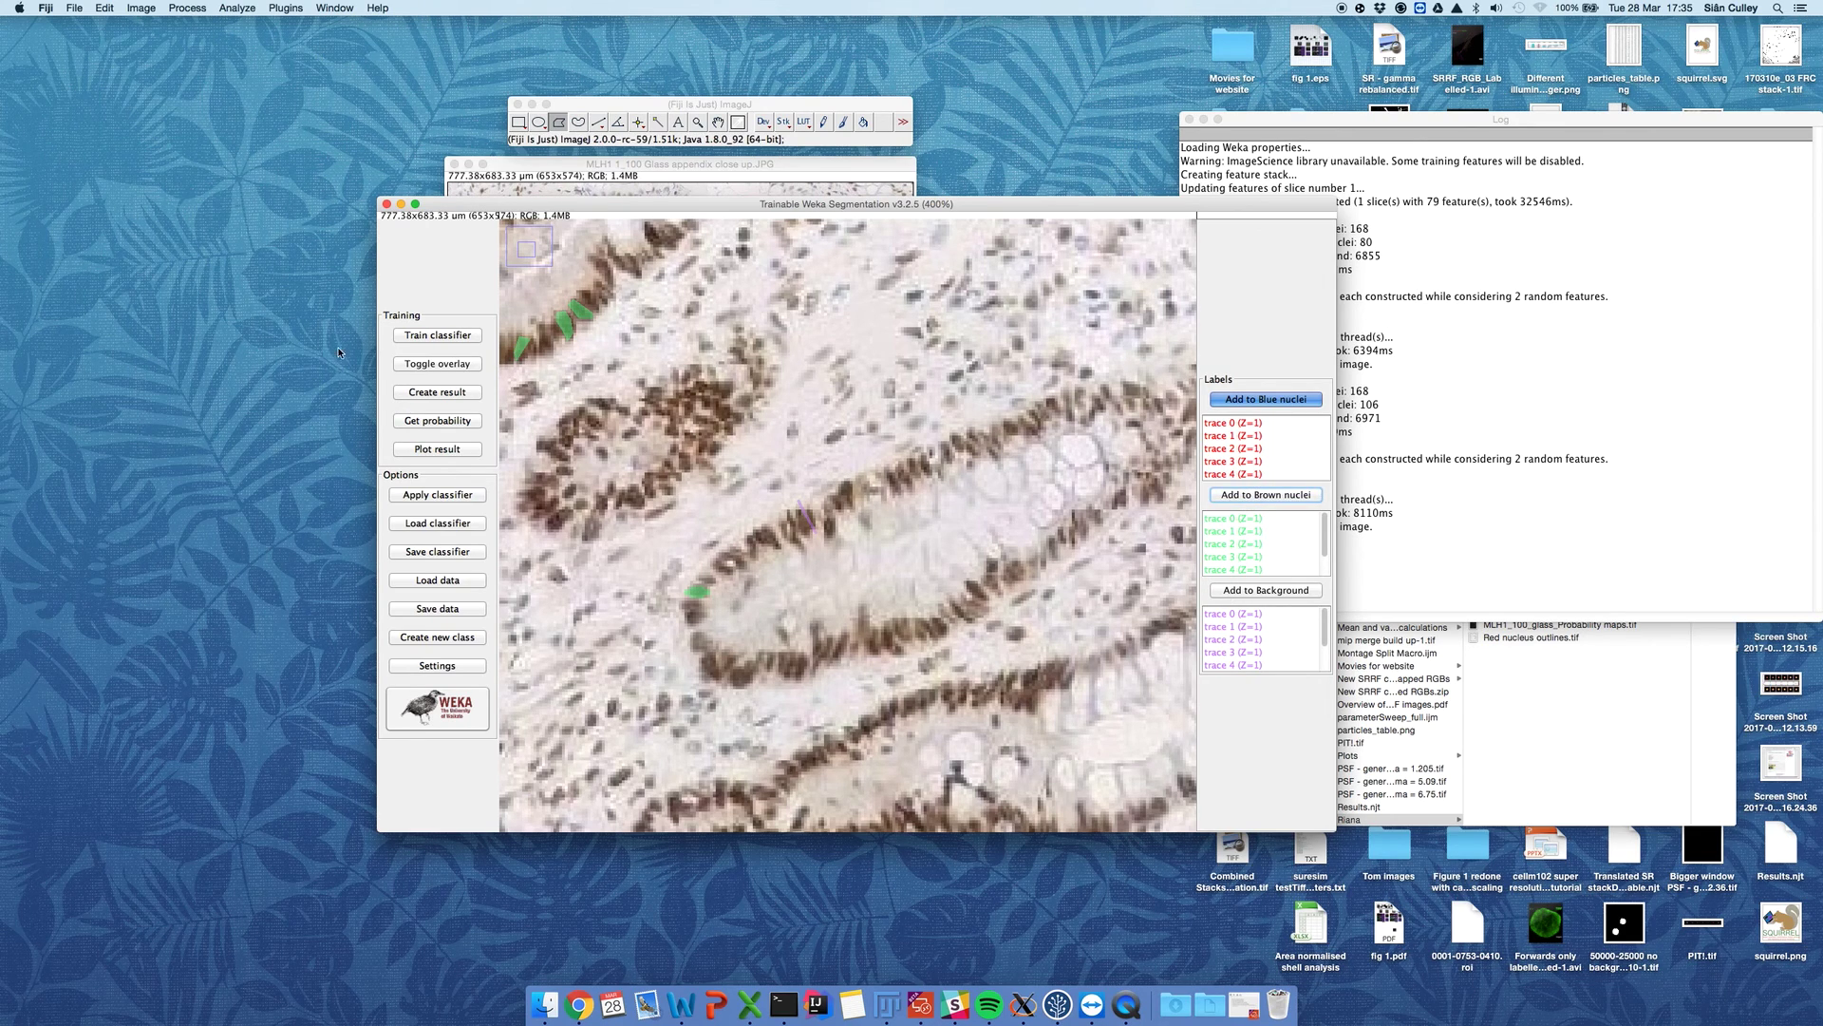
Step: Show the classification overlay again and retrain the classifier with the added brown nuclei
{"action": "left_click", "coordinate": [424, 361]}
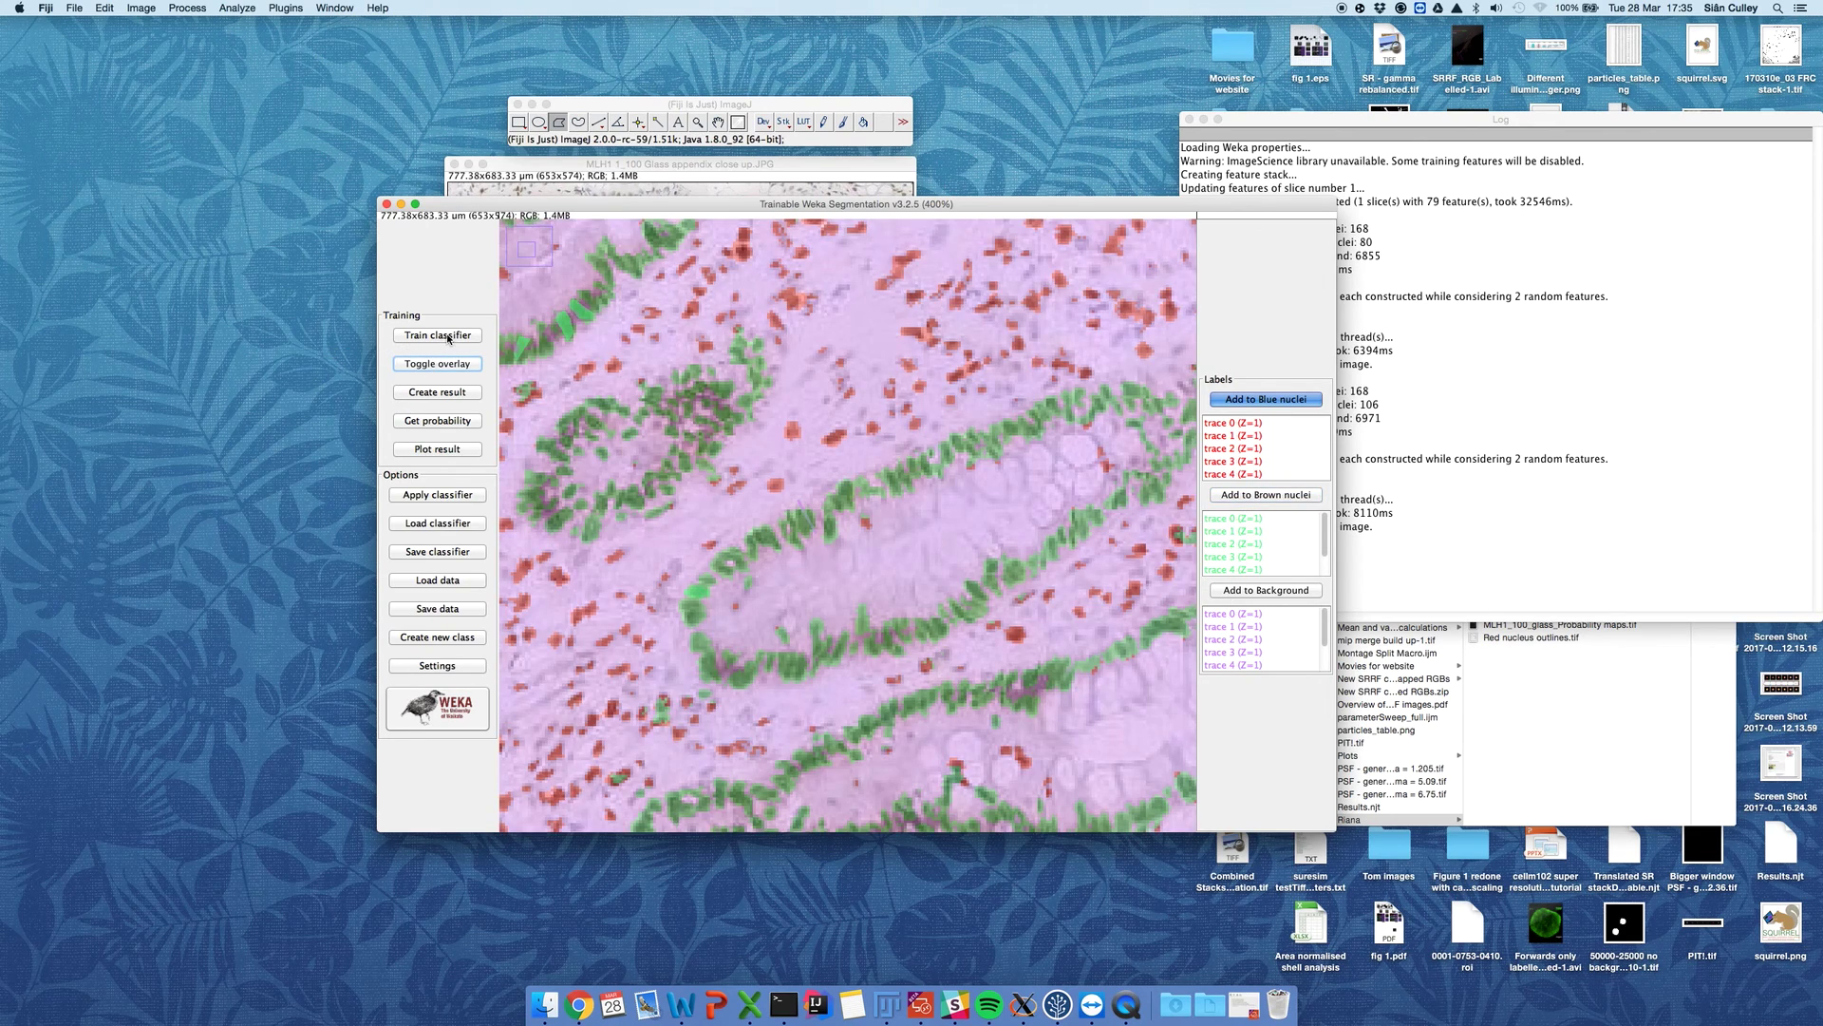
{"action": "left_click", "coordinate": [449, 336]}
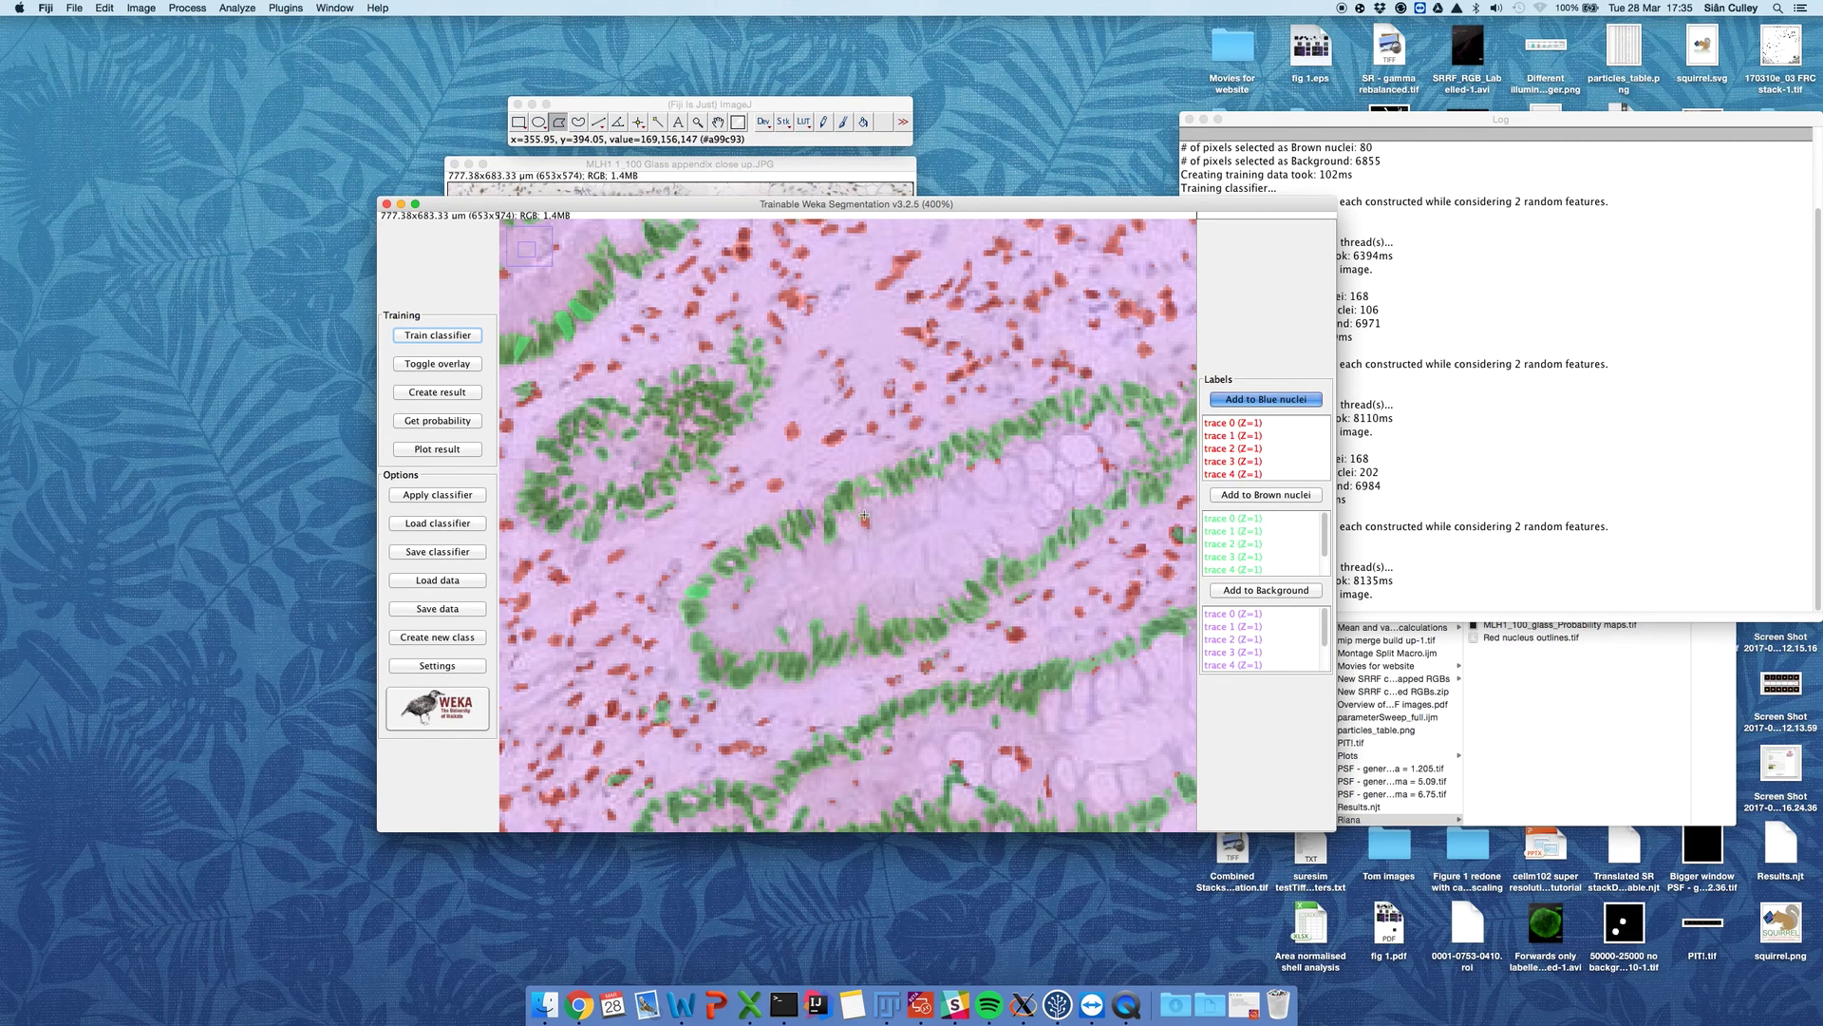
{"action": "key", "text": "minus"}
{"action": "key", "text": "minus"}
{"action": "key", "text": "minus"}
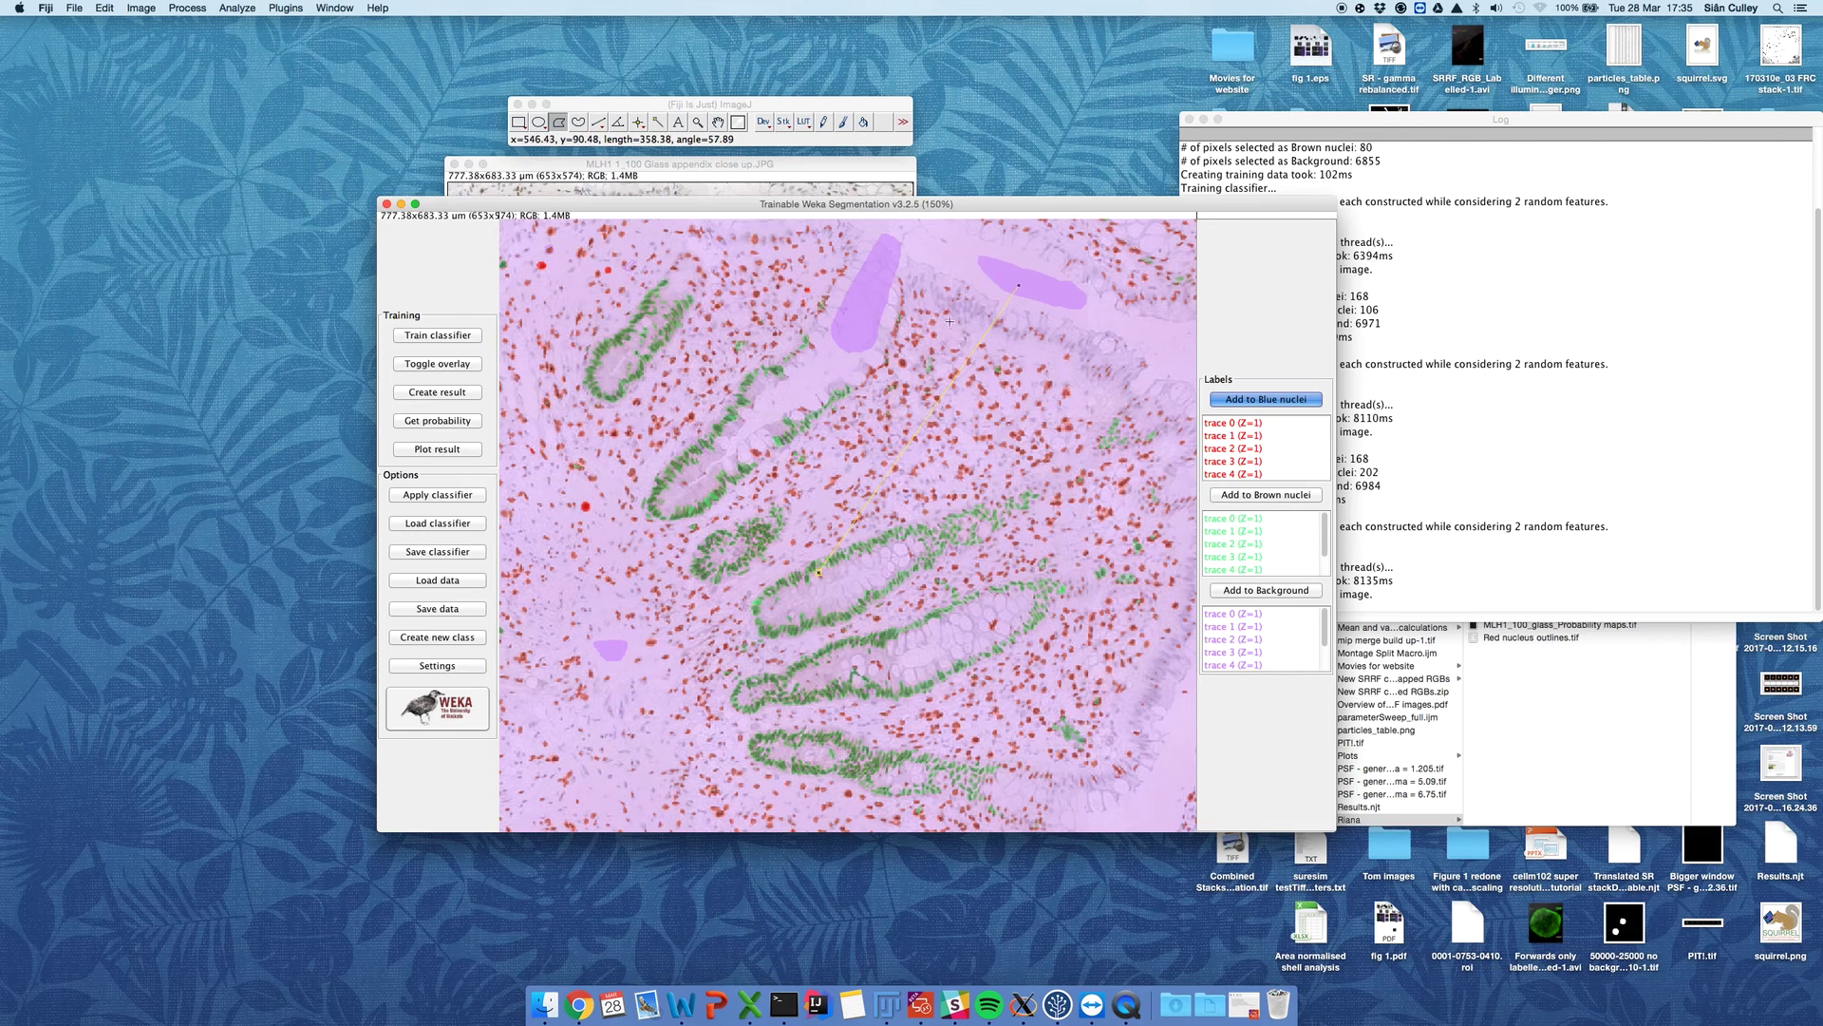
Step: Switch to the rectangle selection tool and clear the stray polygon selection from the image
{"action": "left_click", "coordinate": [520, 123]}
{"action": "left_click", "coordinate": [521, 123]}
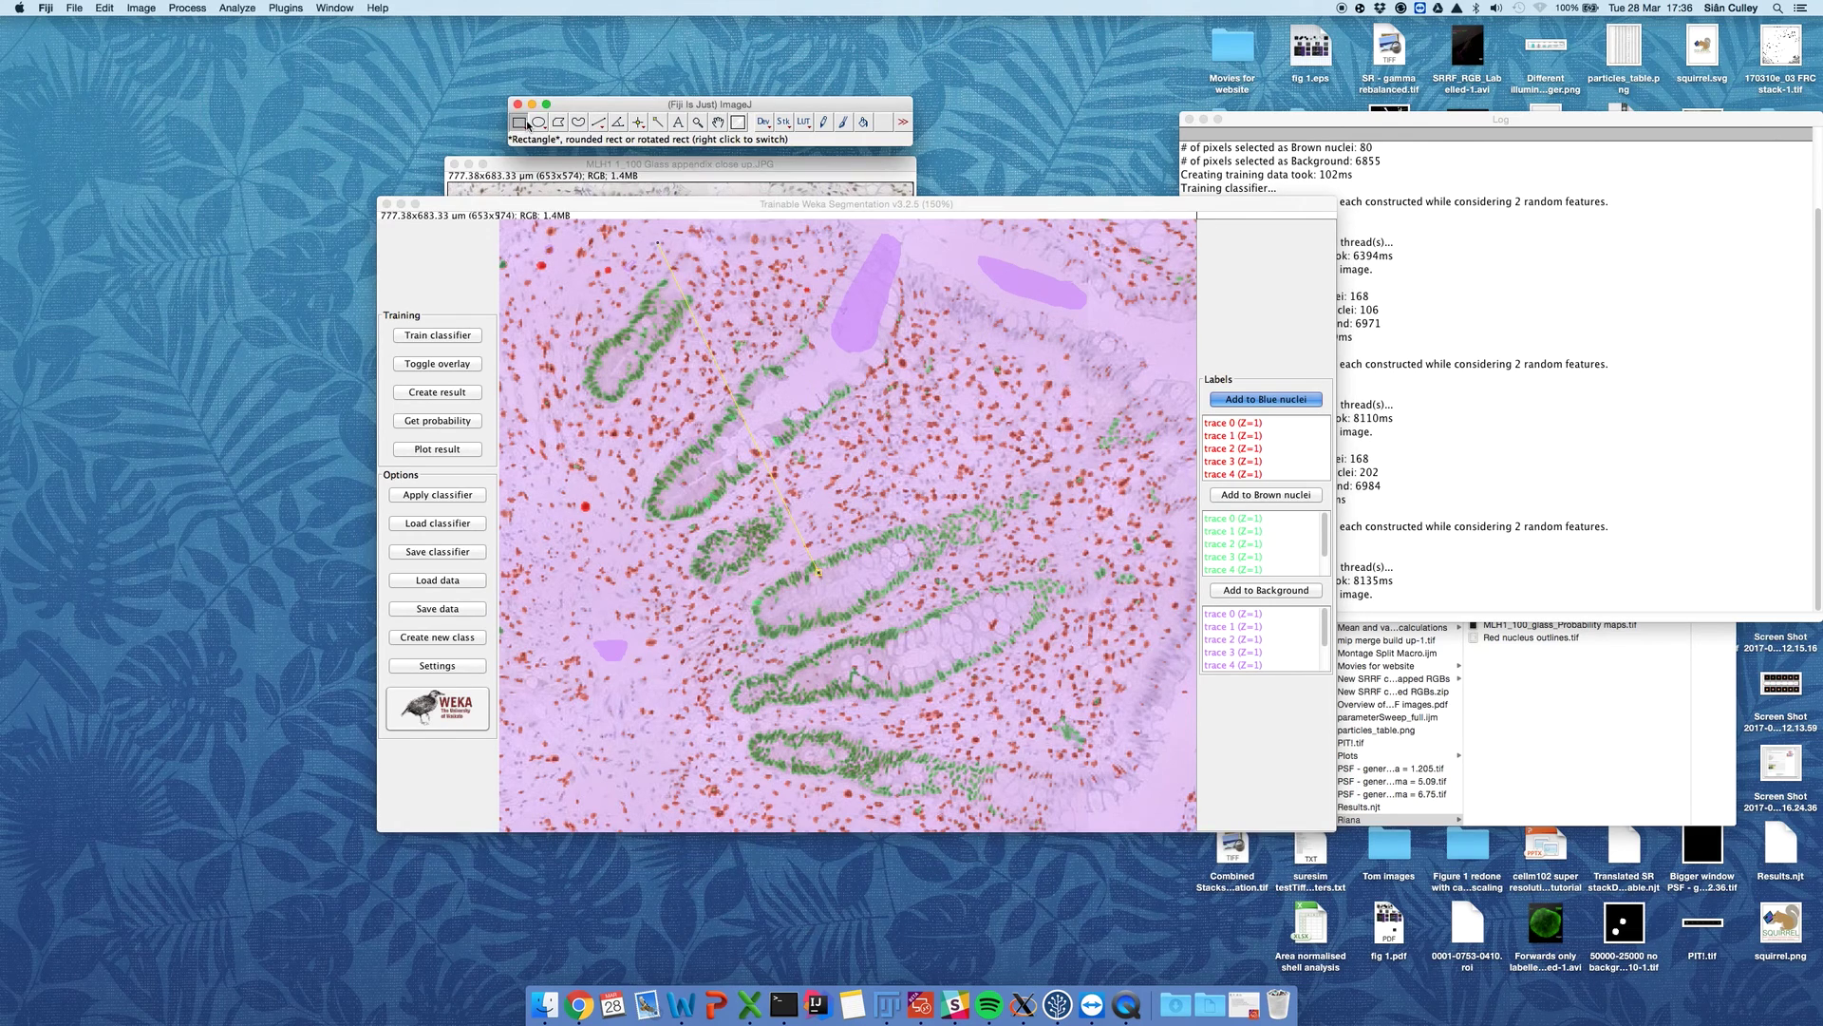
{"action": "left_click", "coordinate": [919, 435]}
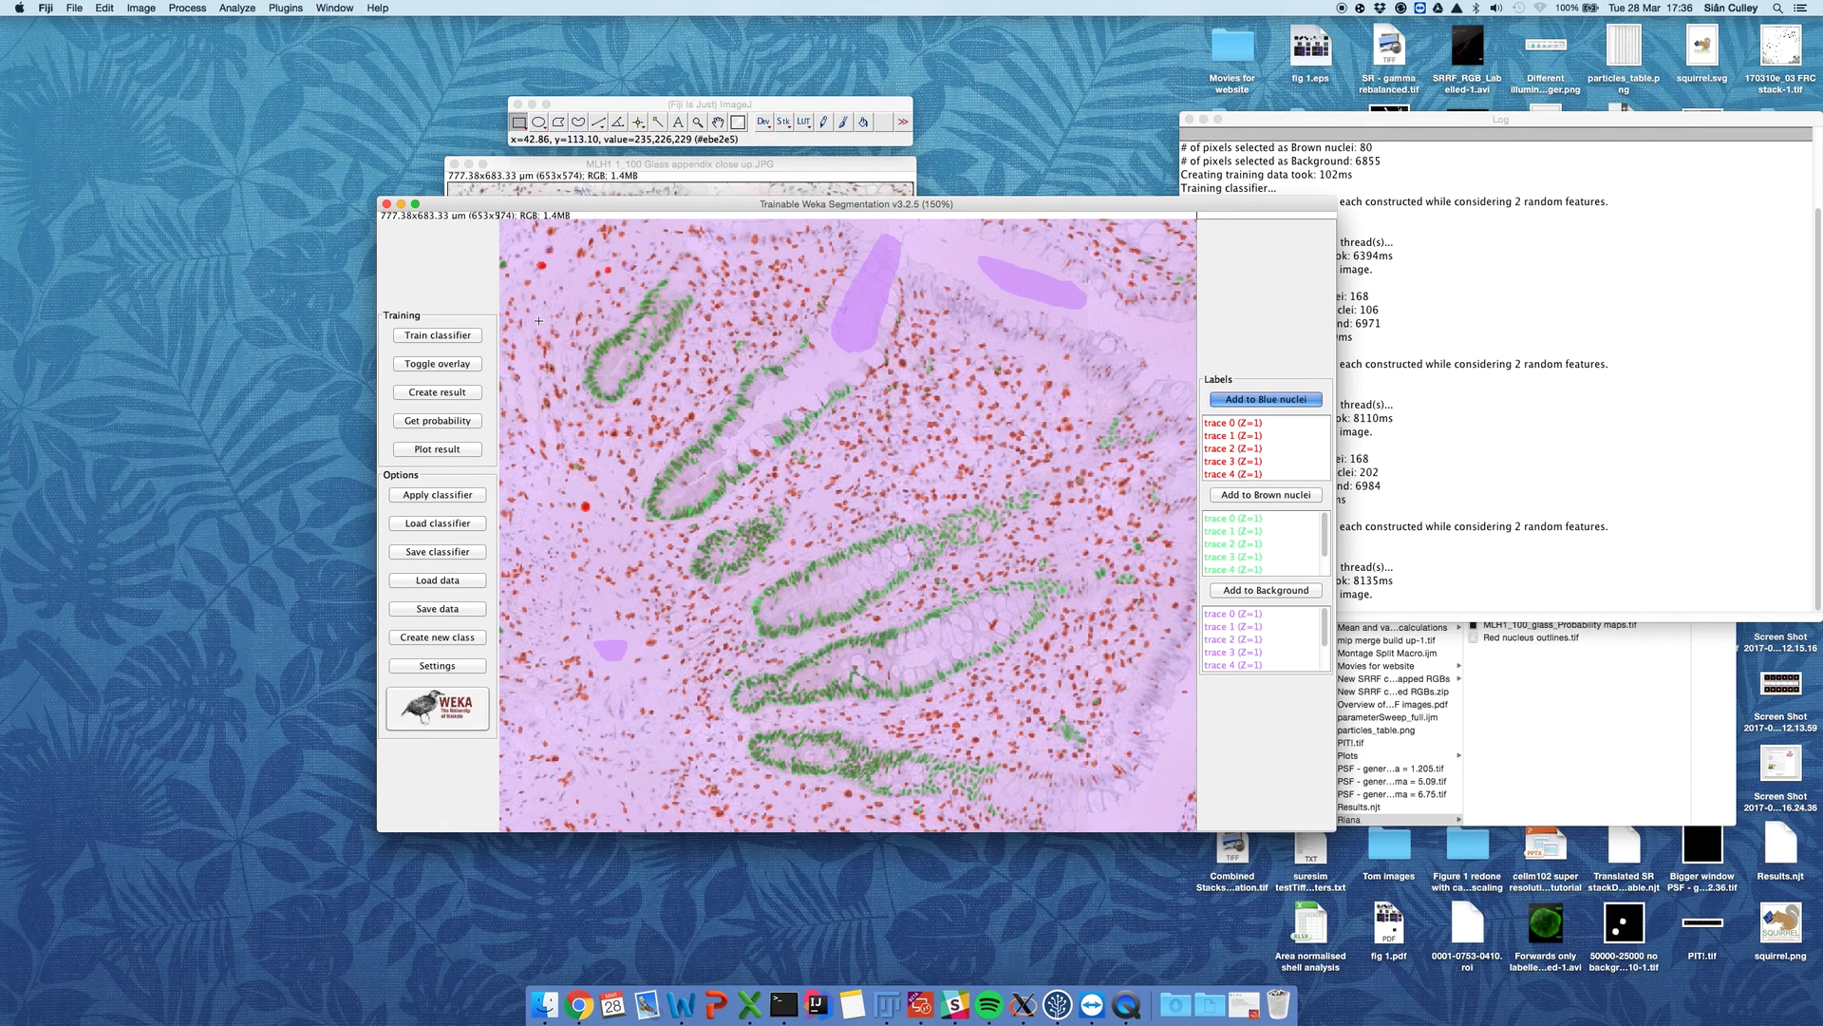
Step: Save the trained classifier as demoVideo.model and create the classified result image
{"action": "left_click", "coordinate": [459, 555]}
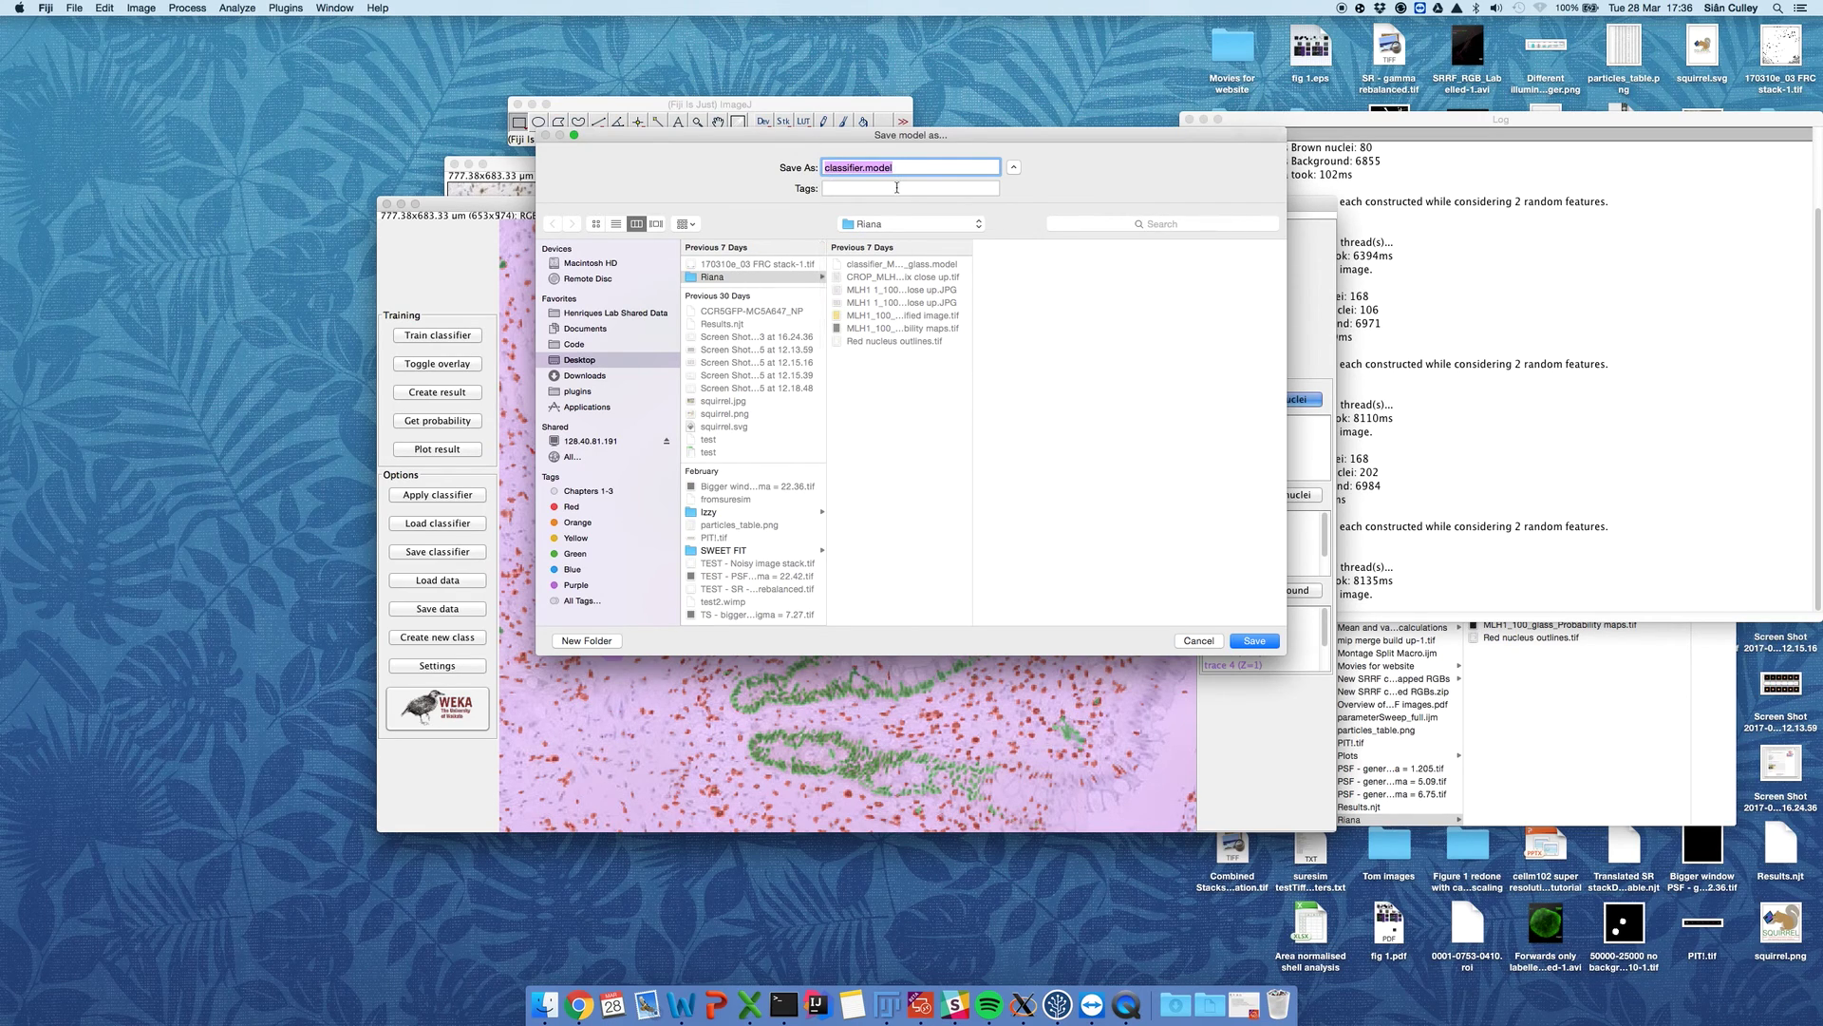
{"action": "type", "text": "demoVideo.model"}
{"action": "key", "text": "Return"}
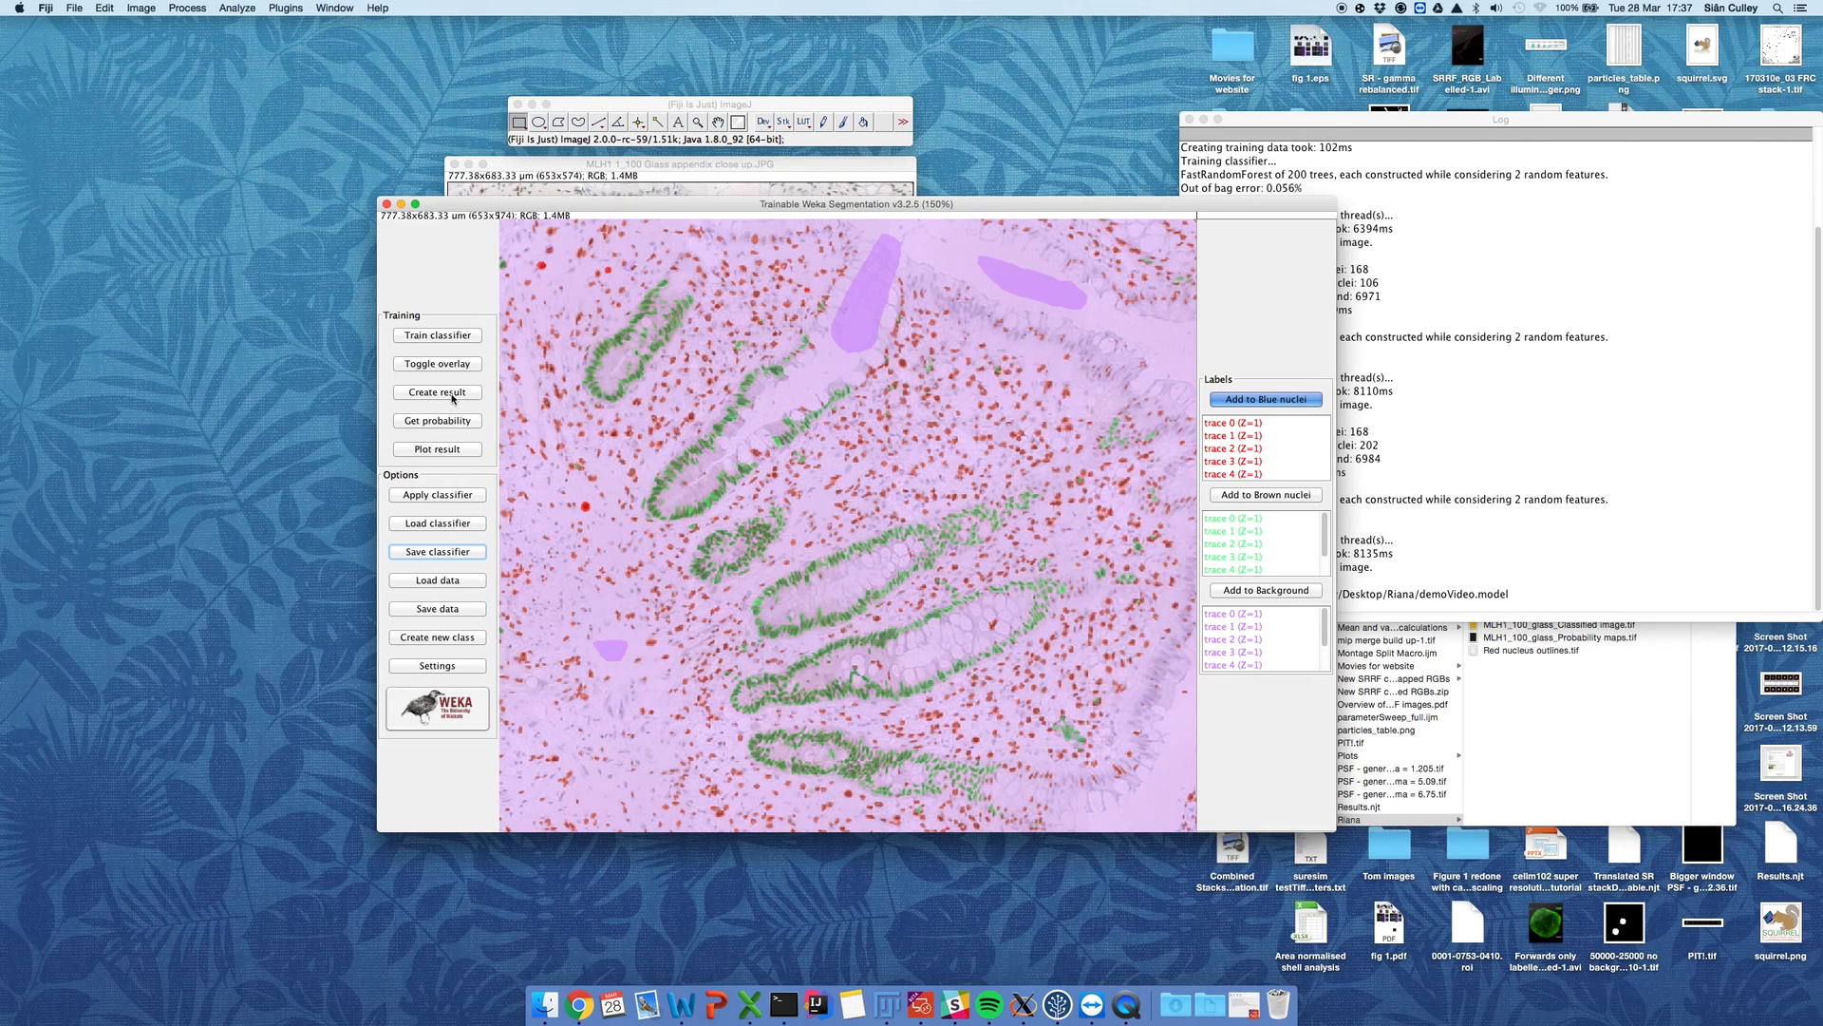
{"action": "left_click", "coordinate": [452, 394]}
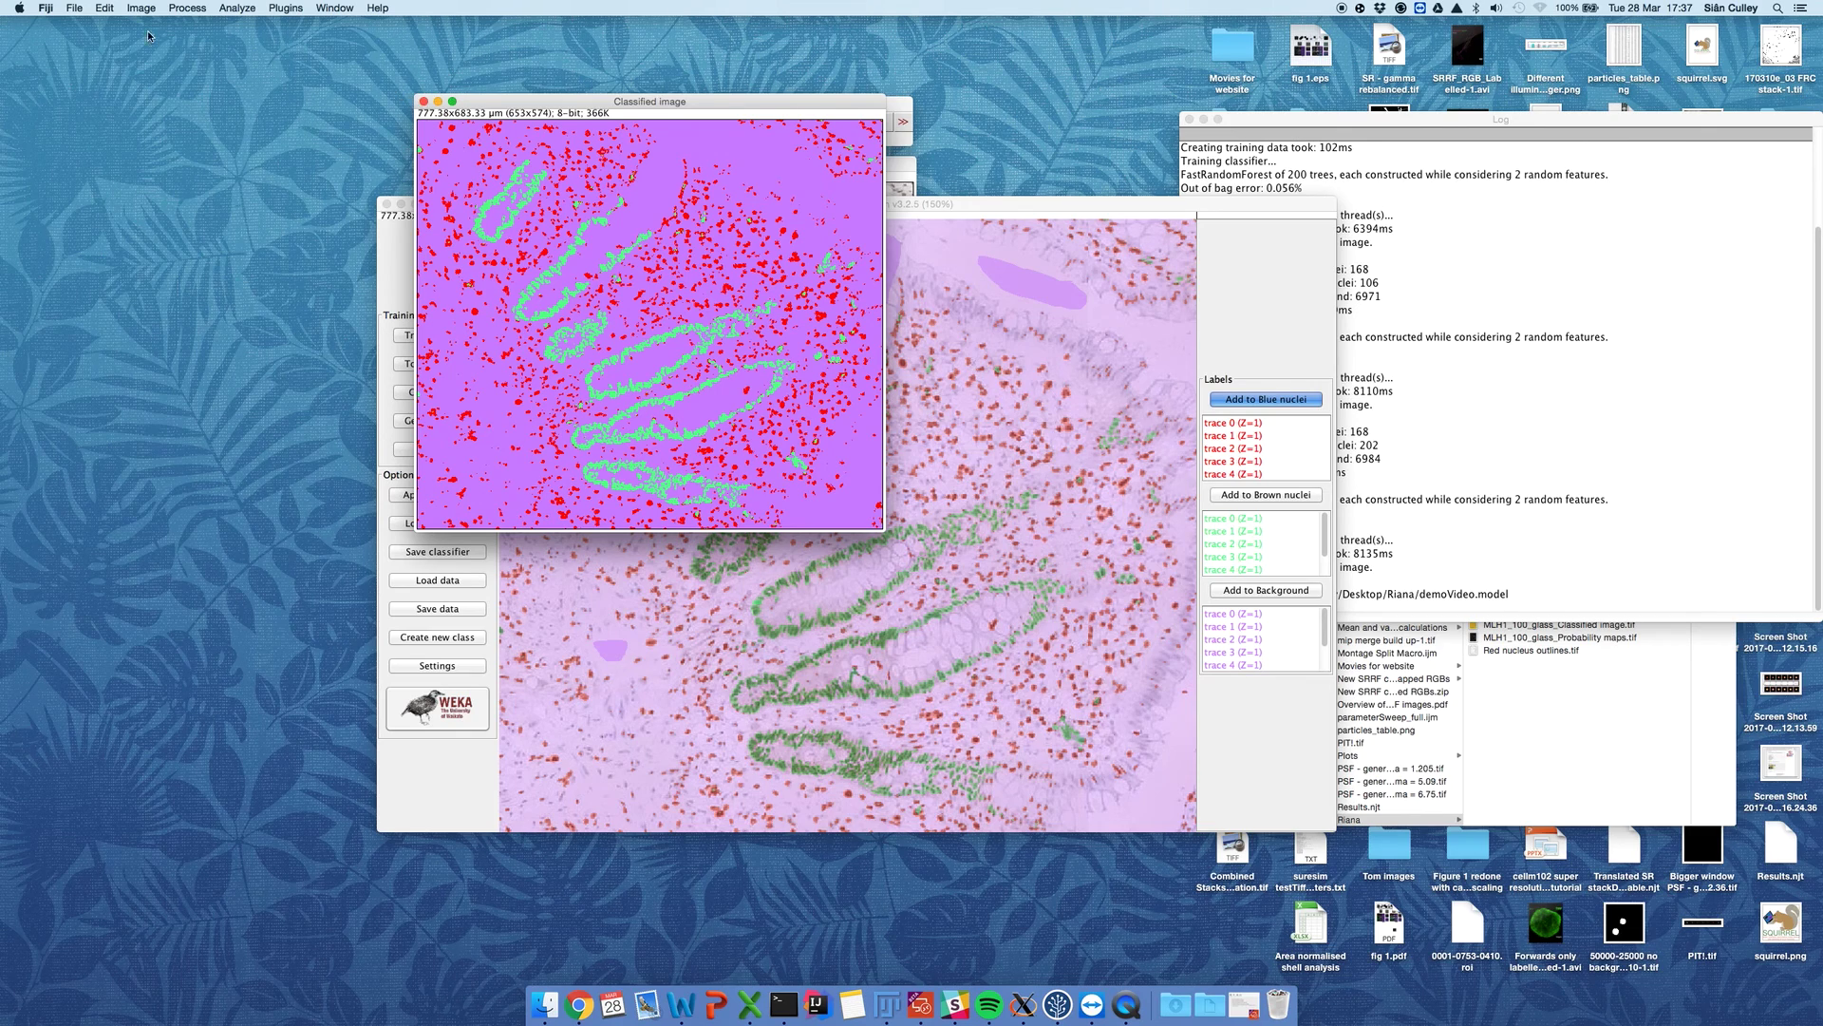
{"action": "left_click", "coordinate": [73, 8]}
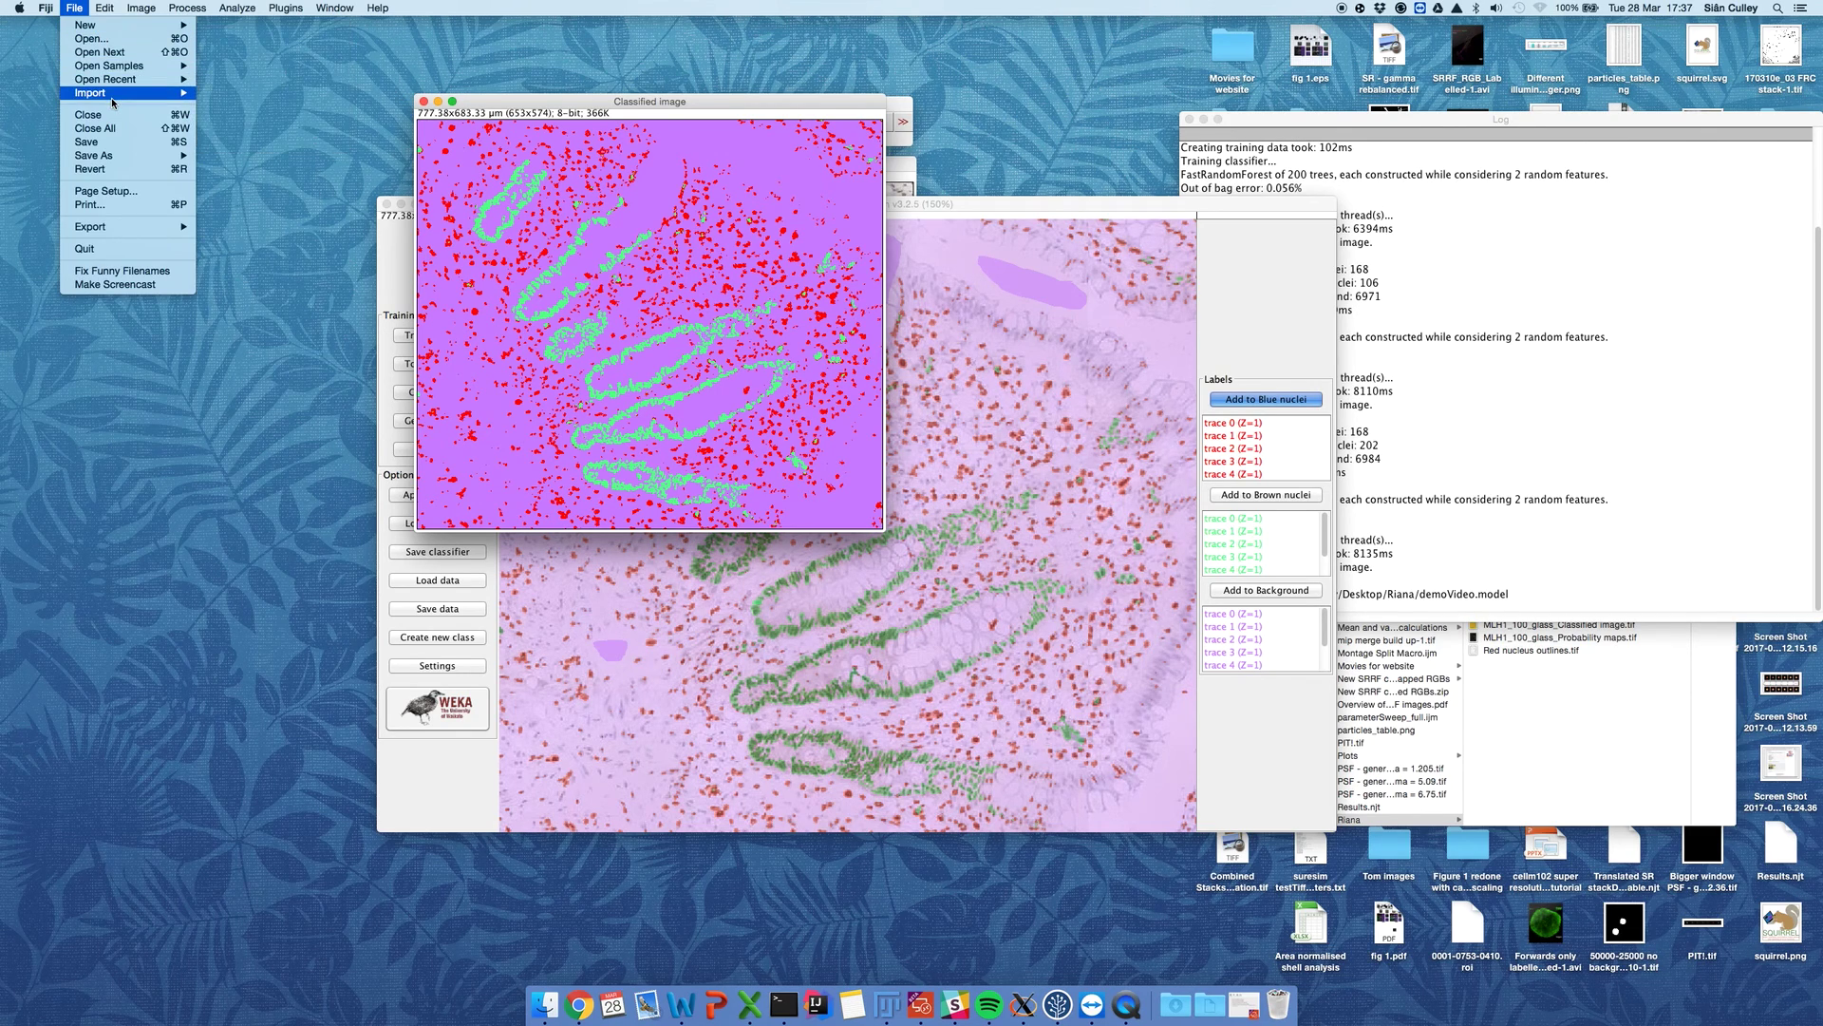
{"action": "mouse_move", "coordinate": [112, 99]}
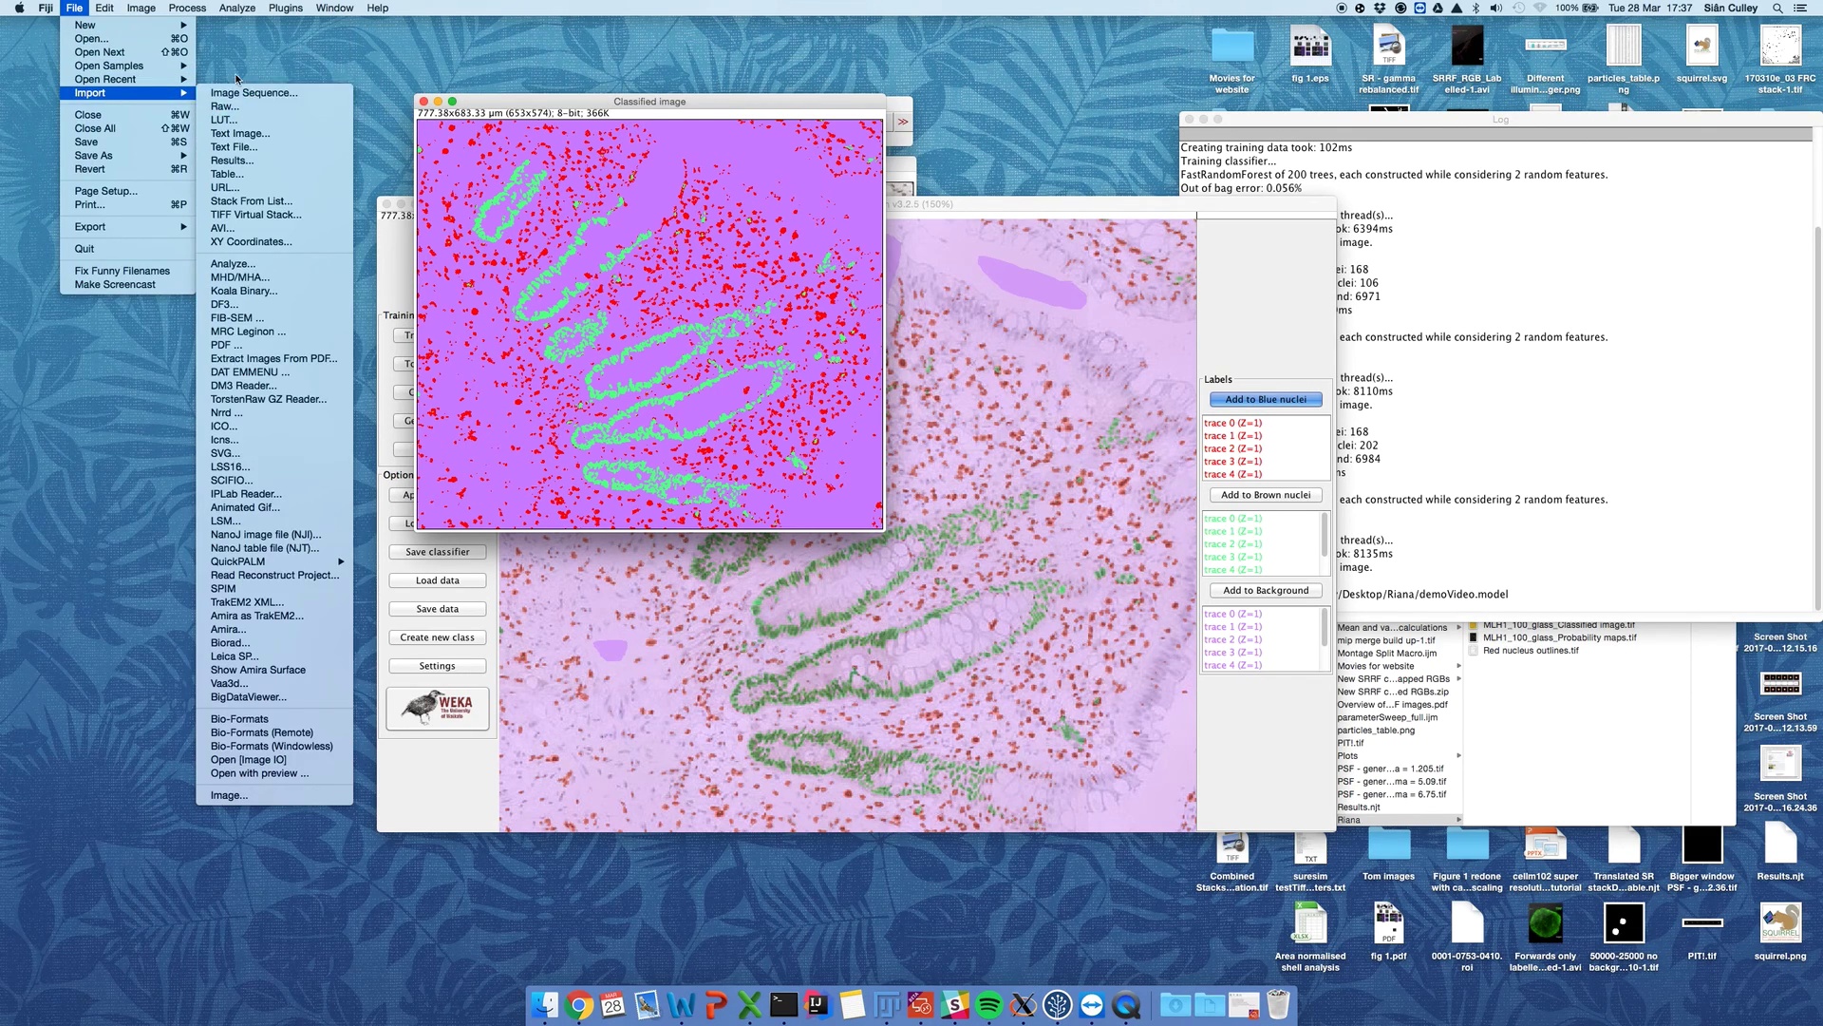
{"action": "mouse_move", "coordinate": [126, 157]}
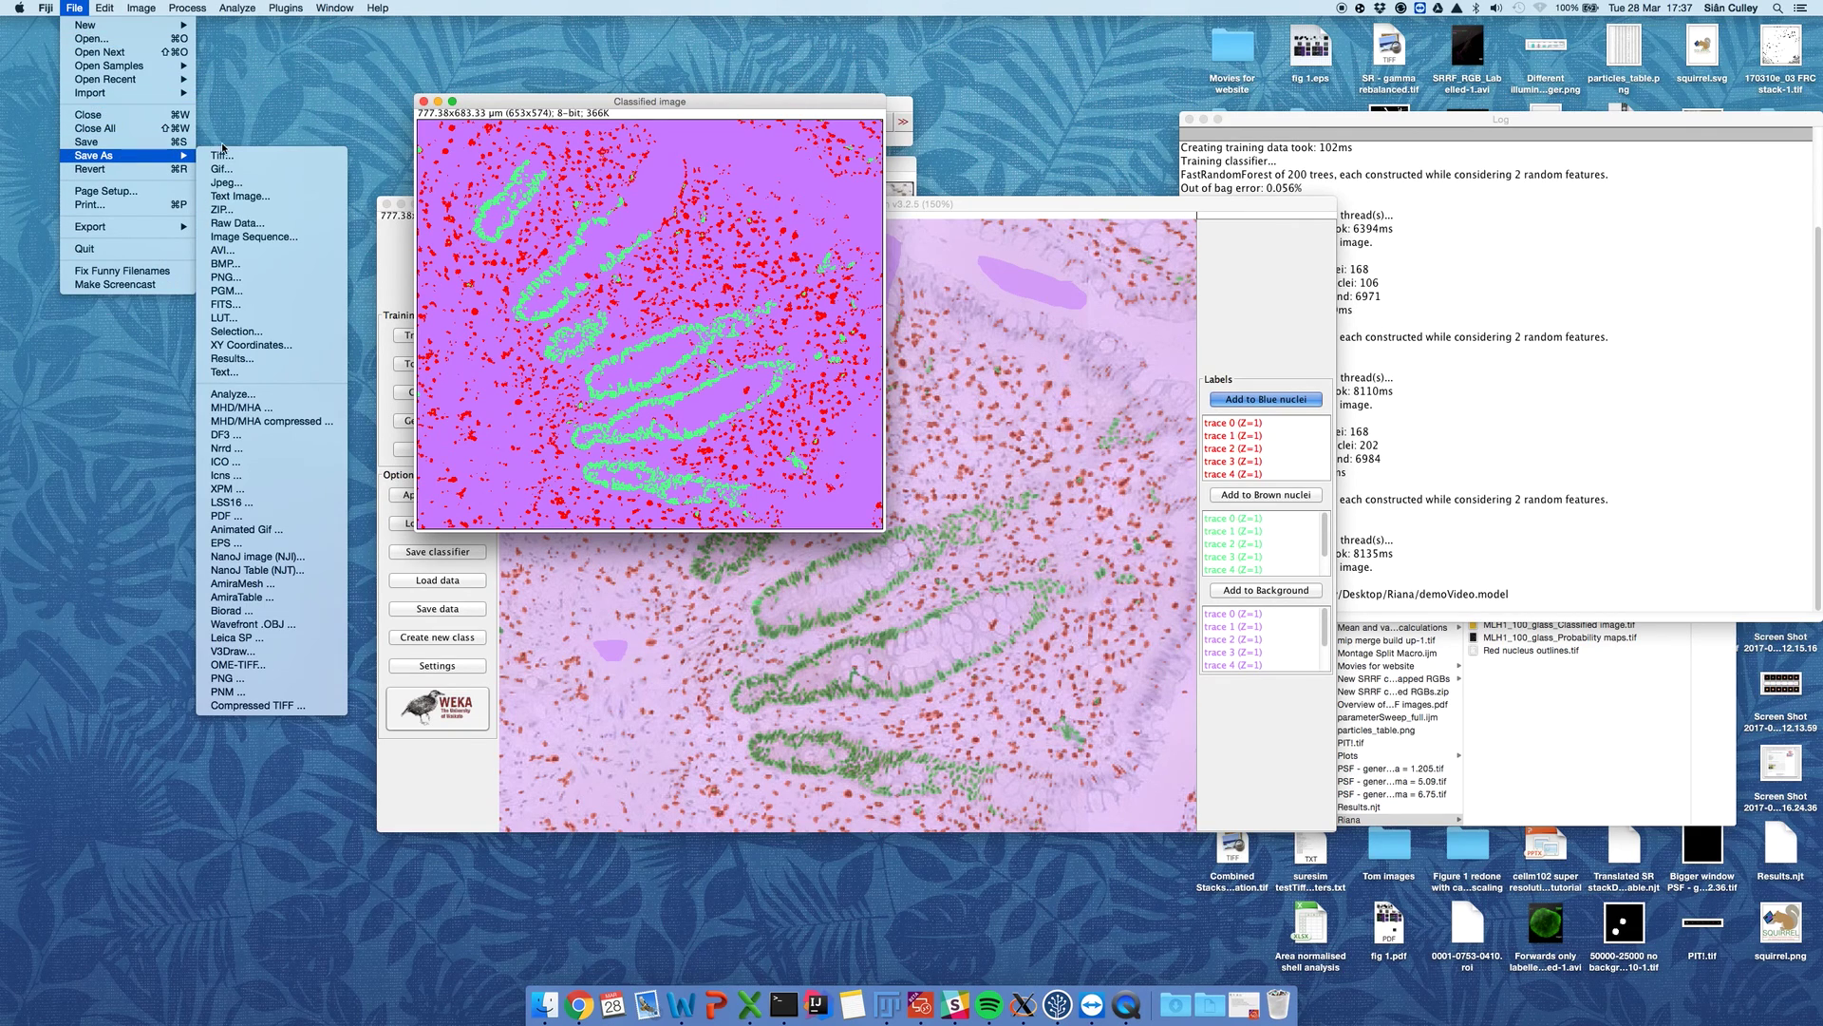
{"action": "left_click", "coordinate": [500, 110]}
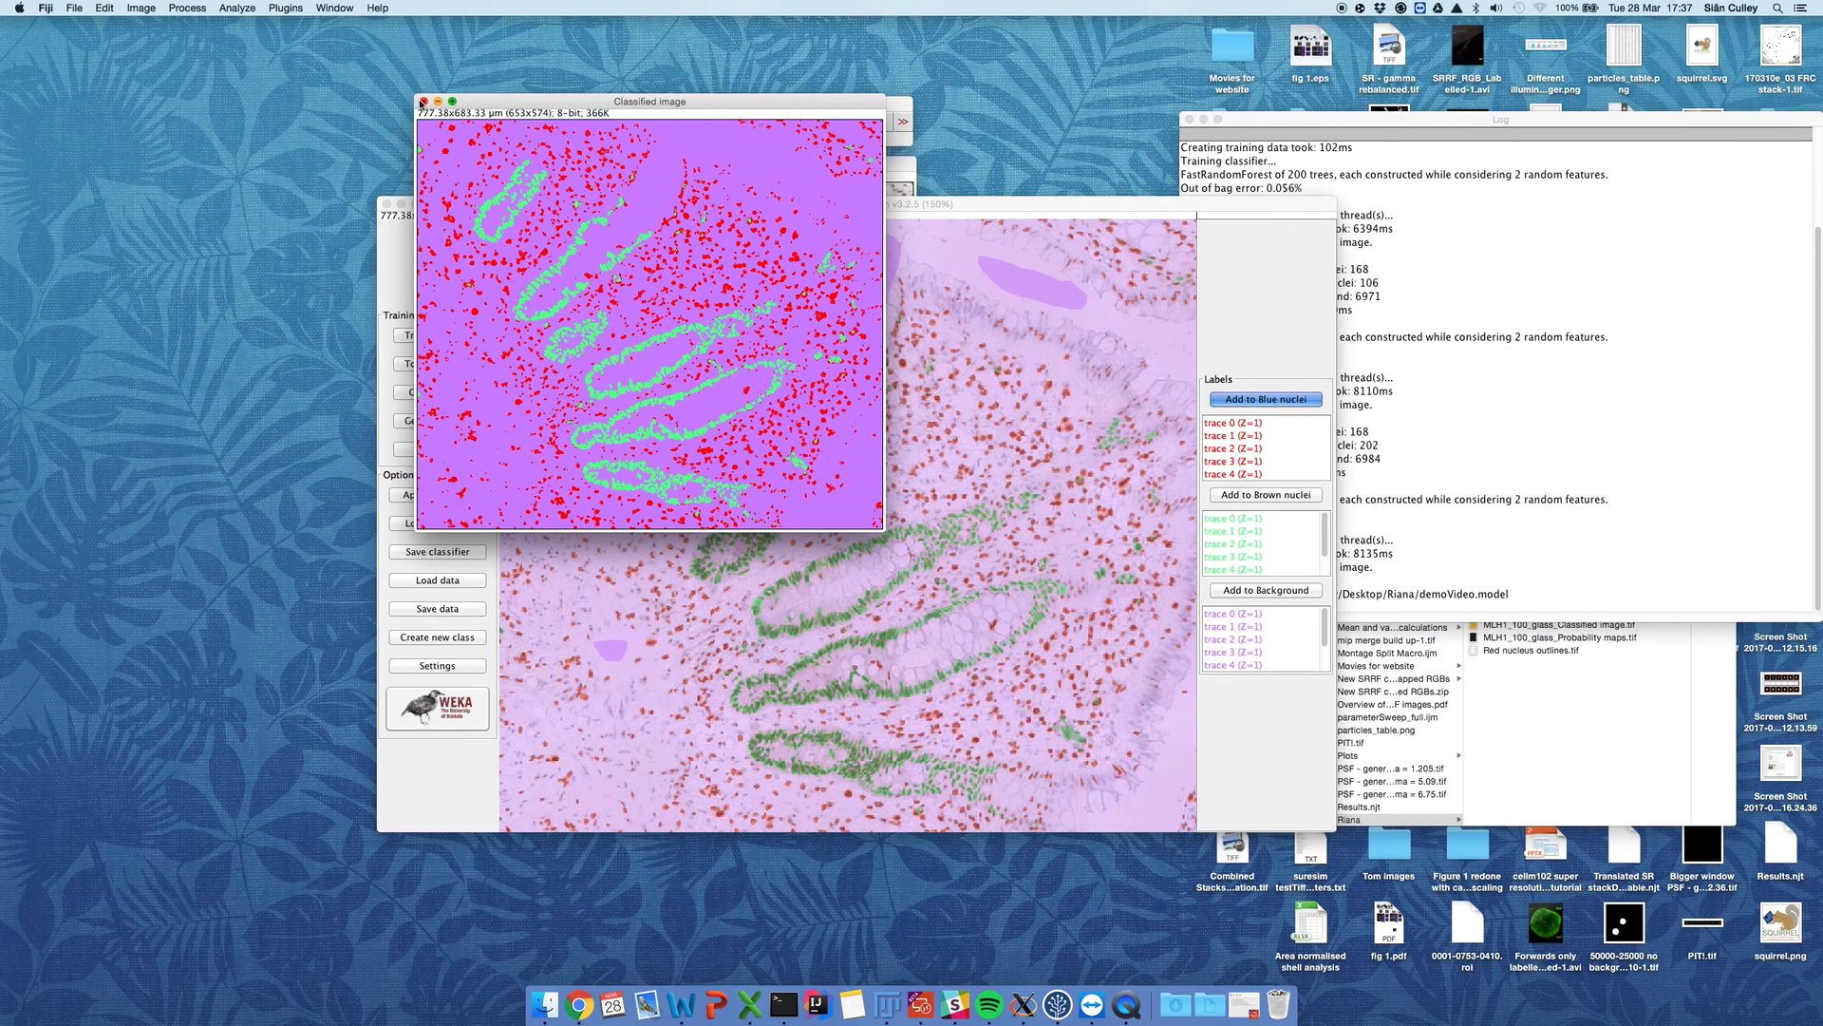
Step: Close the classified image, generate the probability maps from the current classifier and enlarge them to 150%
{"action": "left_click", "coordinate": [423, 102]}
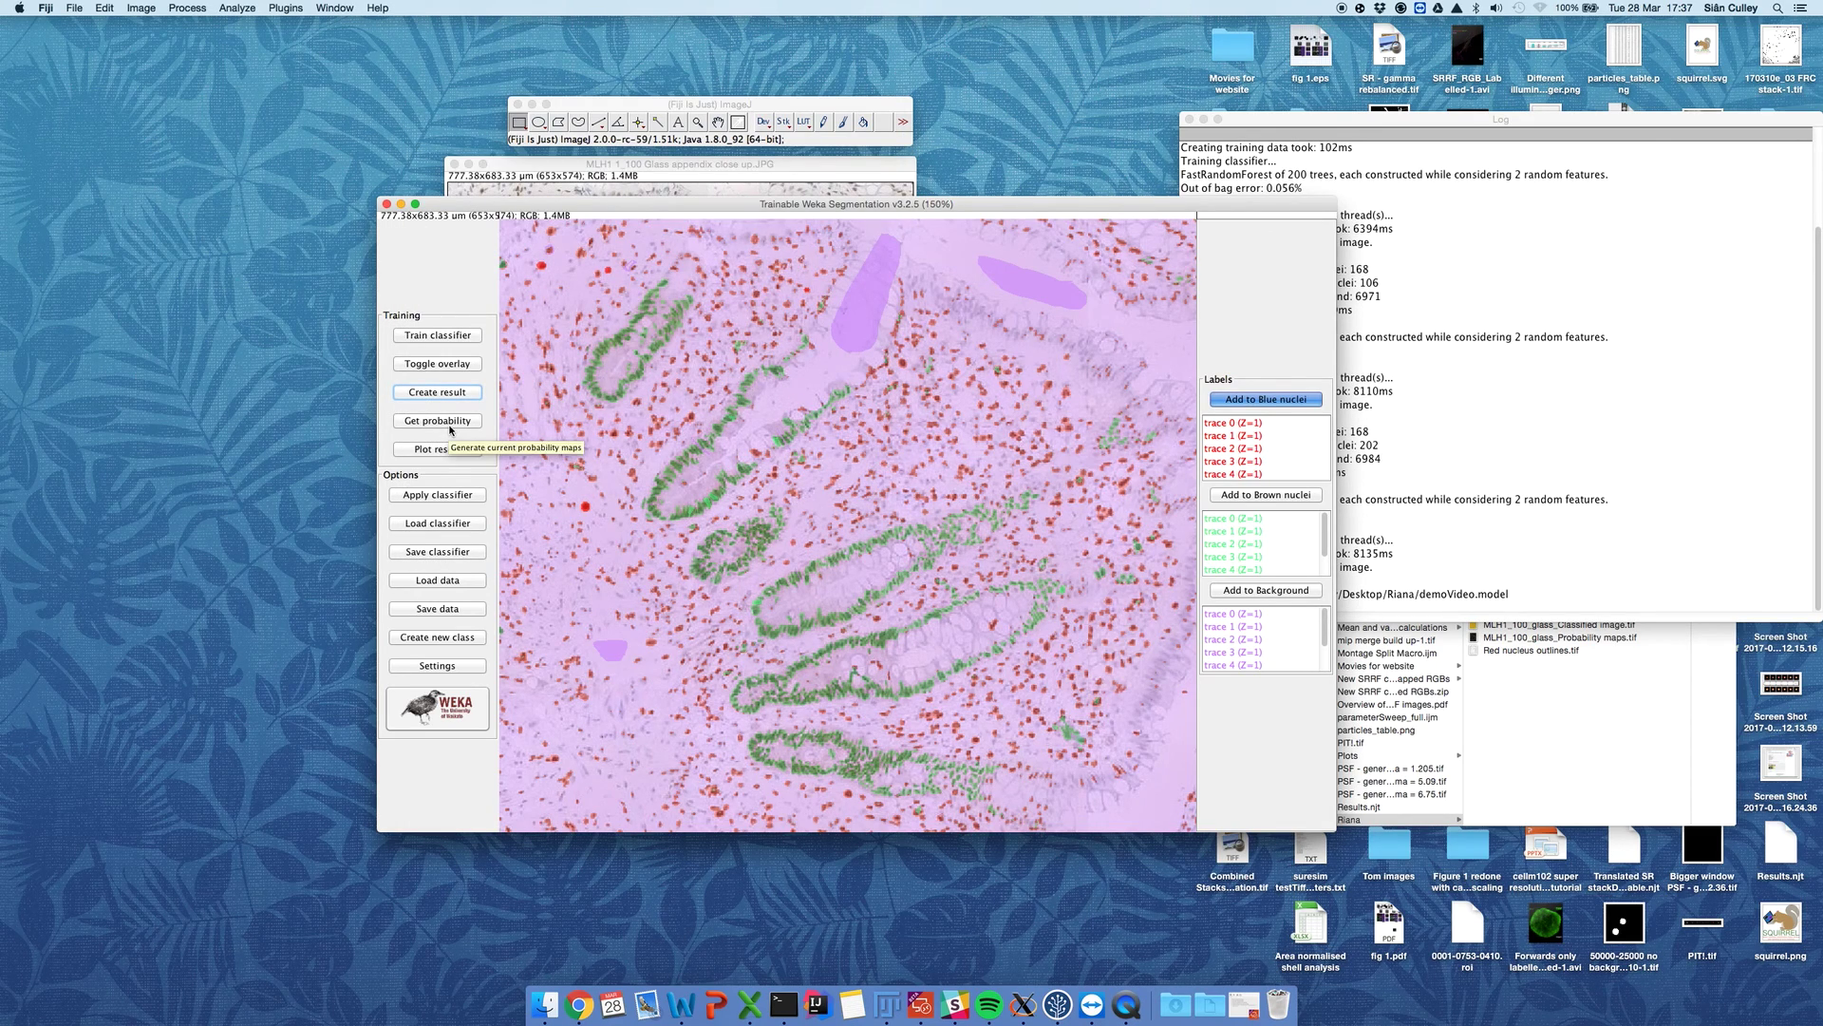
{"action": "left_click", "coordinate": [452, 430]}
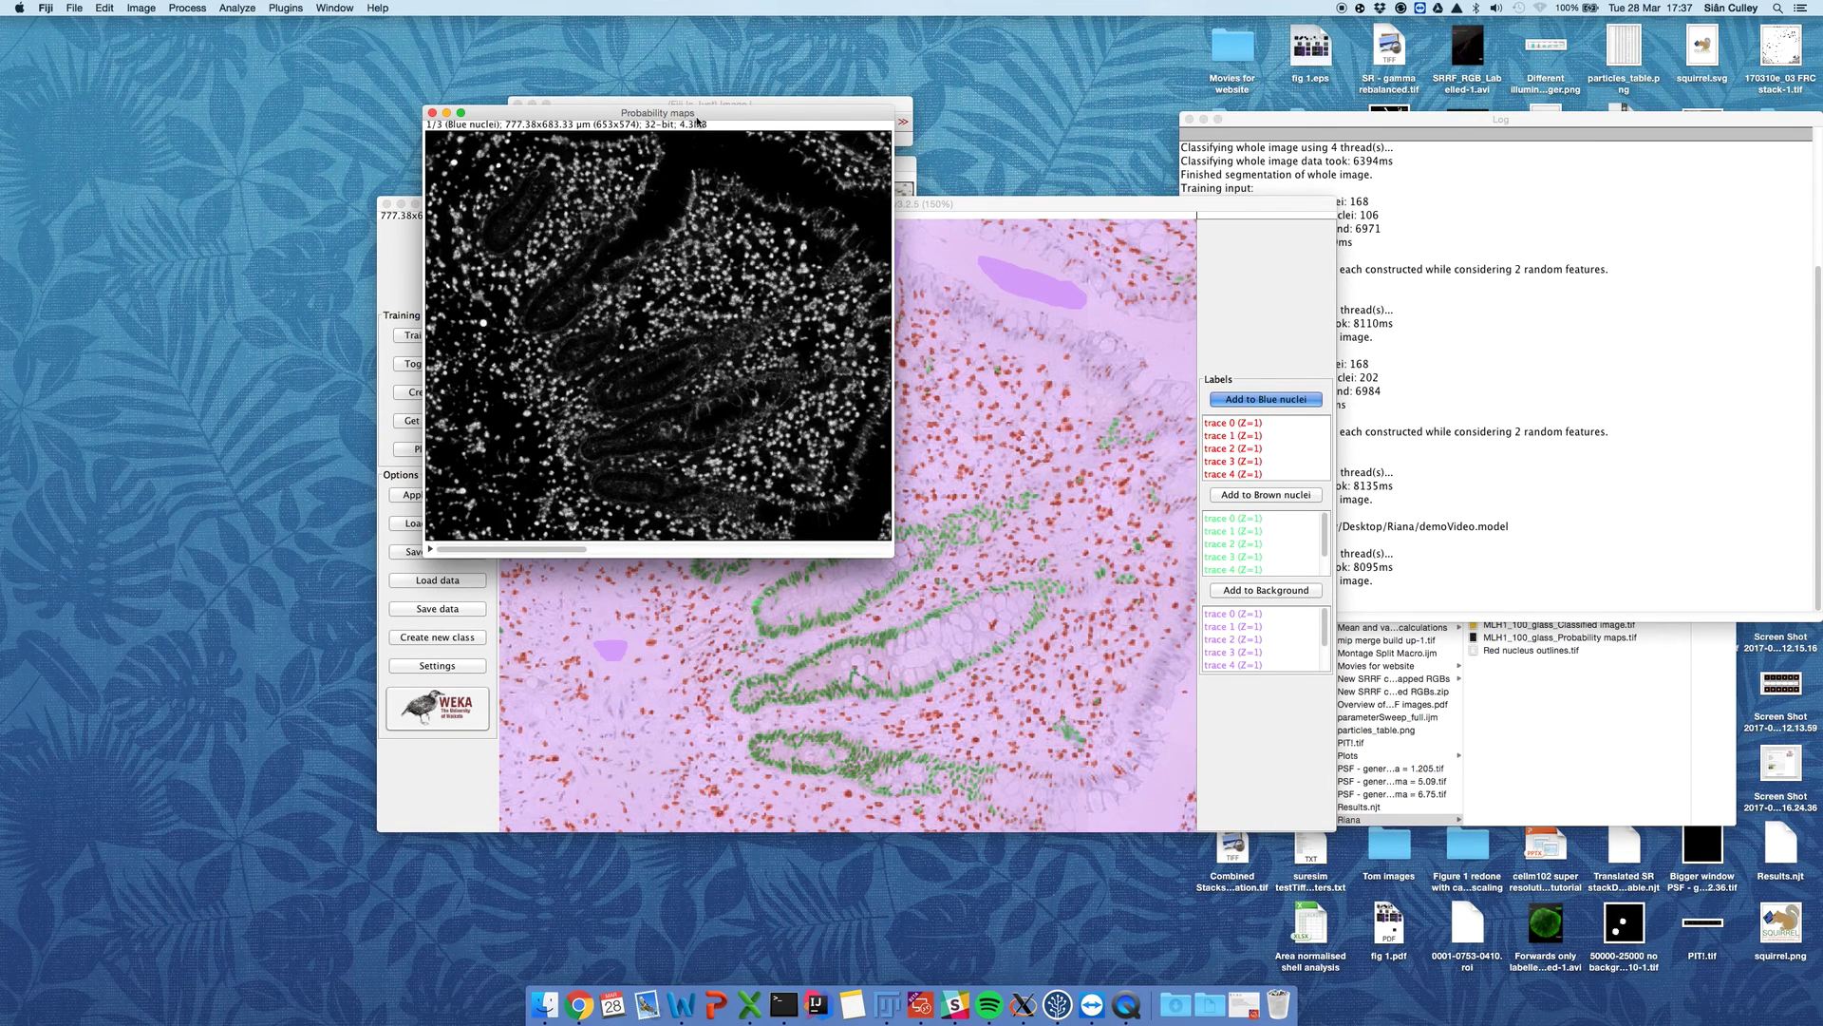
{"action": "key", "text": "plus"}
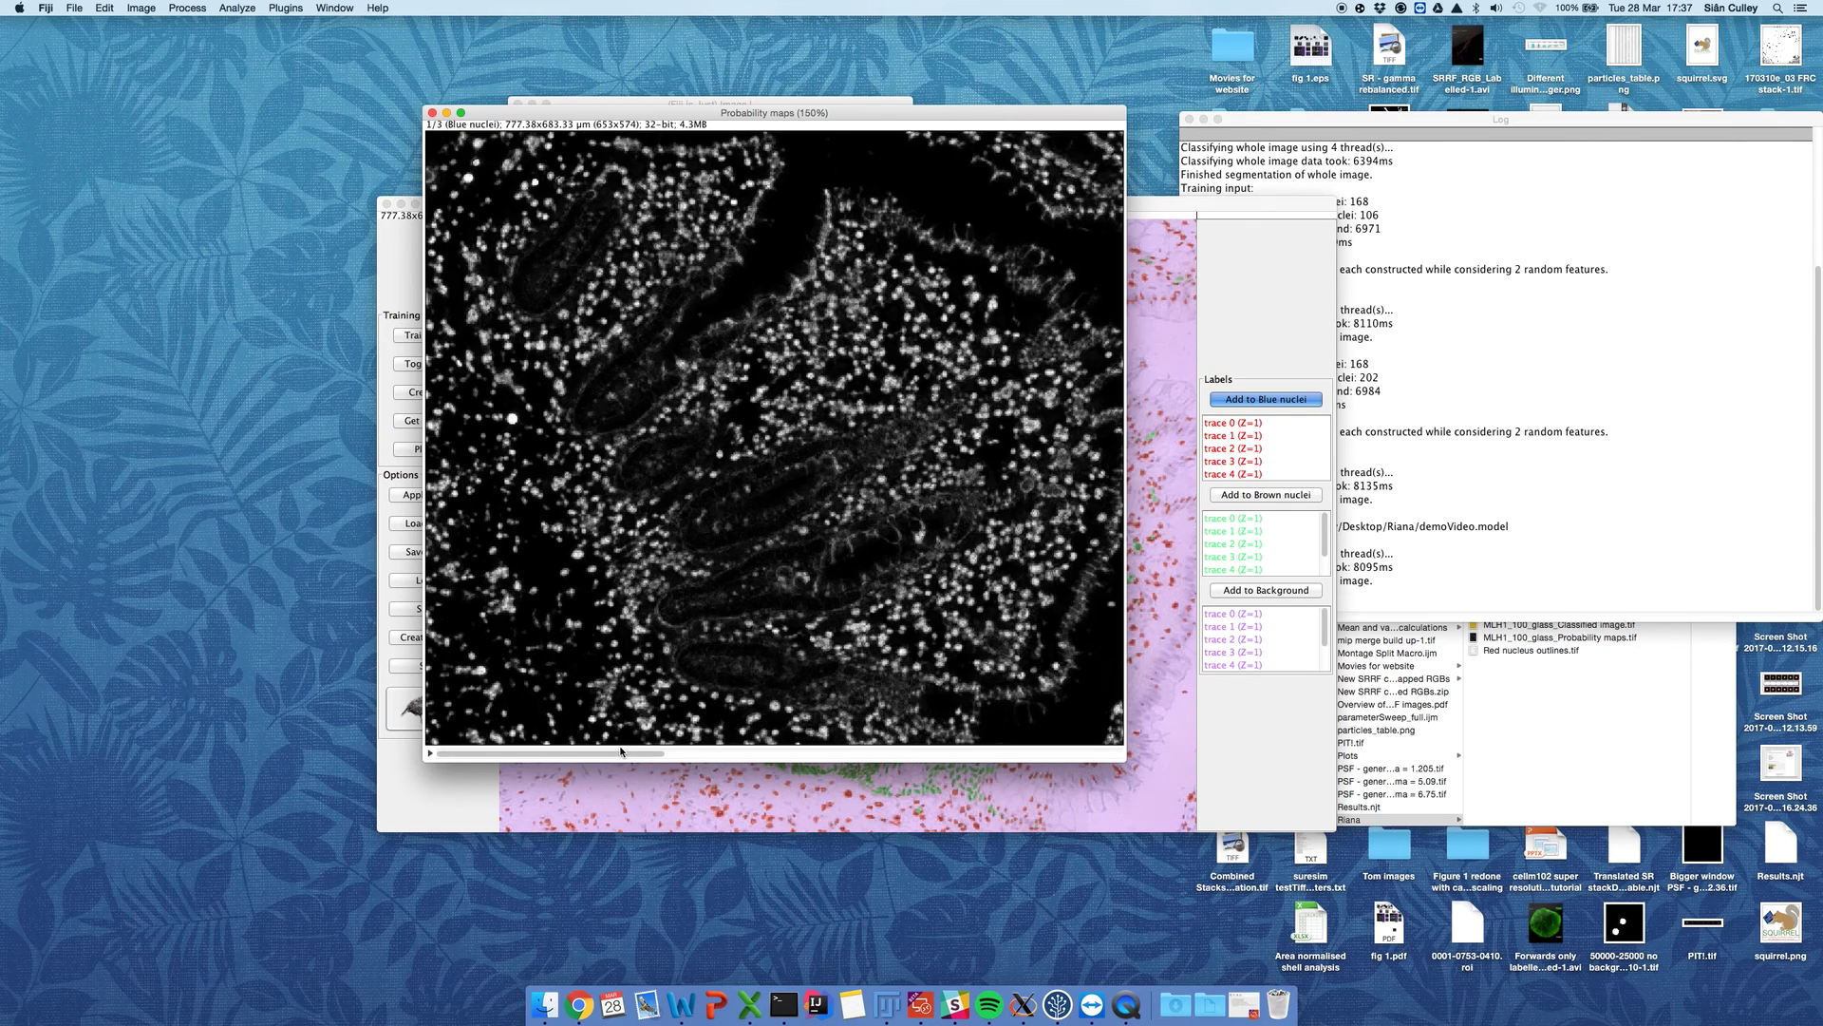
Step: Examine the blue nuclei, brown nuclei and background slices of the probability maps and their pixel values
{"action": "key", "text": "Right"}
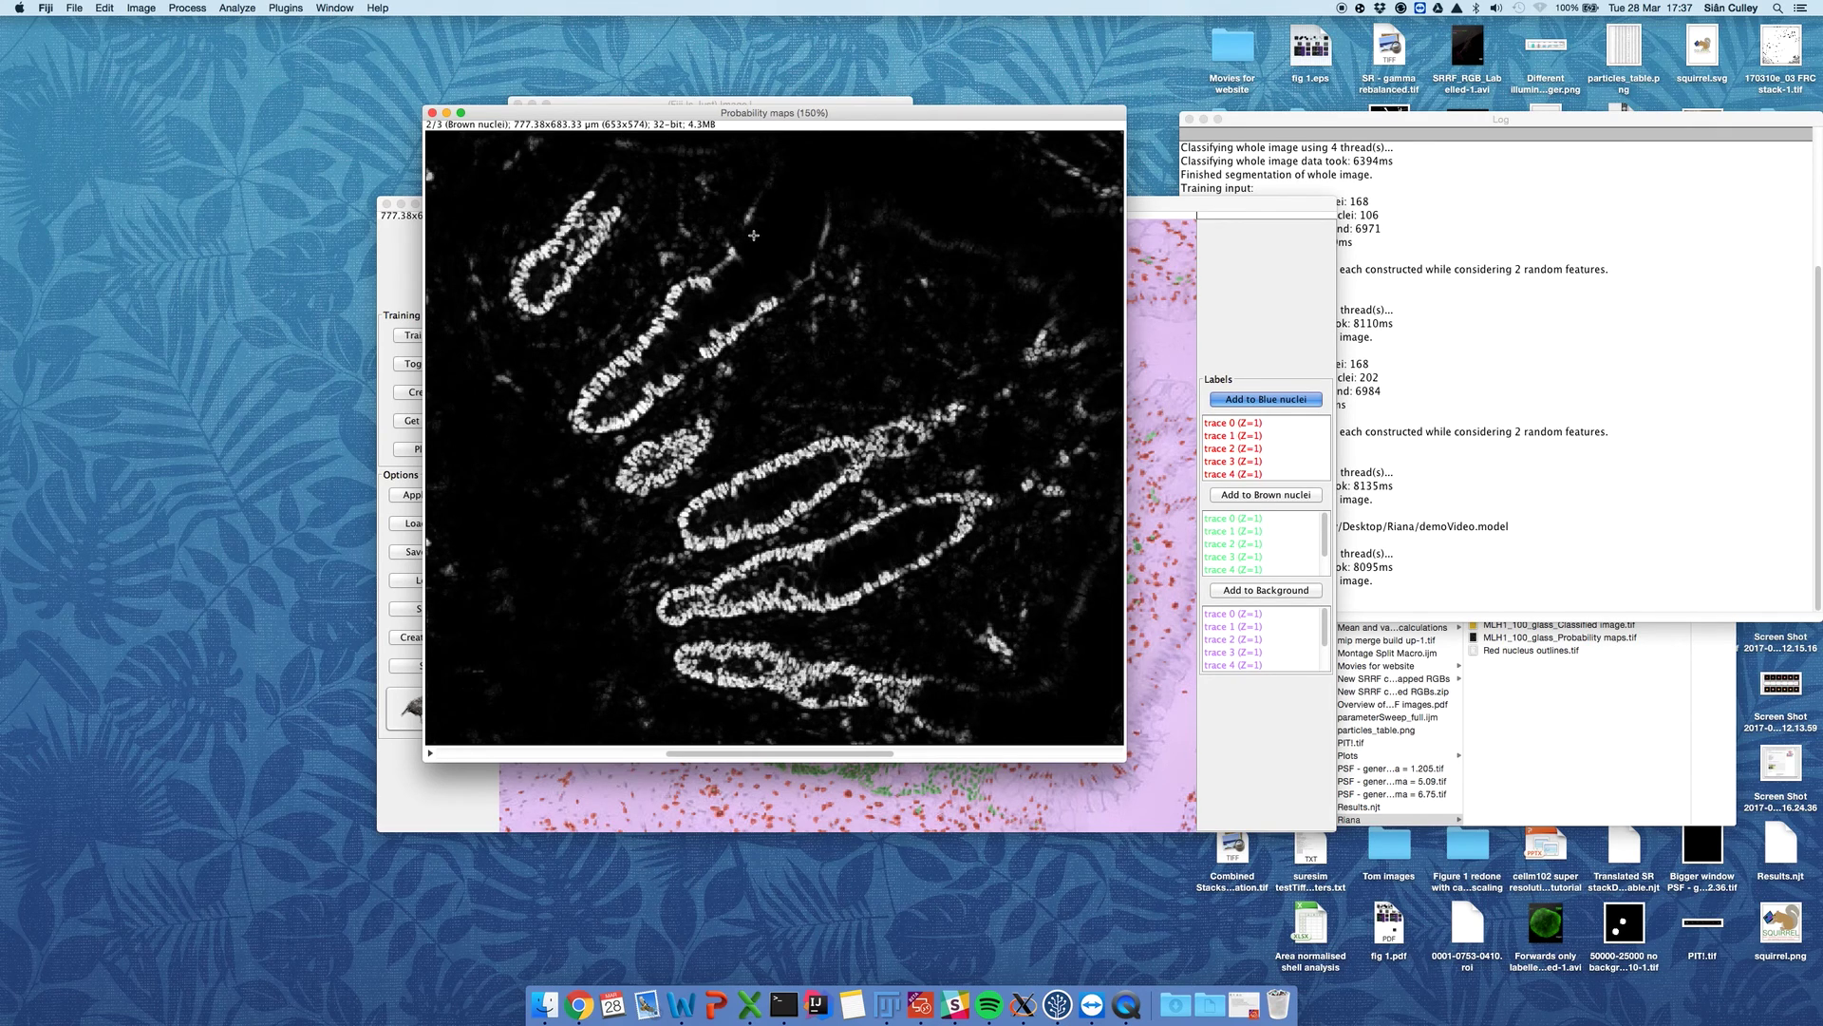
{"action": "key", "text": "Right"}
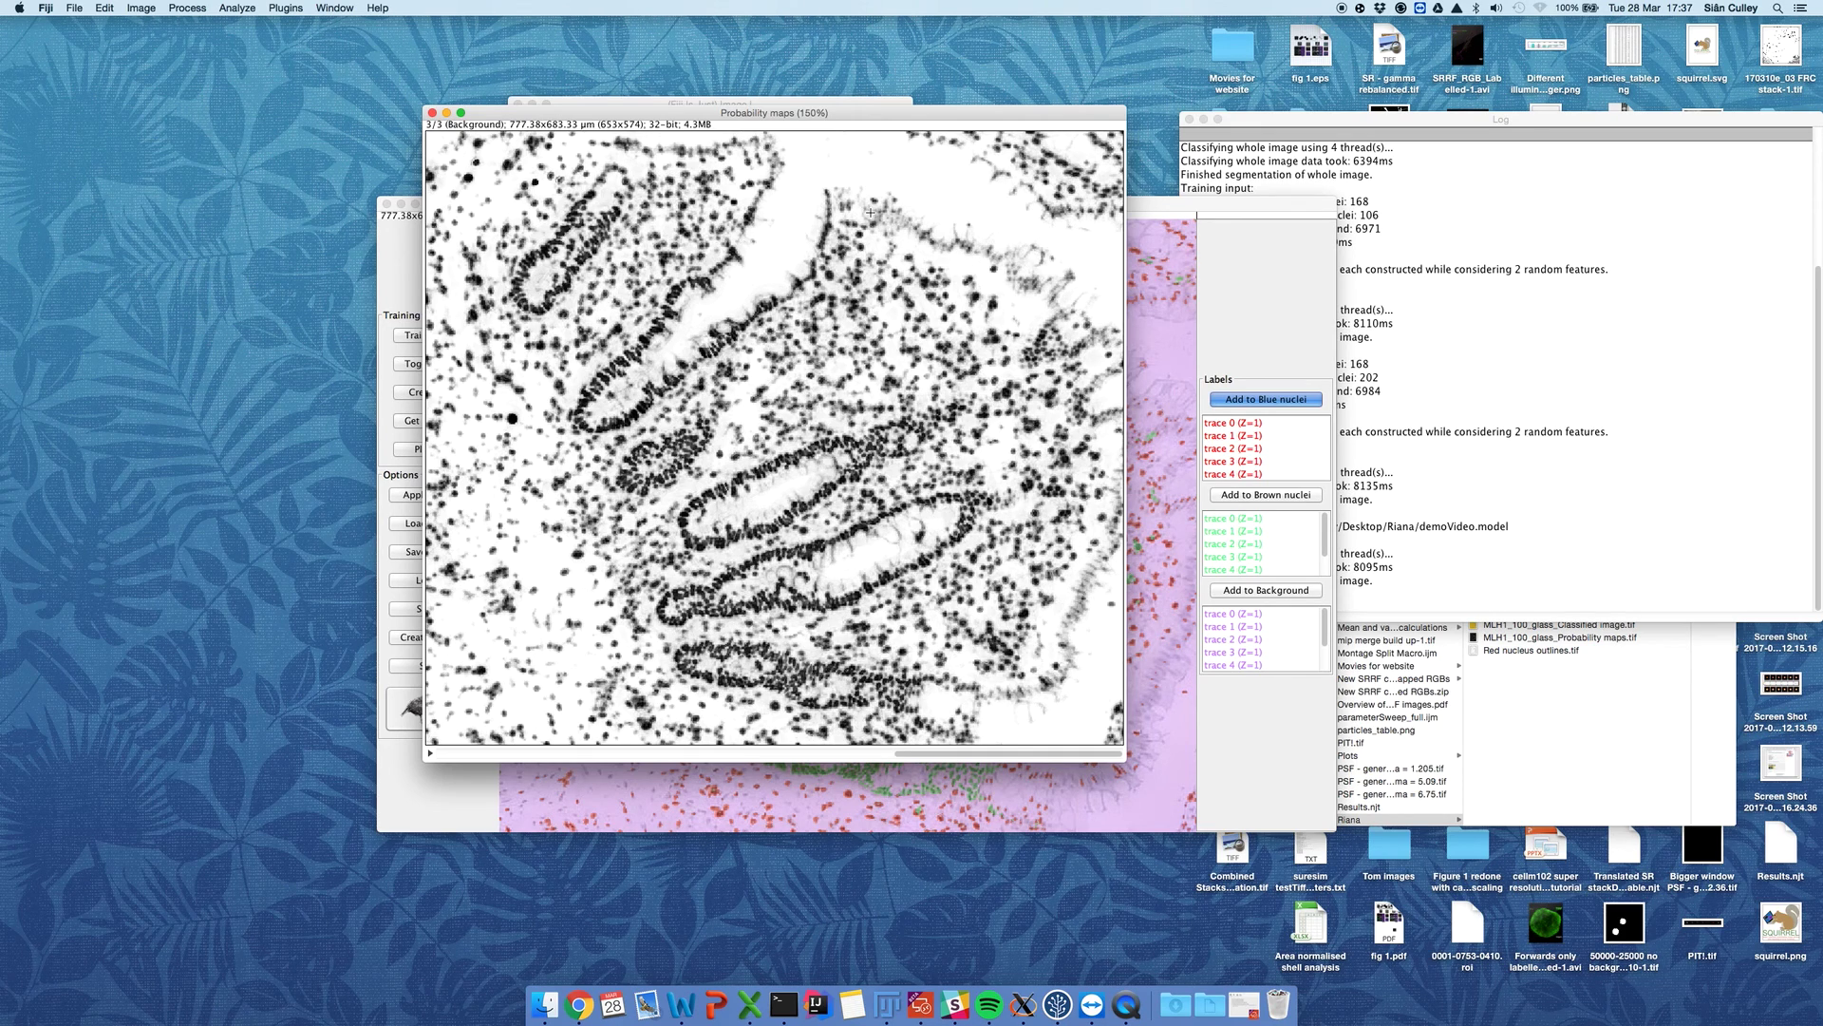
{"action": "left_click_drag", "start_coordinate": [891, 118], "coordinate": [891, 198]}
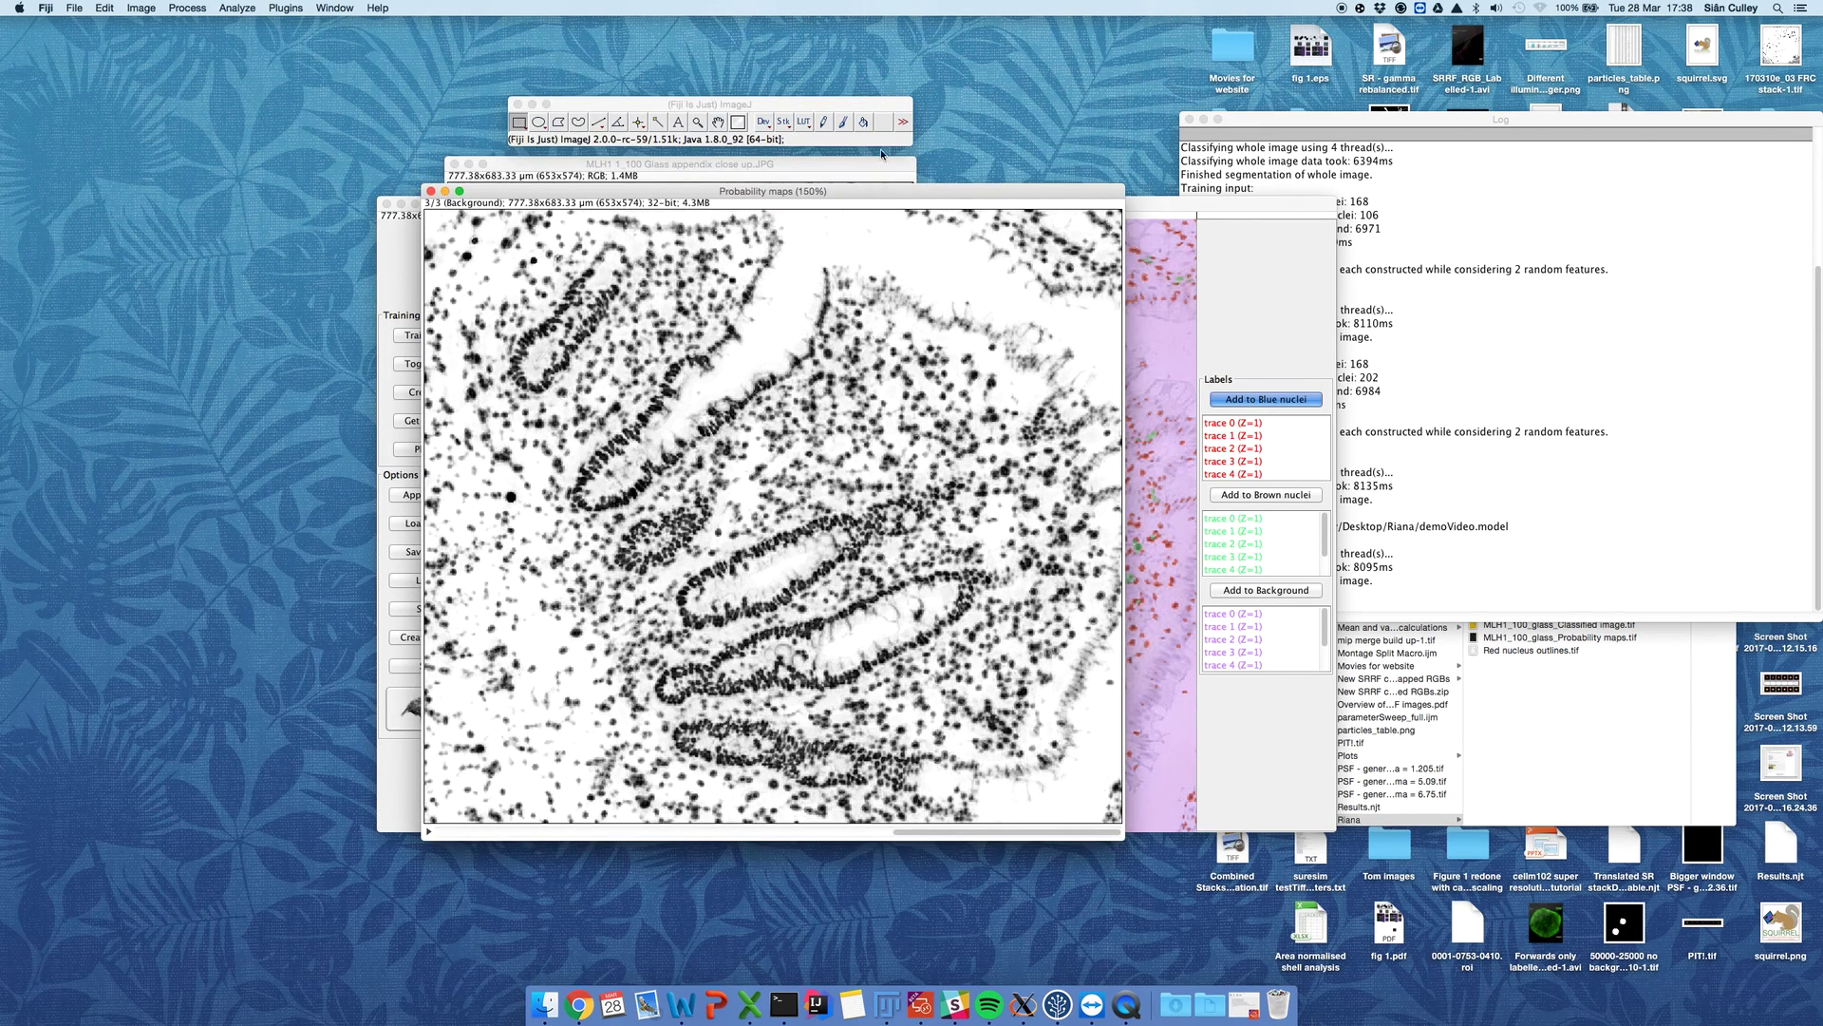
{"action": "left_click", "coordinate": [887, 107]}
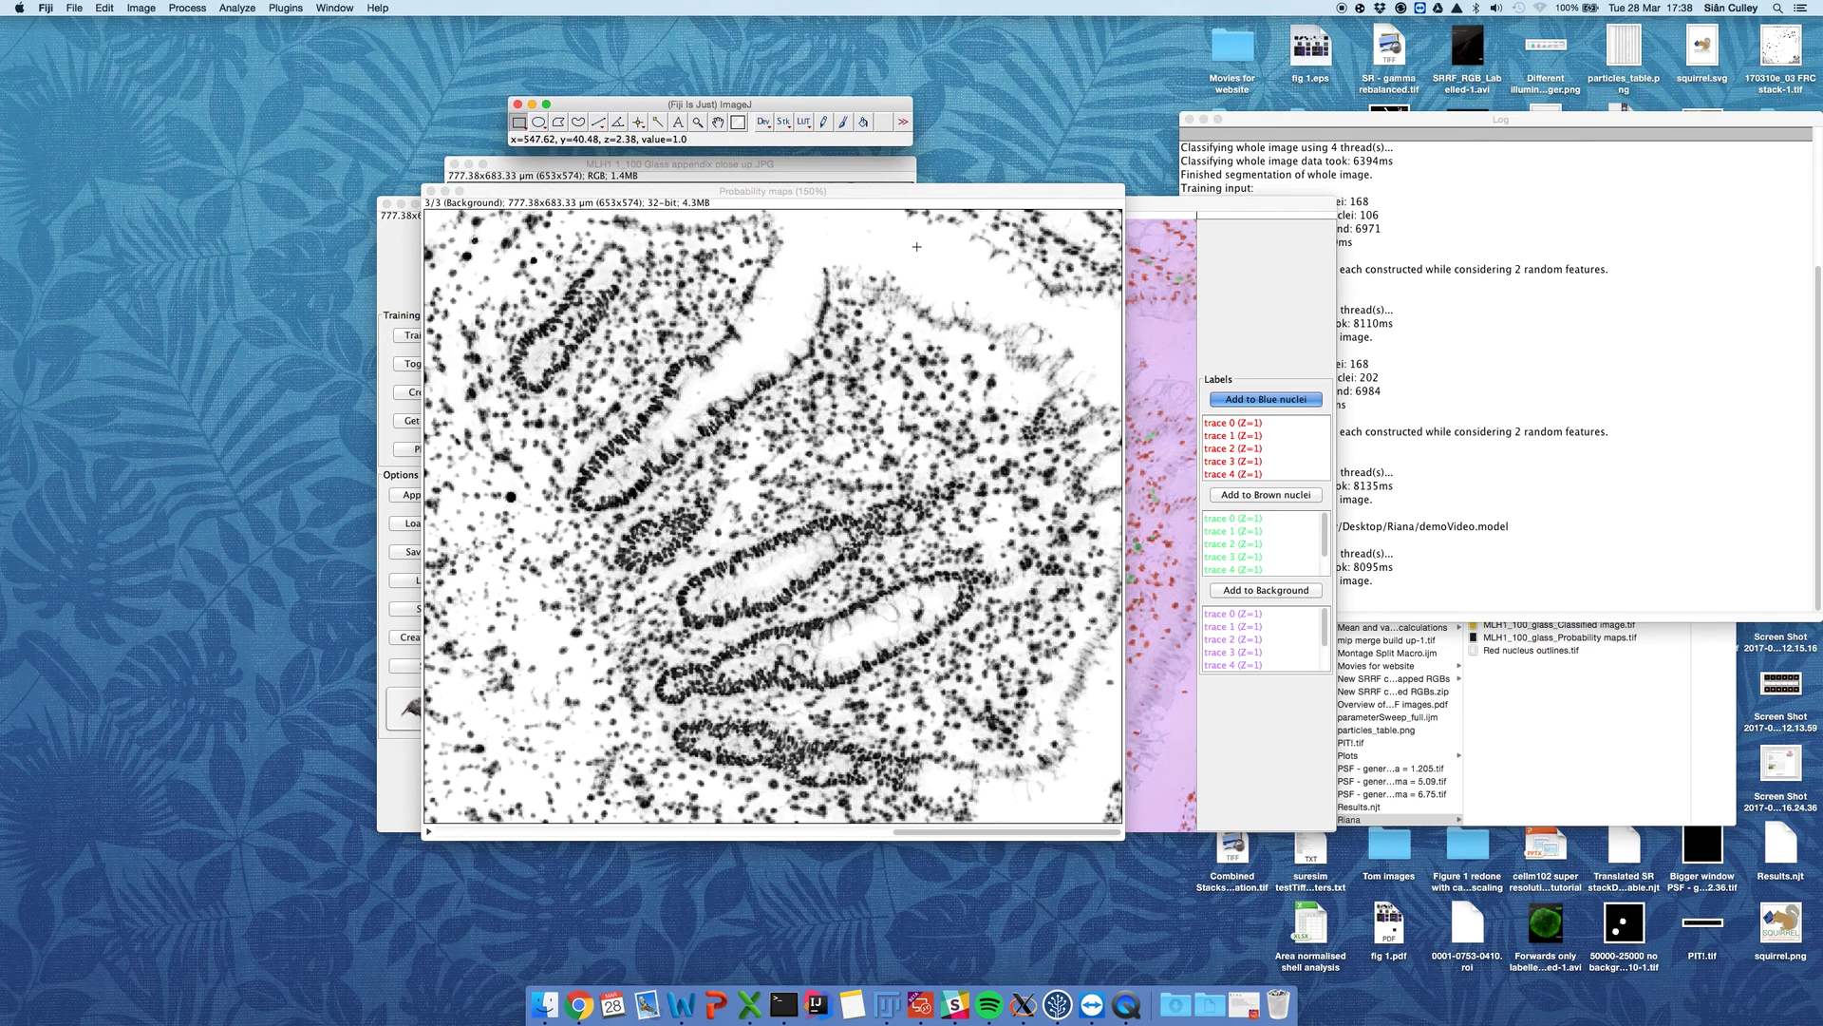
{"action": "scroll", "coordinate": [916, 247], "scroll_direction": "up", "scroll_amount": 1}
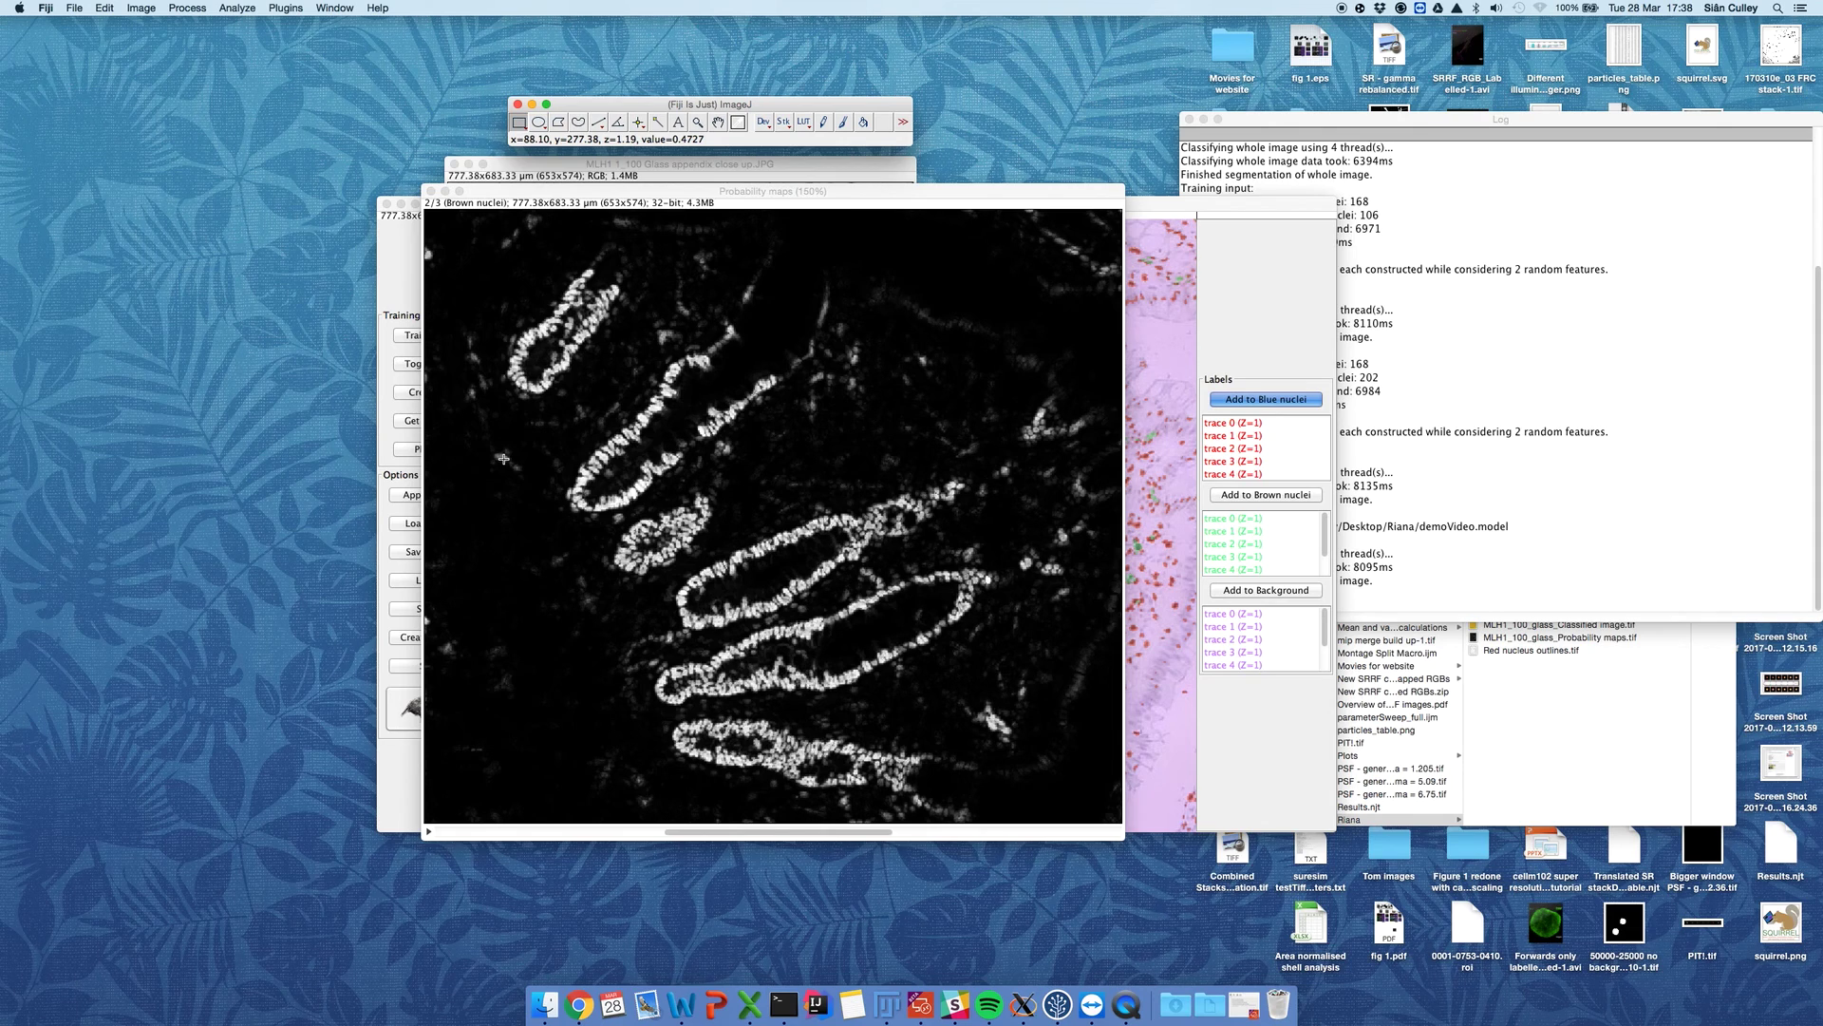
{"action": "scroll", "coordinate": [503, 459], "scroll_direction": "up", "scroll_amount": 1}
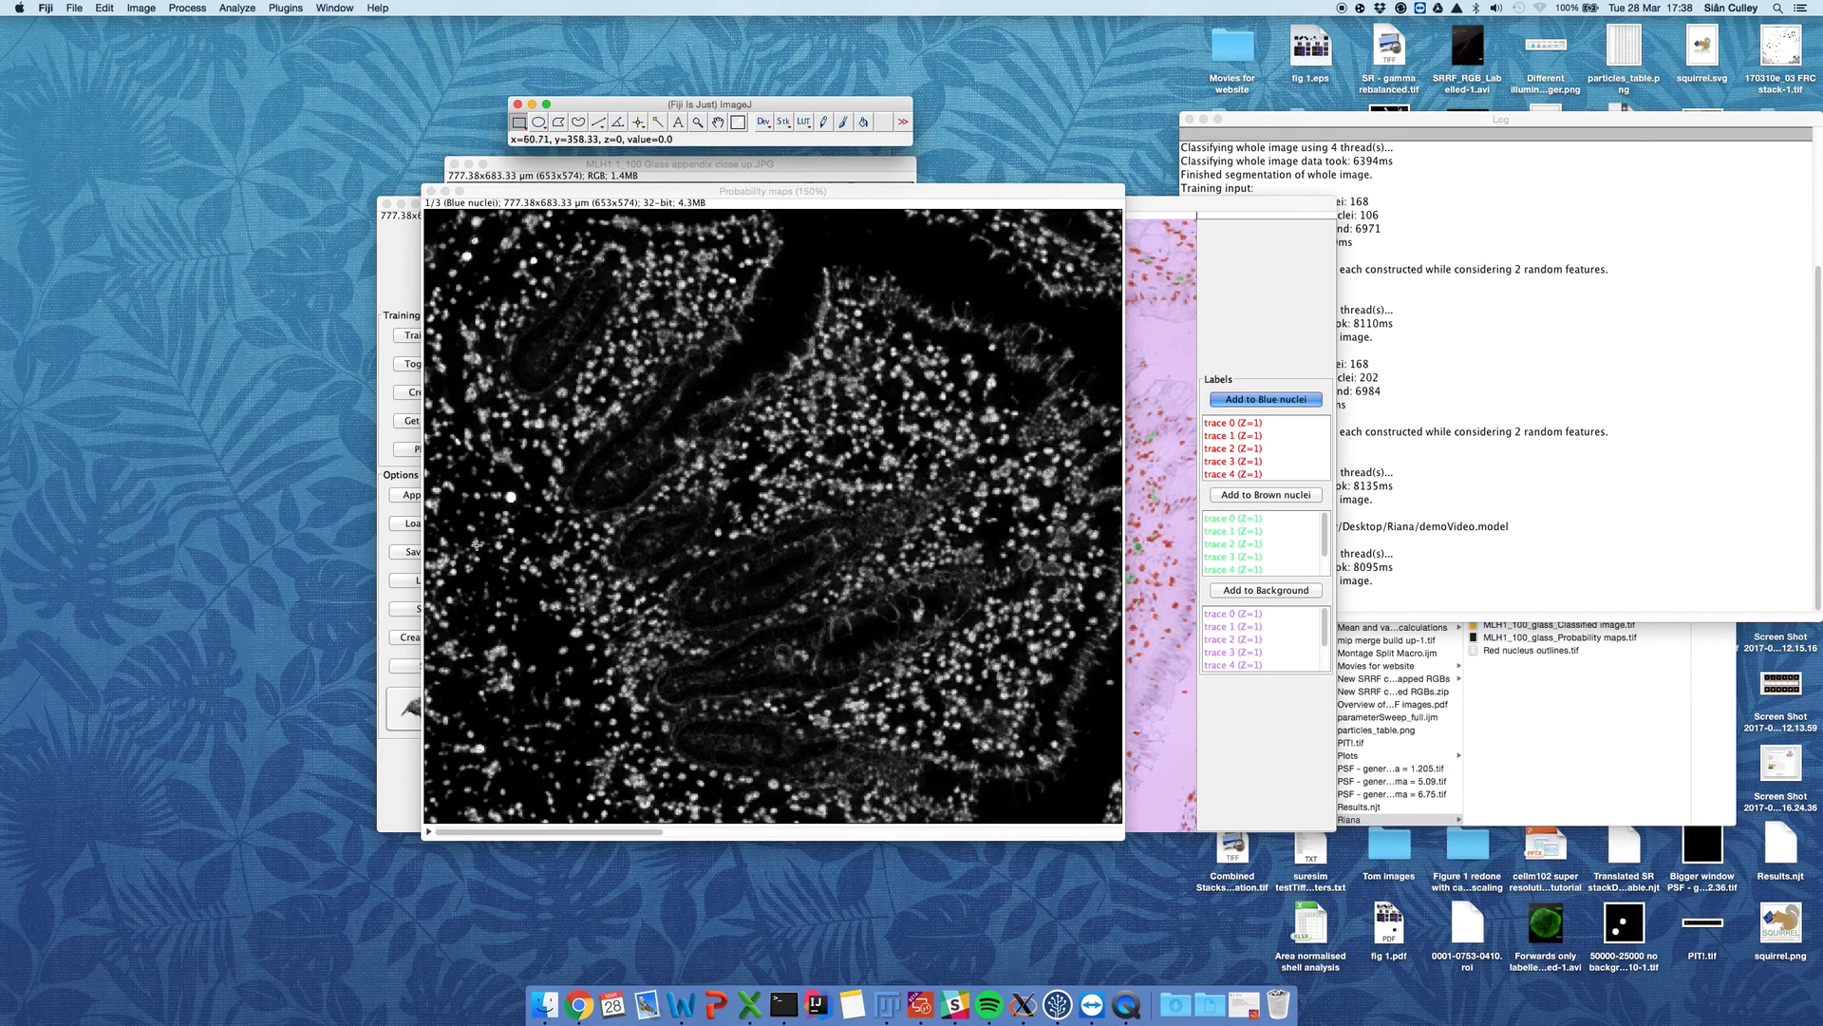
{"action": "left_click", "coordinate": [853, 190]}
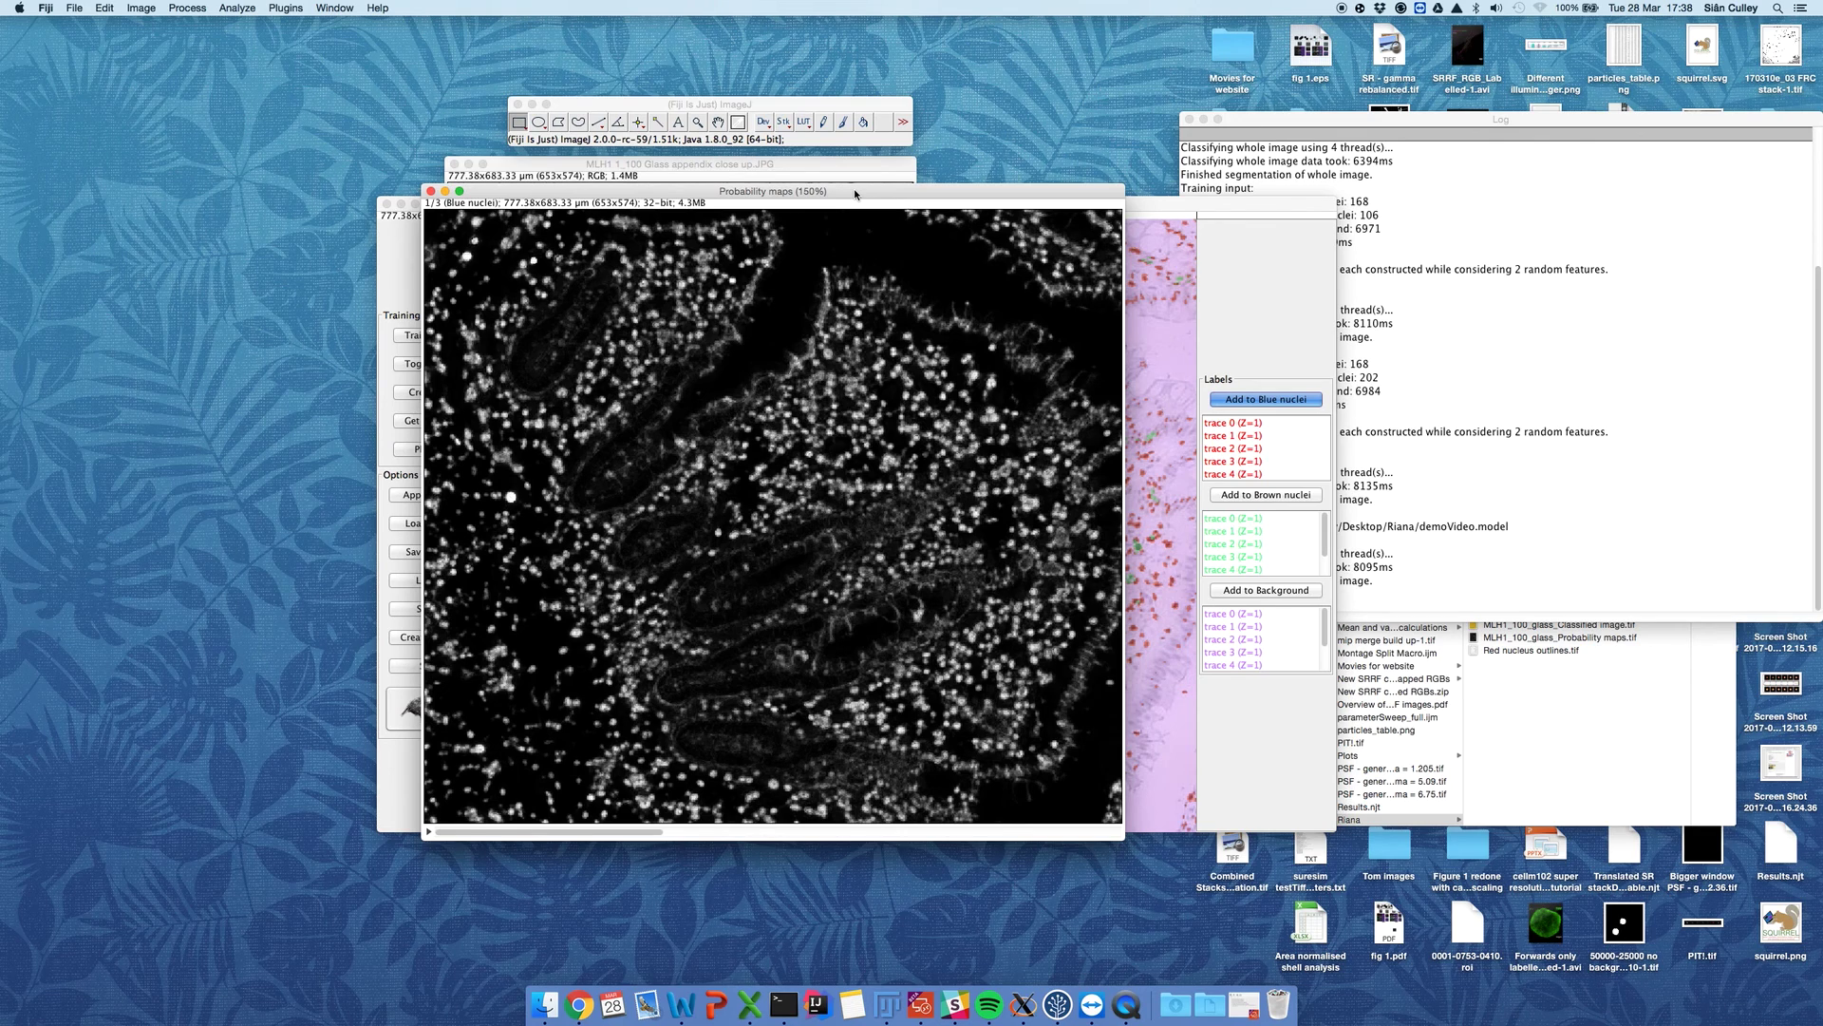
{"action": "left_click_drag", "start_coordinate": [853, 188], "coordinate": [1222, 163]}
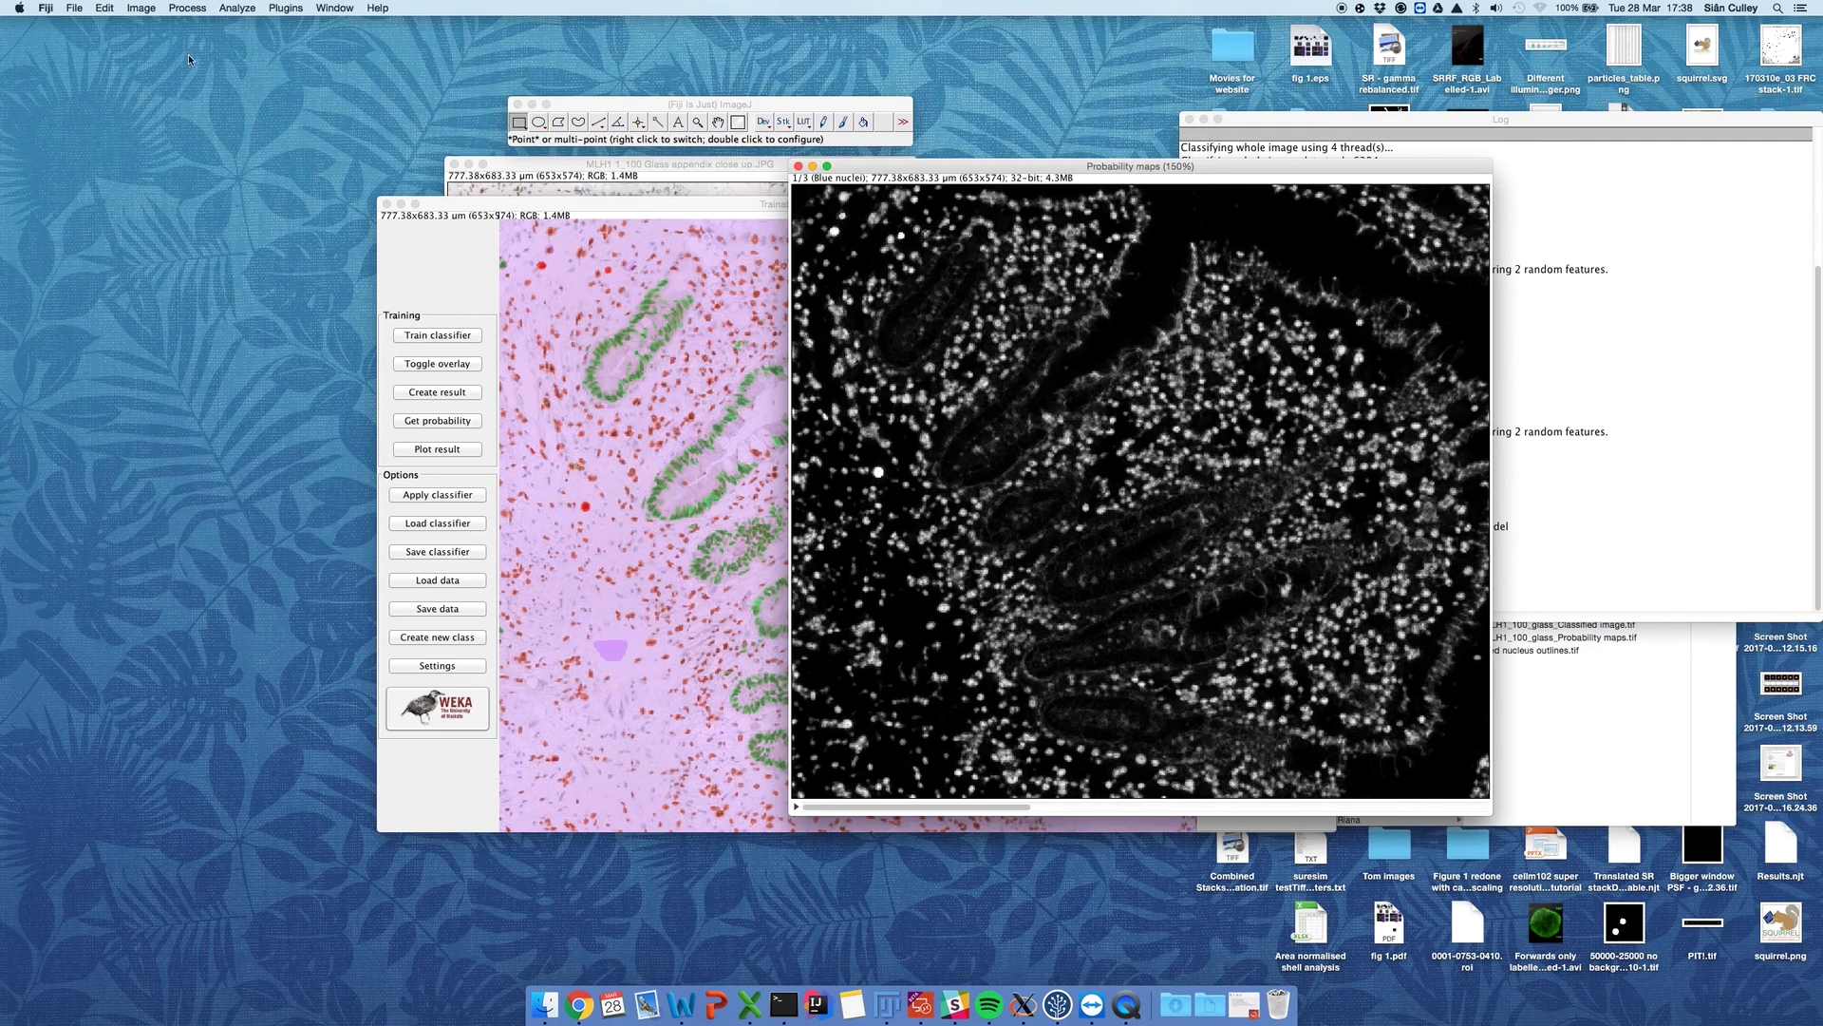
{"action": "left_click", "coordinate": [143, 9]}
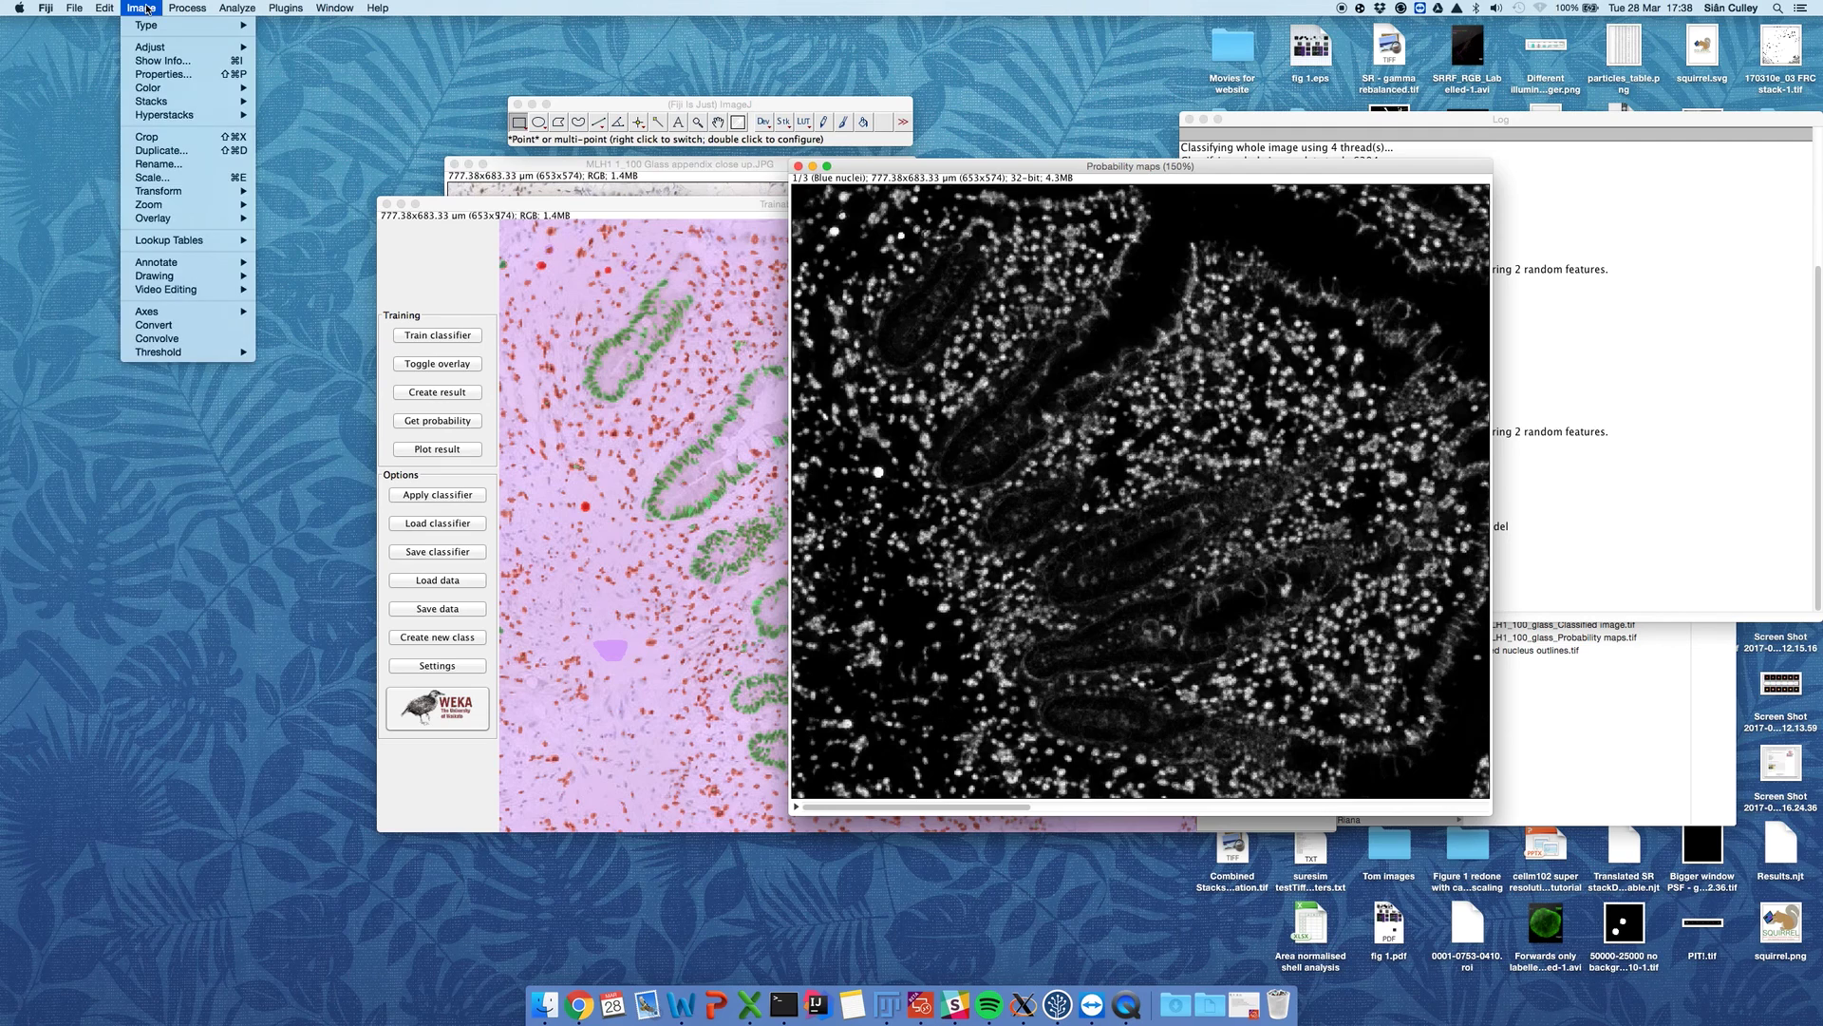
{"action": "left_click", "coordinate": [232, 150]}
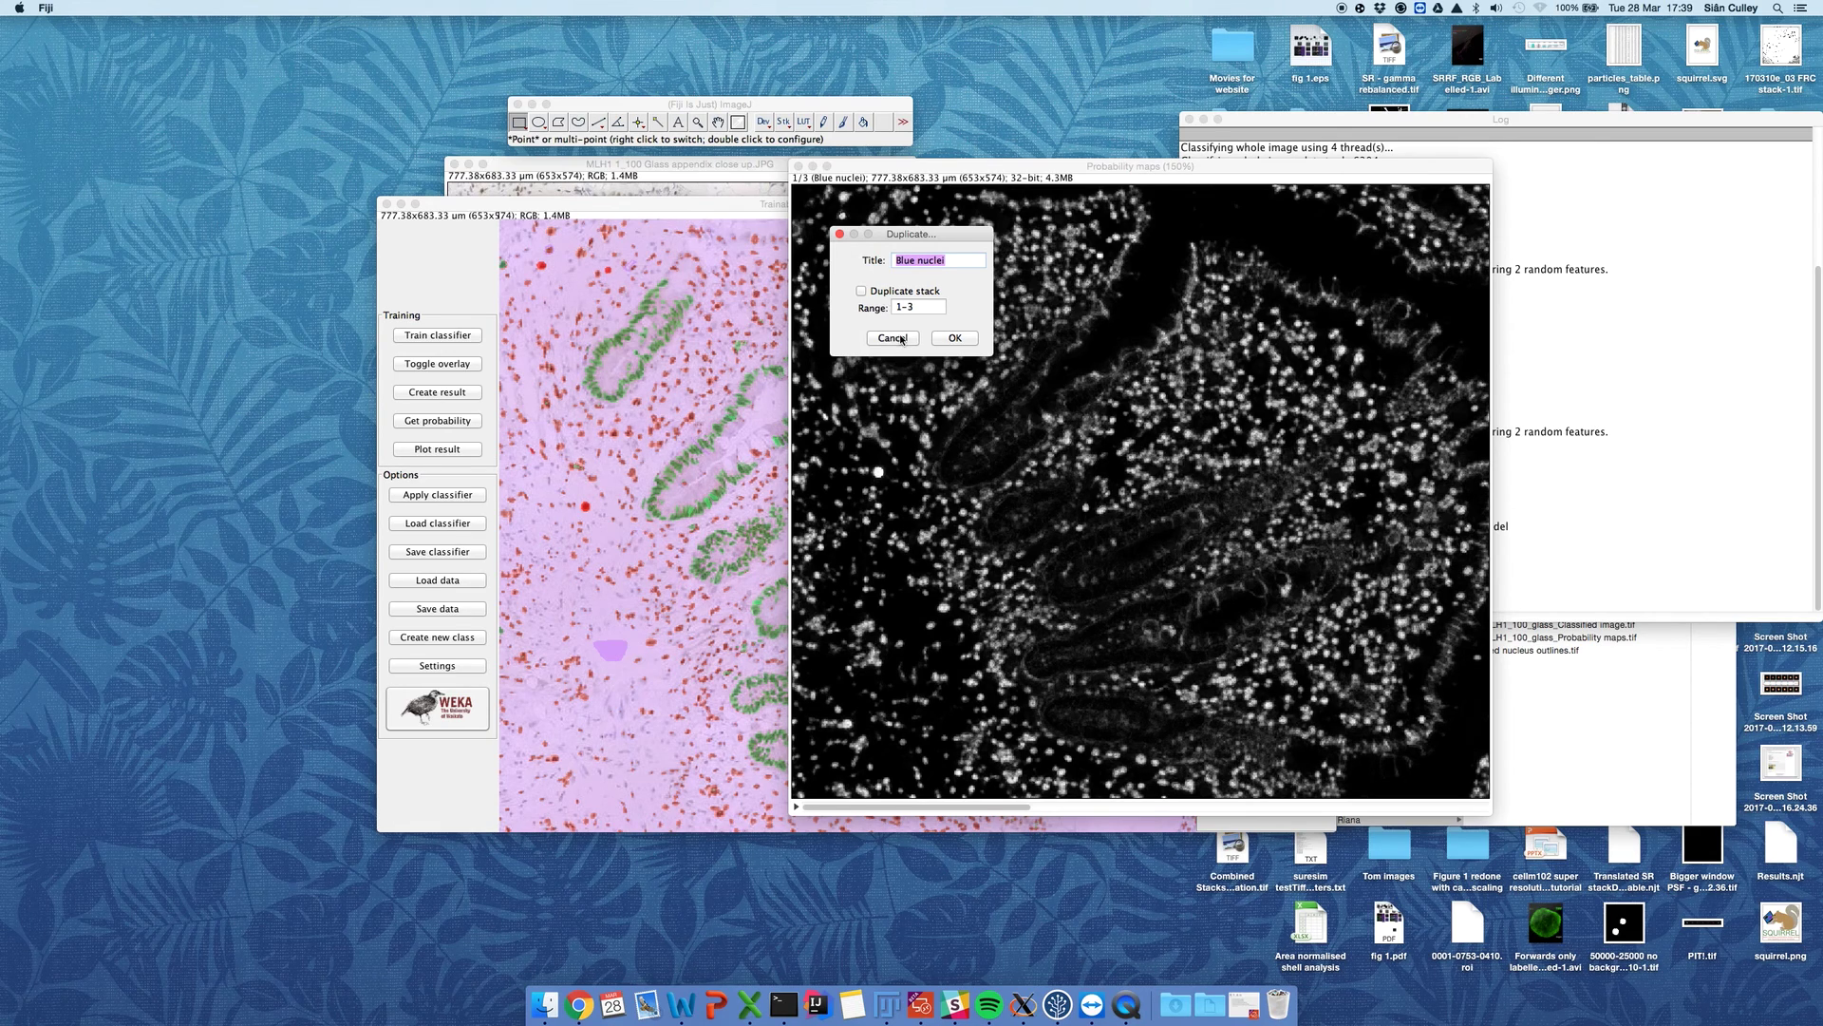
{"action": "left_click", "coordinate": [894, 339]}
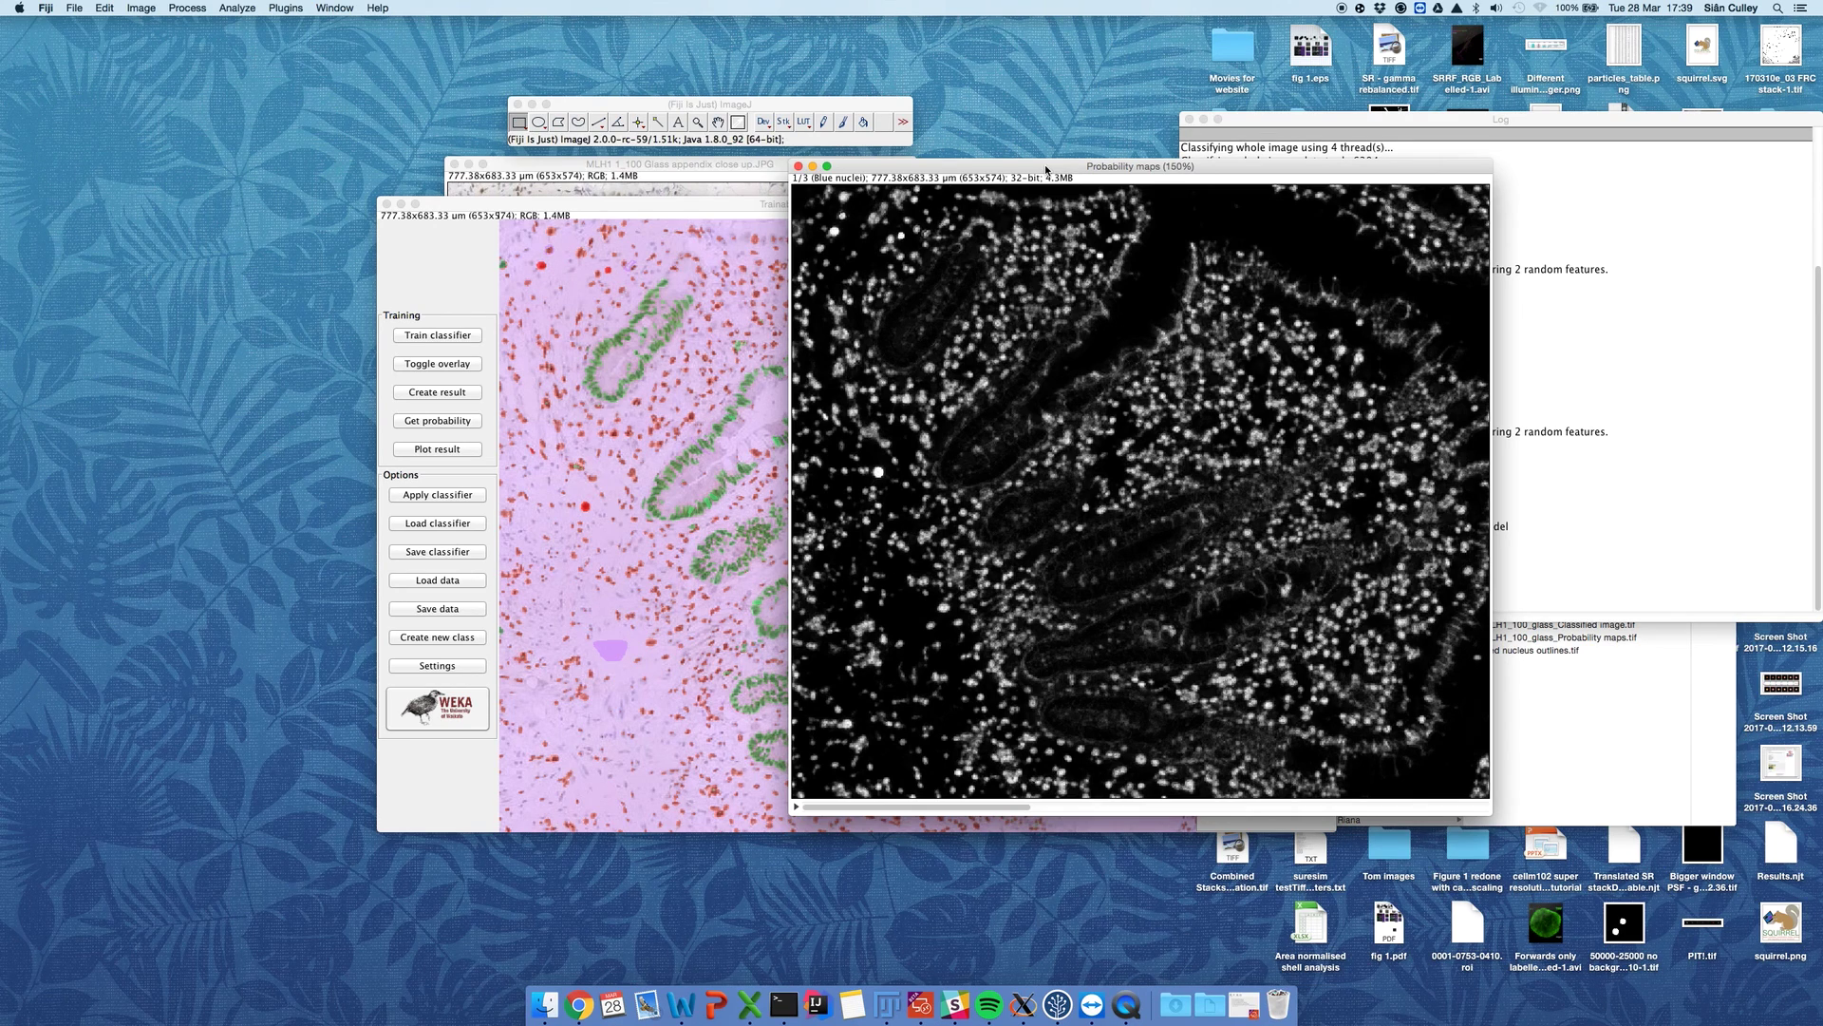
{"action": "key", "text": "Right"}
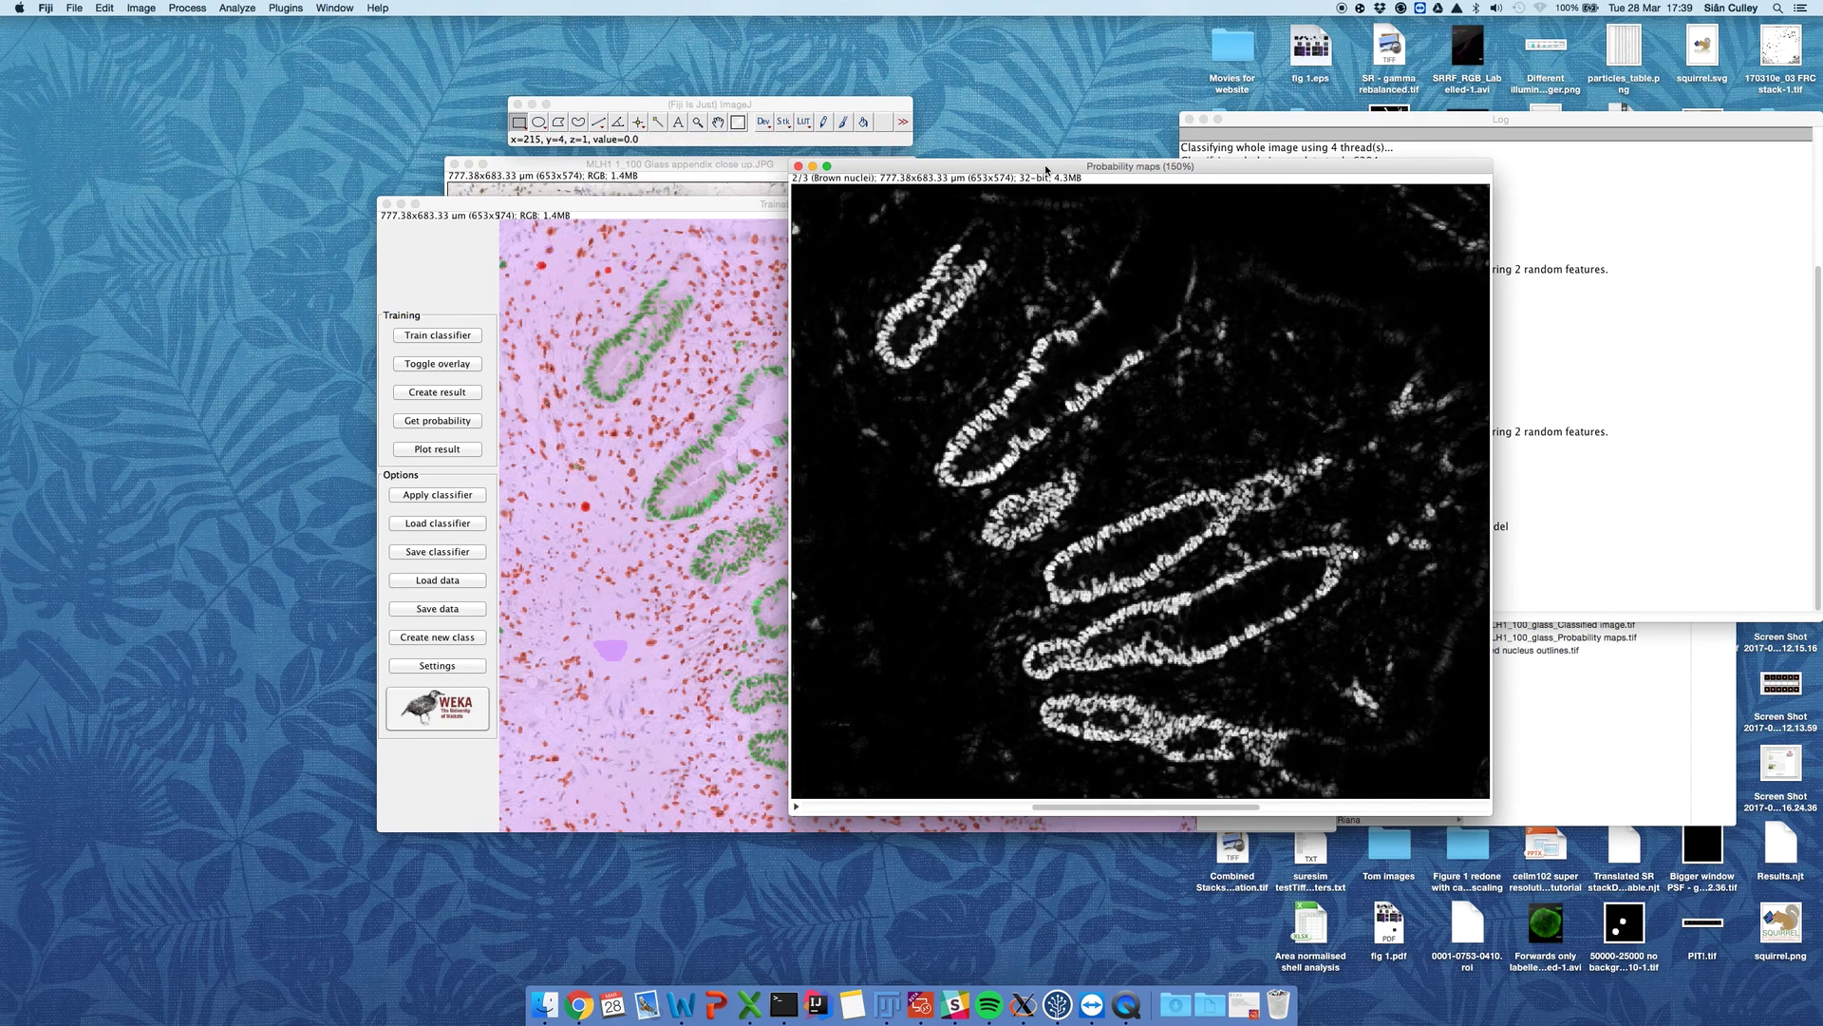
{"action": "key", "text": "shift+super+d"}
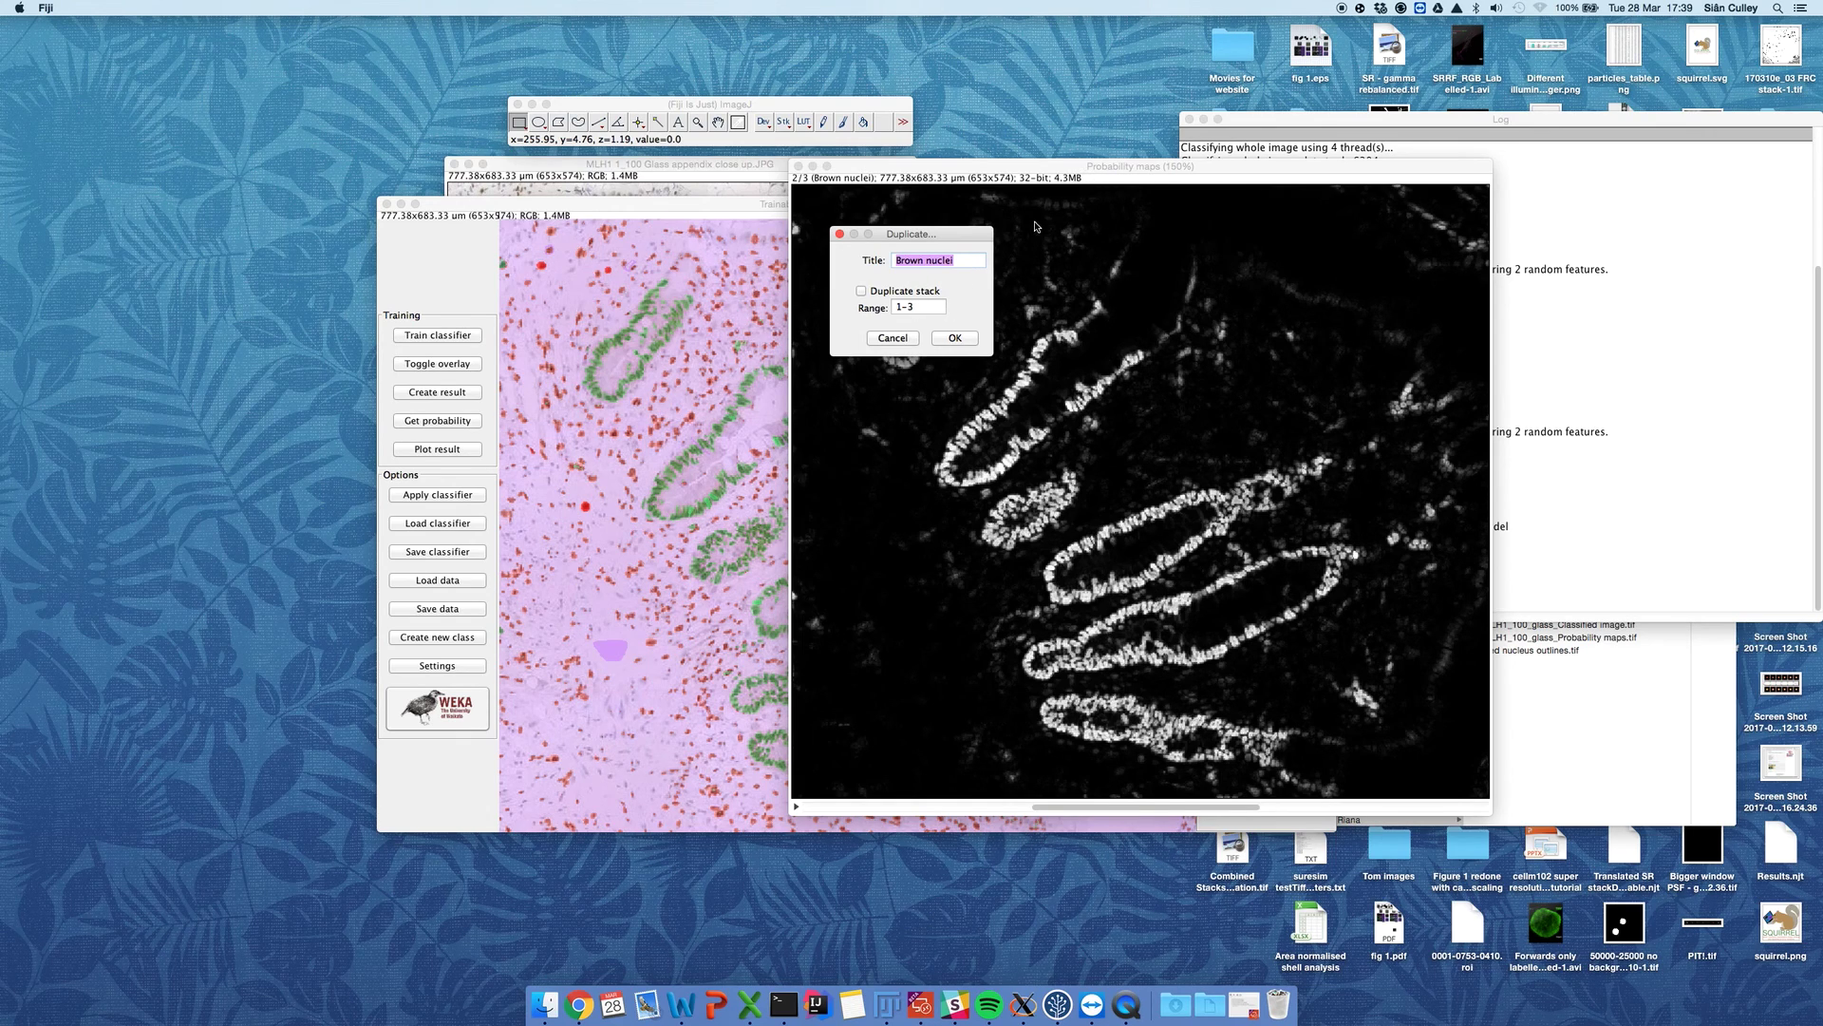
{"action": "left_click", "coordinate": [891, 339]}
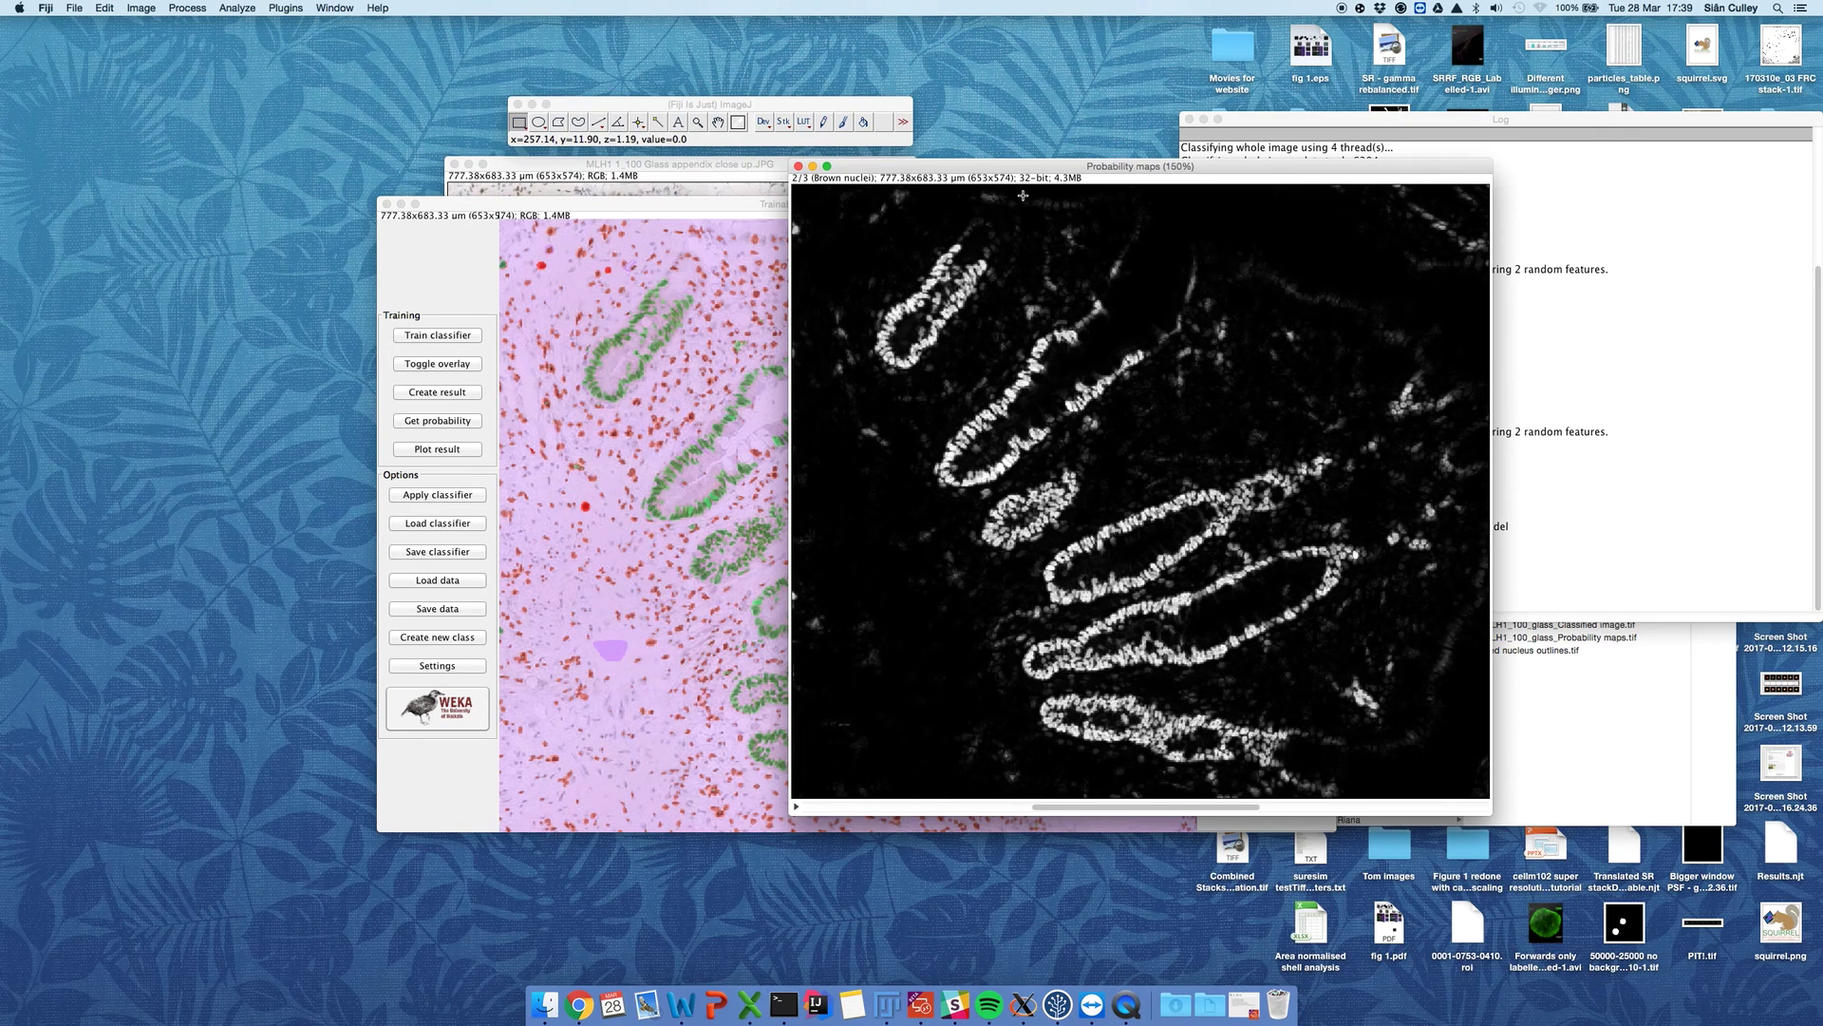
Step: Duplicate only the blue nuclei slice of the probability maps as a separate image, enlarged to 150% and placed beside the stack
{"action": "scroll", "coordinate": [1022, 195], "scroll_direction": "up", "scroll_amount": 1}
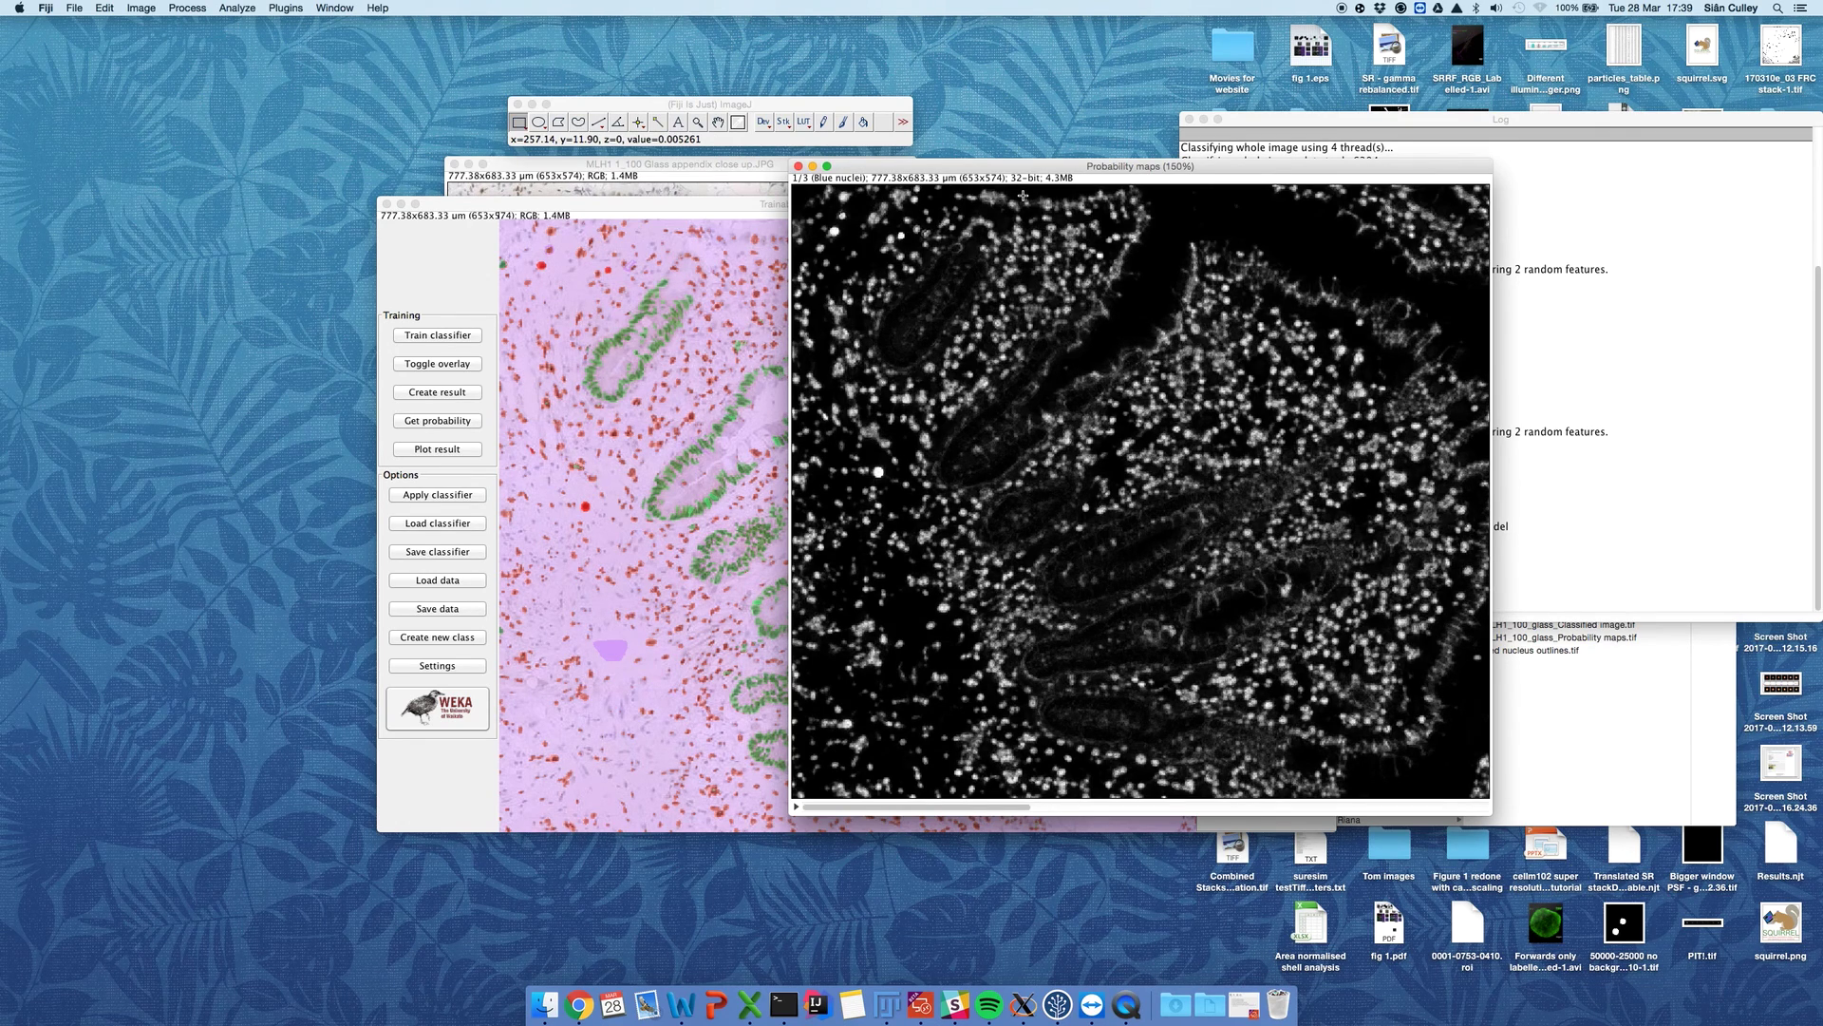
{"action": "key", "text": "super+shift+d"}
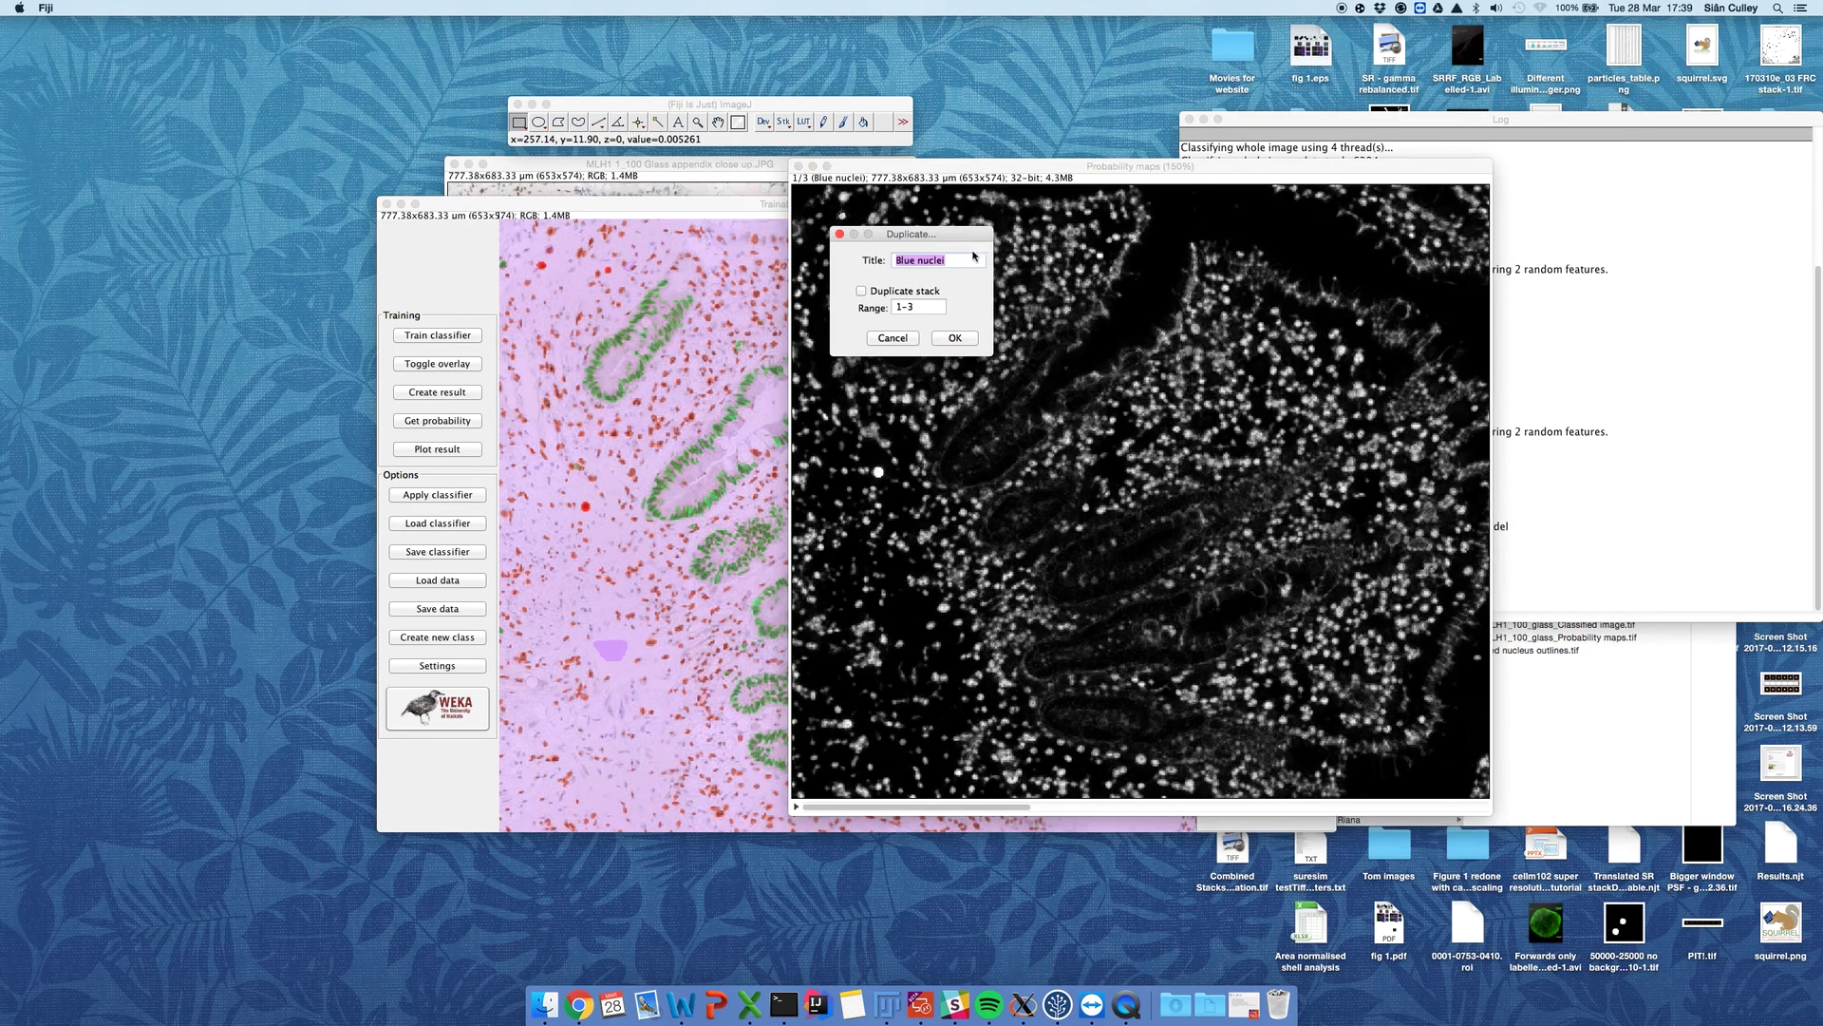
{"action": "left_click", "coordinate": [961, 340]}
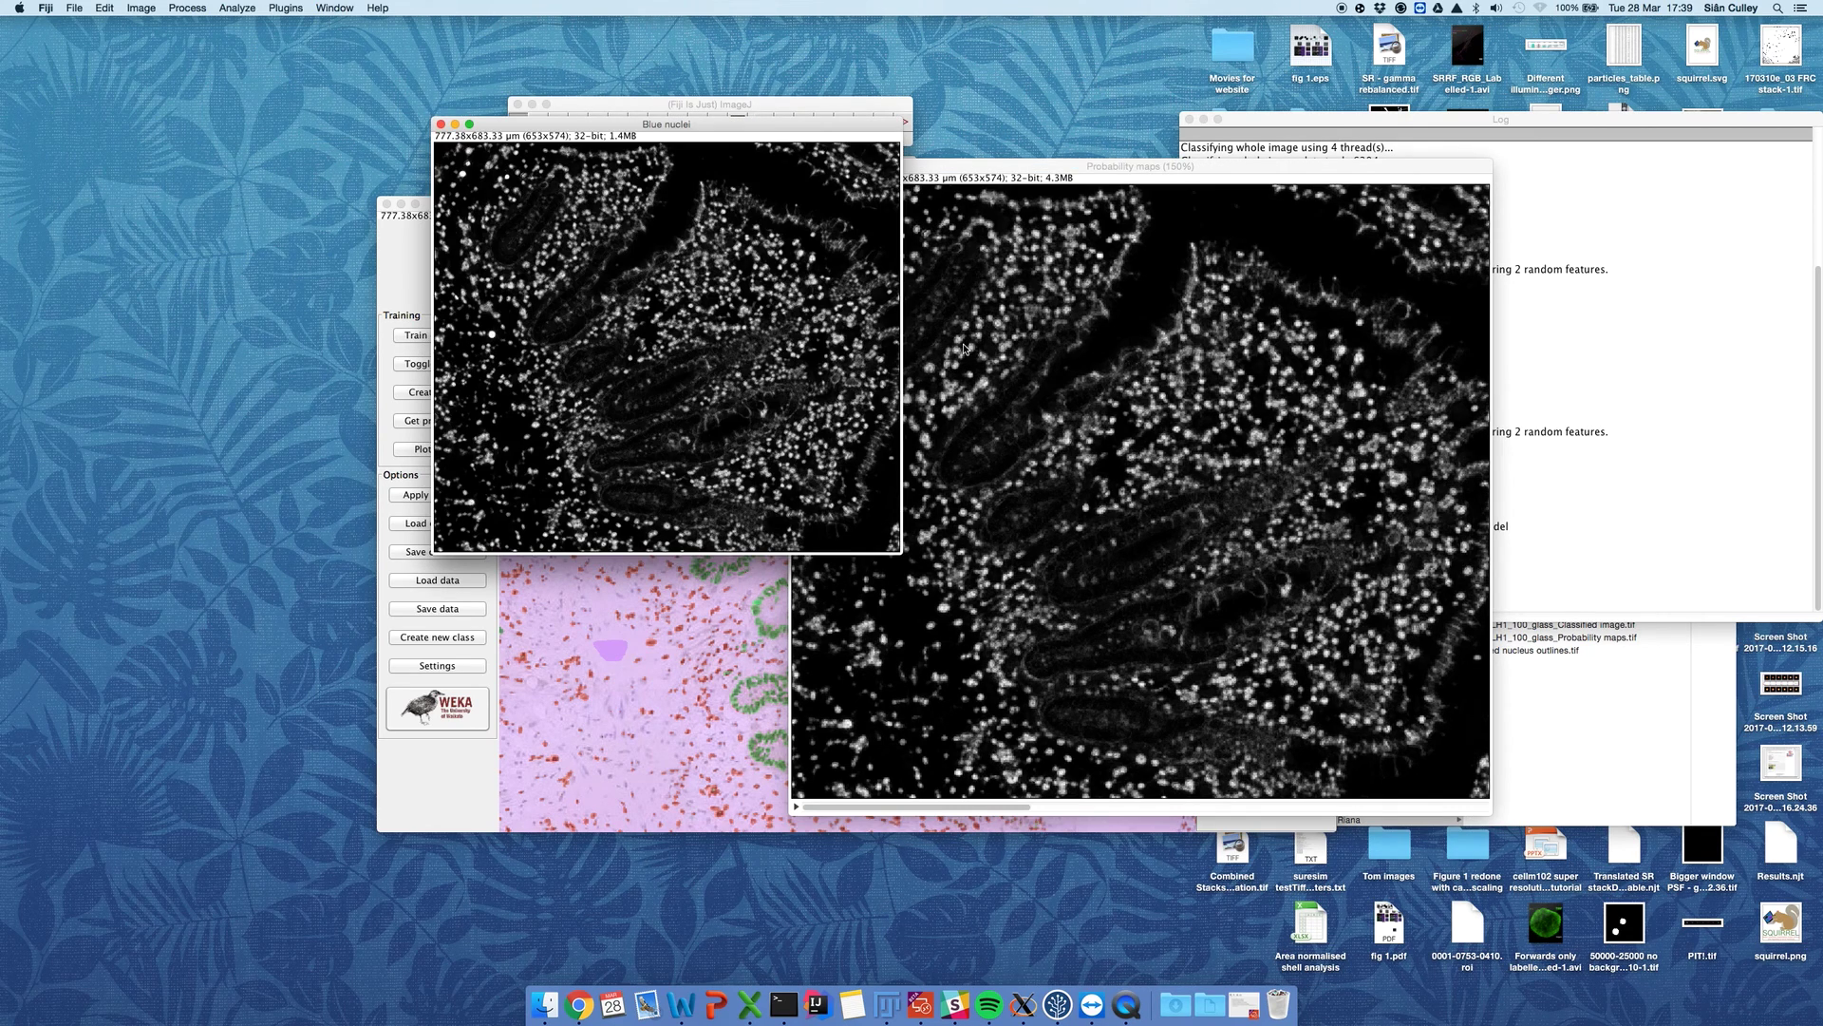
{"action": "left_click_drag", "start_coordinate": [736, 121], "coordinate": [496, 230]}
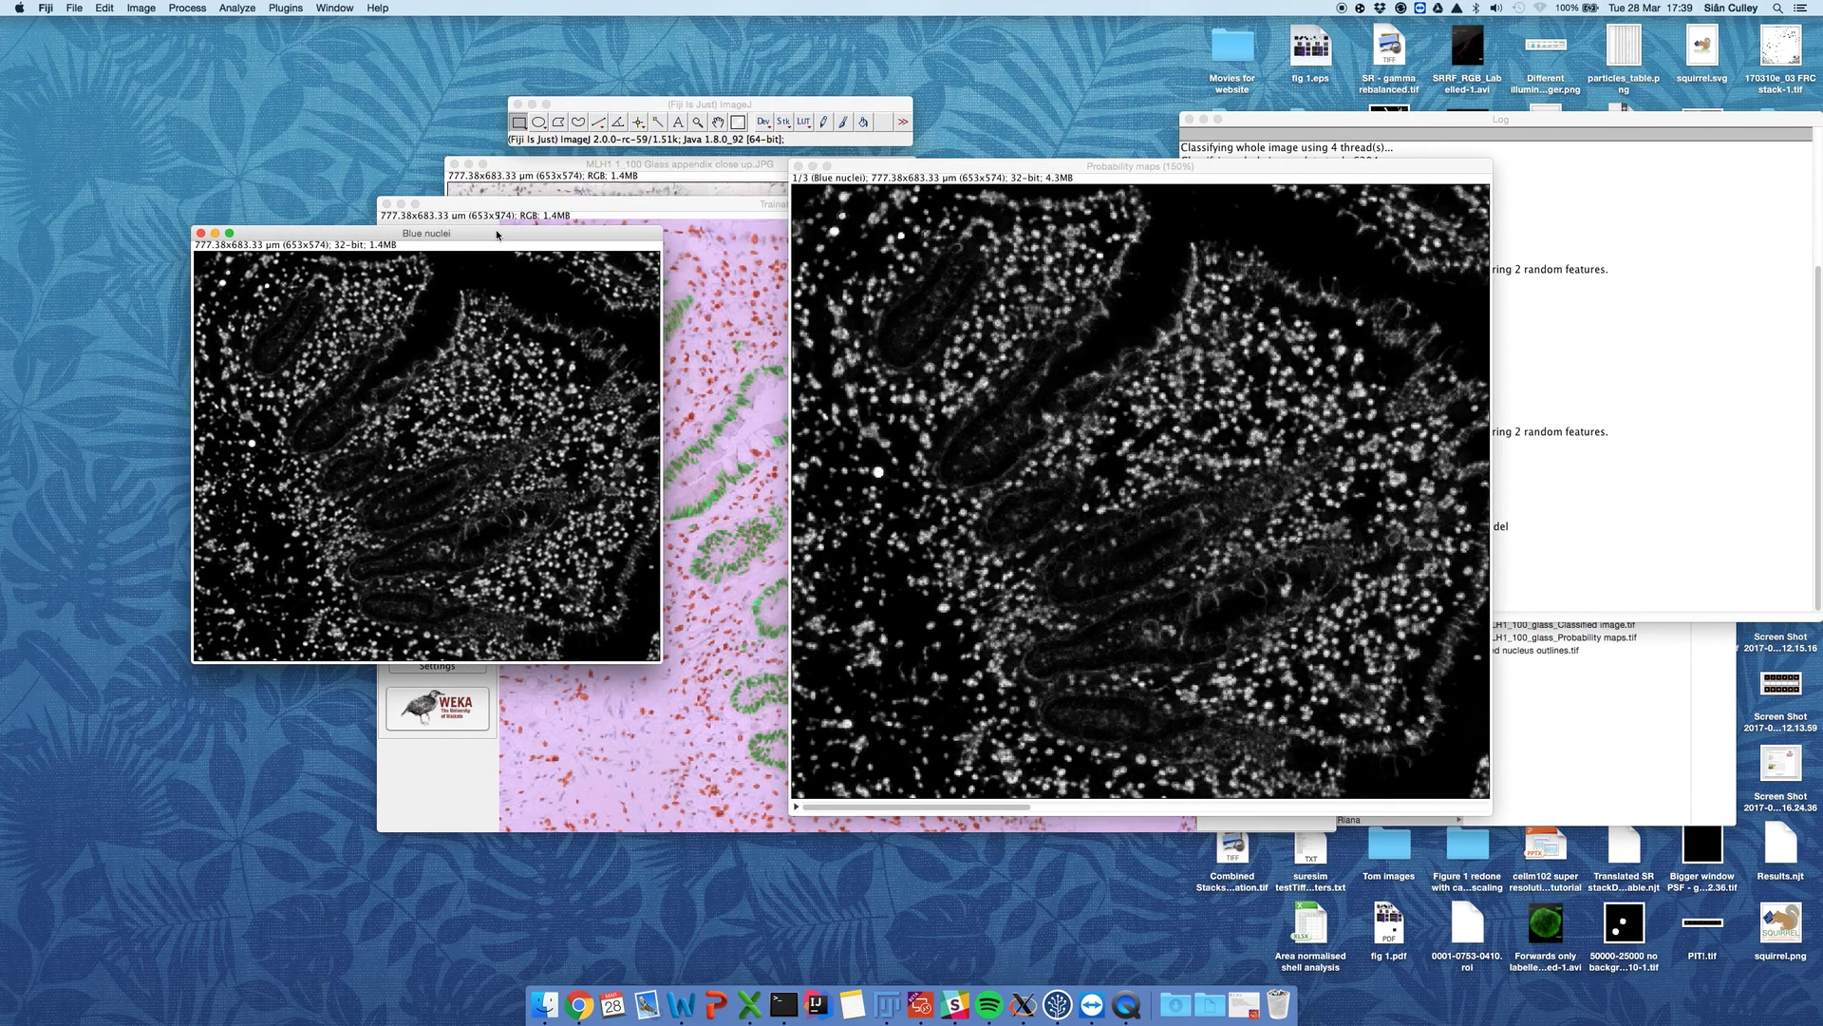
{"action": "key", "text": "plus"}
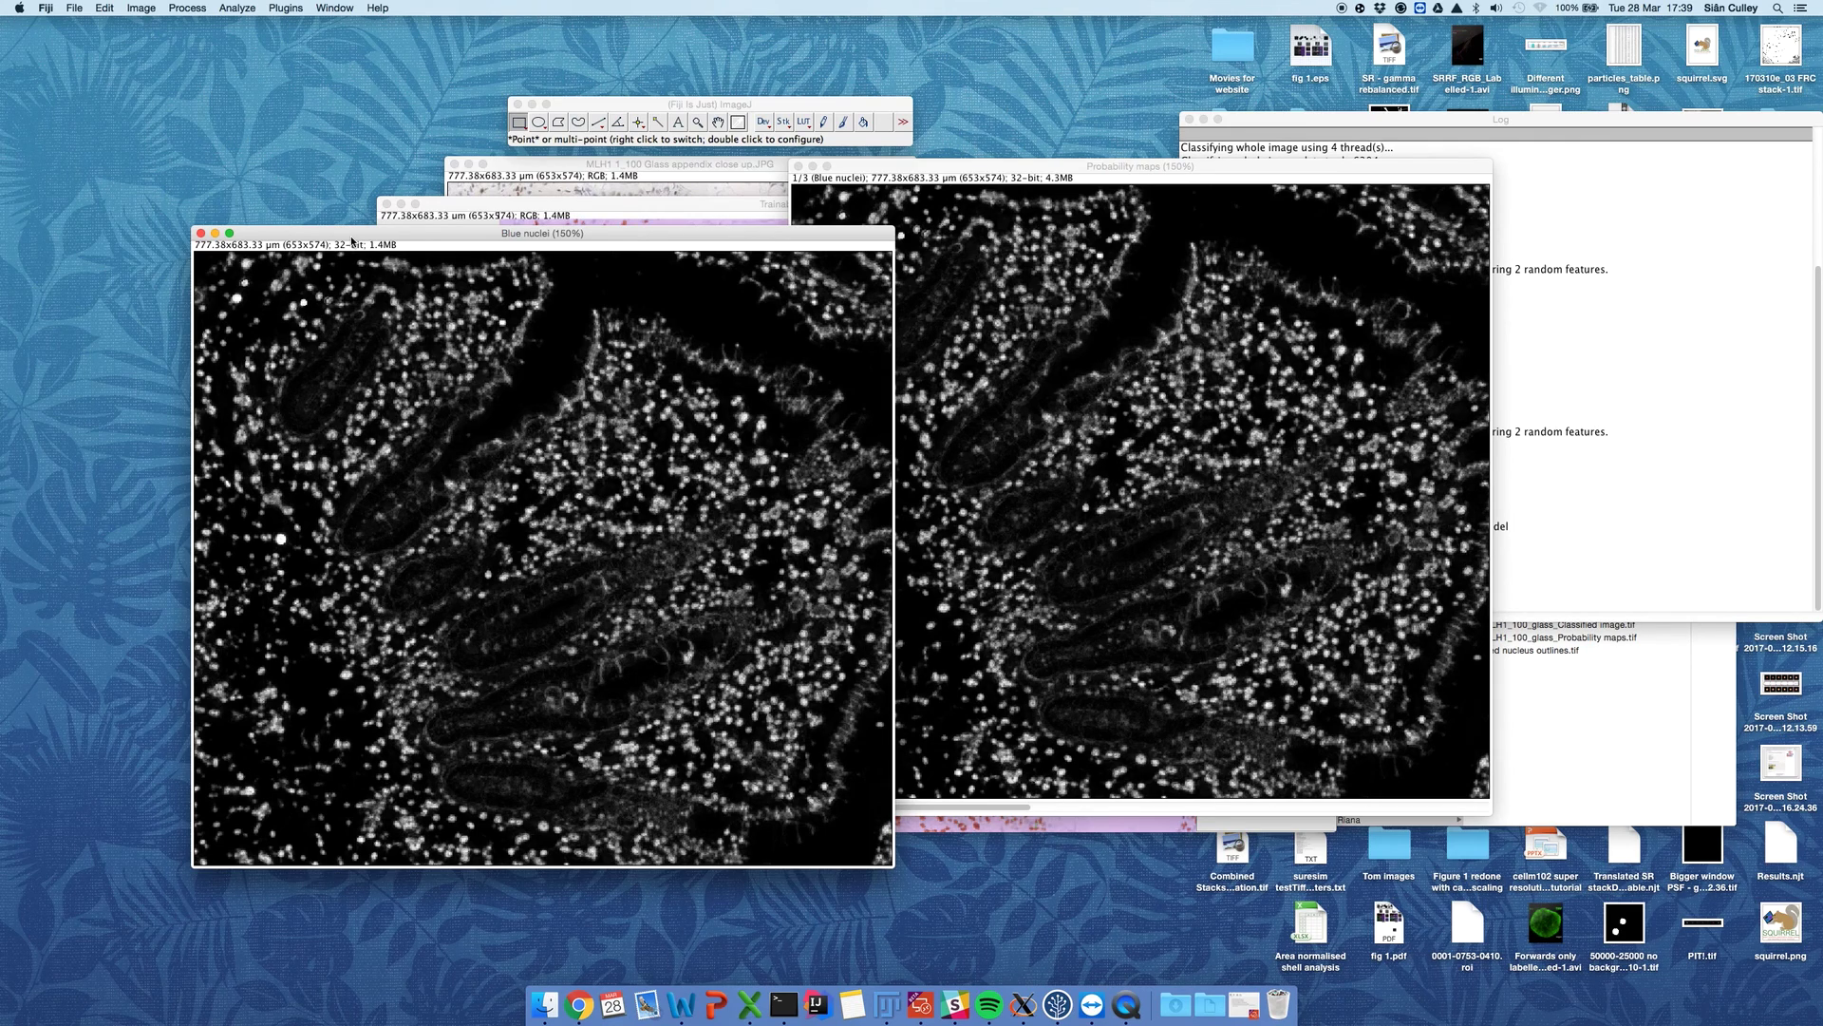
Step: Try to run Apply Threshold on the duplicated Blue nuclei image
{"action": "left_click", "coordinate": [282, 14]}
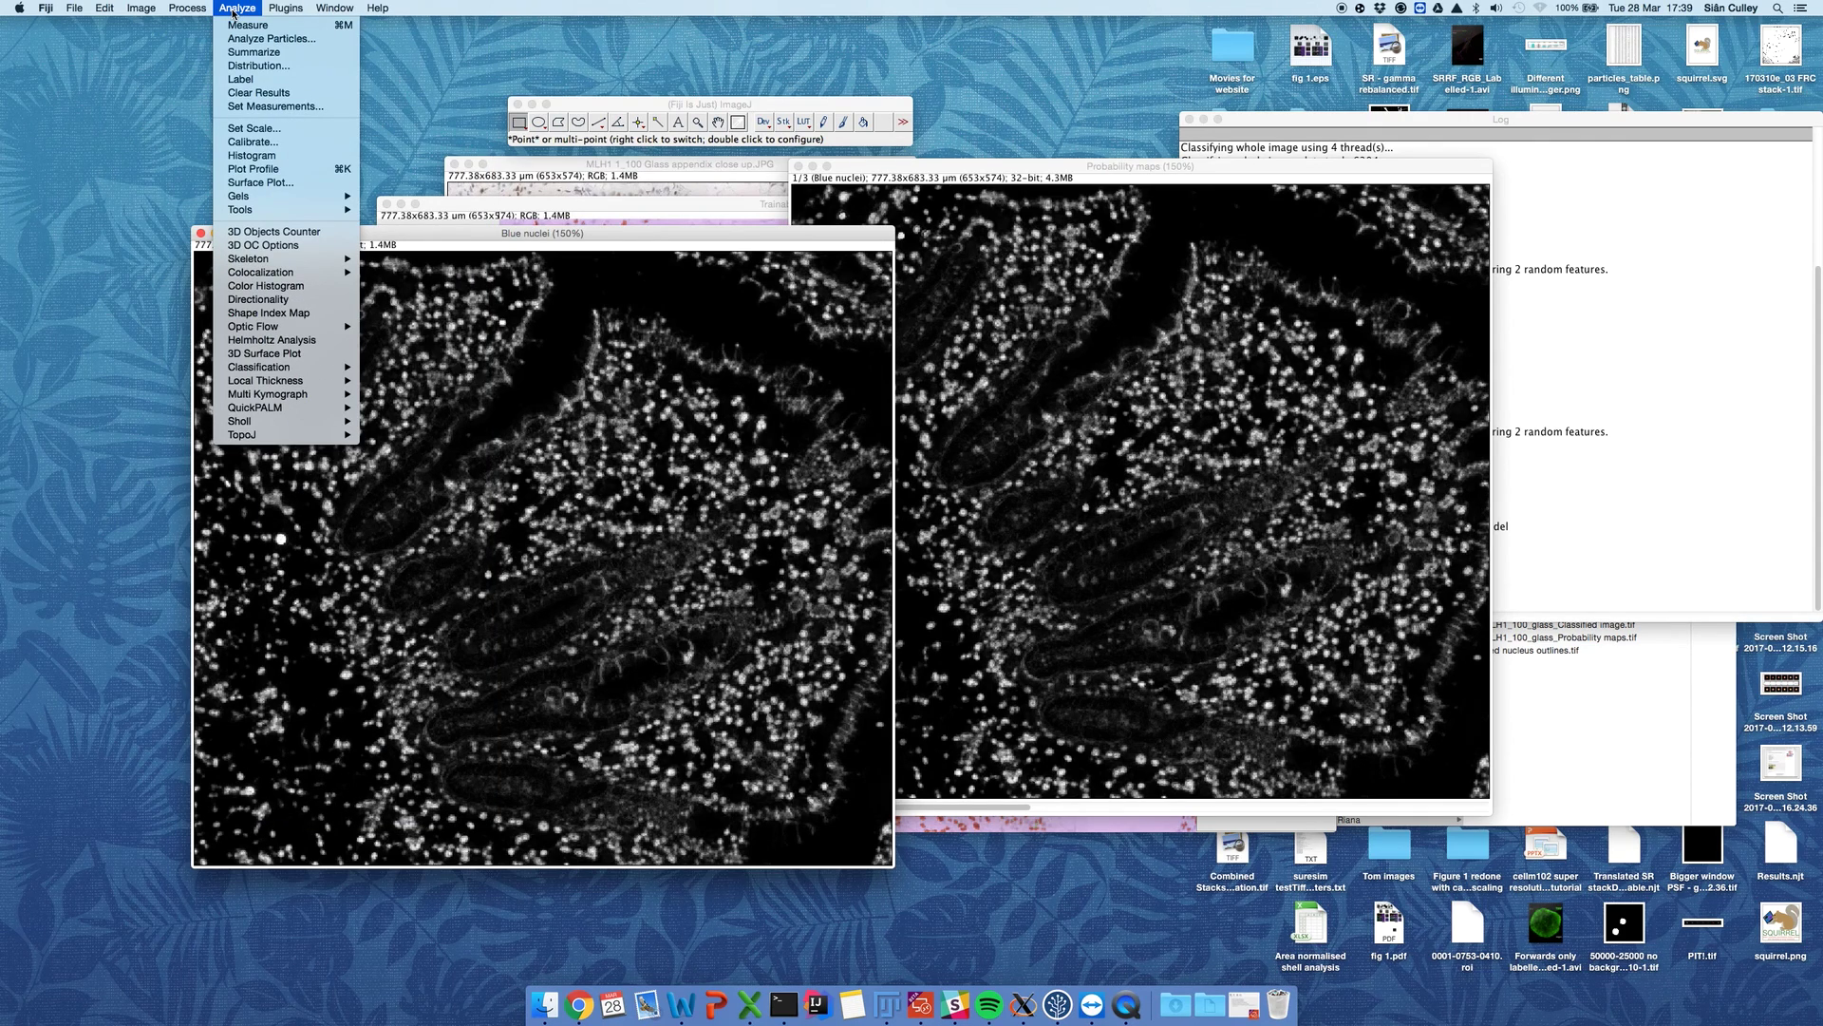
{"action": "mouse_move", "coordinate": [196, 14]}
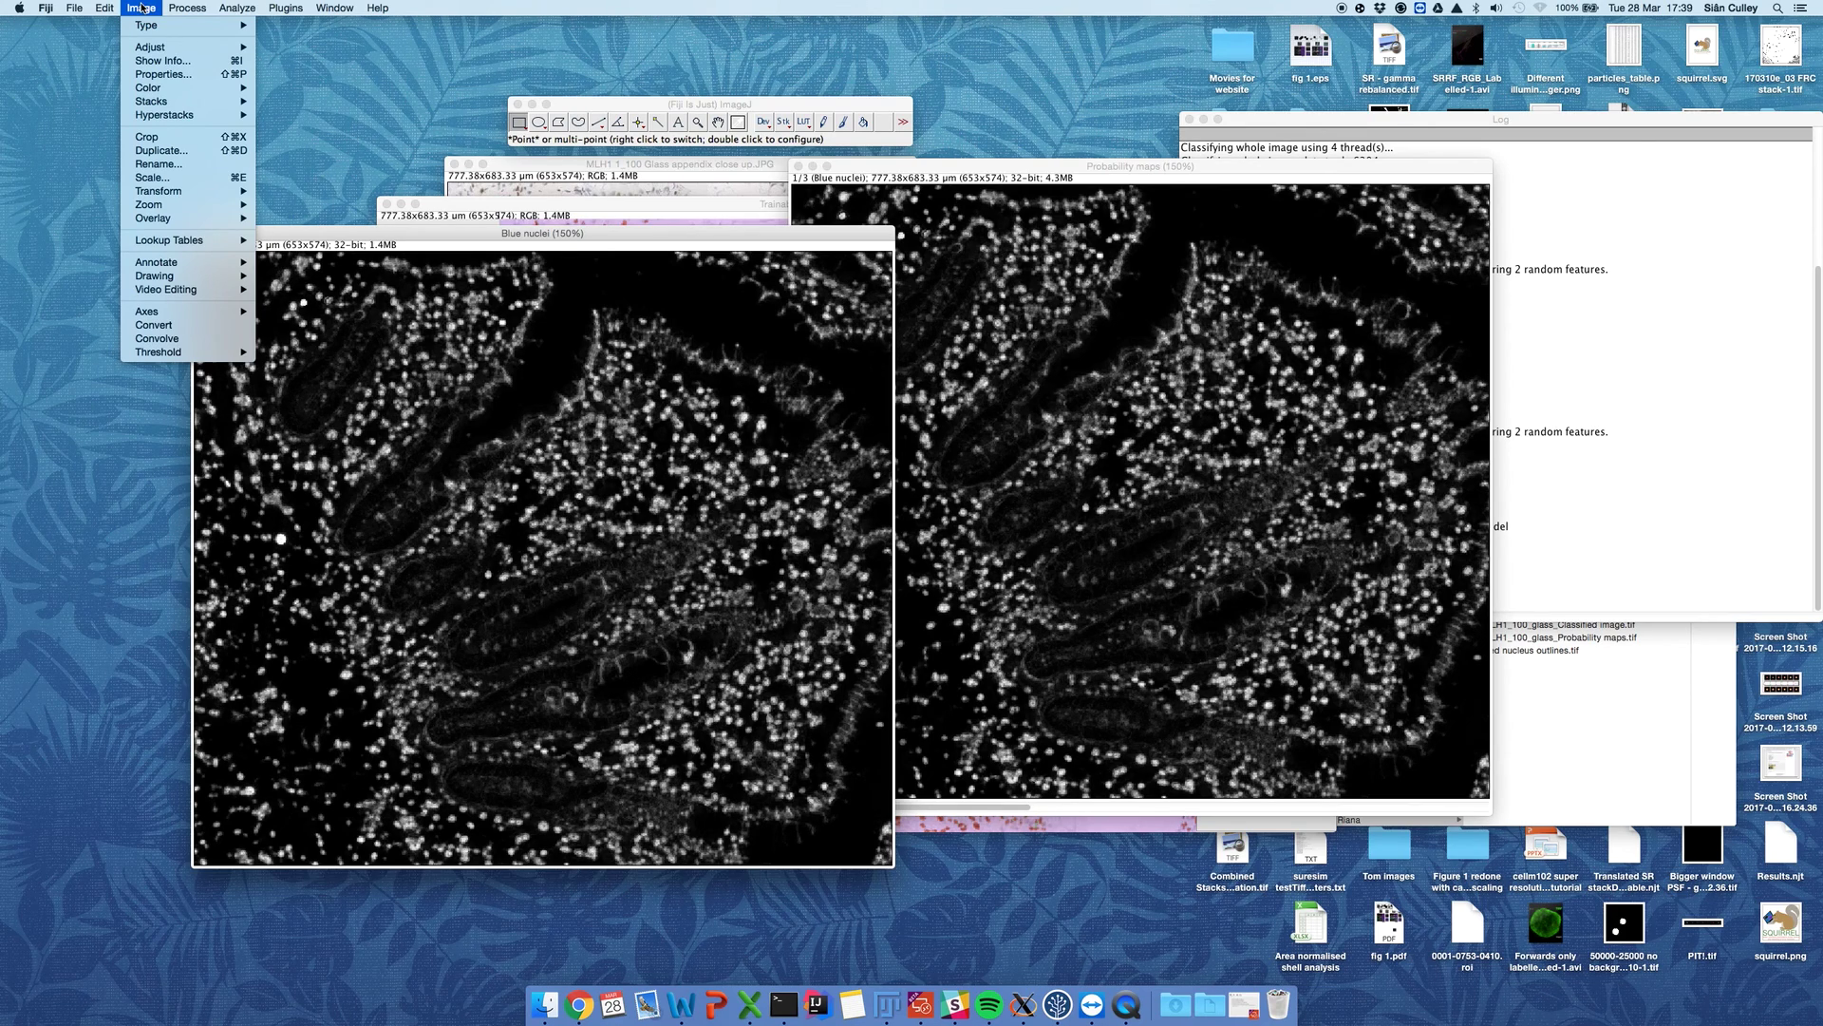
{"action": "mouse_move", "coordinate": [174, 357]}
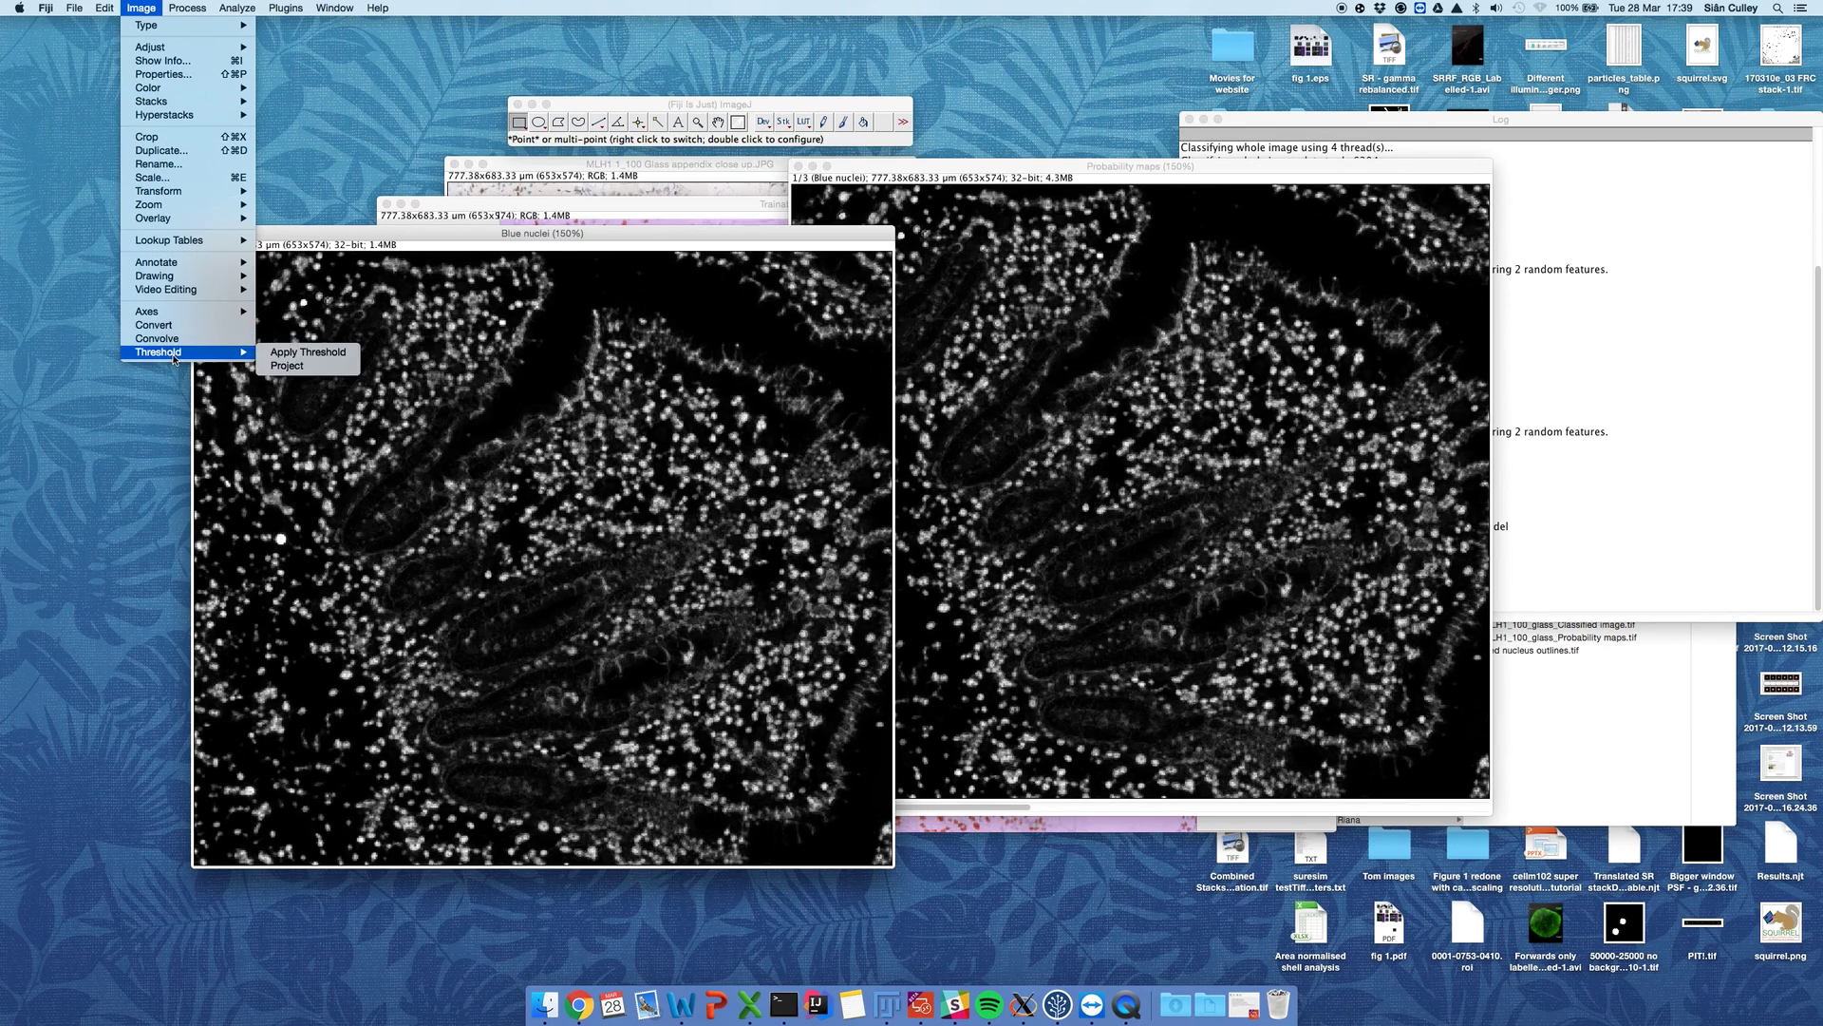
{"action": "left_click", "coordinate": [292, 354]}
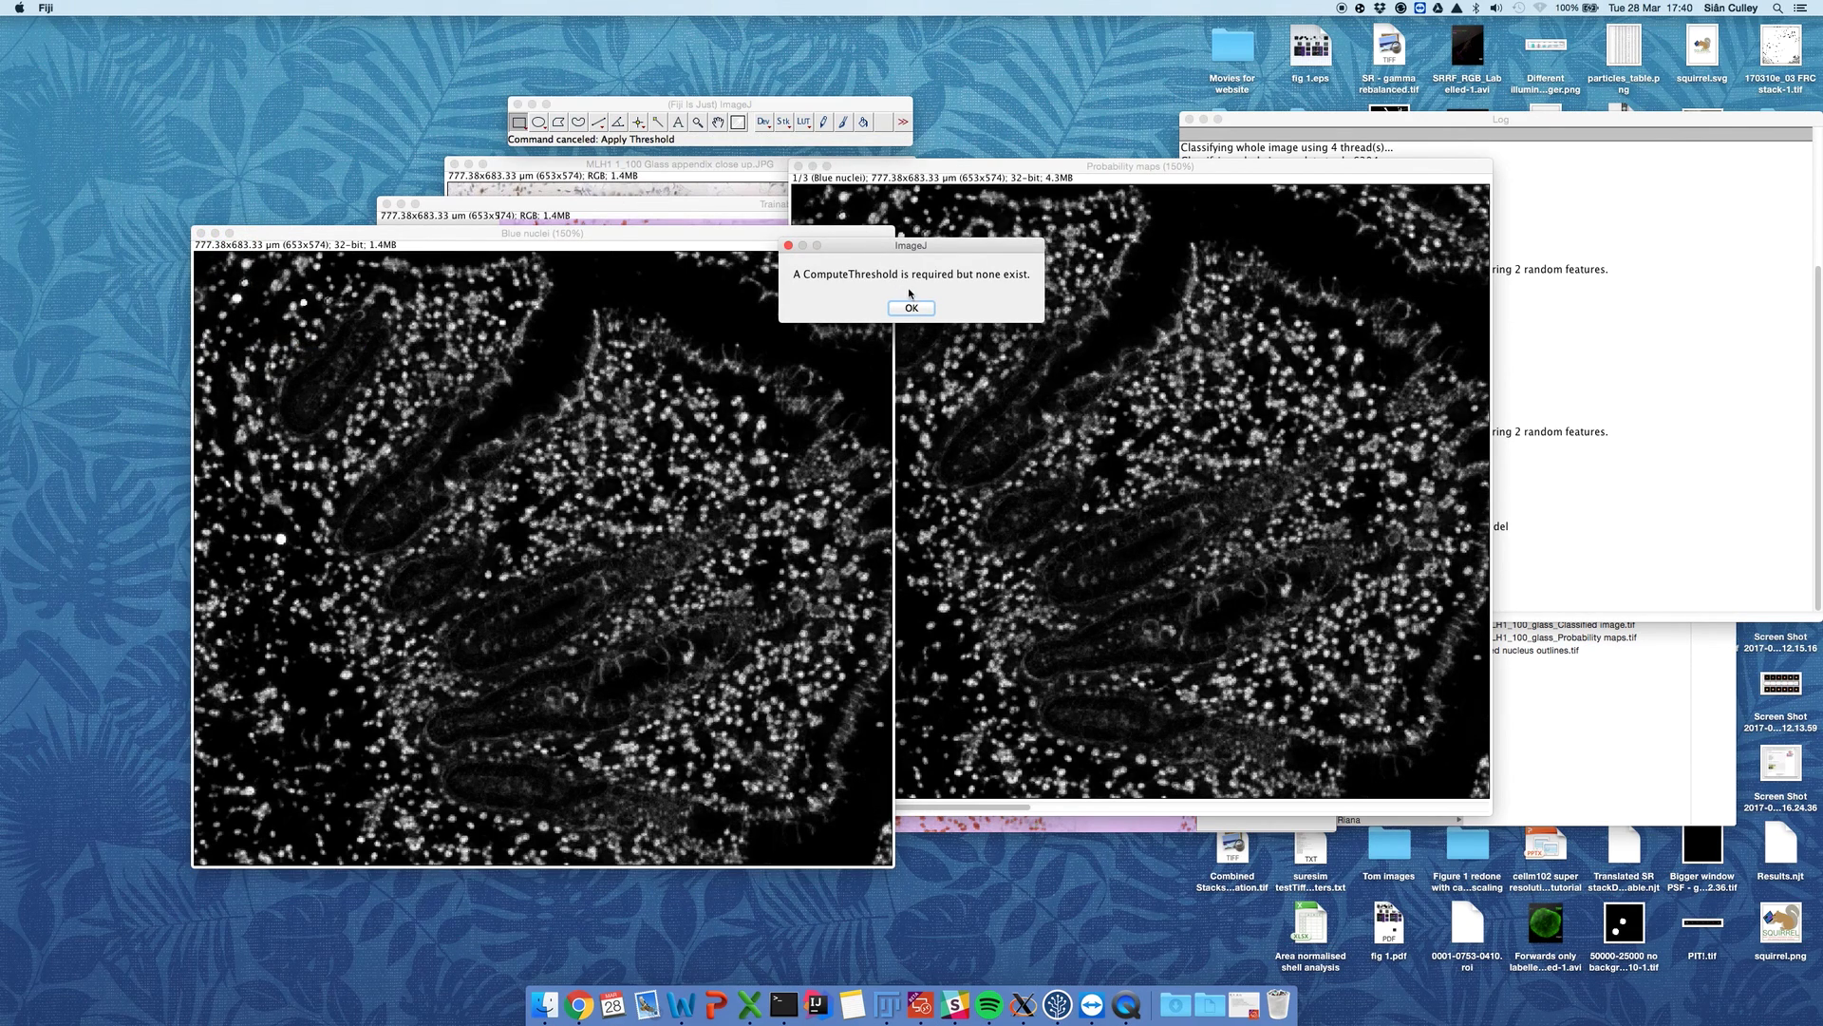
{"action": "left_click", "coordinate": [910, 306]}
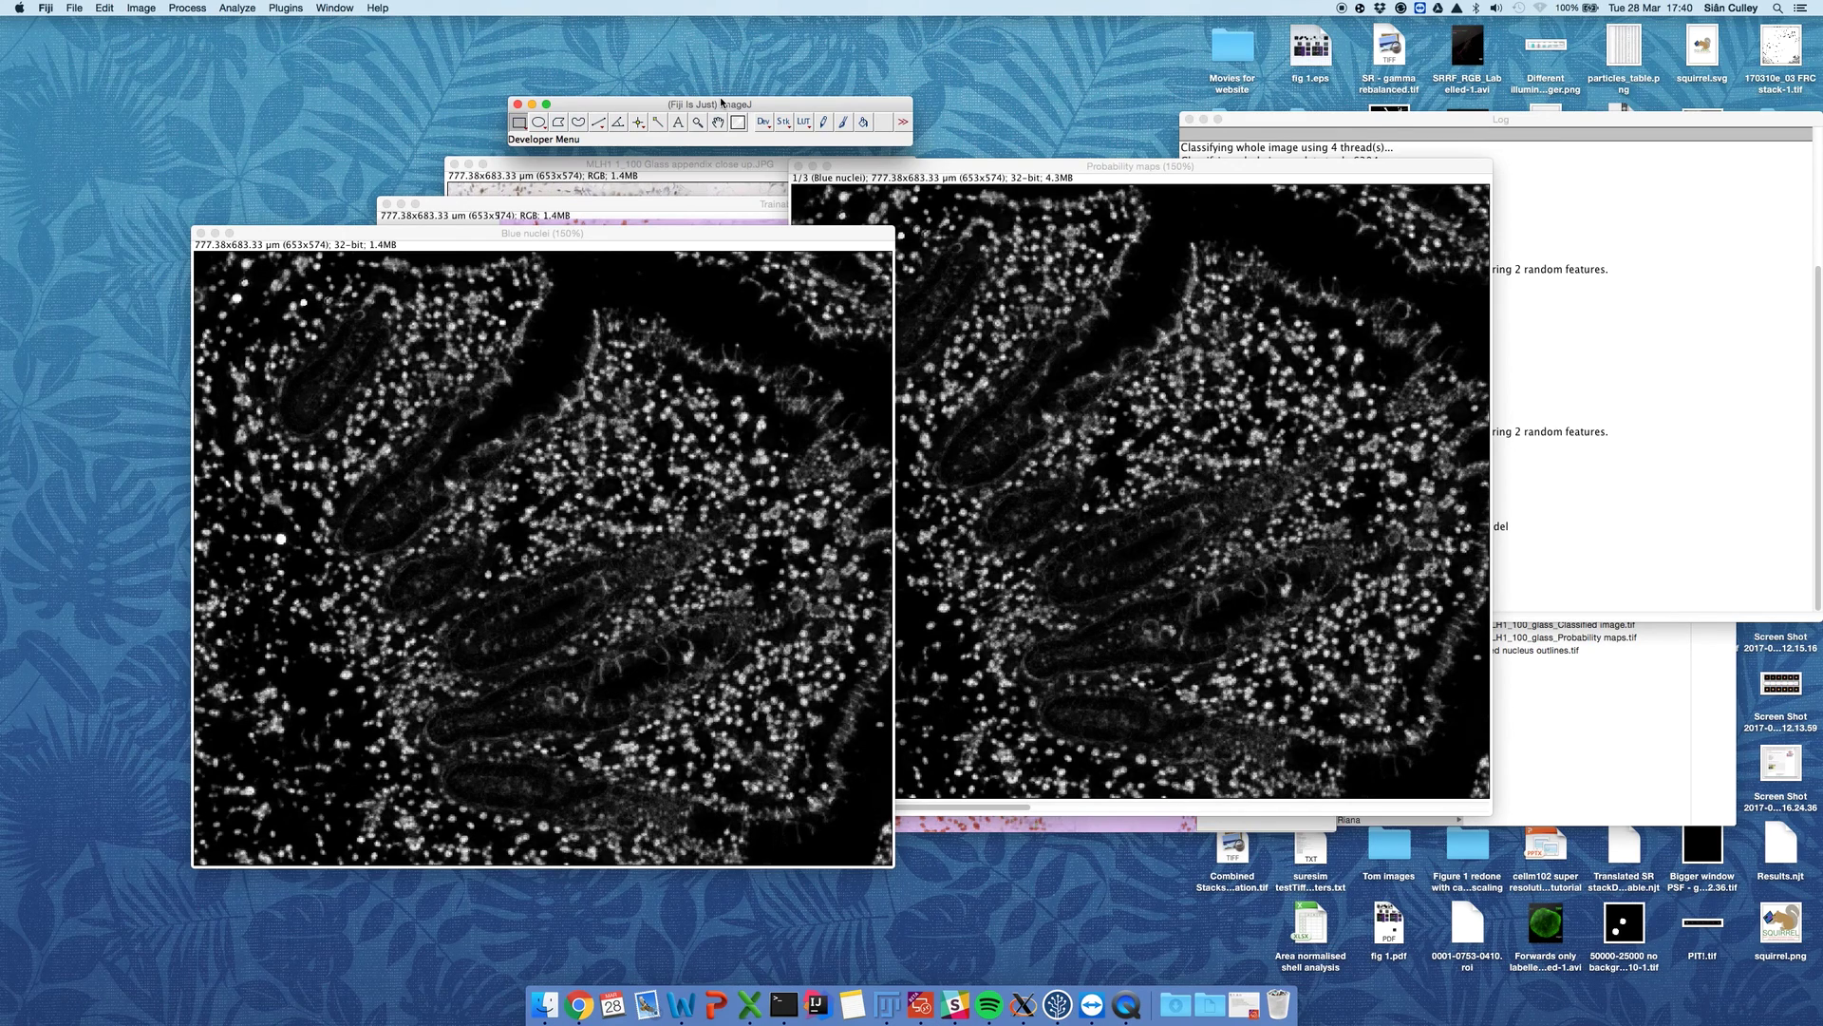
Step: Find the Threshold adjustment with the Command Finder search "thres", run it on the Blue nuclei image and close the finder
{"action": "key", "text": "l"}
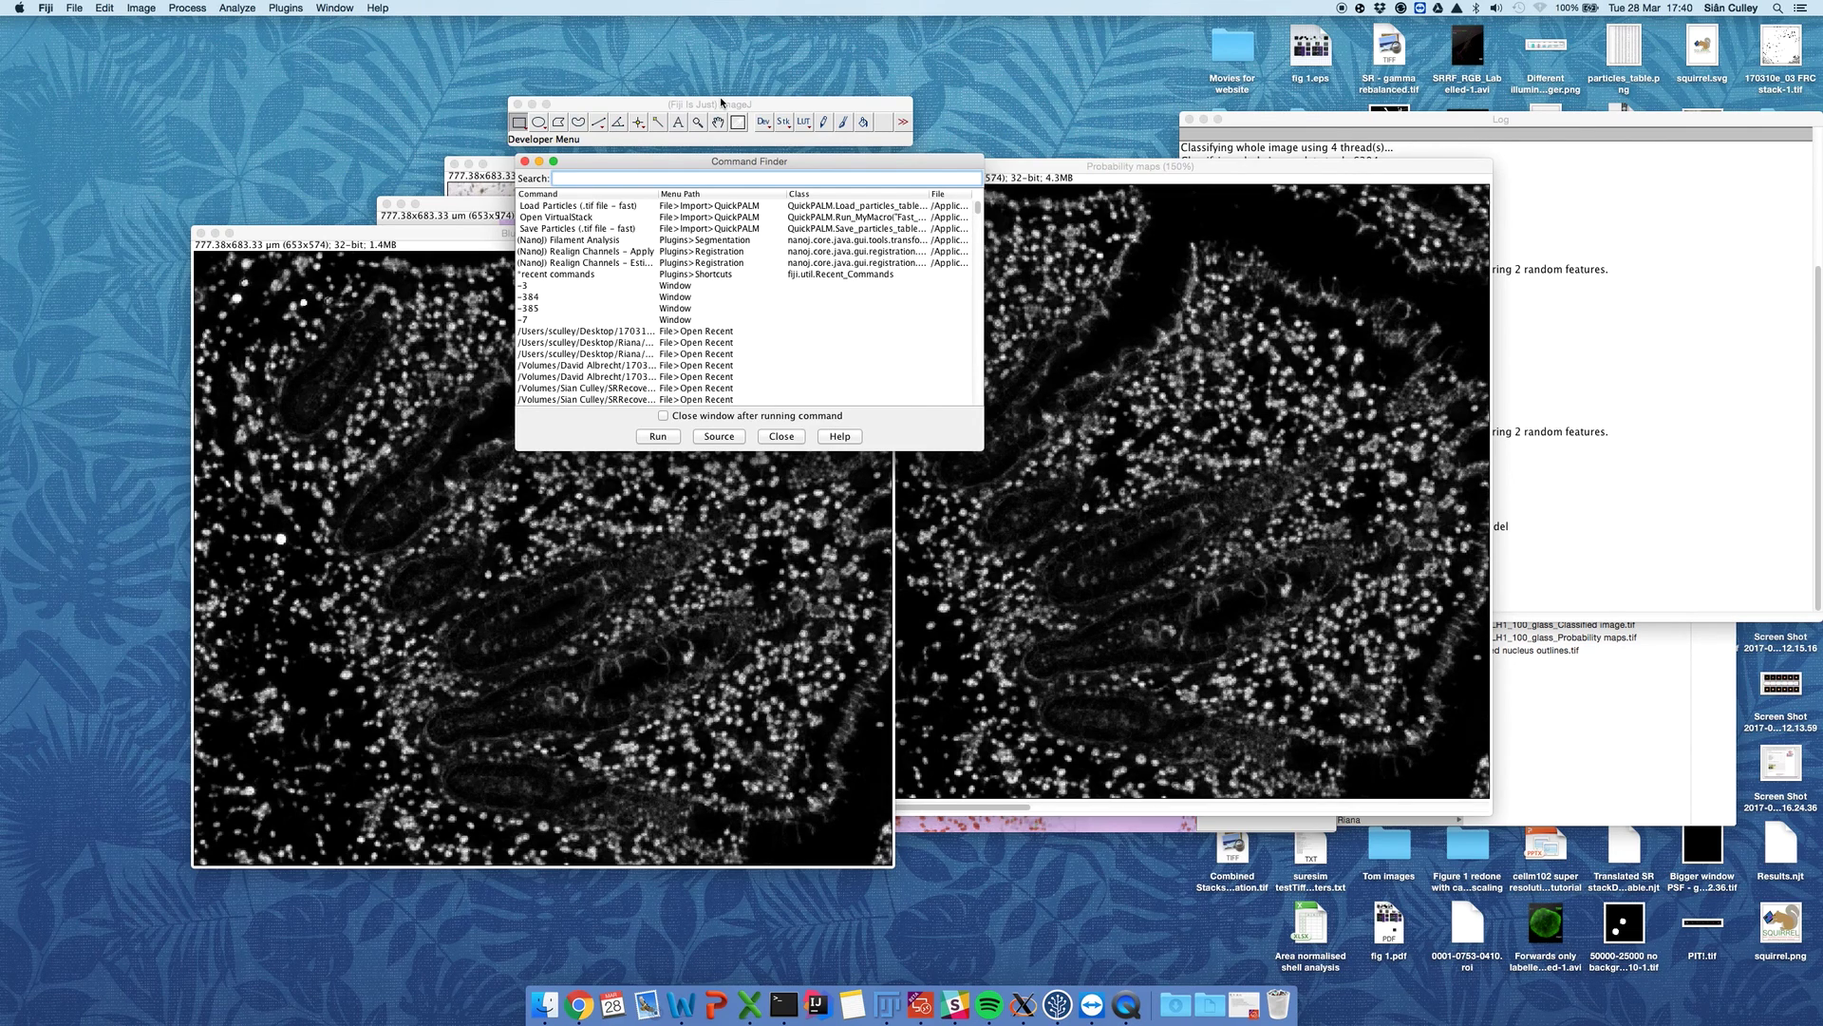
{"action": "type", "text": "thres"}
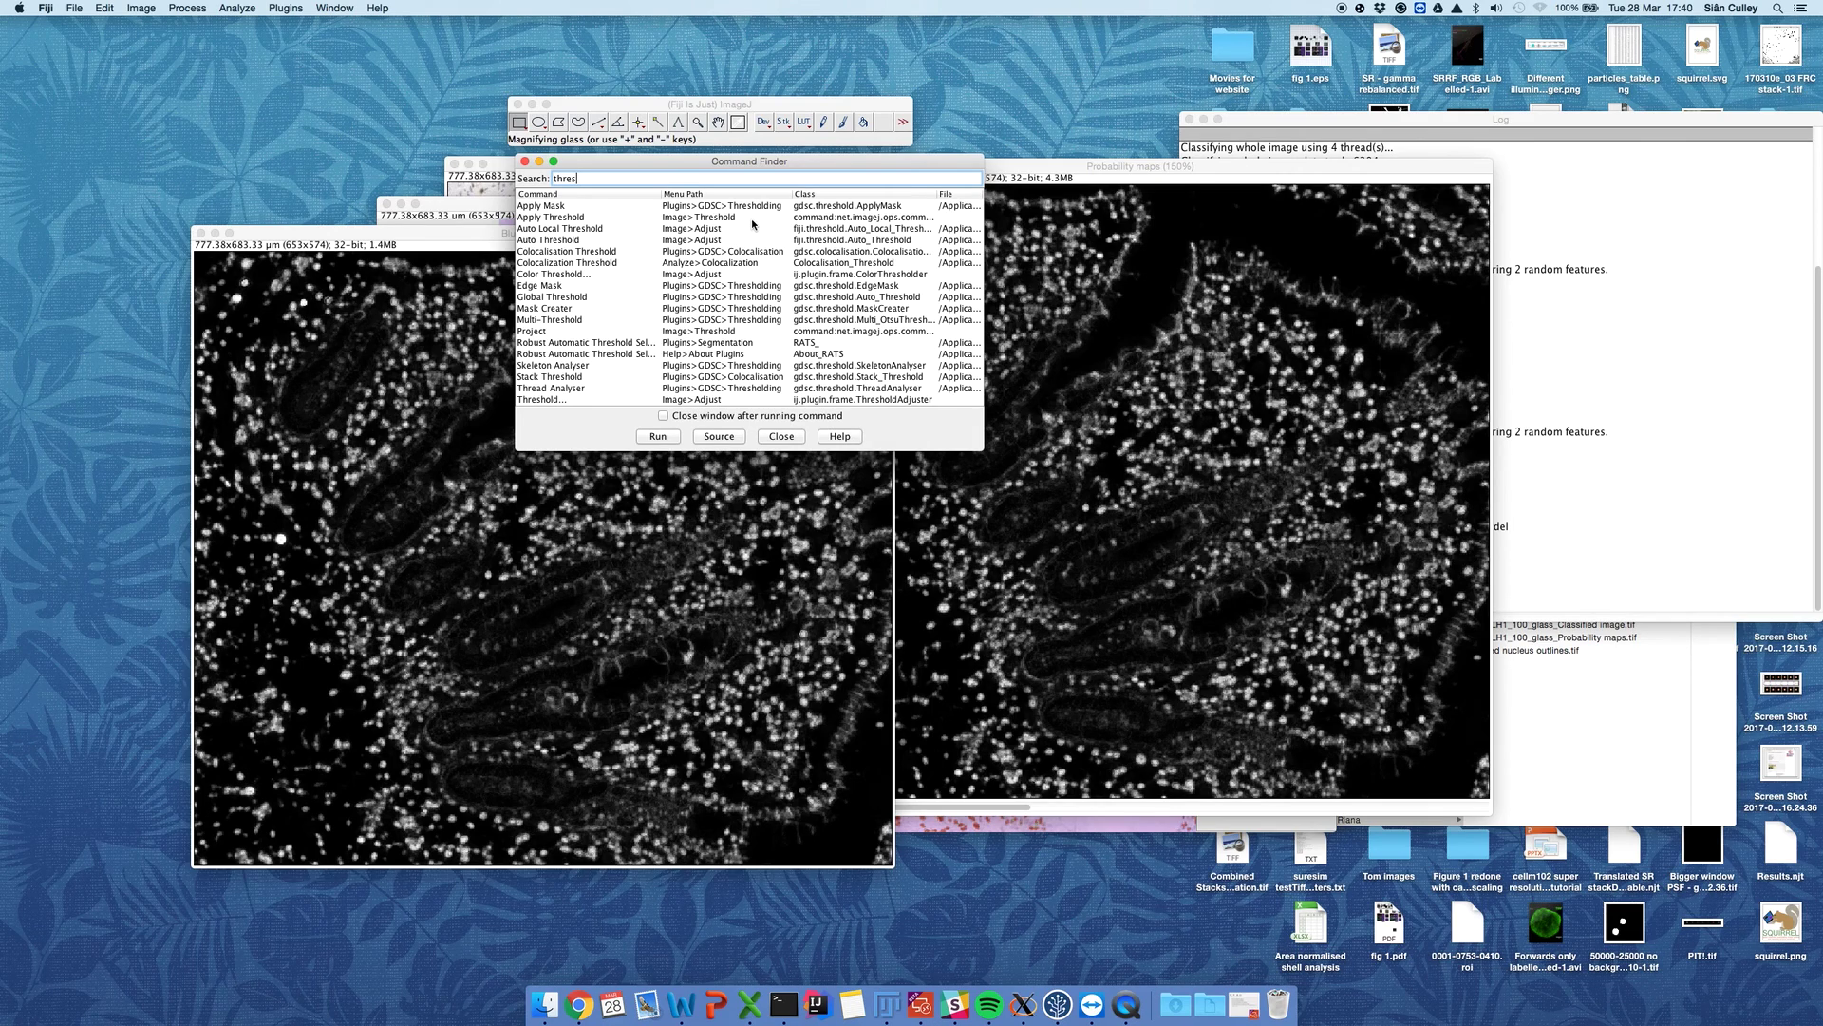
{"action": "left_click", "coordinate": [696, 399]}
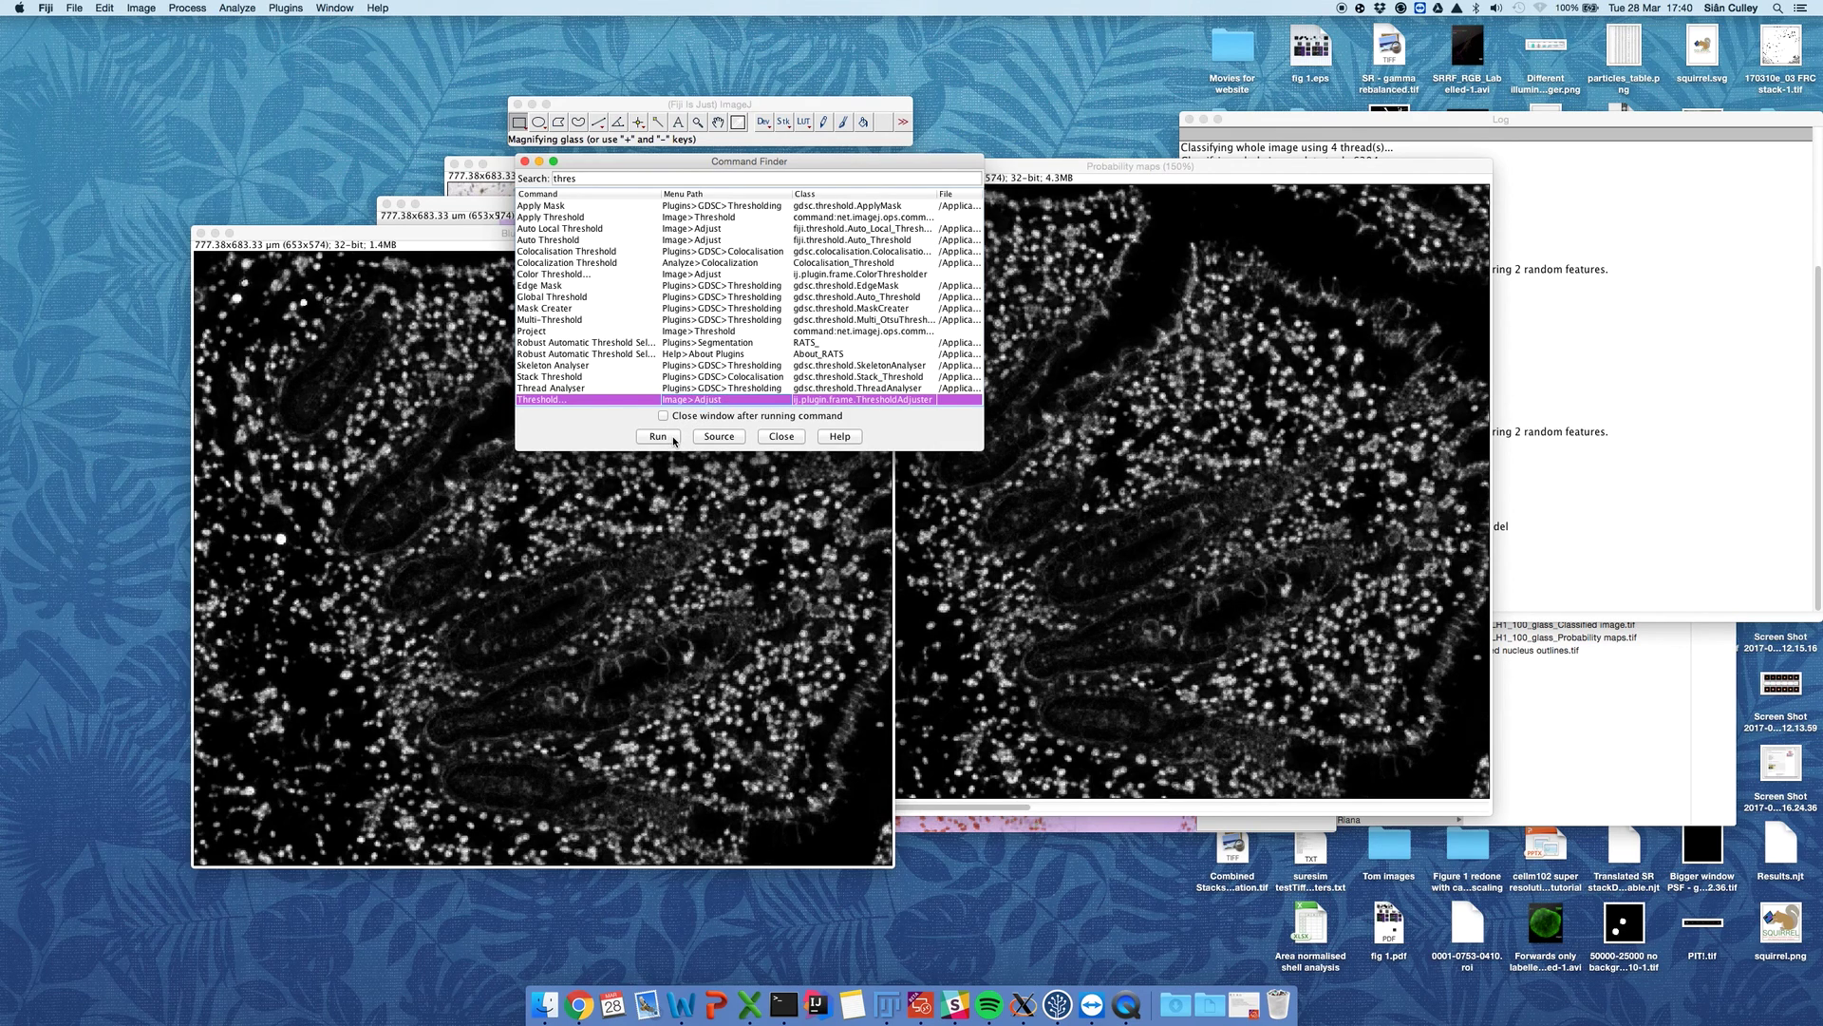
{"action": "left_click", "coordinate": [674, 438]}
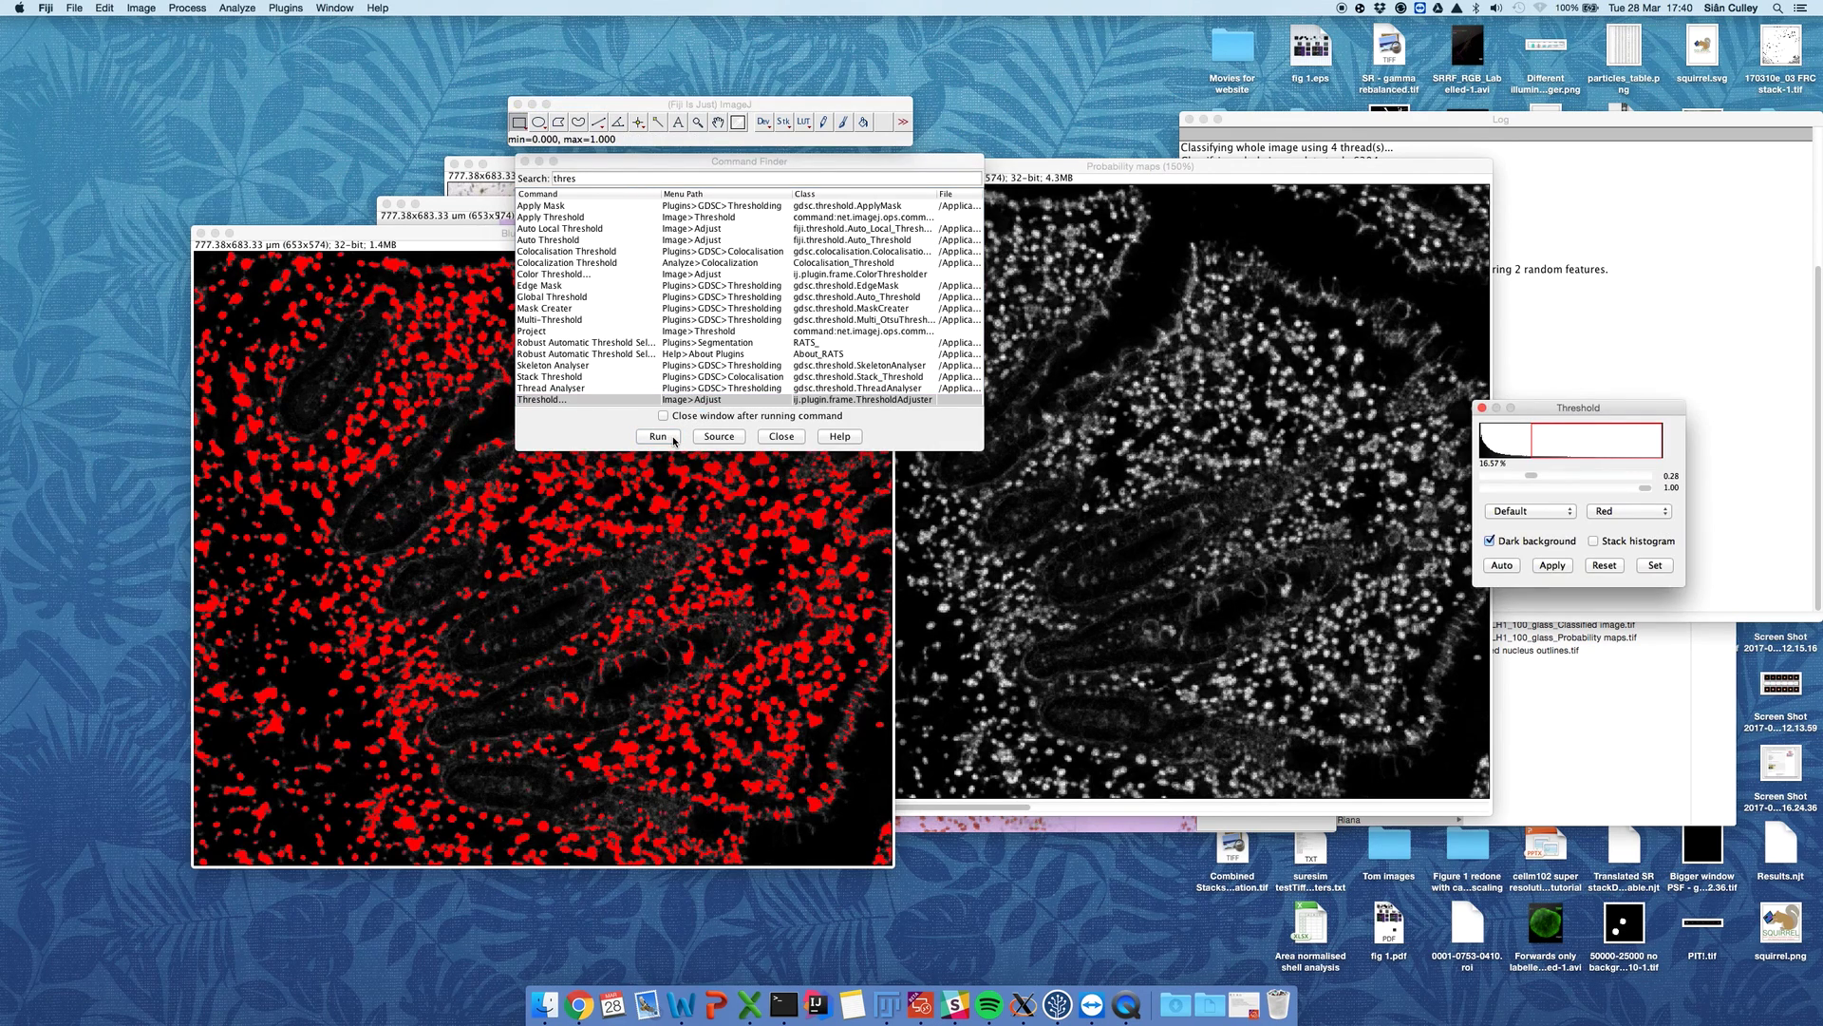
{"action": "left_click", "coordinate": [524, 161]}
{"action": "left_click_drag", "start_coordinate": [1632, 413], "coordinate": [1154, 291]}
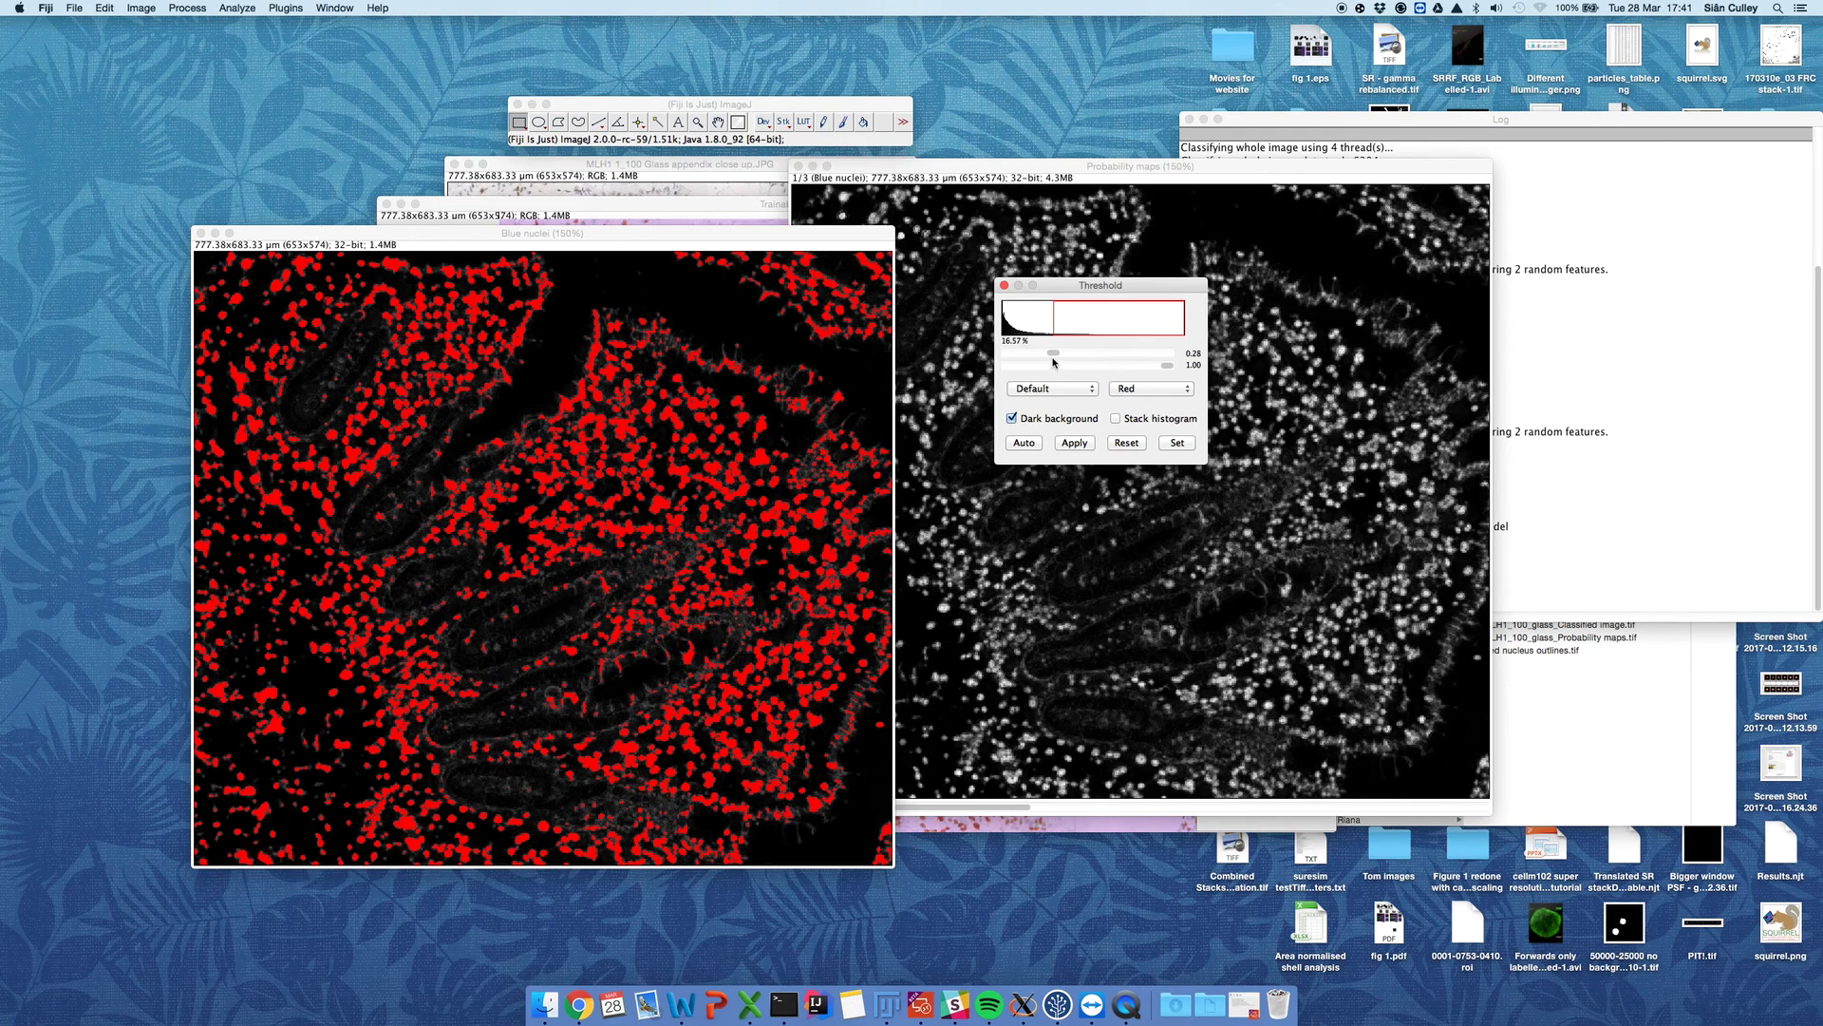
Step: Adjust the lower threshold of the Blue nuclei image to 0.40, keeping the upper limit at 1.00
{"action": "left_click_drag", "start_coordinate": [1056, 357], "coordinate": [1107, 356]}
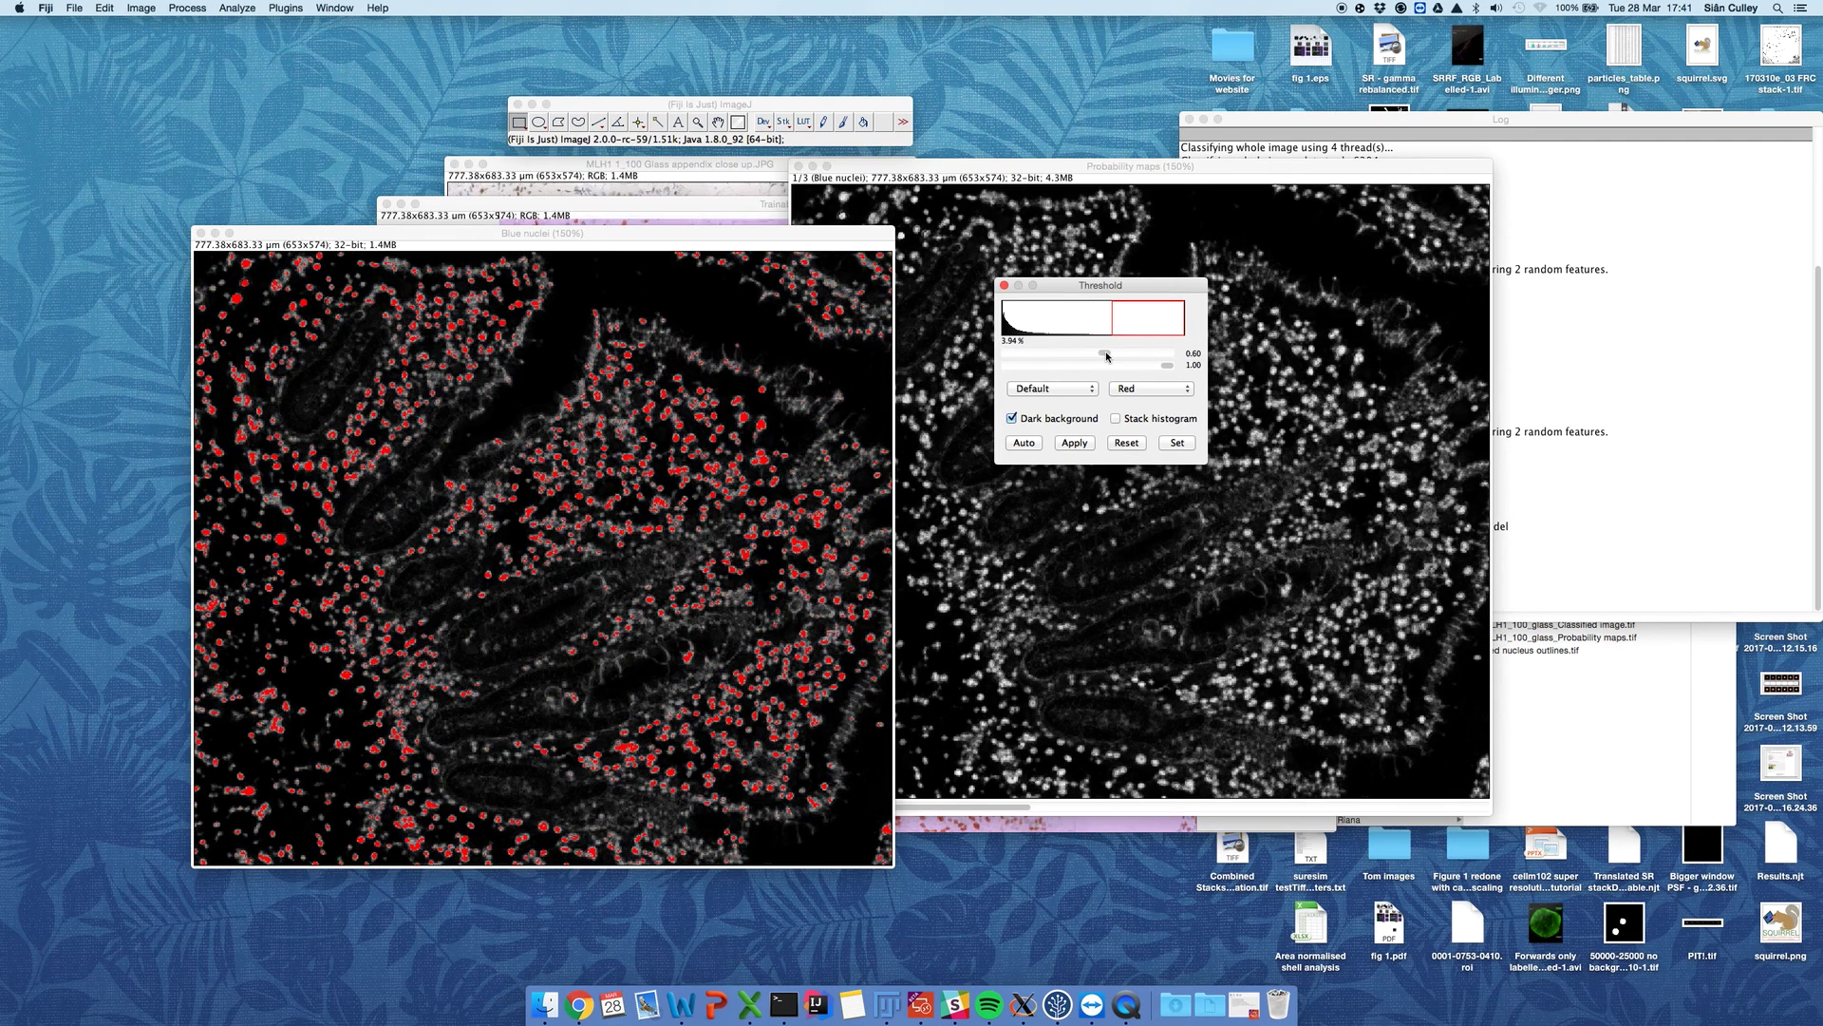
{"action": "left_click_drag", "start_coordinate": [1107, 356], "coordinate": [1078, 360]}
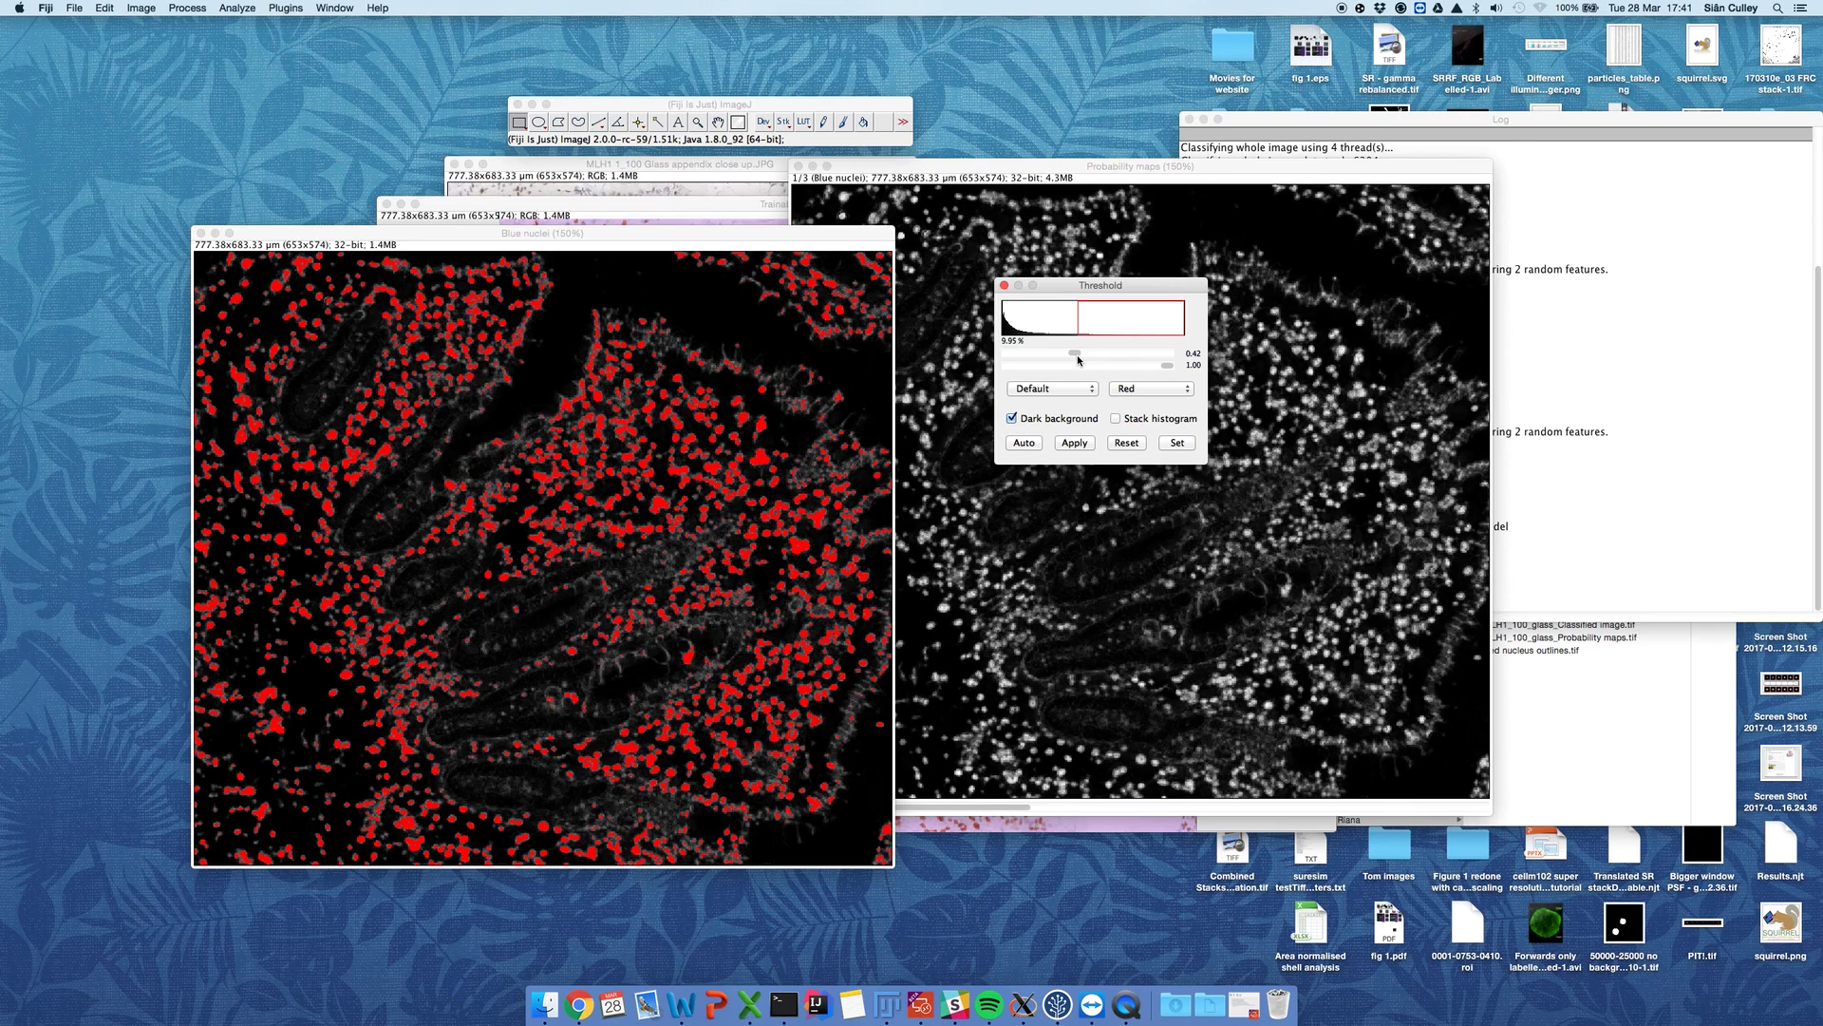
{"action": "left_click_drag", "start_coordinate": [1078, 359], "coordinate": [1078, 359]}
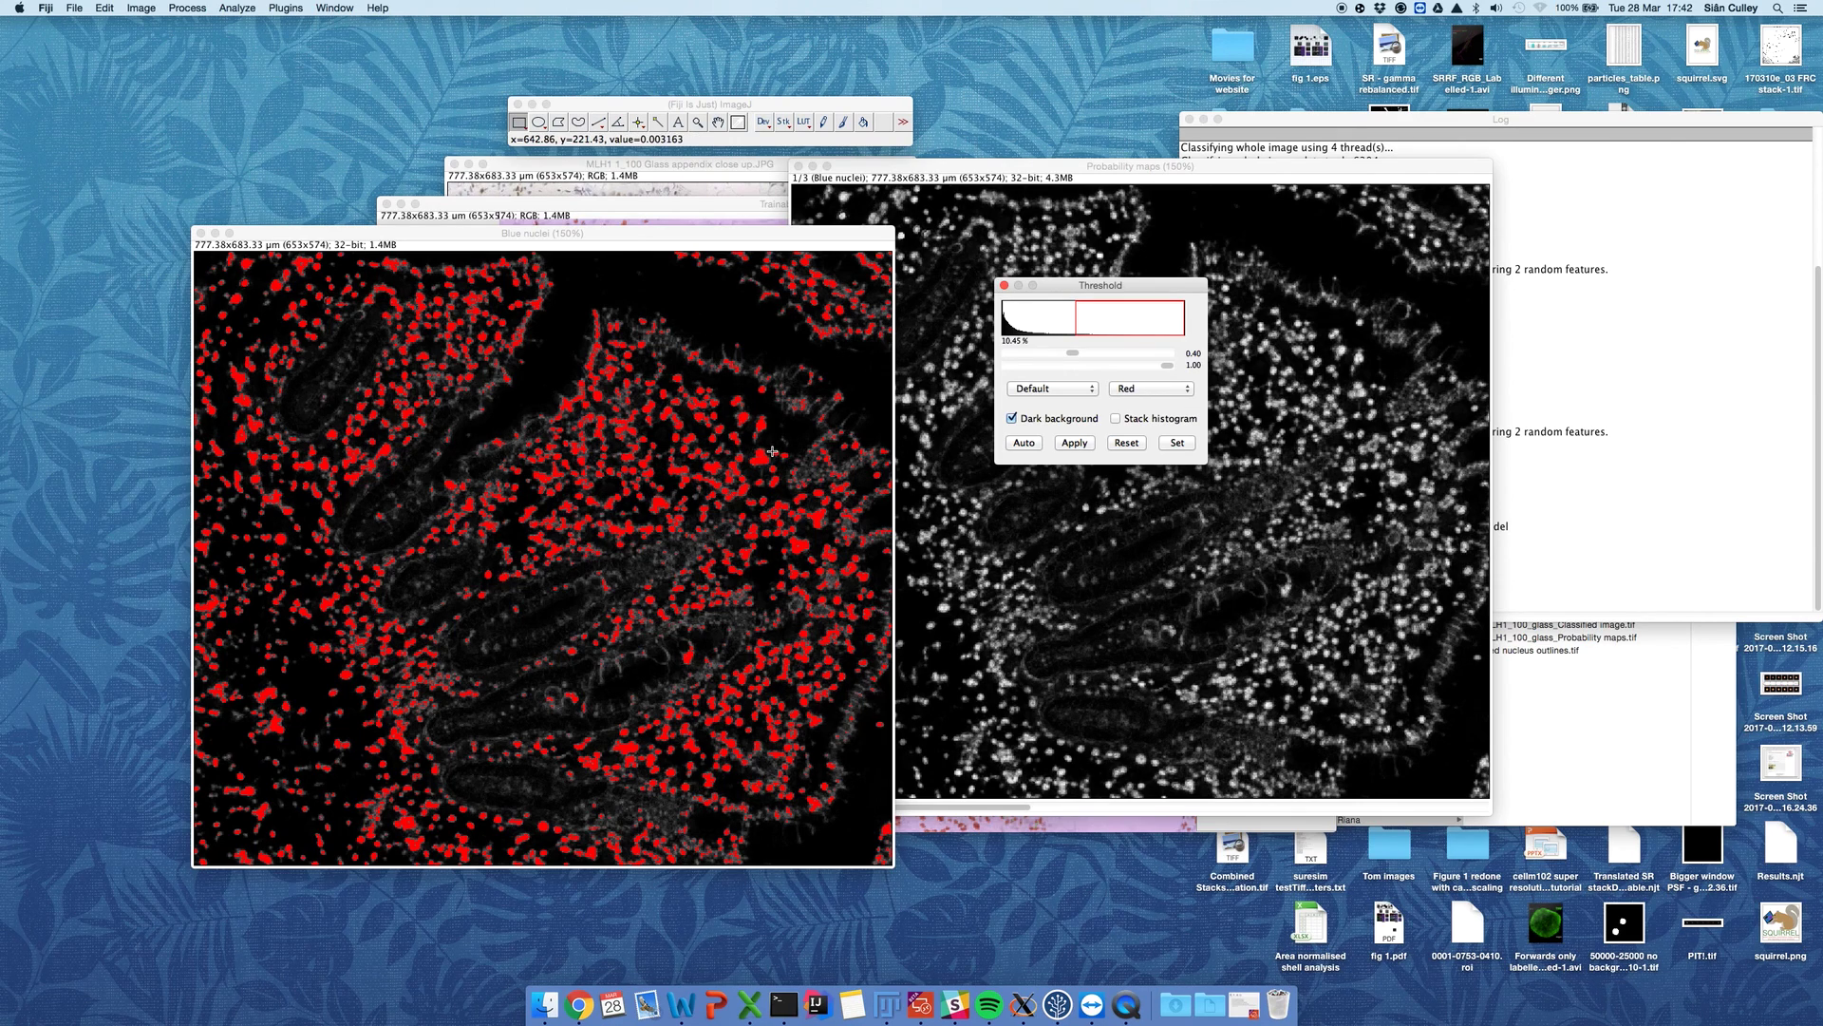
Step: Apply the threshold to the Blue nuclei image with background pixels set to NaN, convert it to binary and close the Threshold window
{"action": "left_click", "coordinate": [1082, 444]}
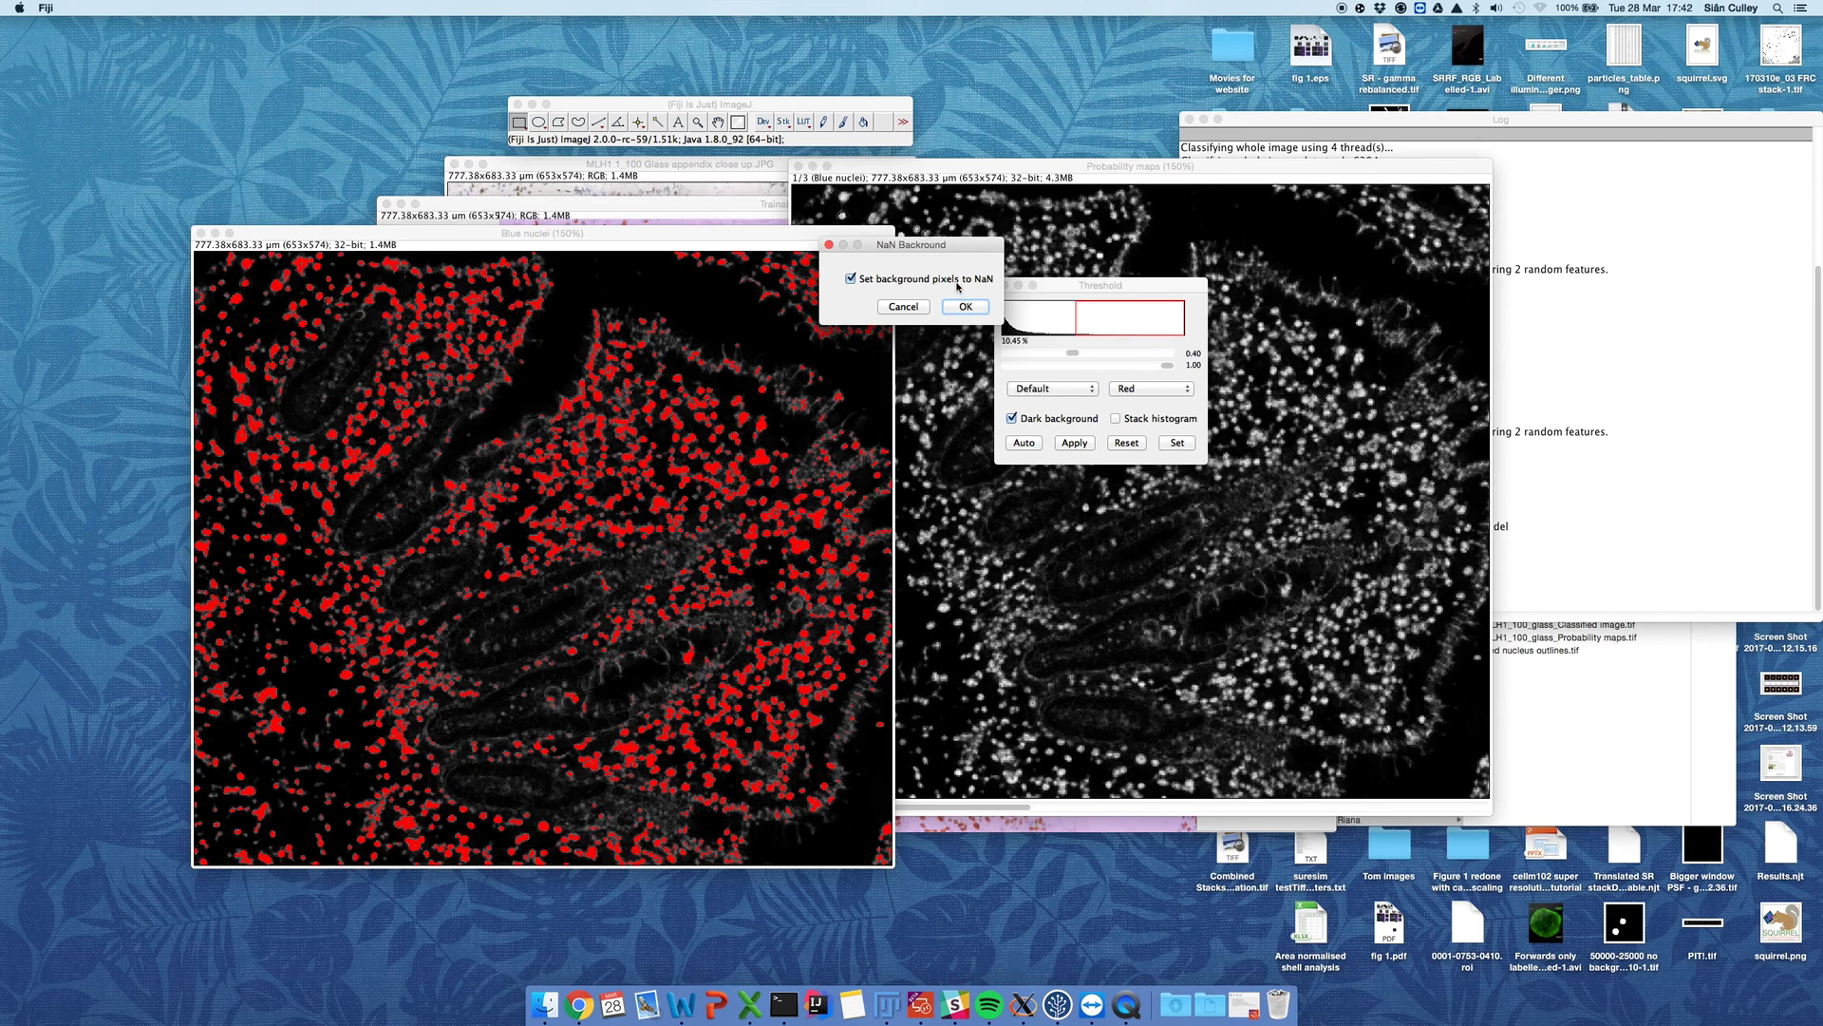
{"action": "left_click", "coordinate": [966, 307]}
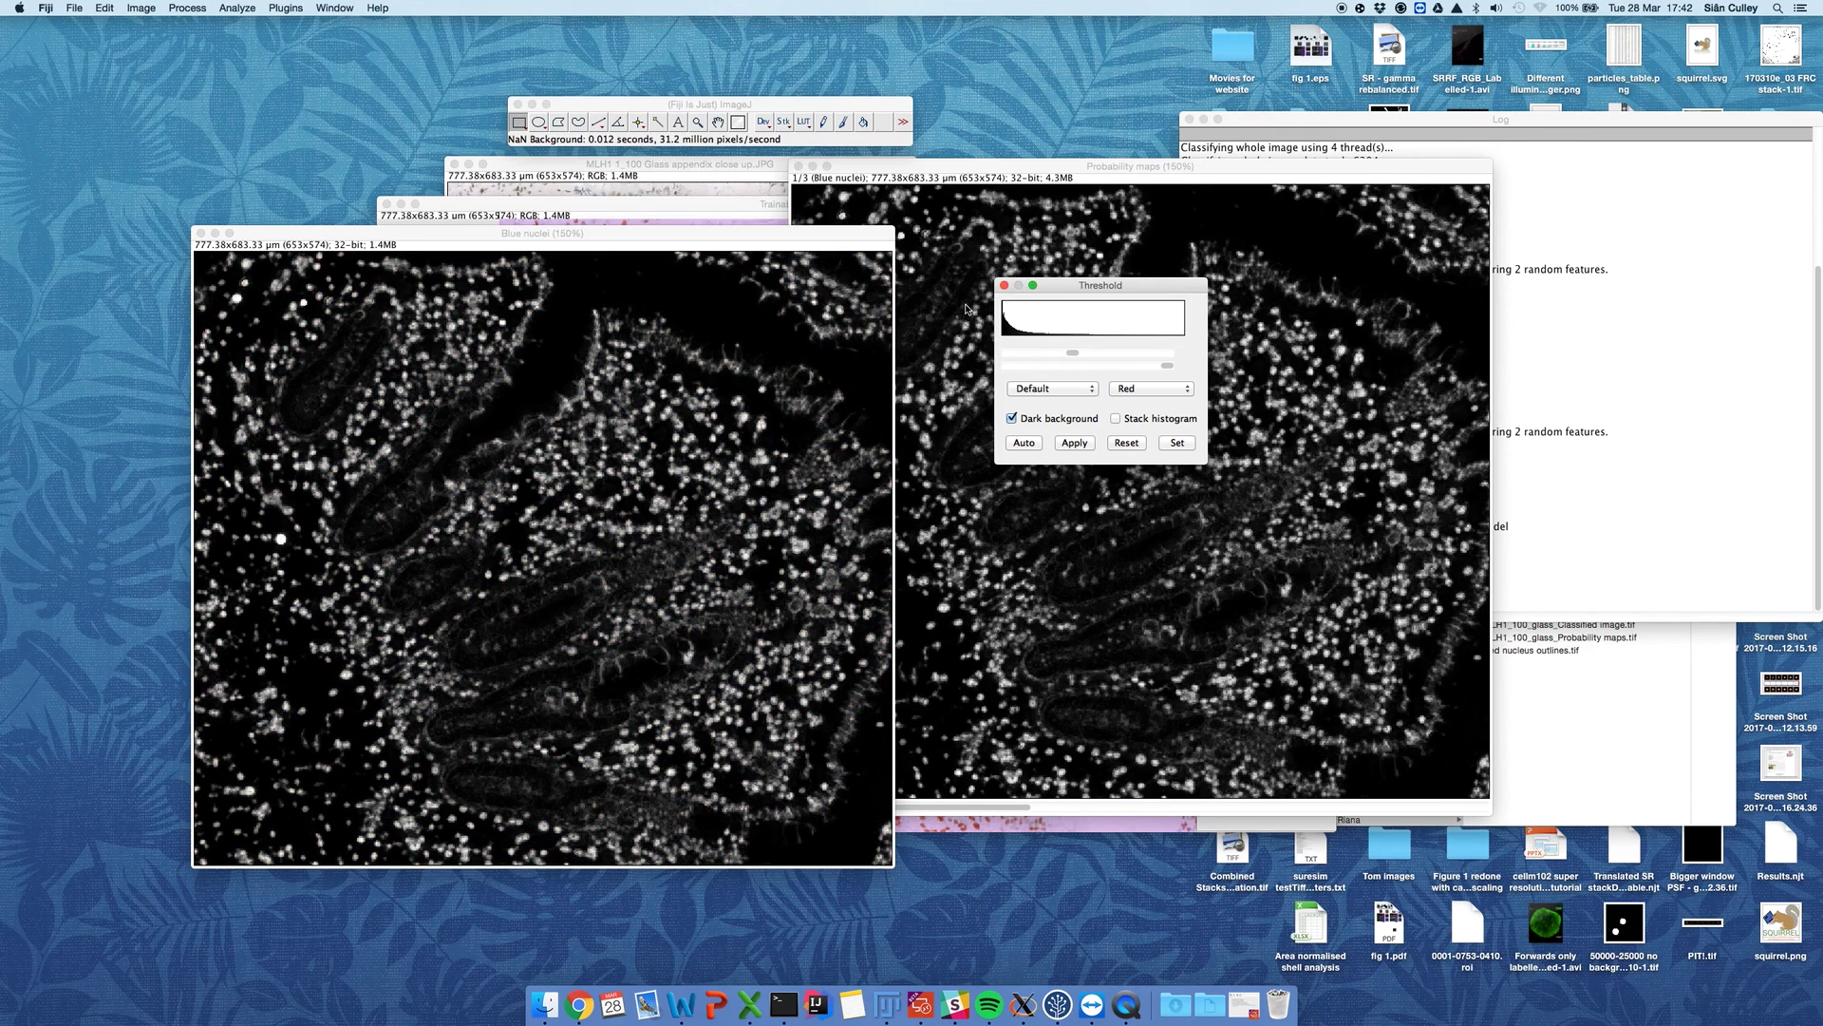
{"action": "left_click", "coordinate": [801, 245]}
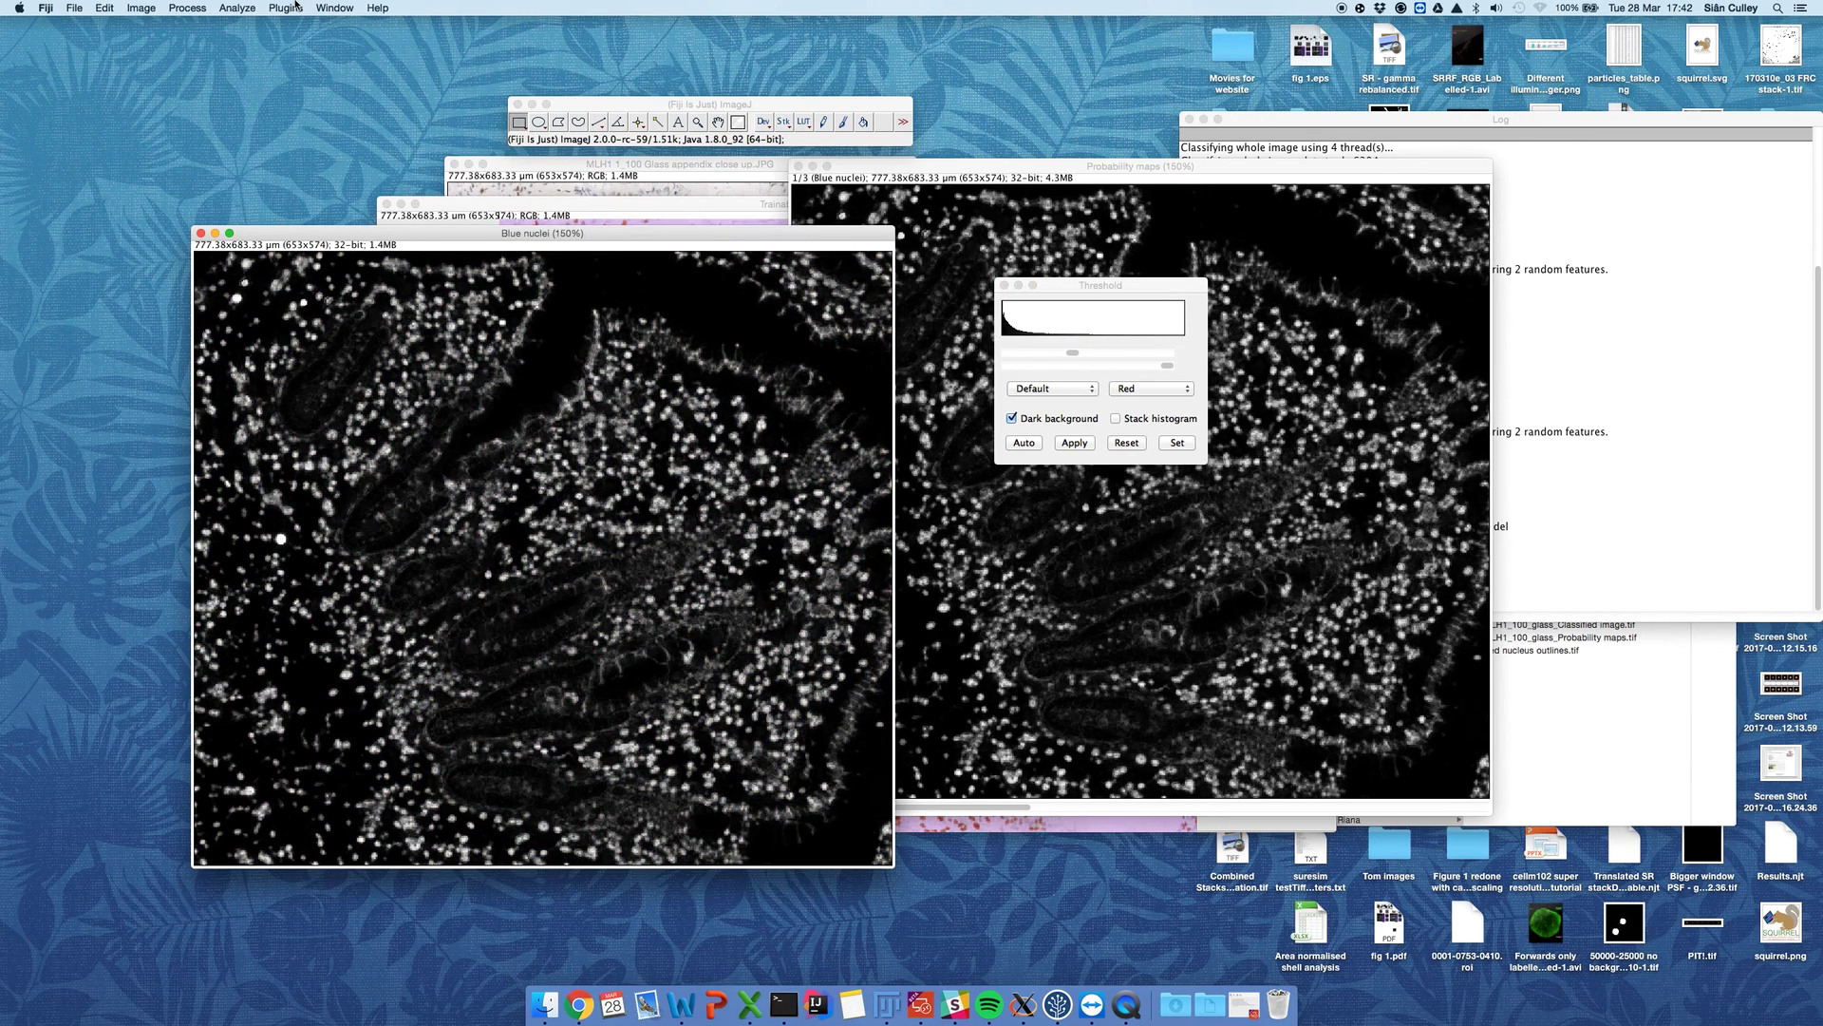
{"action": "left_click", "coordinate": [189, 8]}
{"action": "mouse_move", "coordinate": [221, 126]}
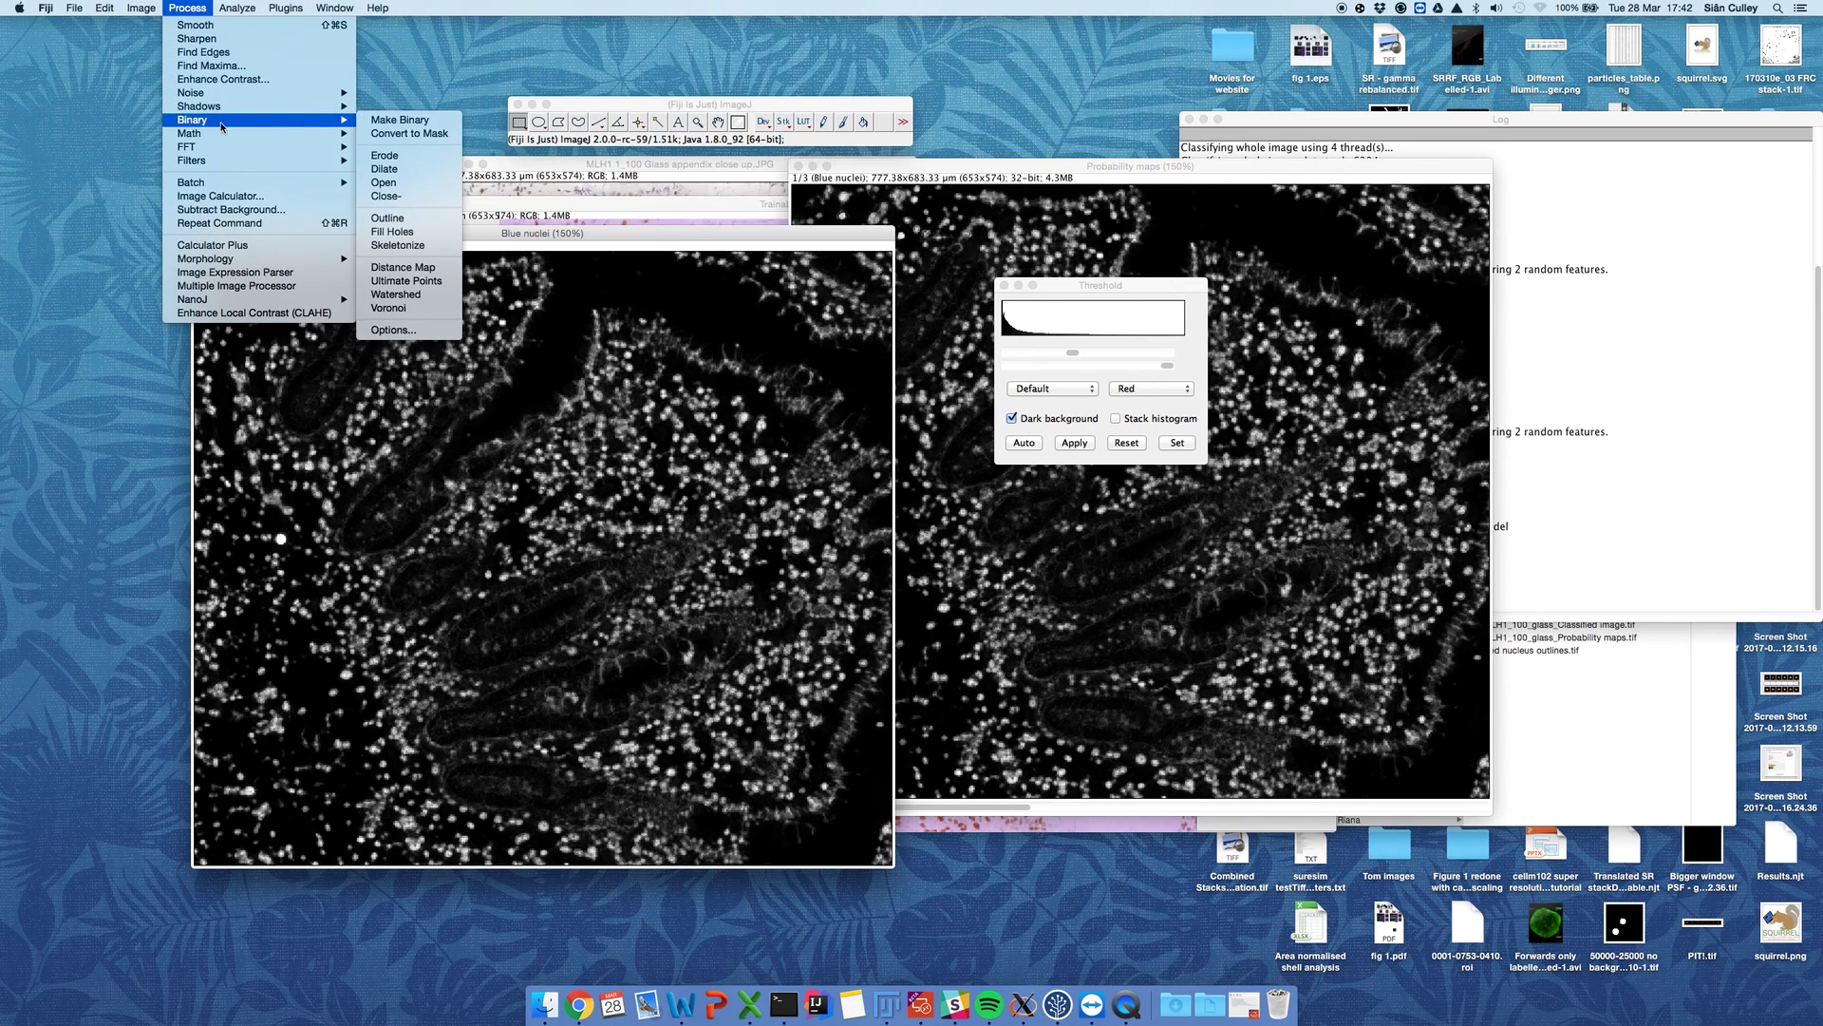
{"action": "left_click", "coordinate": [378, 120]}
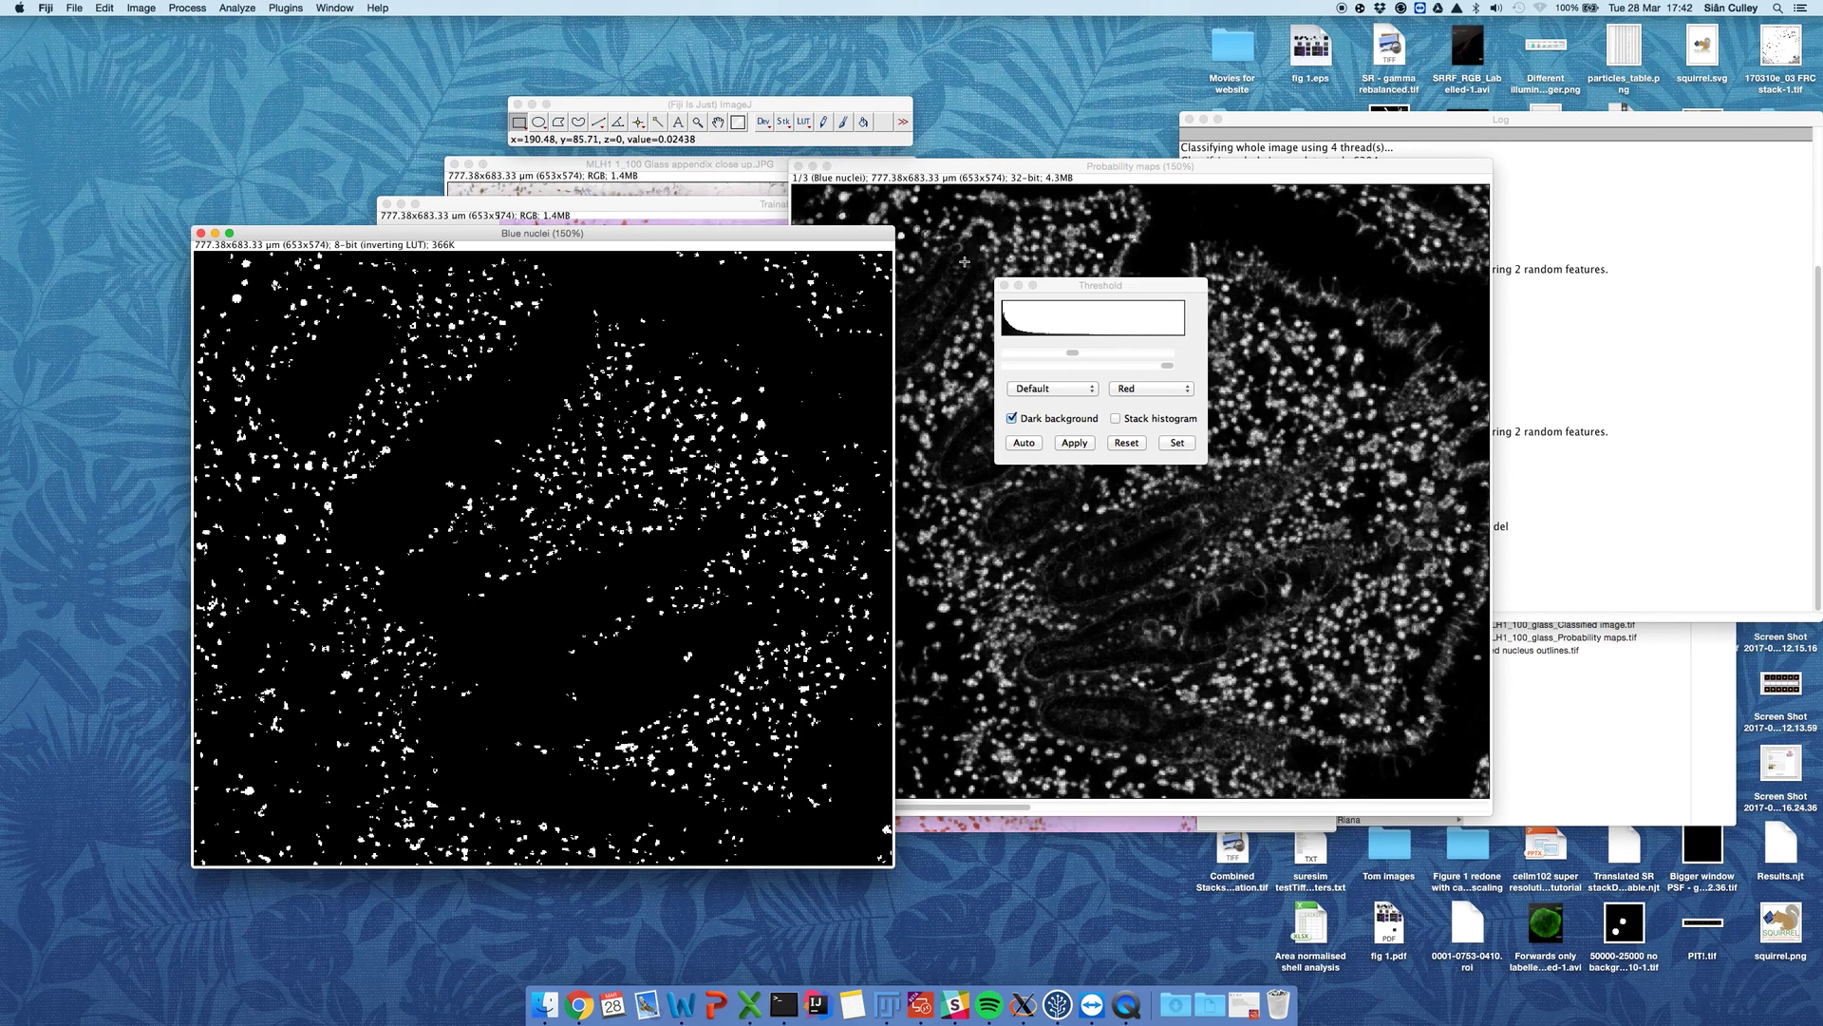
{"action": "left_click", "coordinate": [1004, 286]}
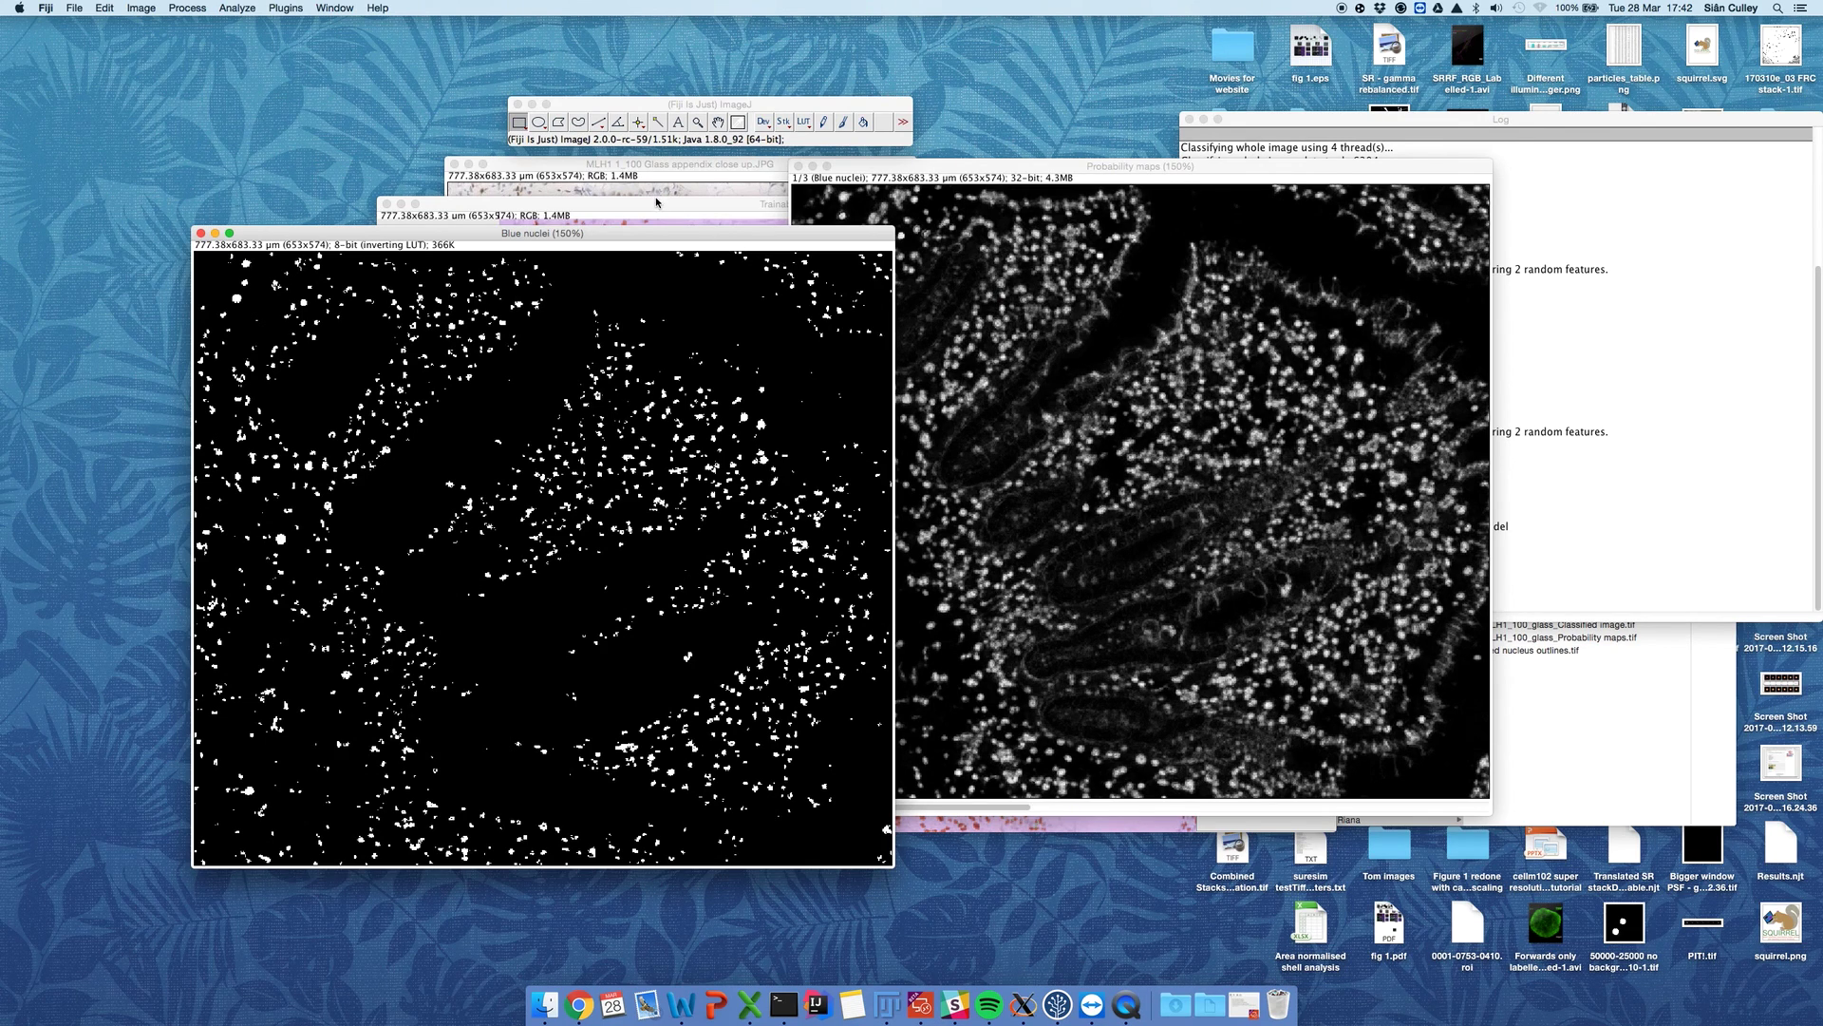
Step: Run Analyze Particles on the binary Blue nuclei image with pixel units and size 4-Infinity, producing only a summary without individual results
{"action": "left_click_drag", "start_coordinate": [623, 238], "coordinate": [543, 162]}
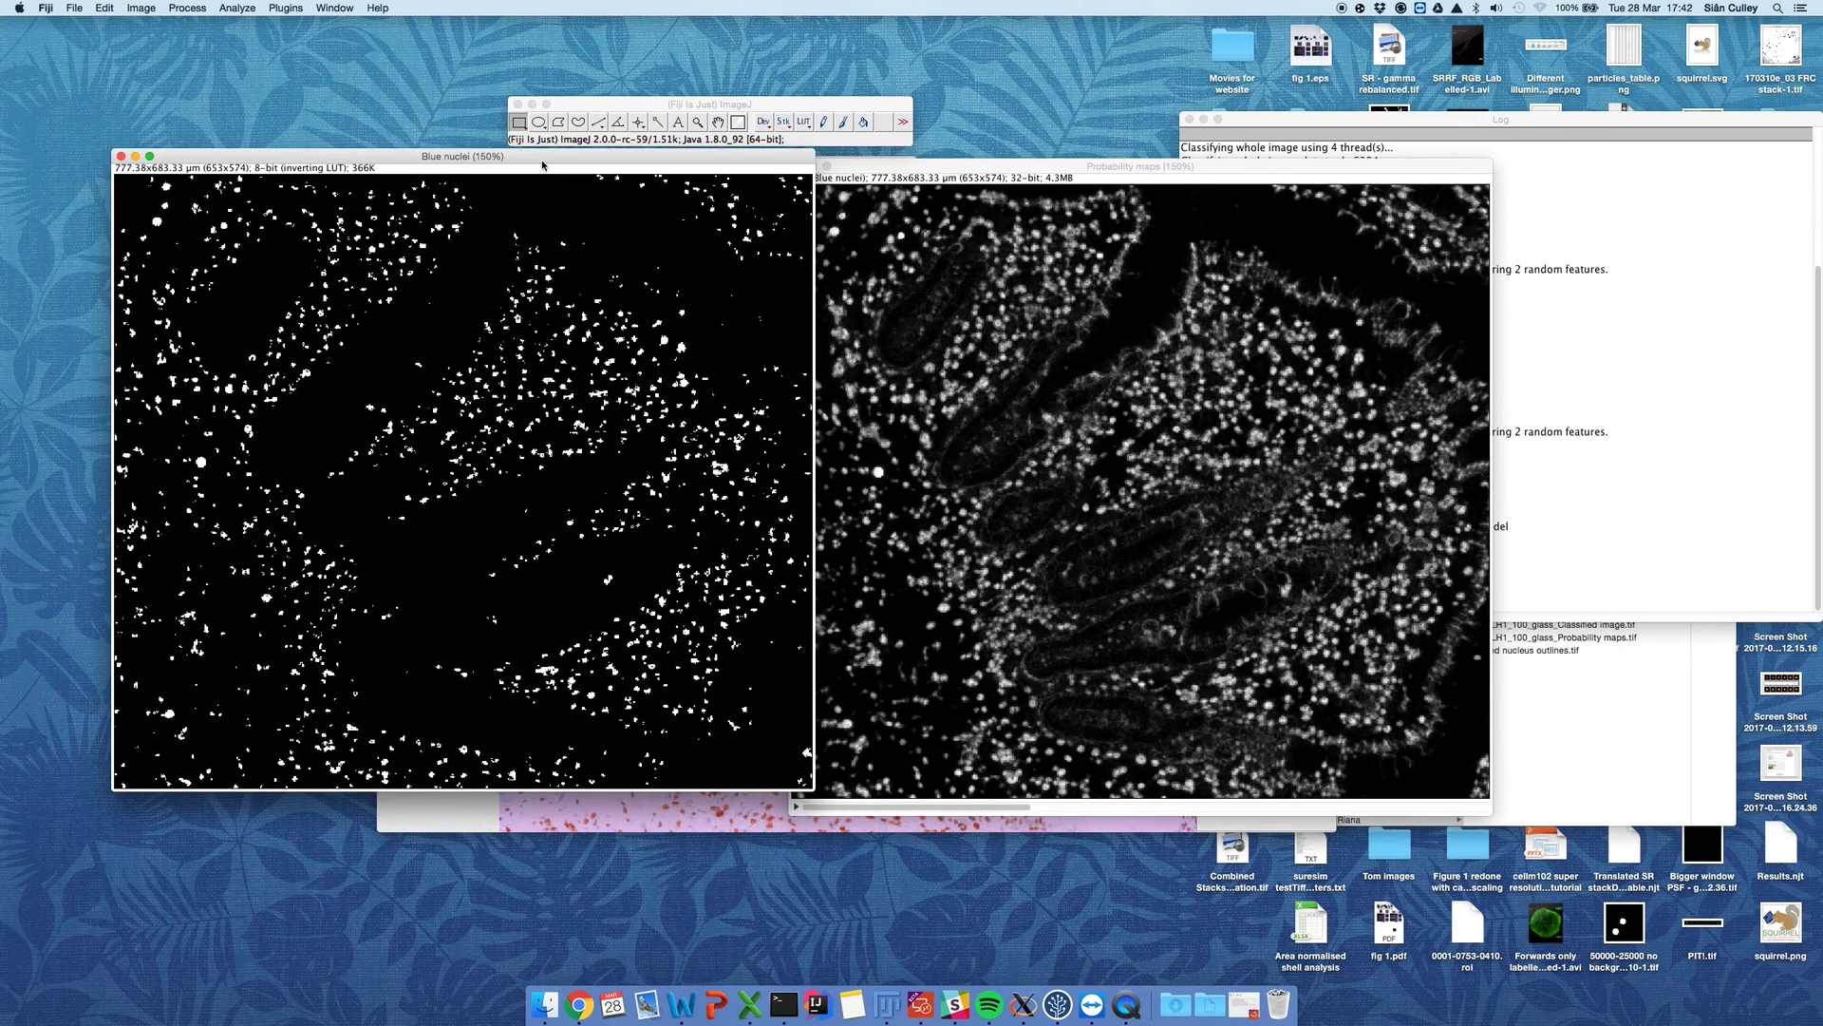
{"action": "left_click", "coordinate": [240, 8]}
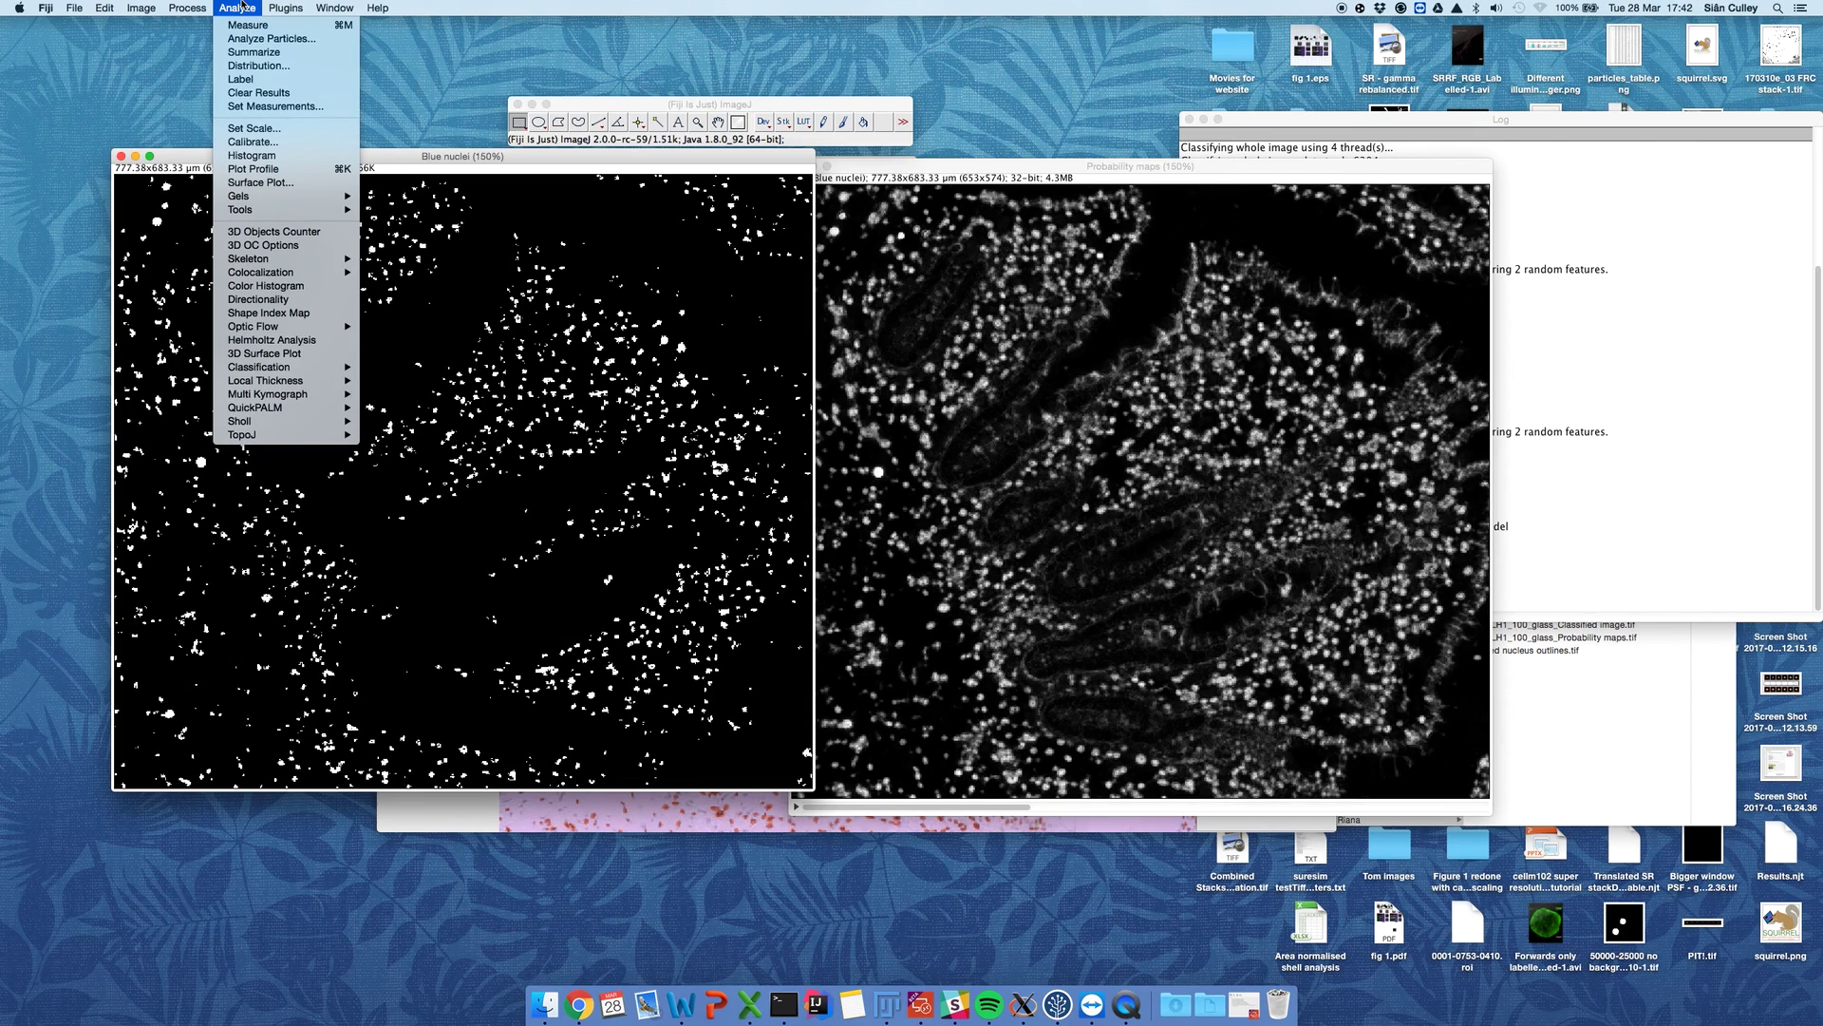
{"action": "left_click", "coordinate": [252, 39]}
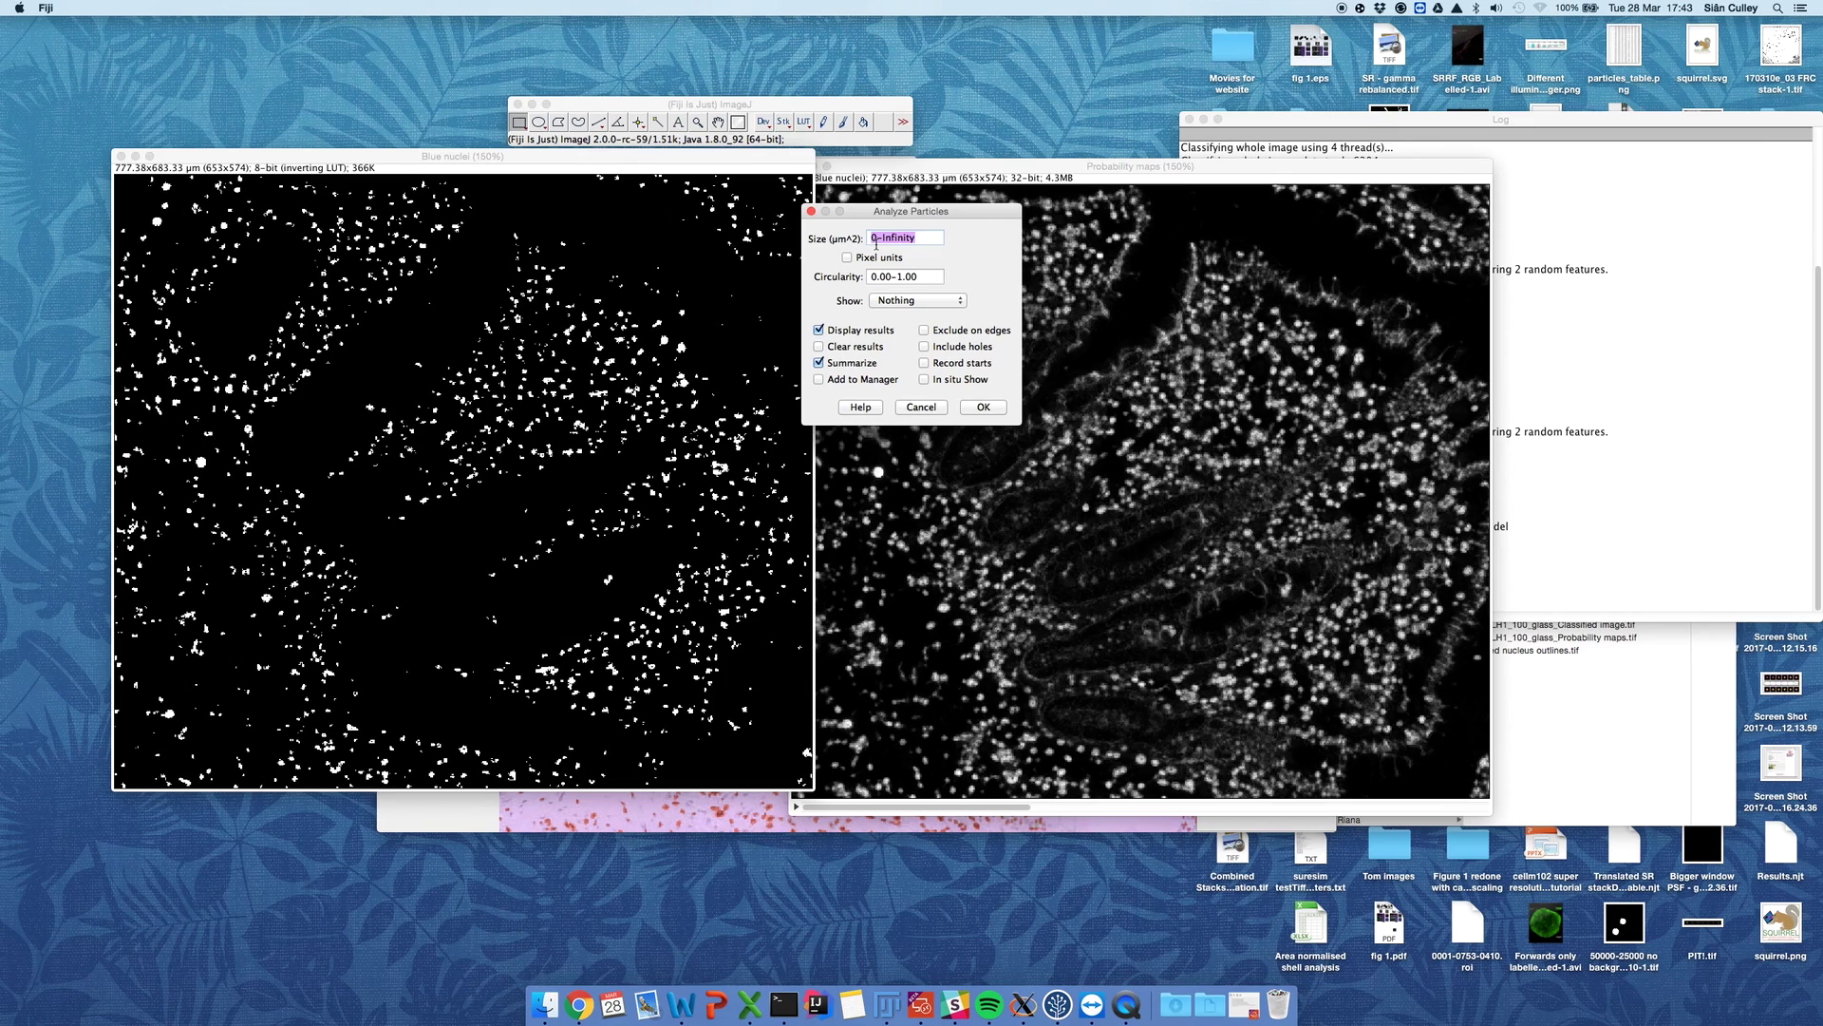
{"action": "left_click", "coordinate": [879, 258]}
{"action": "left_click", "coordinate": [927, 238]}
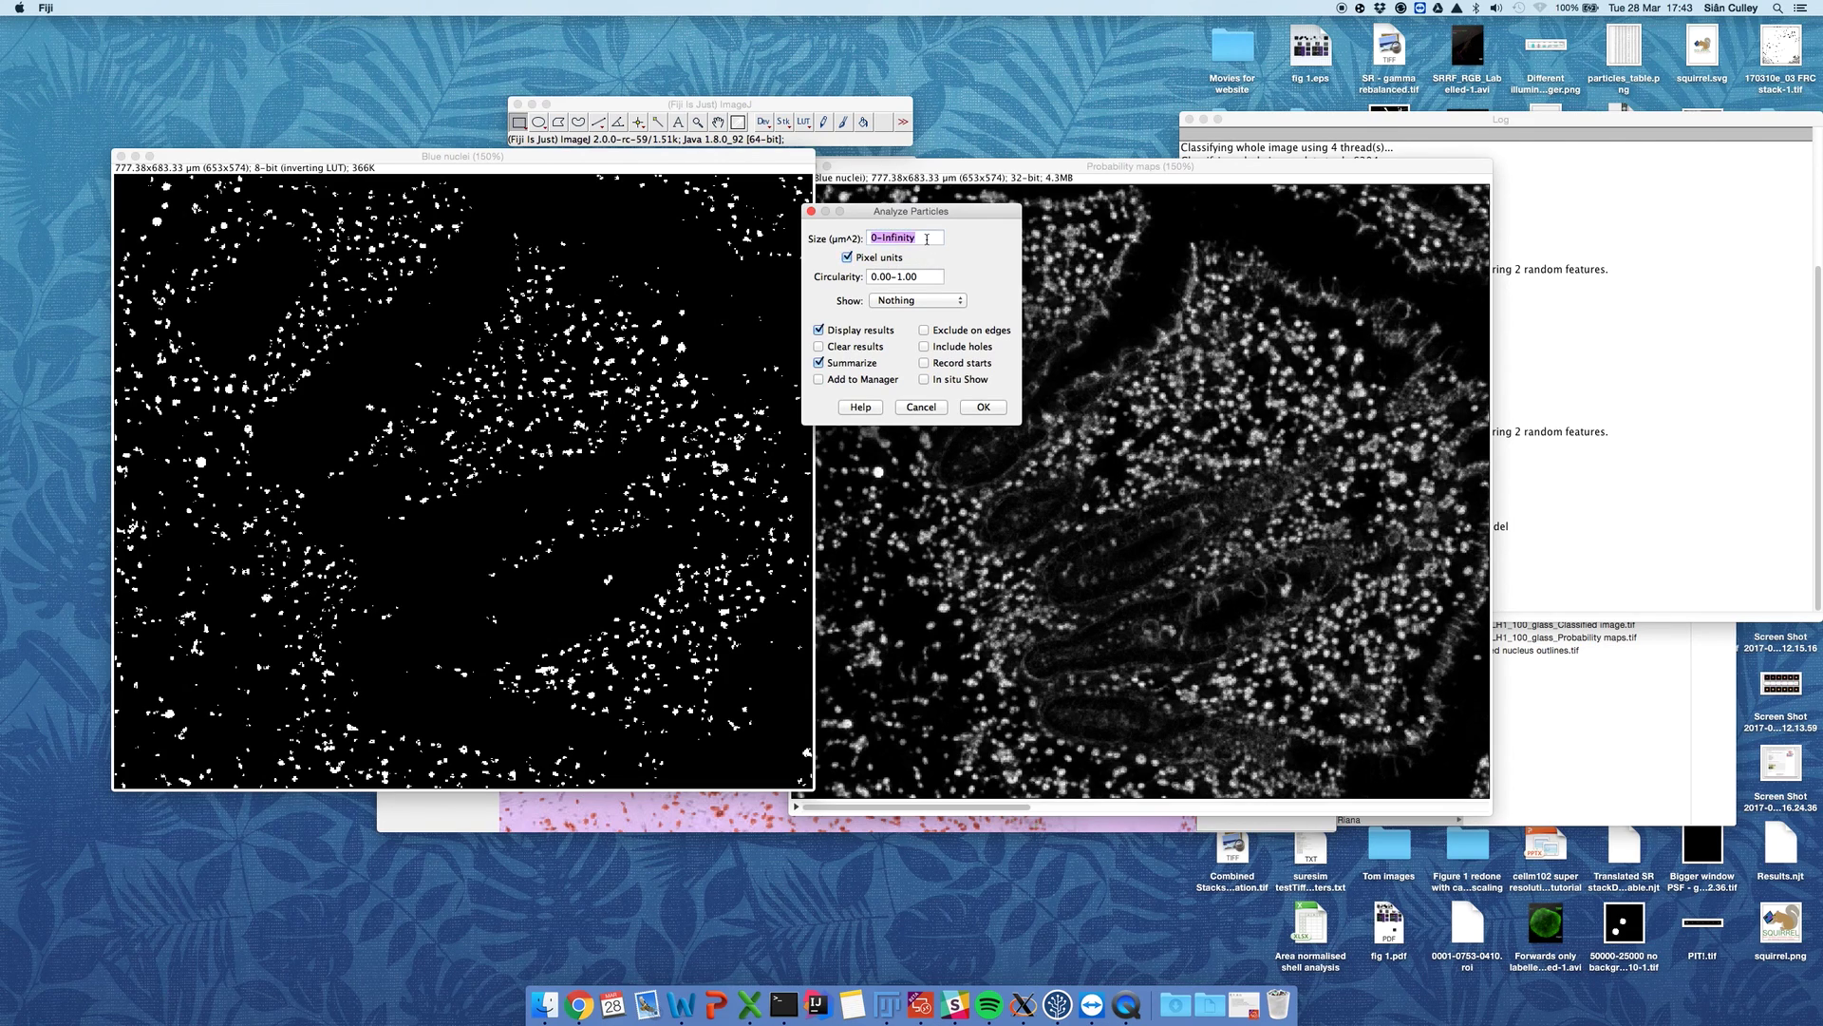
{"action": "left_click", "coordinate": [927, 238]}
{"action": "double_click", "coordinate": [883, 239]}
{"action": "left_click", "coordinate": [874, 238]}
{"action": "key", "text": "BackSpace"}
{"action": "type", "text": "4"}
{"action": "left_click", "coordinate": [818, 330]}
{"action": "left_click", "coordinate": [819, 363]}
{"action": "left_click", "coordinate": [988, 408]}
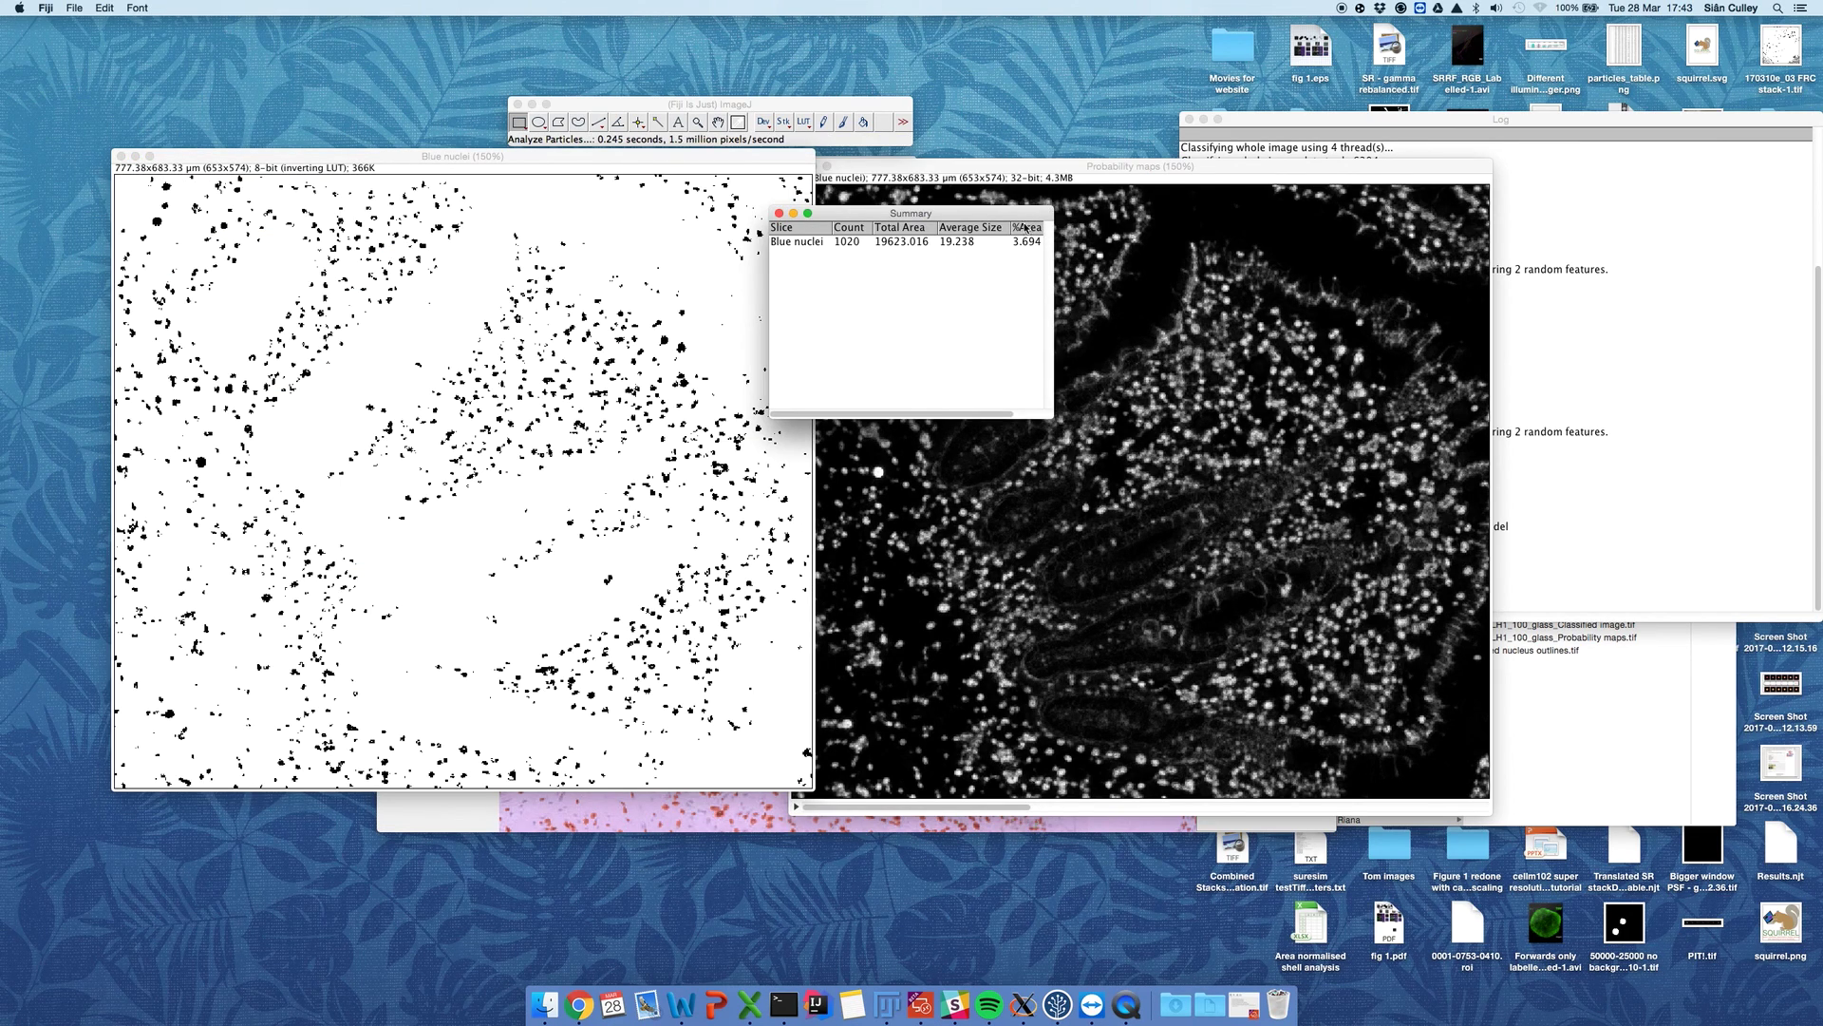
Step: Widen the particle summary table, save it in the Riana folder as "Summary of blue nuclei.xls" and close it
{"action": "left_click_drag", "start_coordinate": [1055, 335], "coordinate": [1303, 369]}
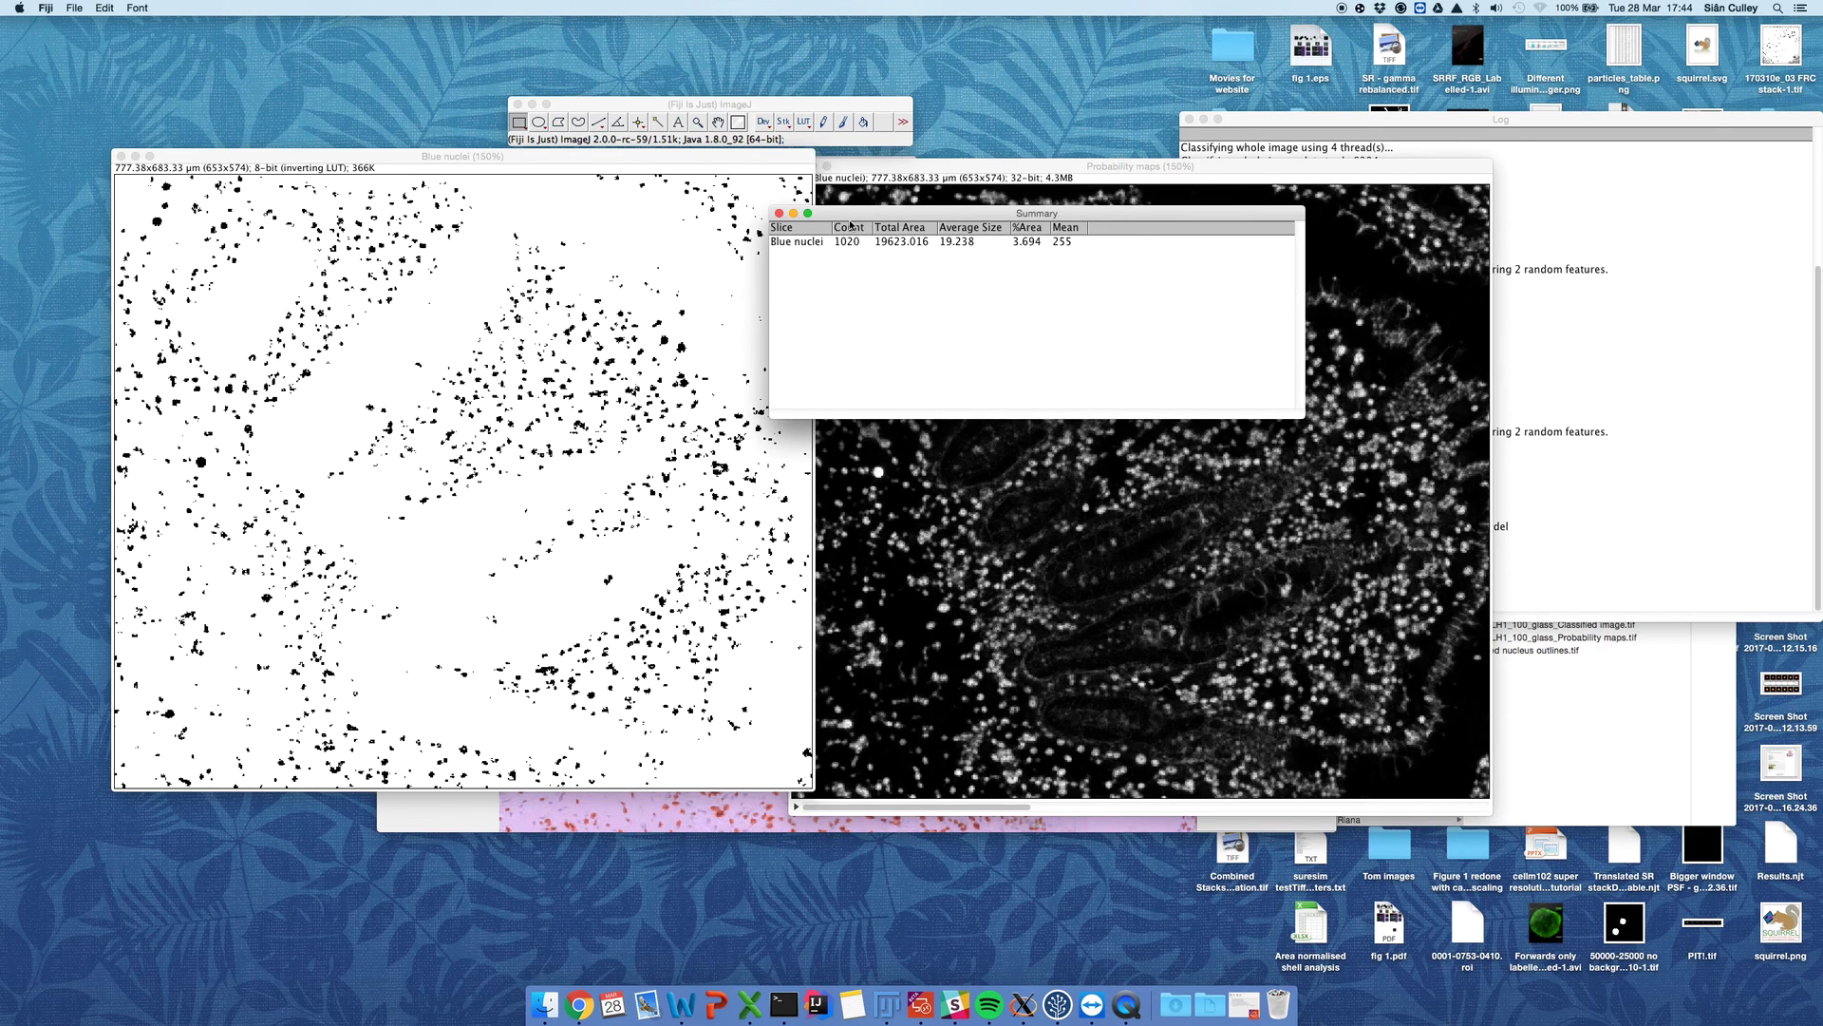
{"action": "left_click", "coordinate": [74, 11]}
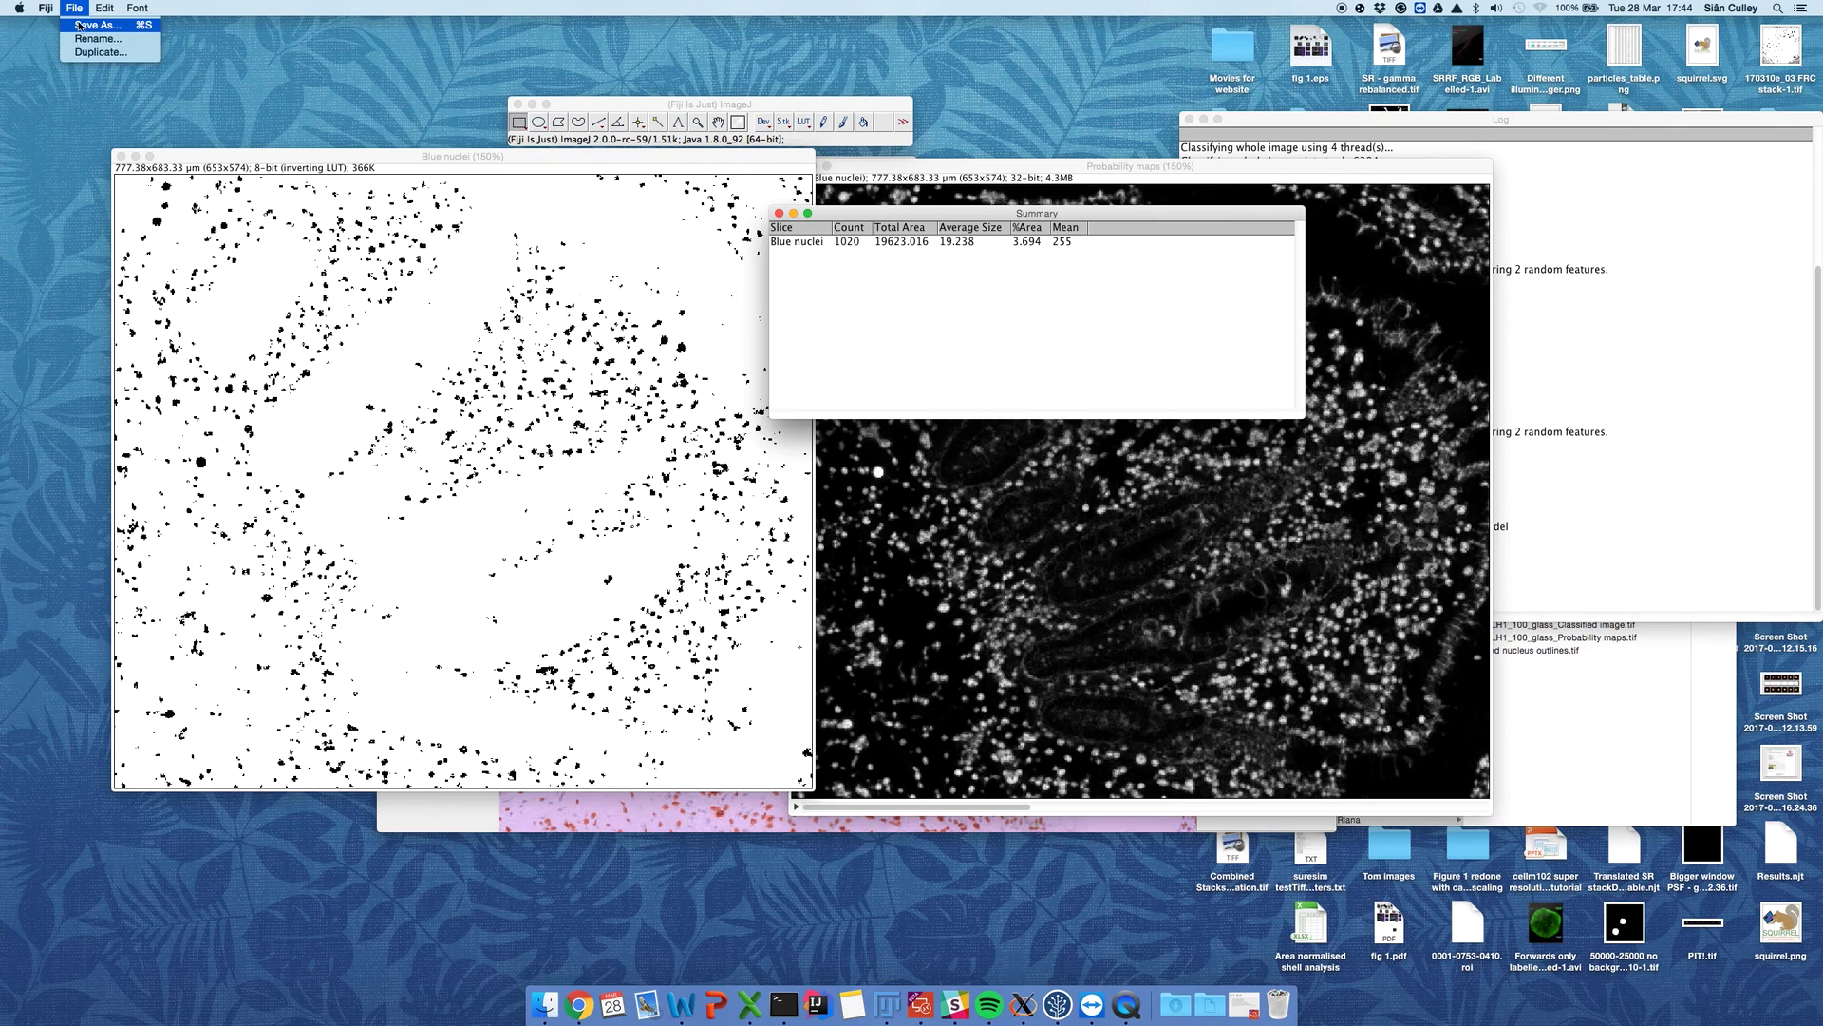
{"action": "left_click", "coordinate": [82, 33]}
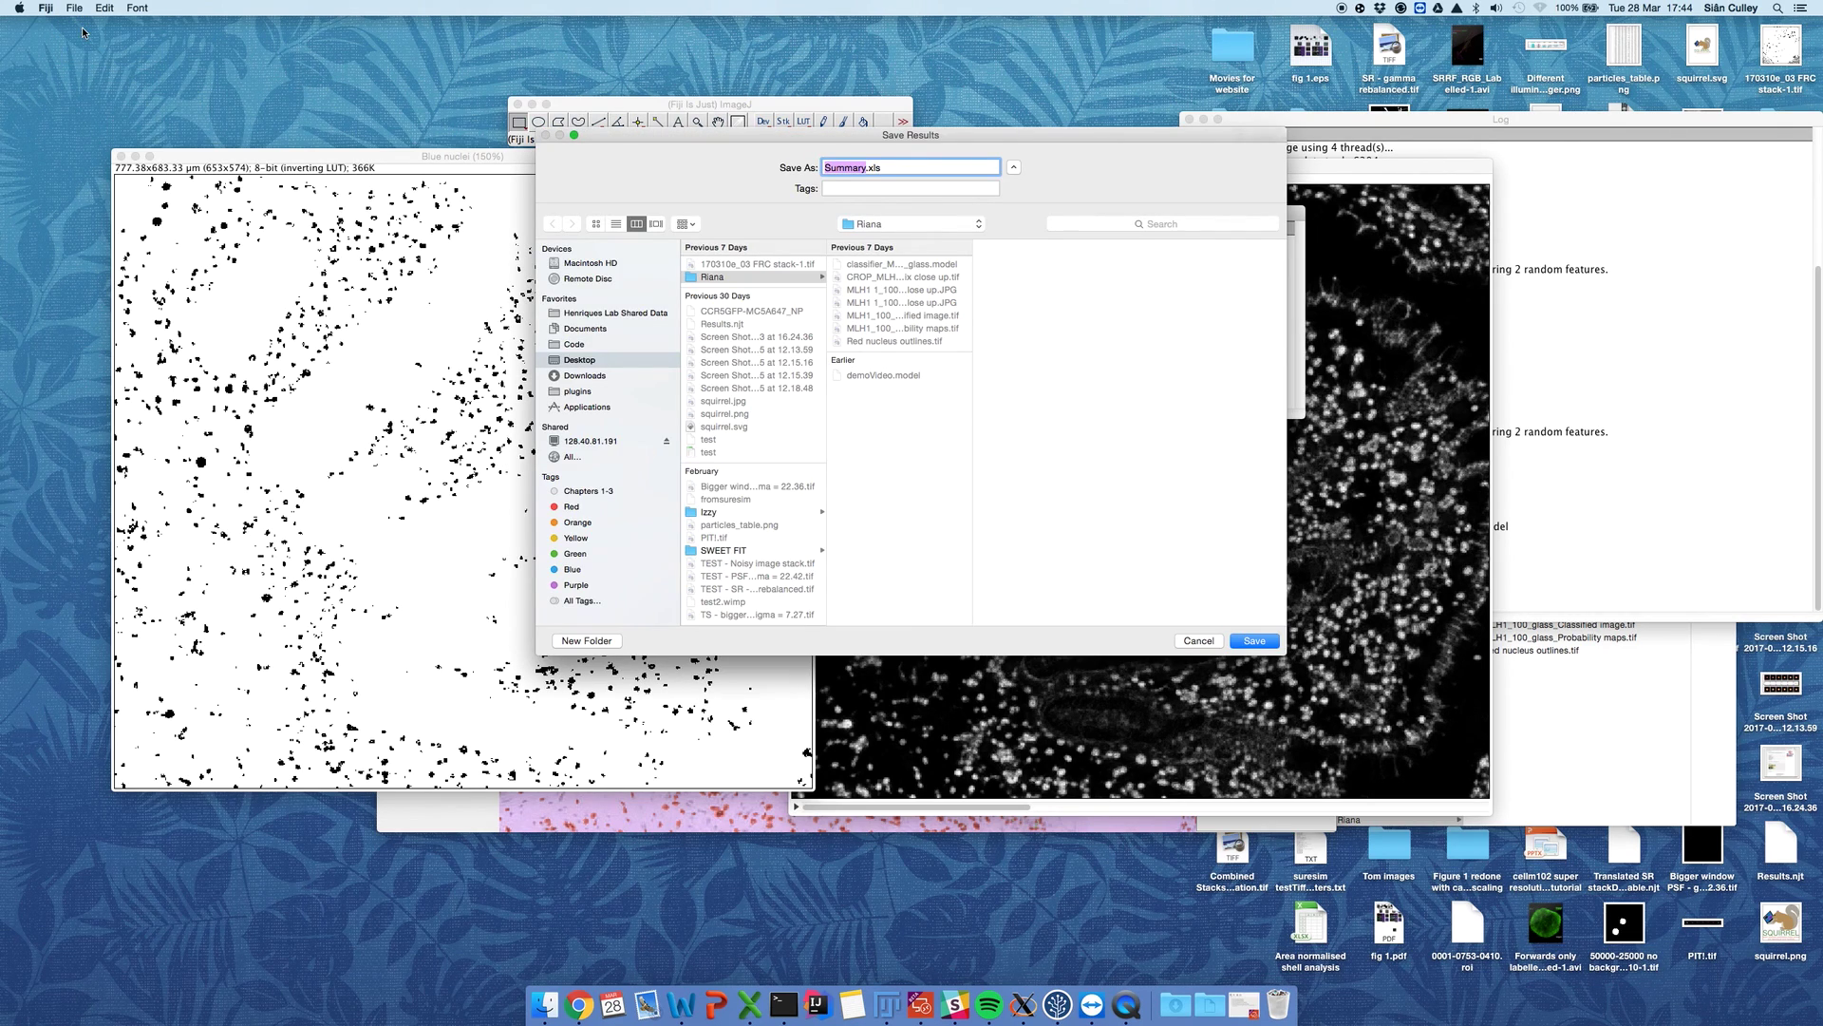
{"action": "key", "text": "Right"}
{"action": "type", "text": "of blue nuclei"}
{"action": "left_click", "coordinate": [1255, 641]}
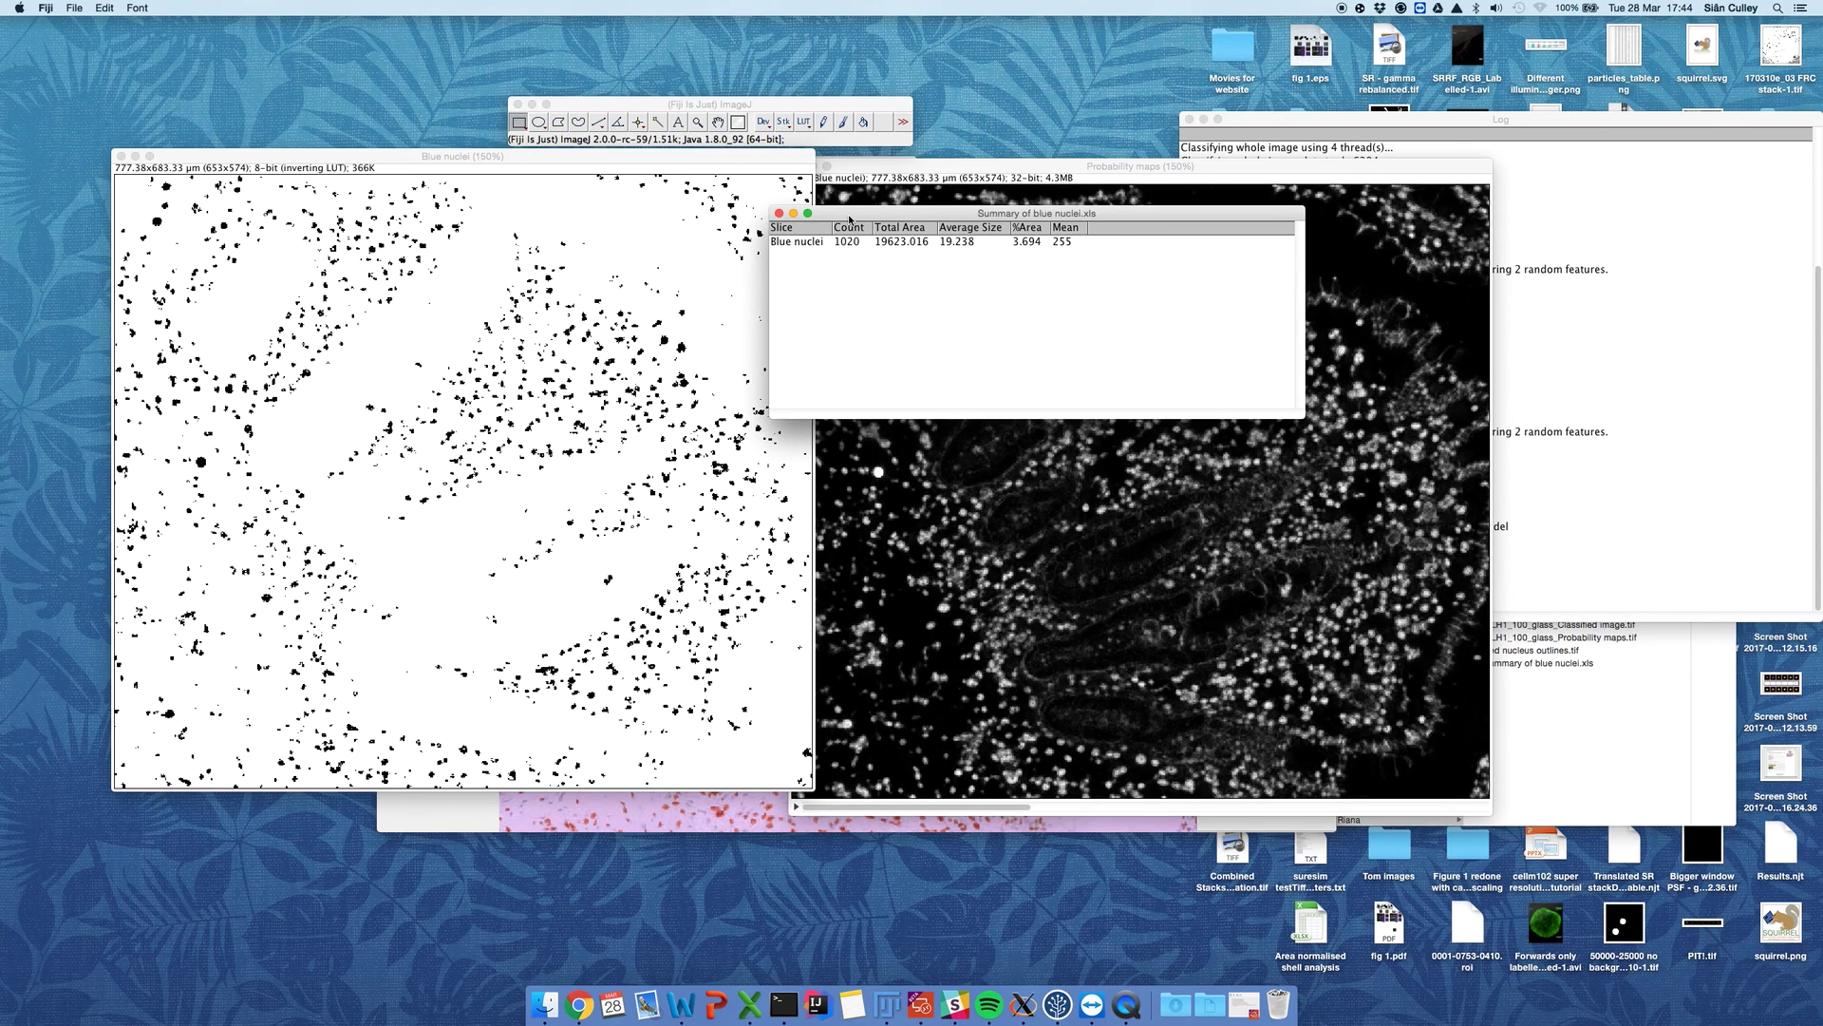
{"action": "left_click", "coordinate": [779, 212]}
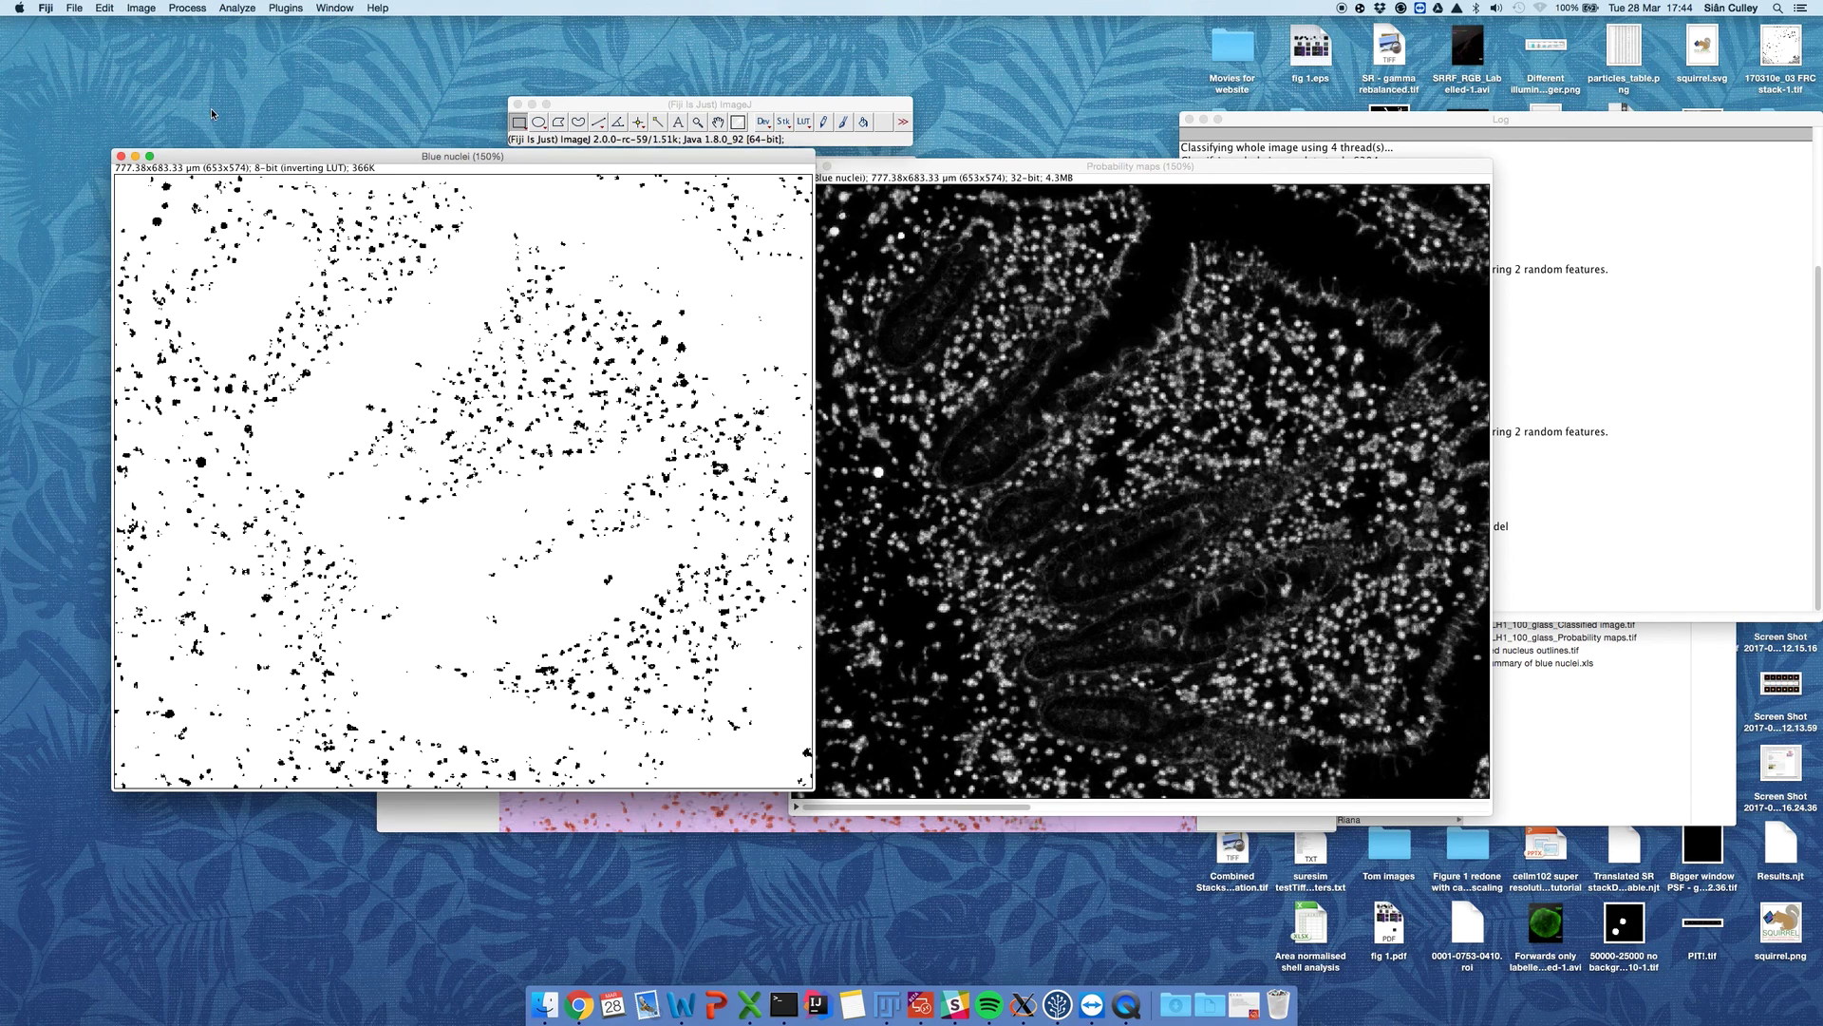
Step: Close the Blue nuclei image, the probability maps, the glass appendix image and the Trainable Weka Segmentation window without saving changes
{"action": "left_click", "coordinate": [122, 158]}
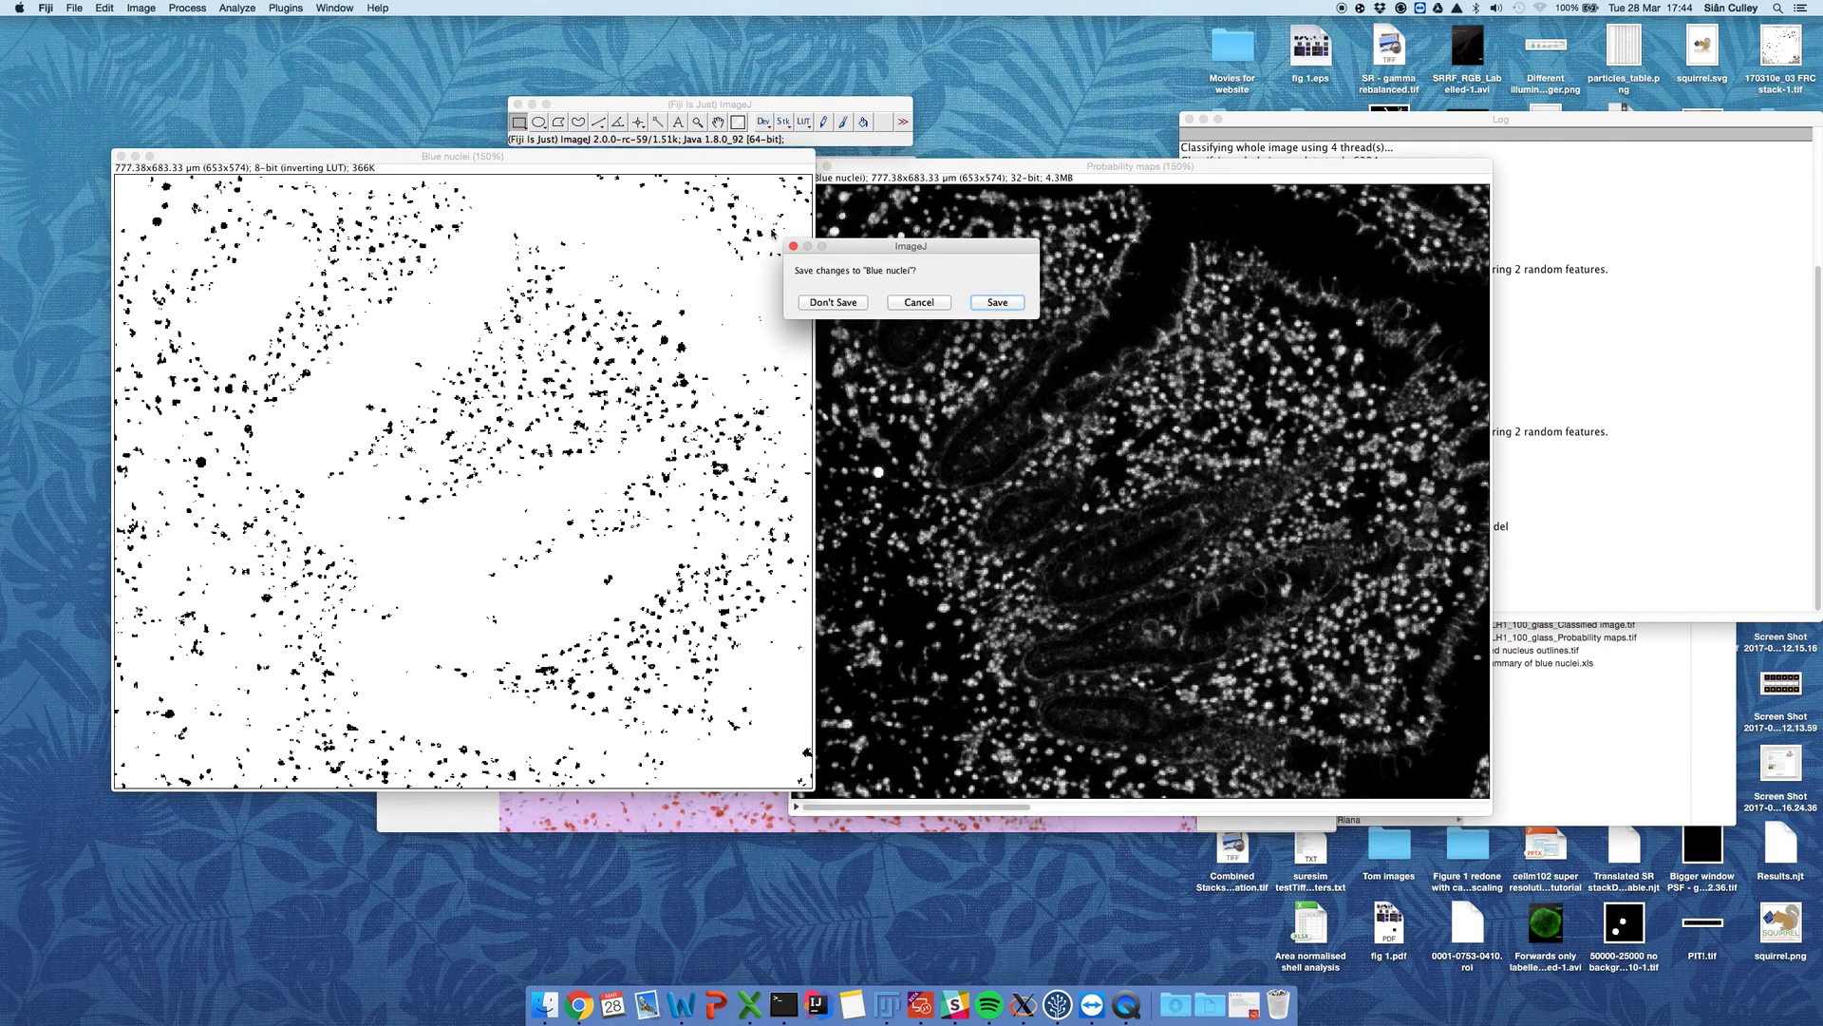
{"action": "left_click", "coordinate": [842, 302]}
{"action": "left_click", "coordinate": [801, 167]}
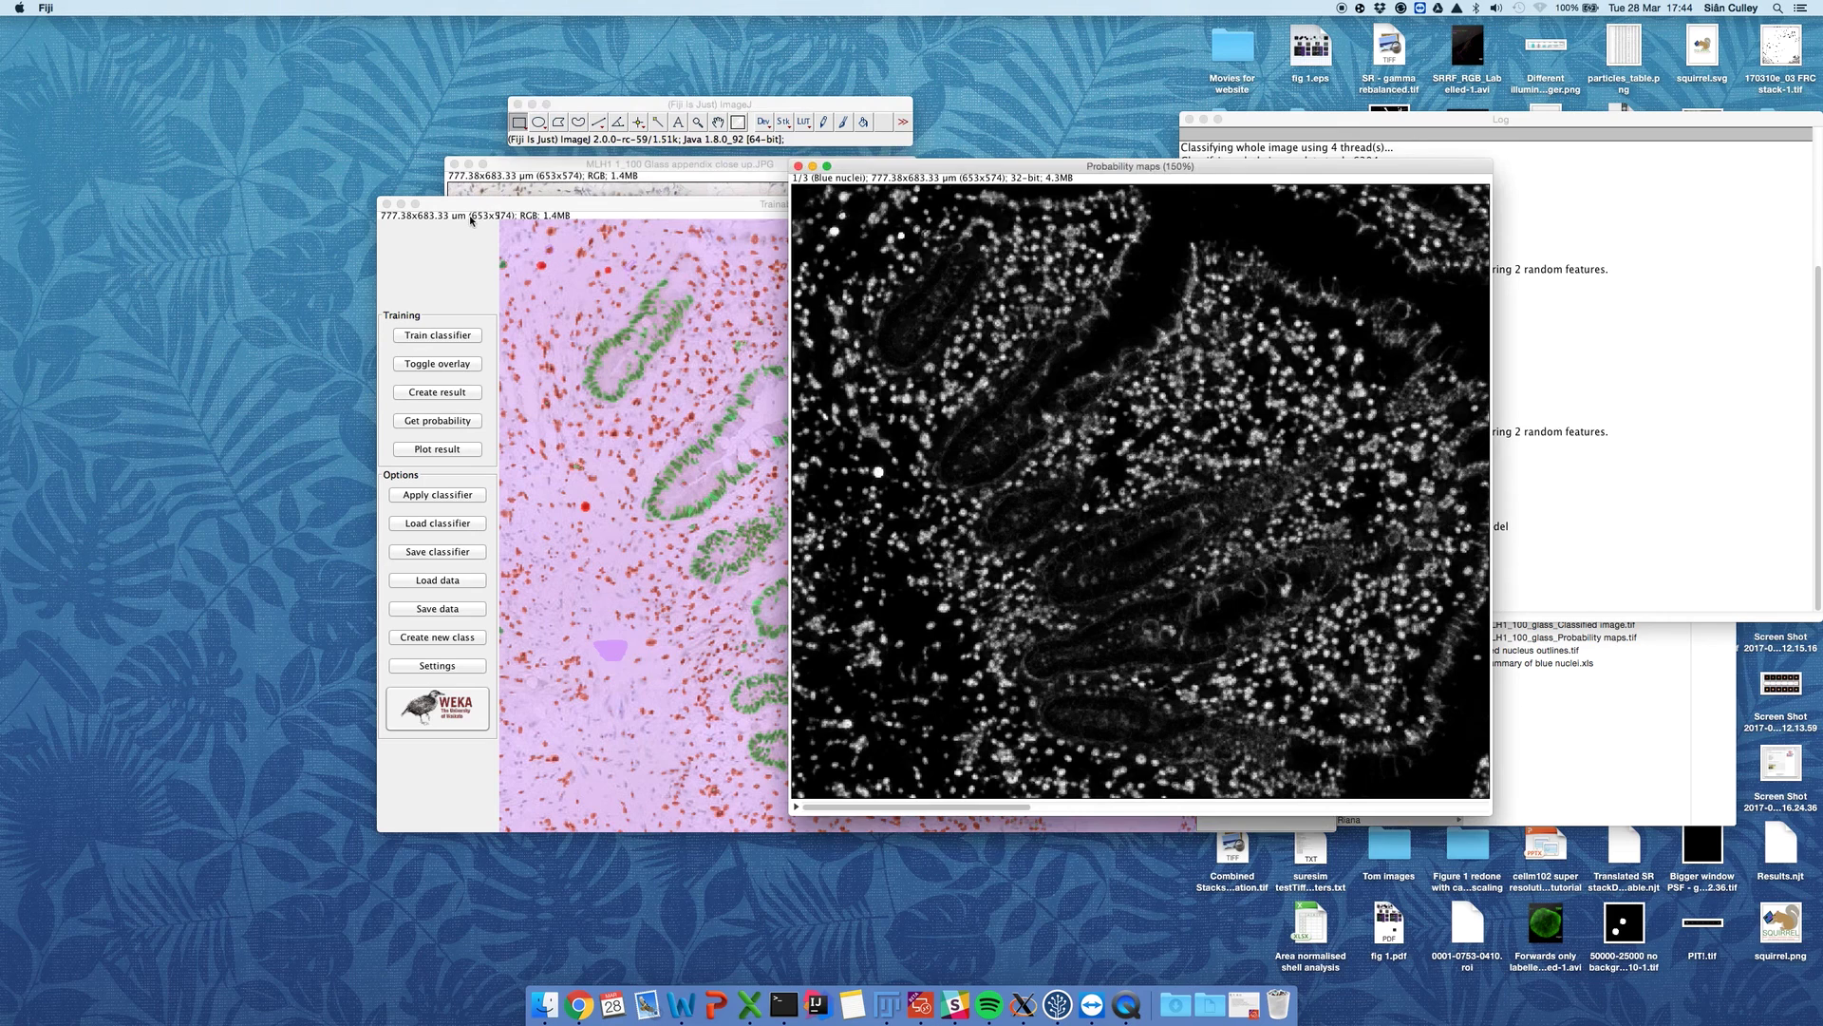
{"action": "left_click", "coordinate": [798, 166]}
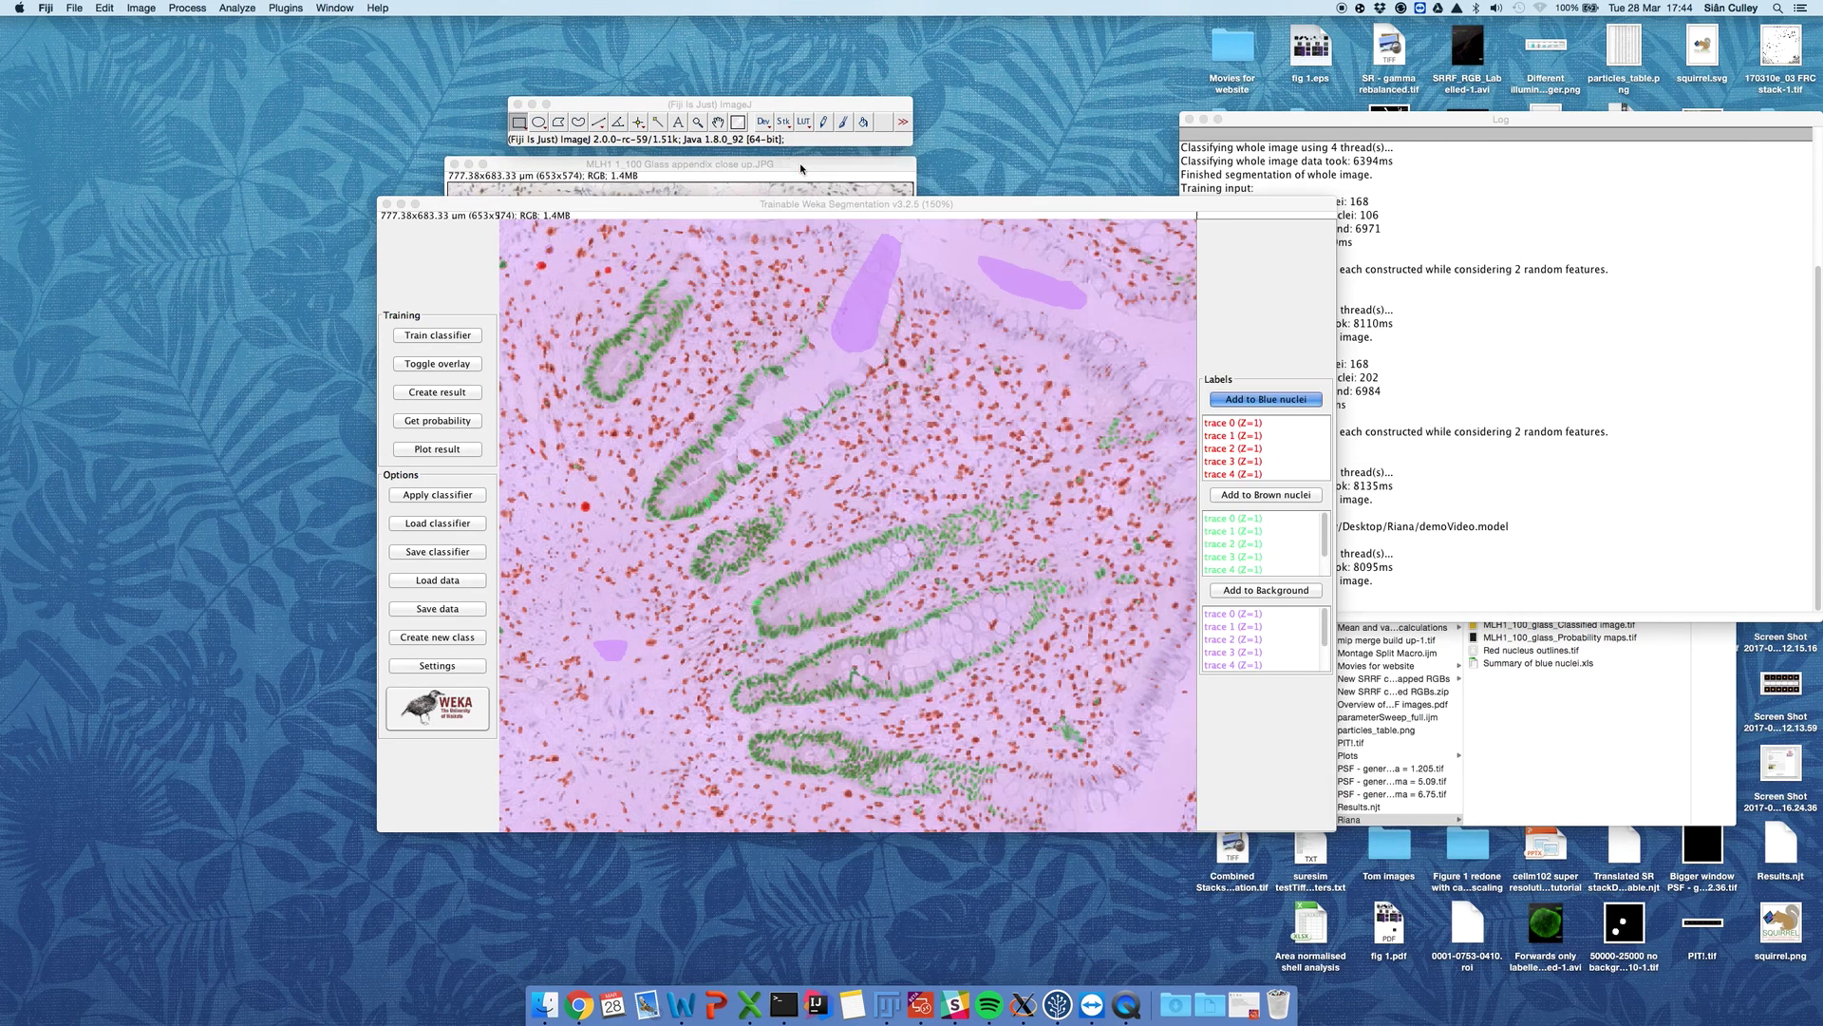
{"action": "left_click", "coordinate": [544, 182]}
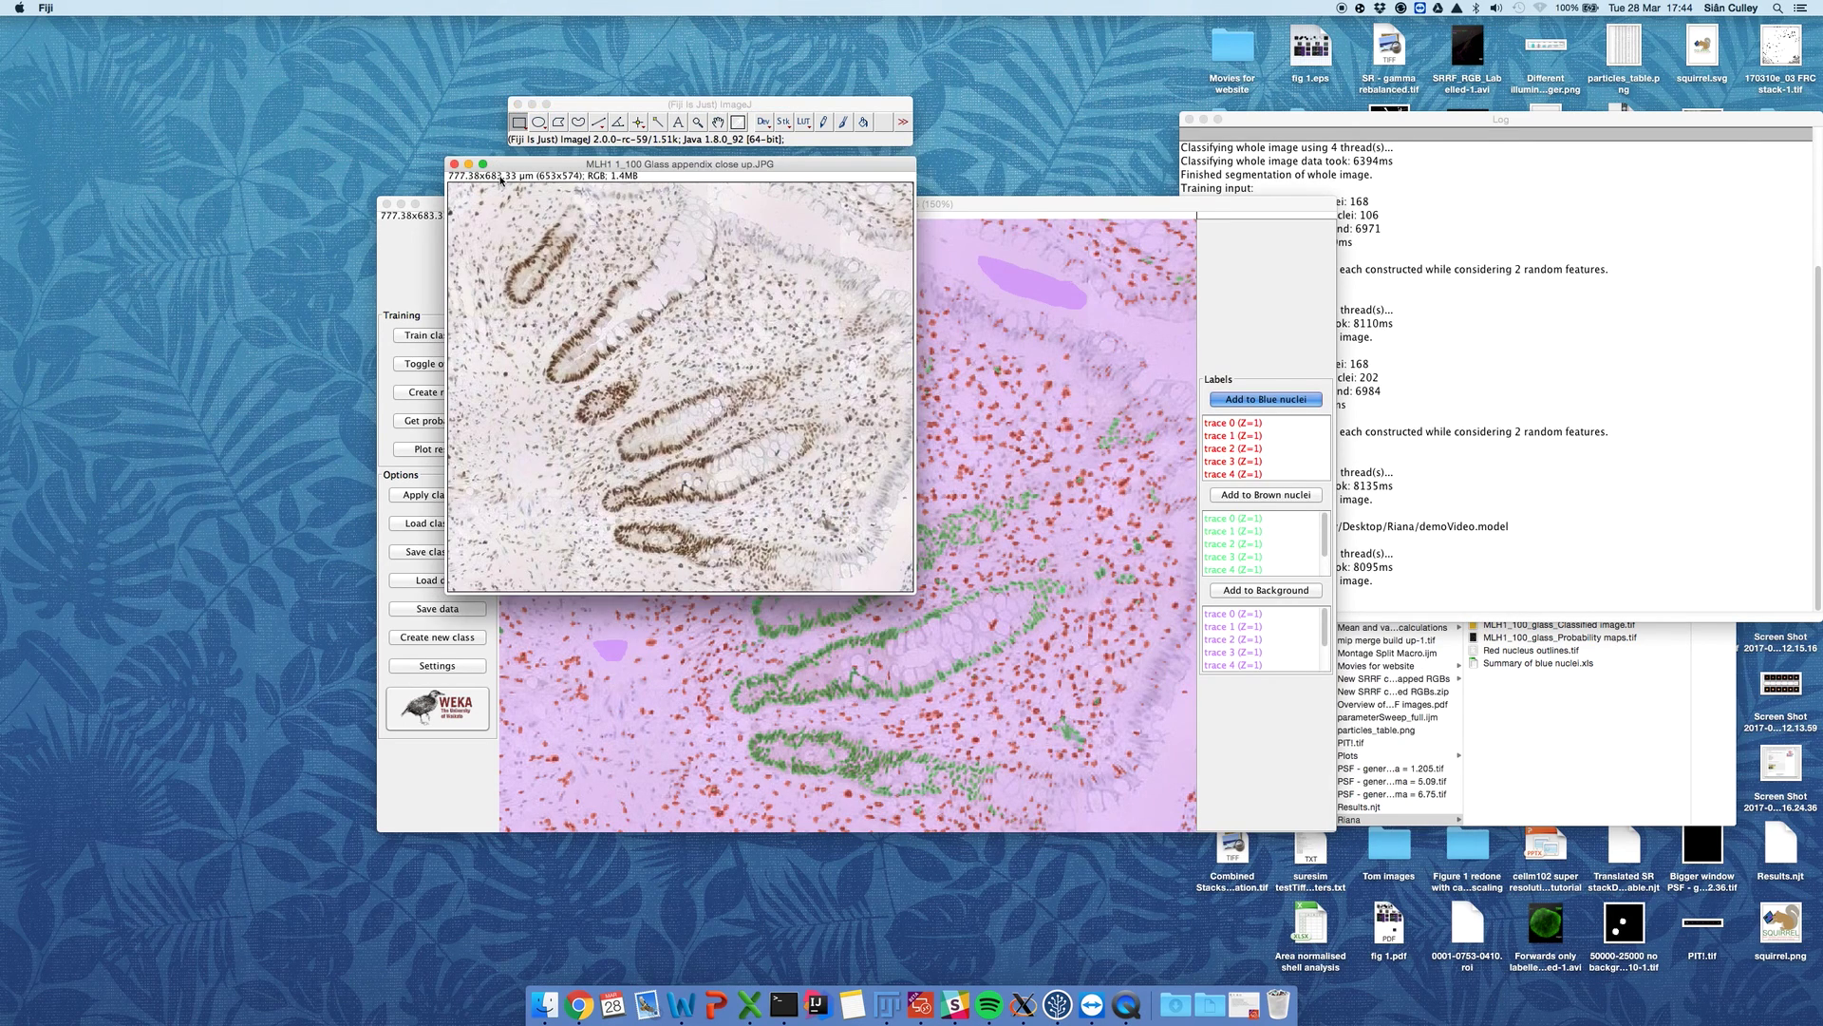
{"action": "left_click", "coordinate": [453, 167]}
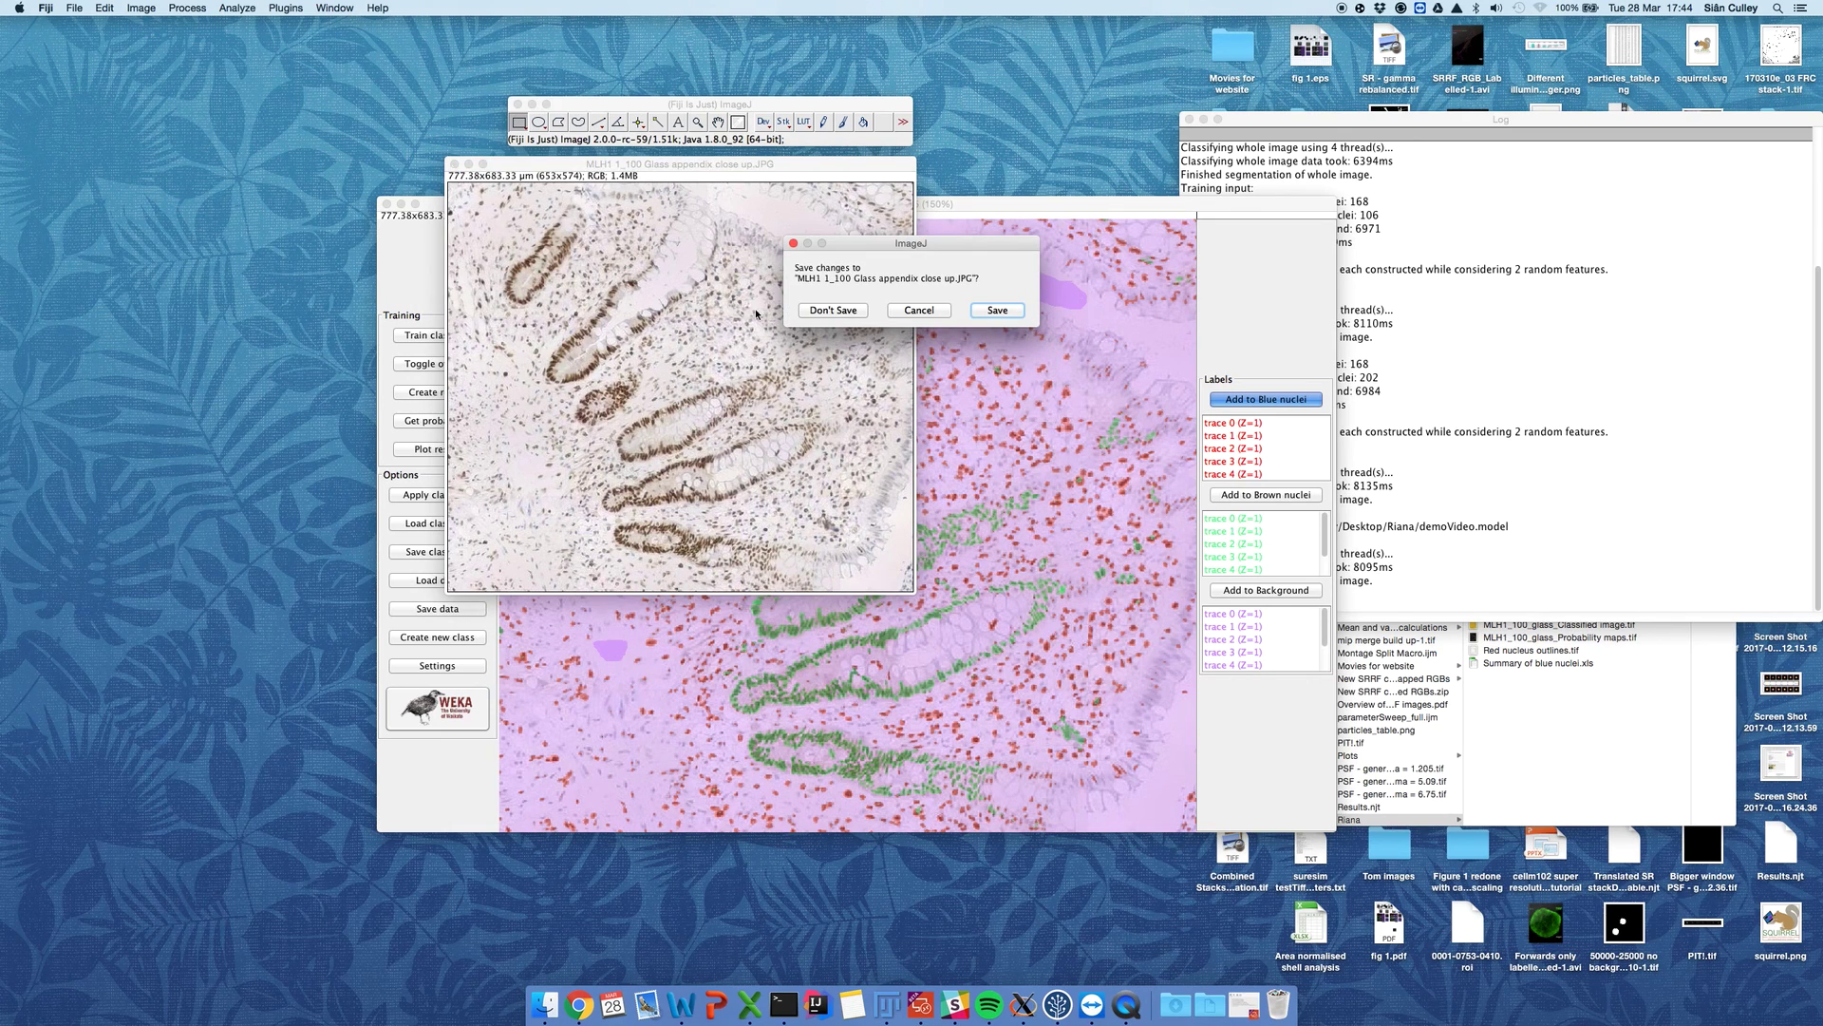
{"action": "left_click", "coordinate": [826, 311]}
{"action": "left_click", "coordinate": [866, 205]}
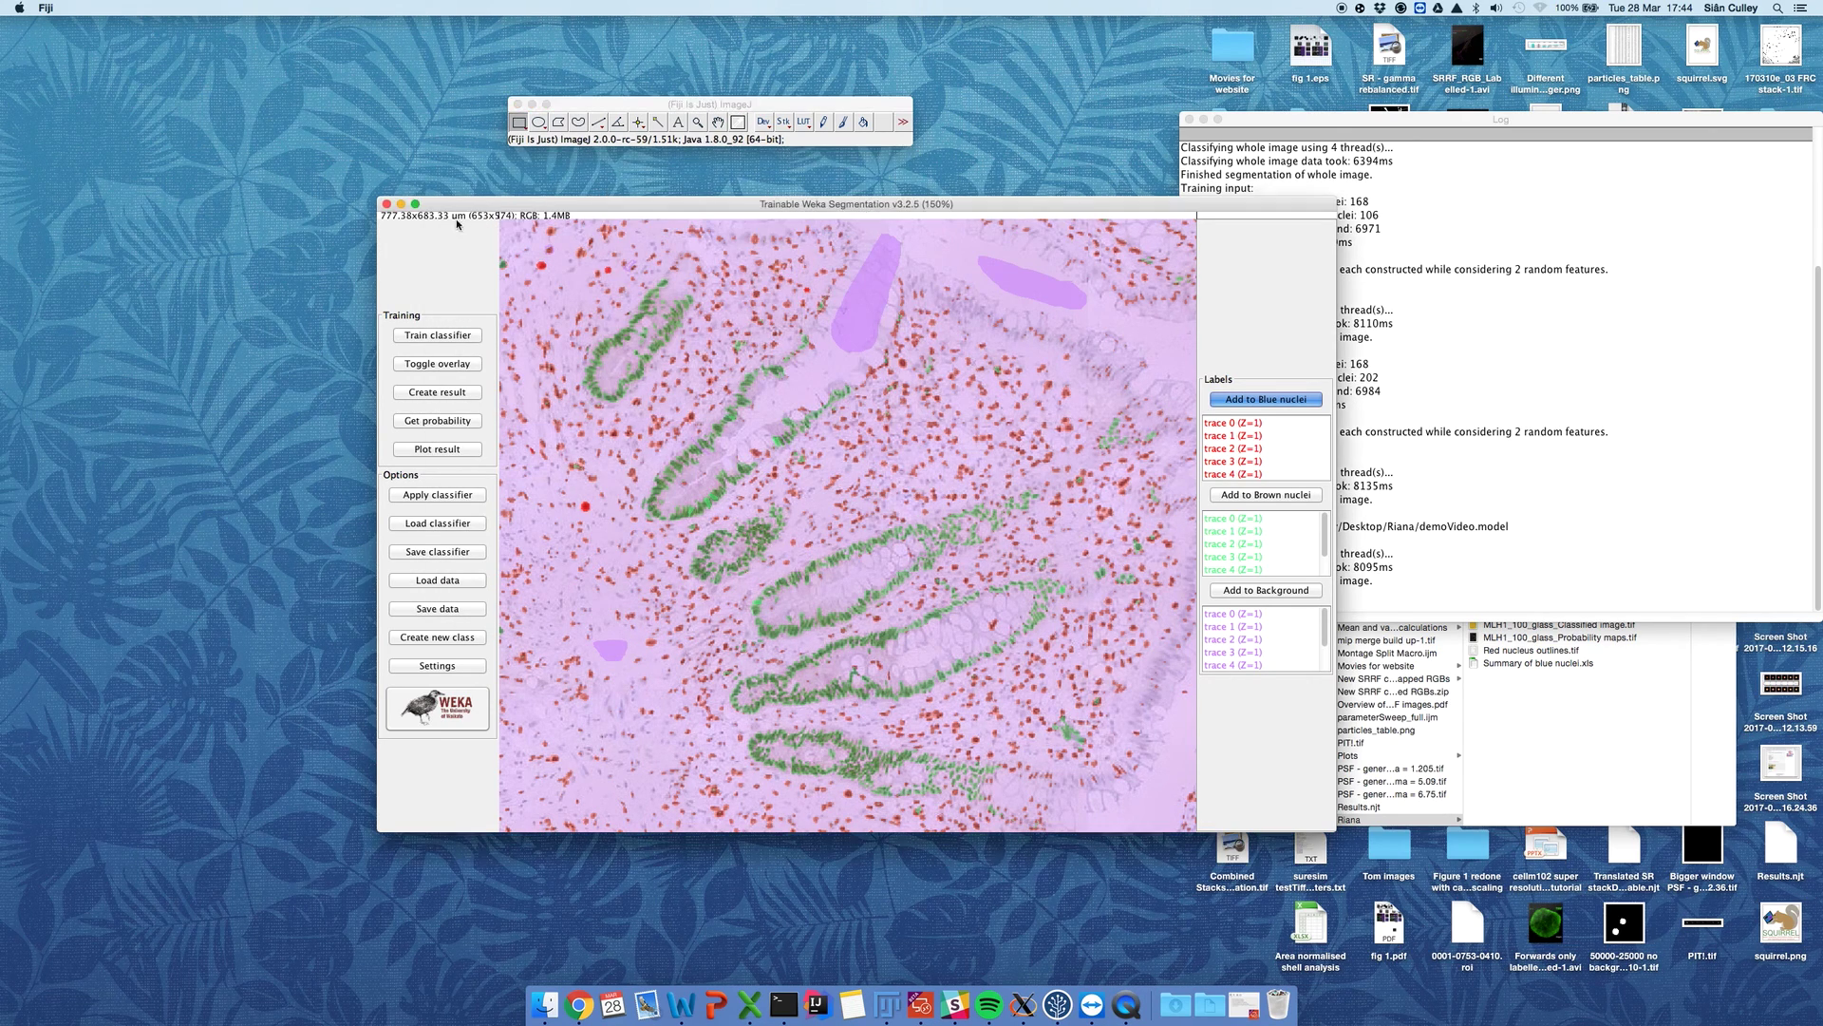
{"action": "left_click", "coordinate": [386, 204]}
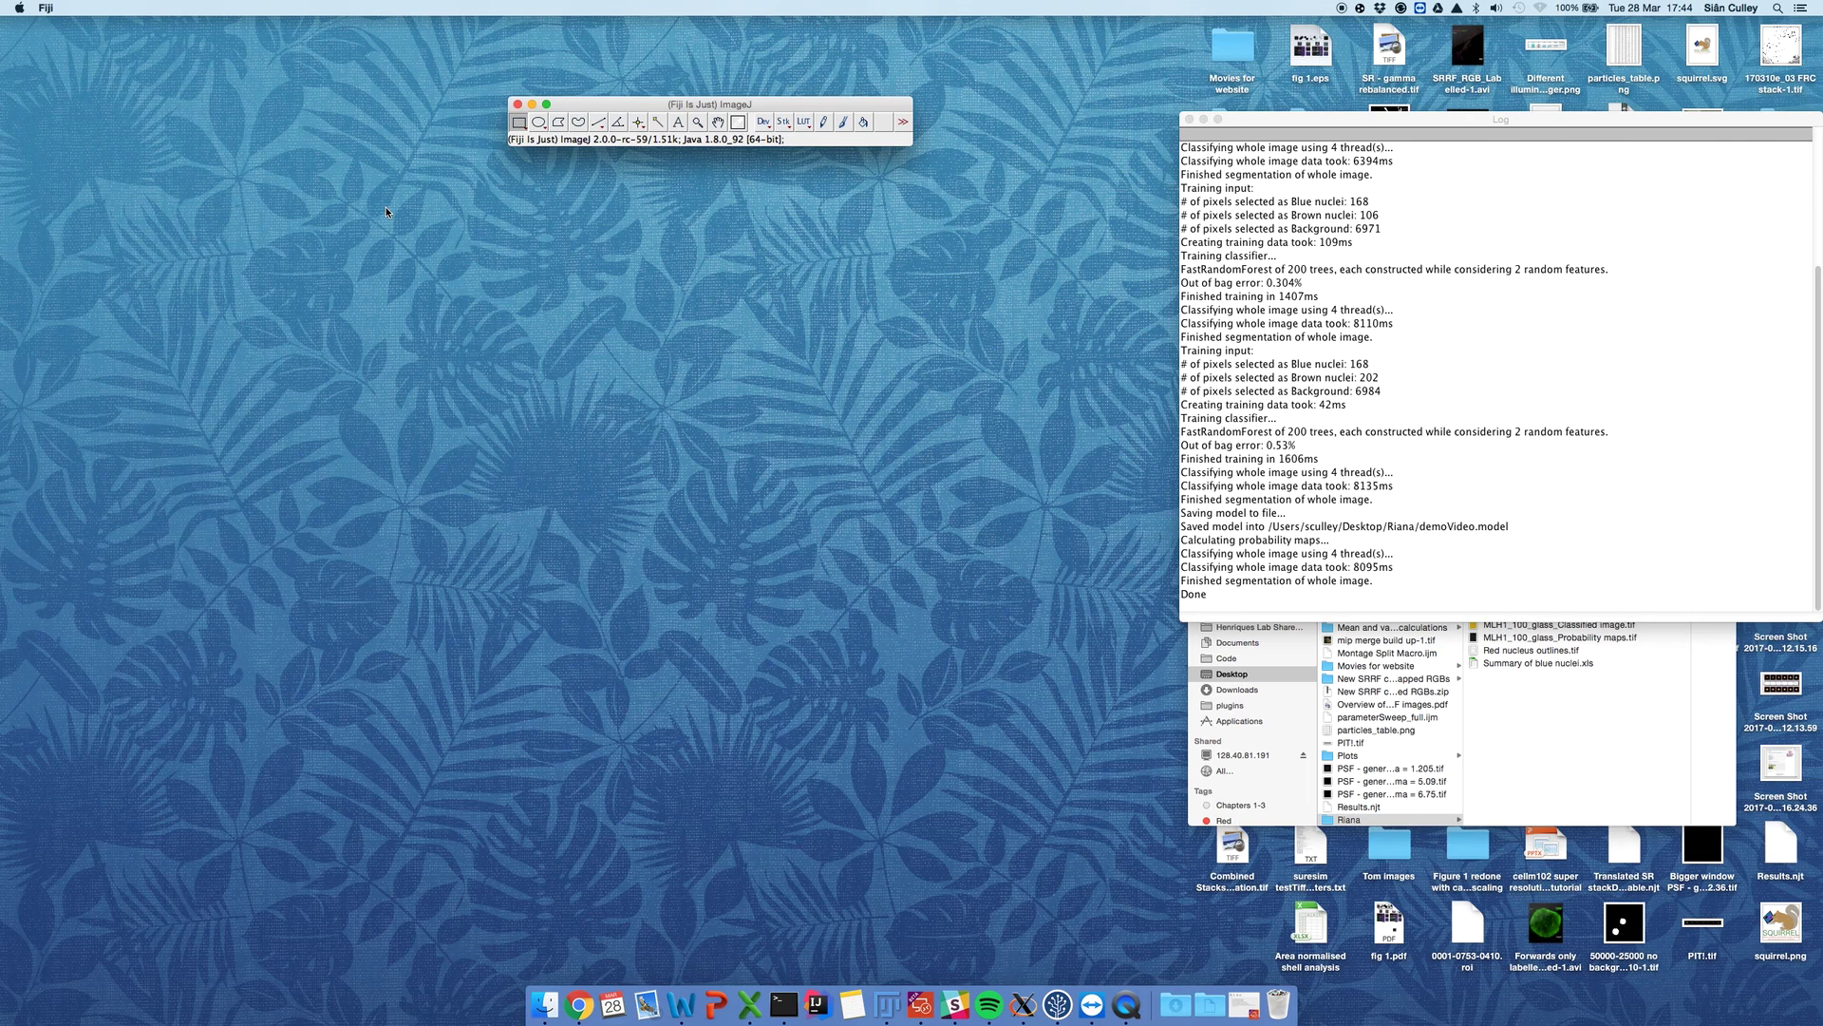
Step: Open "MLH1 1_100 Steel appendix close up.JPG" from the Riana folder in Fiji
{"action": "left_click", "coordinate": [1580, 692]}
{"action": "left_click", "coordinate": [1567, 612]}
{"action": "left_click_drag", "start_coordinate": [1567, 612], "coordinate": [698, 143]}
Step: Crop the steel appendix image to a rectangular central region of about 575x538 pixels
{"action": "left_click", "coordinate": [589, 248]}
{"action": "mouse_move", "coordinate": [589, 249]}
{"action": "left_mouse_down"}
{"action": "mouse_move", "coordinate": [959, 636]}
{"action": "mouse_move", "coordinate": [998, 630]}
{"action": "left_mouse_up"}
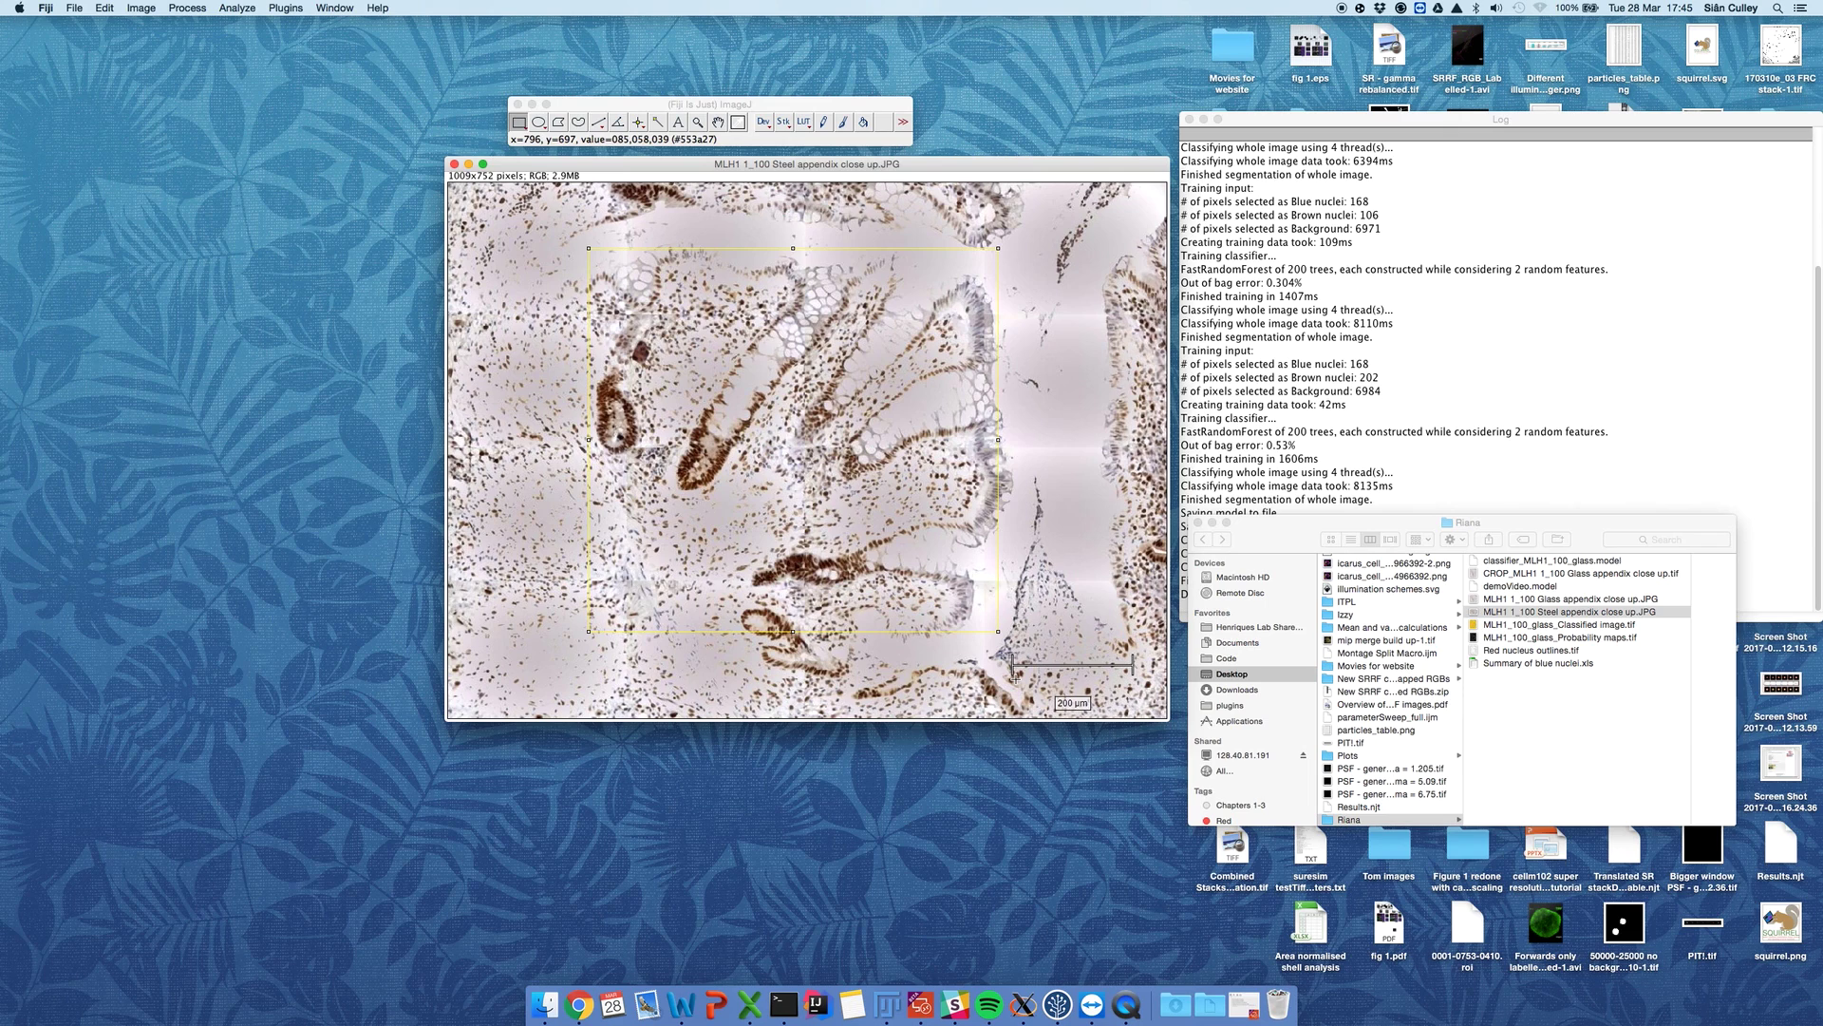
{"action": "key", "text": "super+shift+x"}
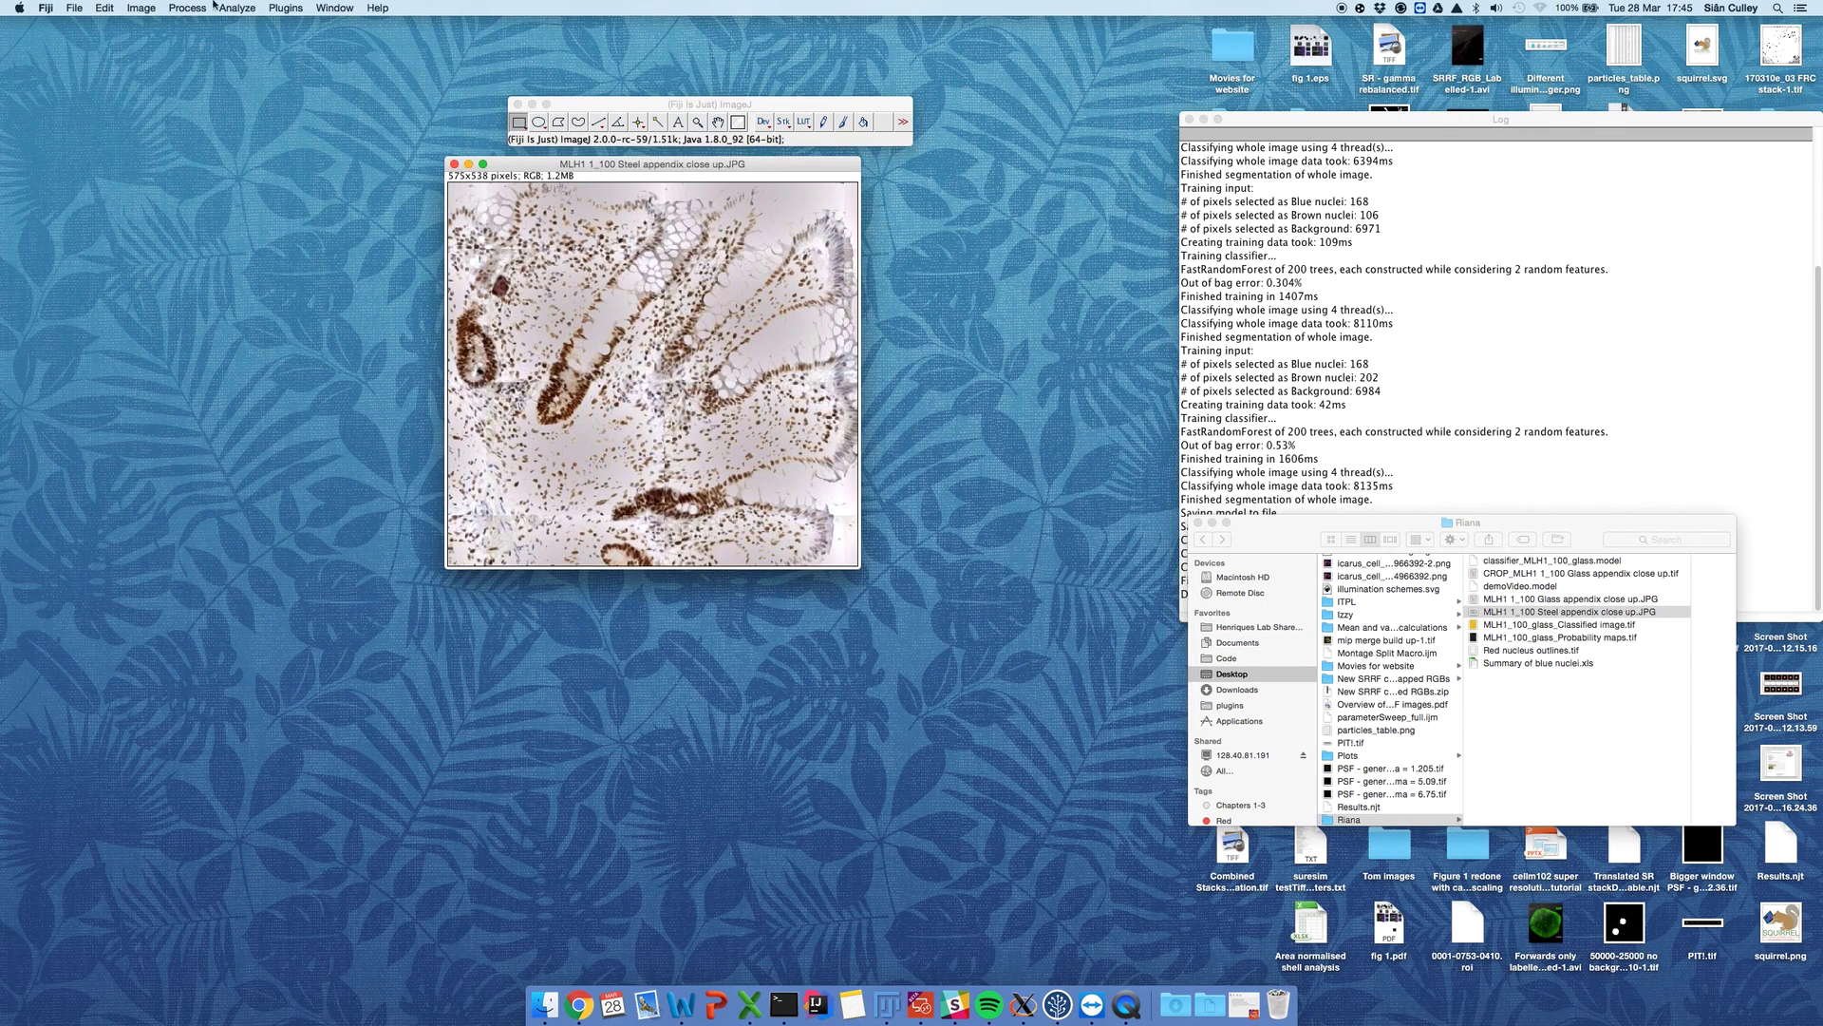
Step: Start Trainable Weka Segmentation on the cropped steel image and load the classifier demoVideo.model from the Riana folder
{"action": "left_click", "coordinate": [285, 7]}
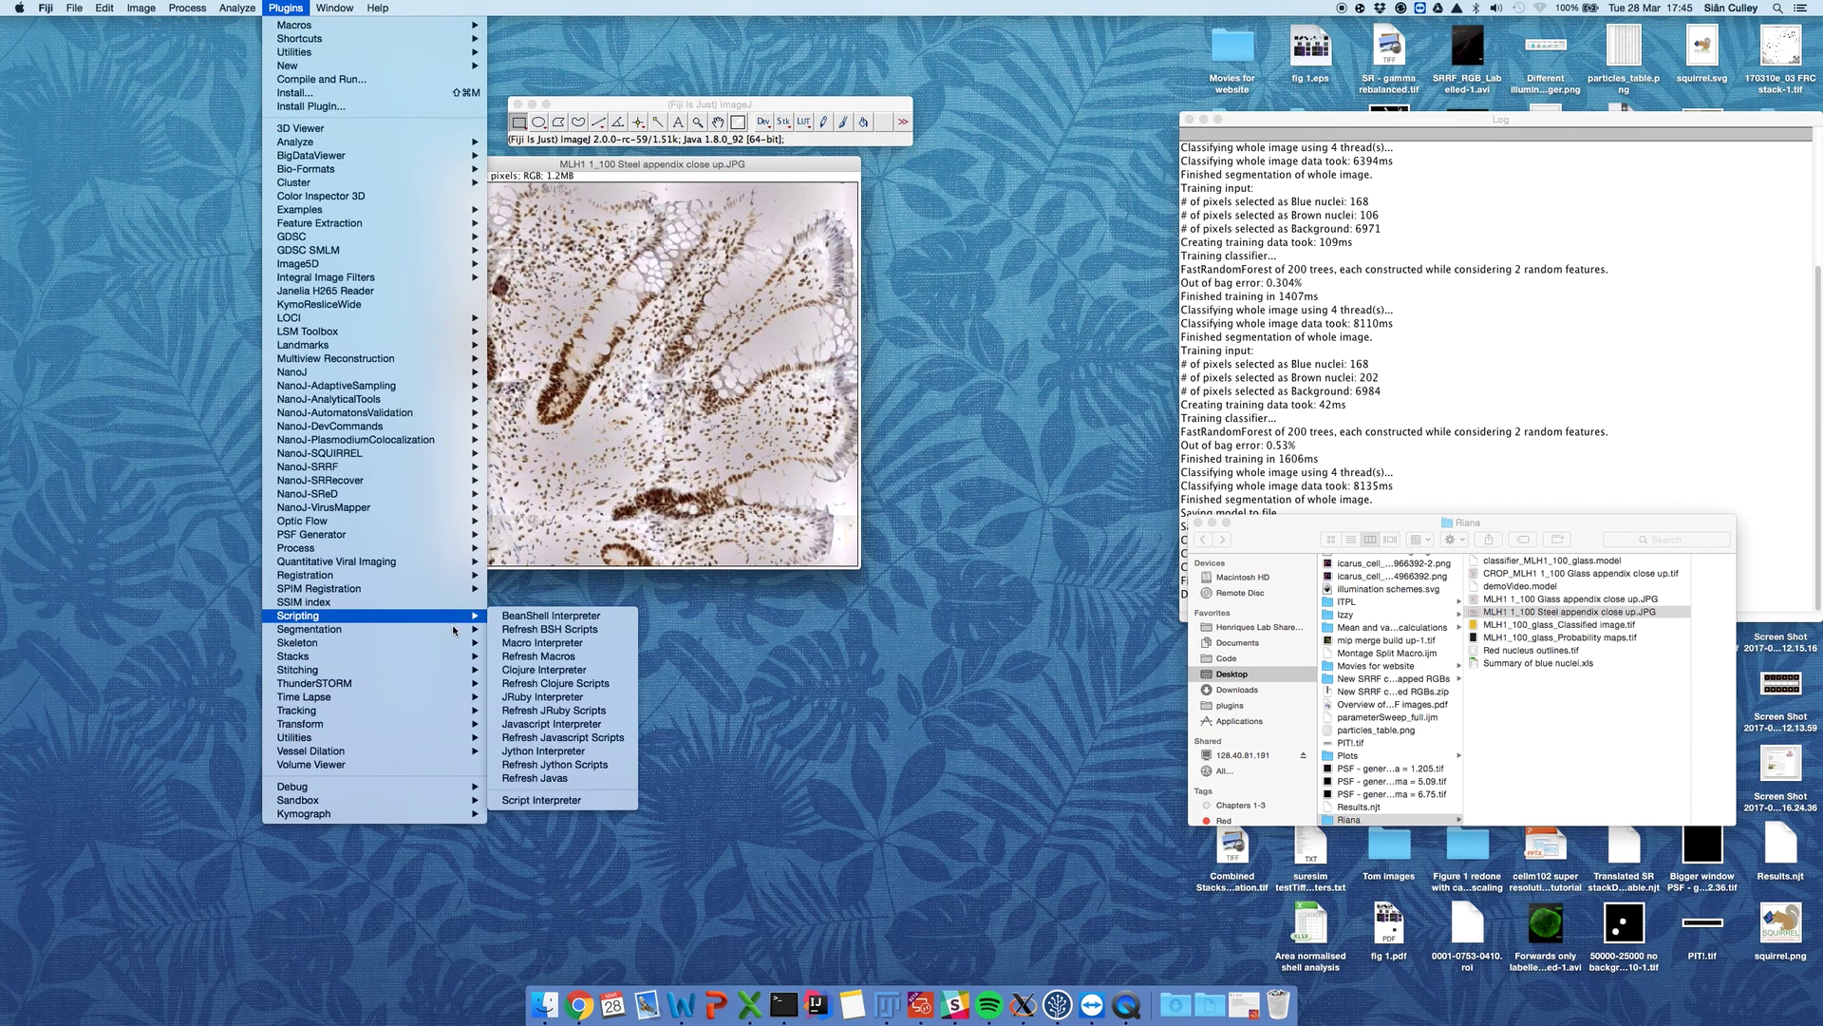
{"action": "mouse_move", "coordinate": [454, 628]}
{"action": "left_click", "coordinate": [545, 777]}
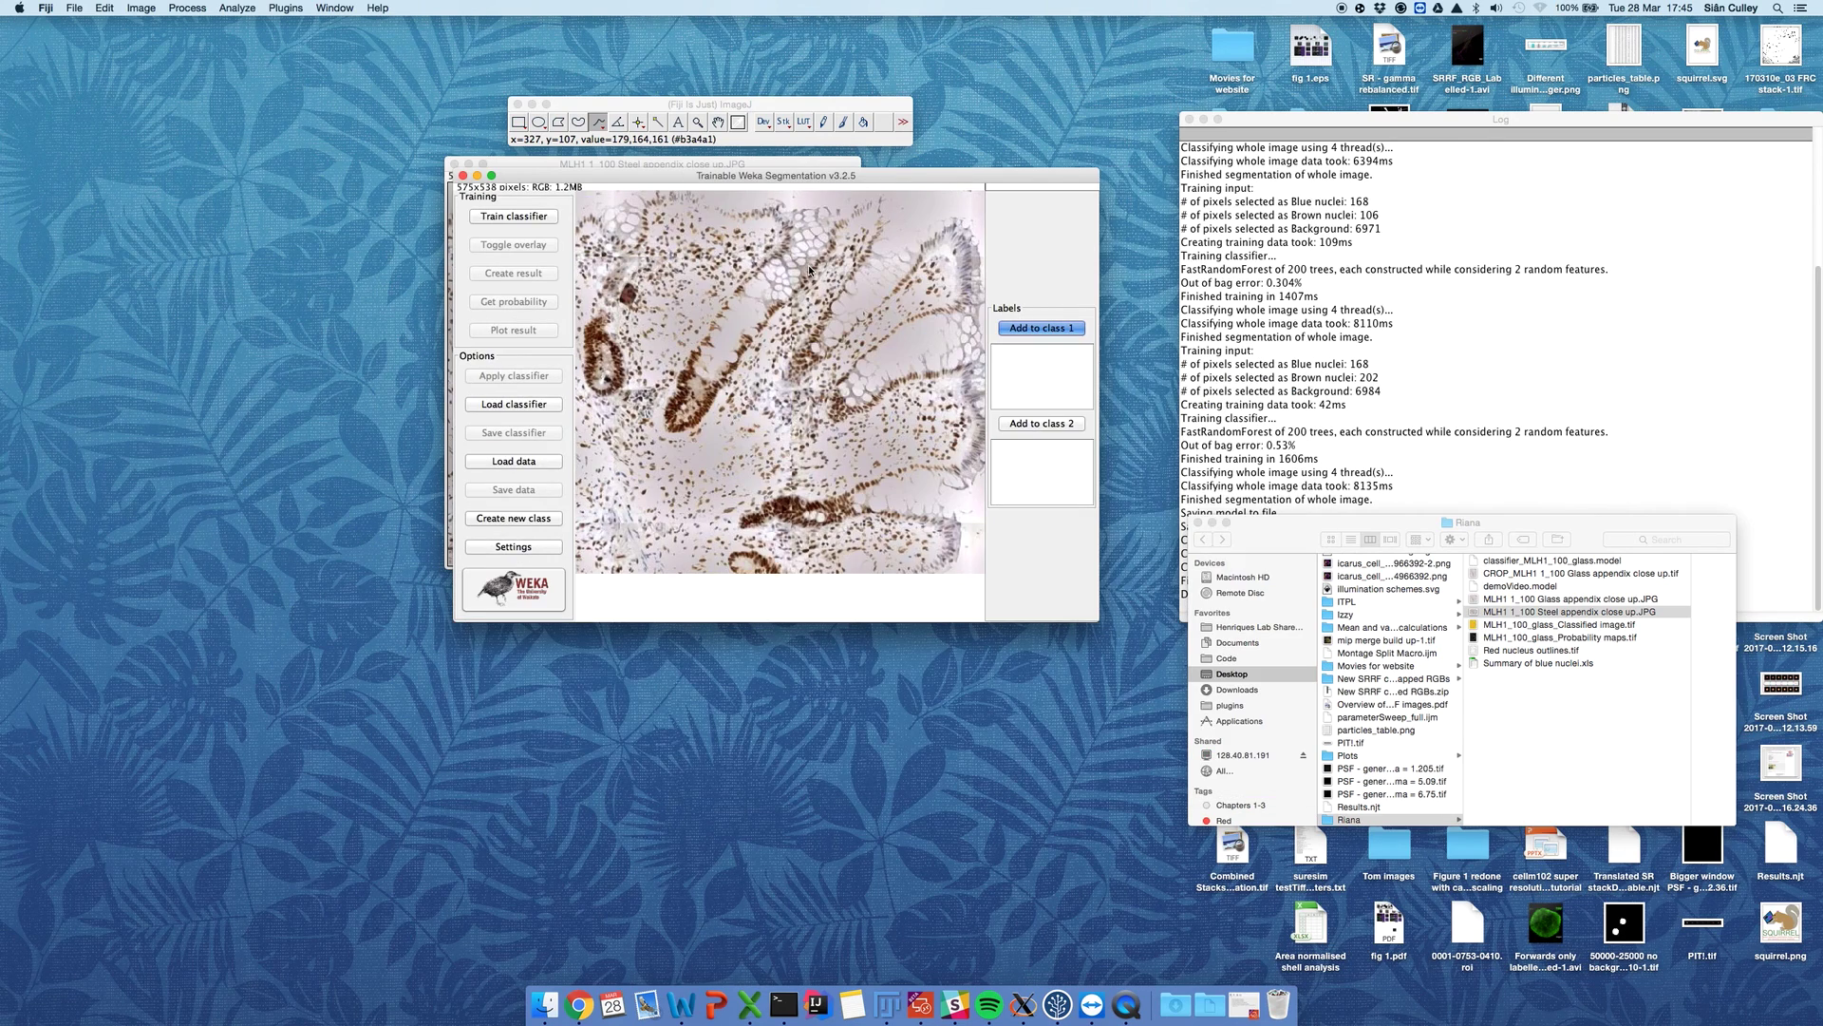
{"action": "left_click", "coordinate": [553, 404]}
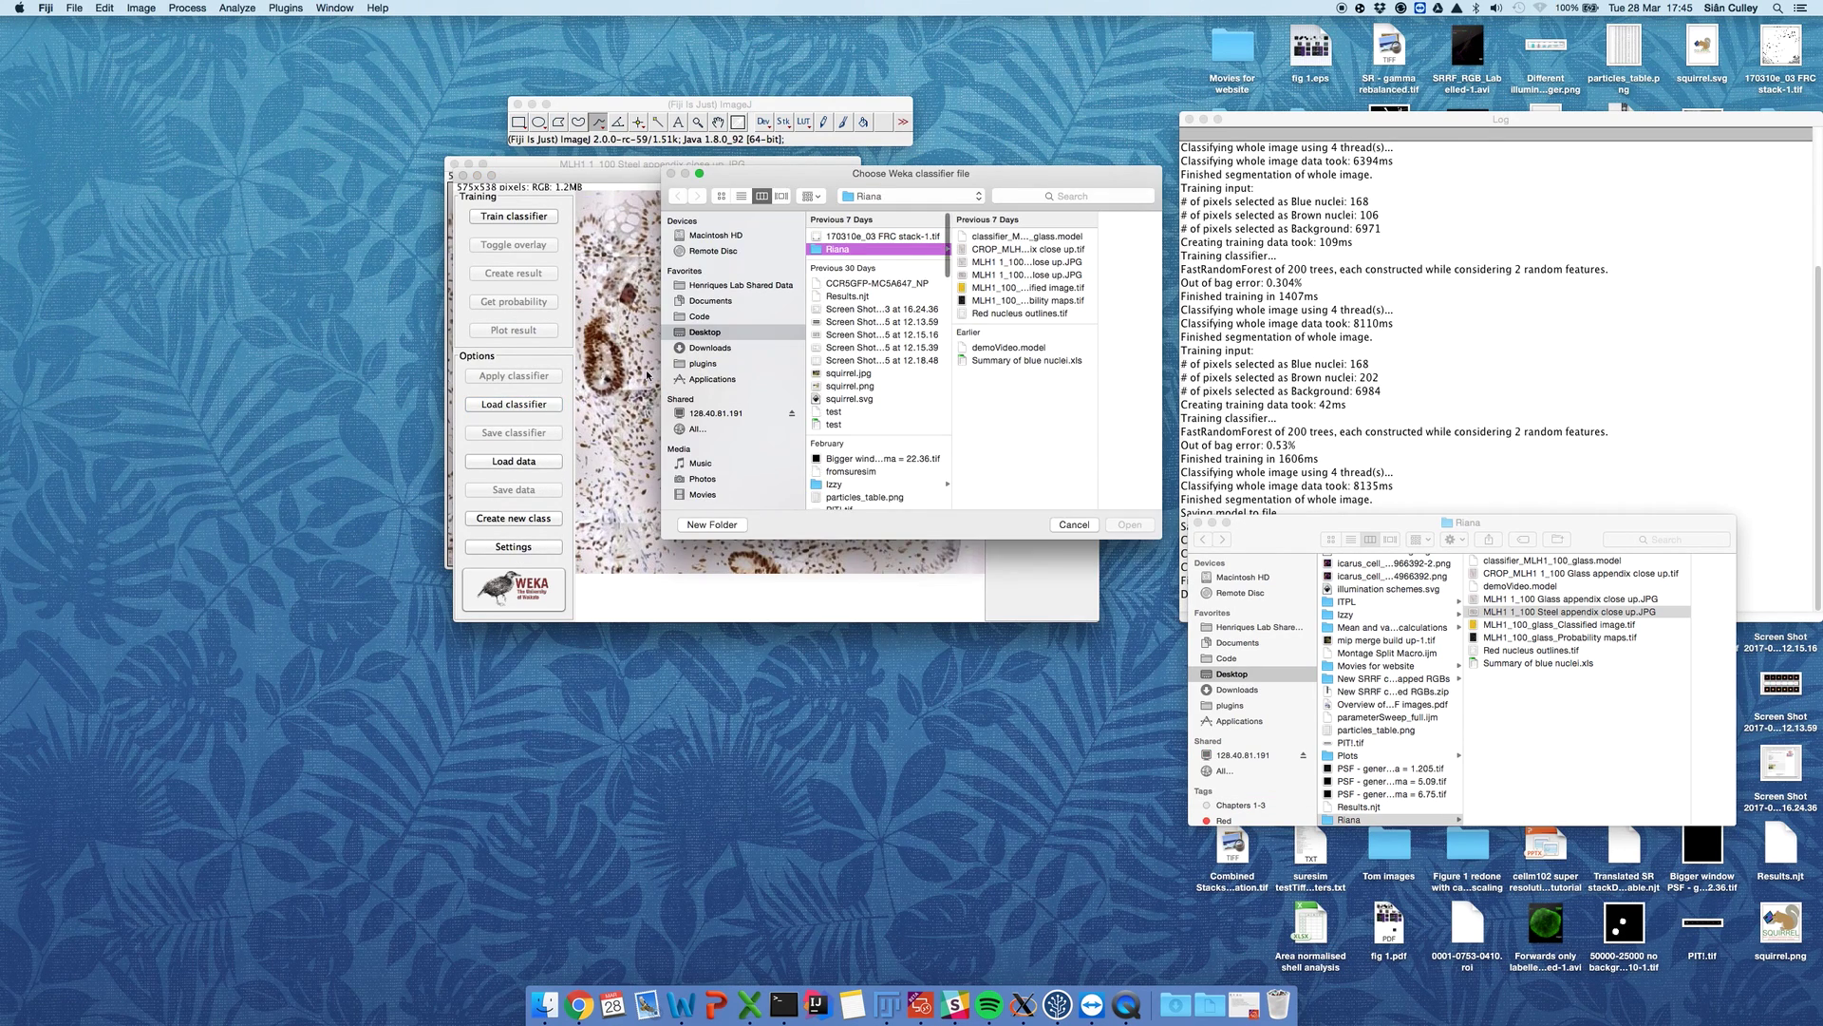
{"action": "left_click", "coordinate": [1006, 351]}
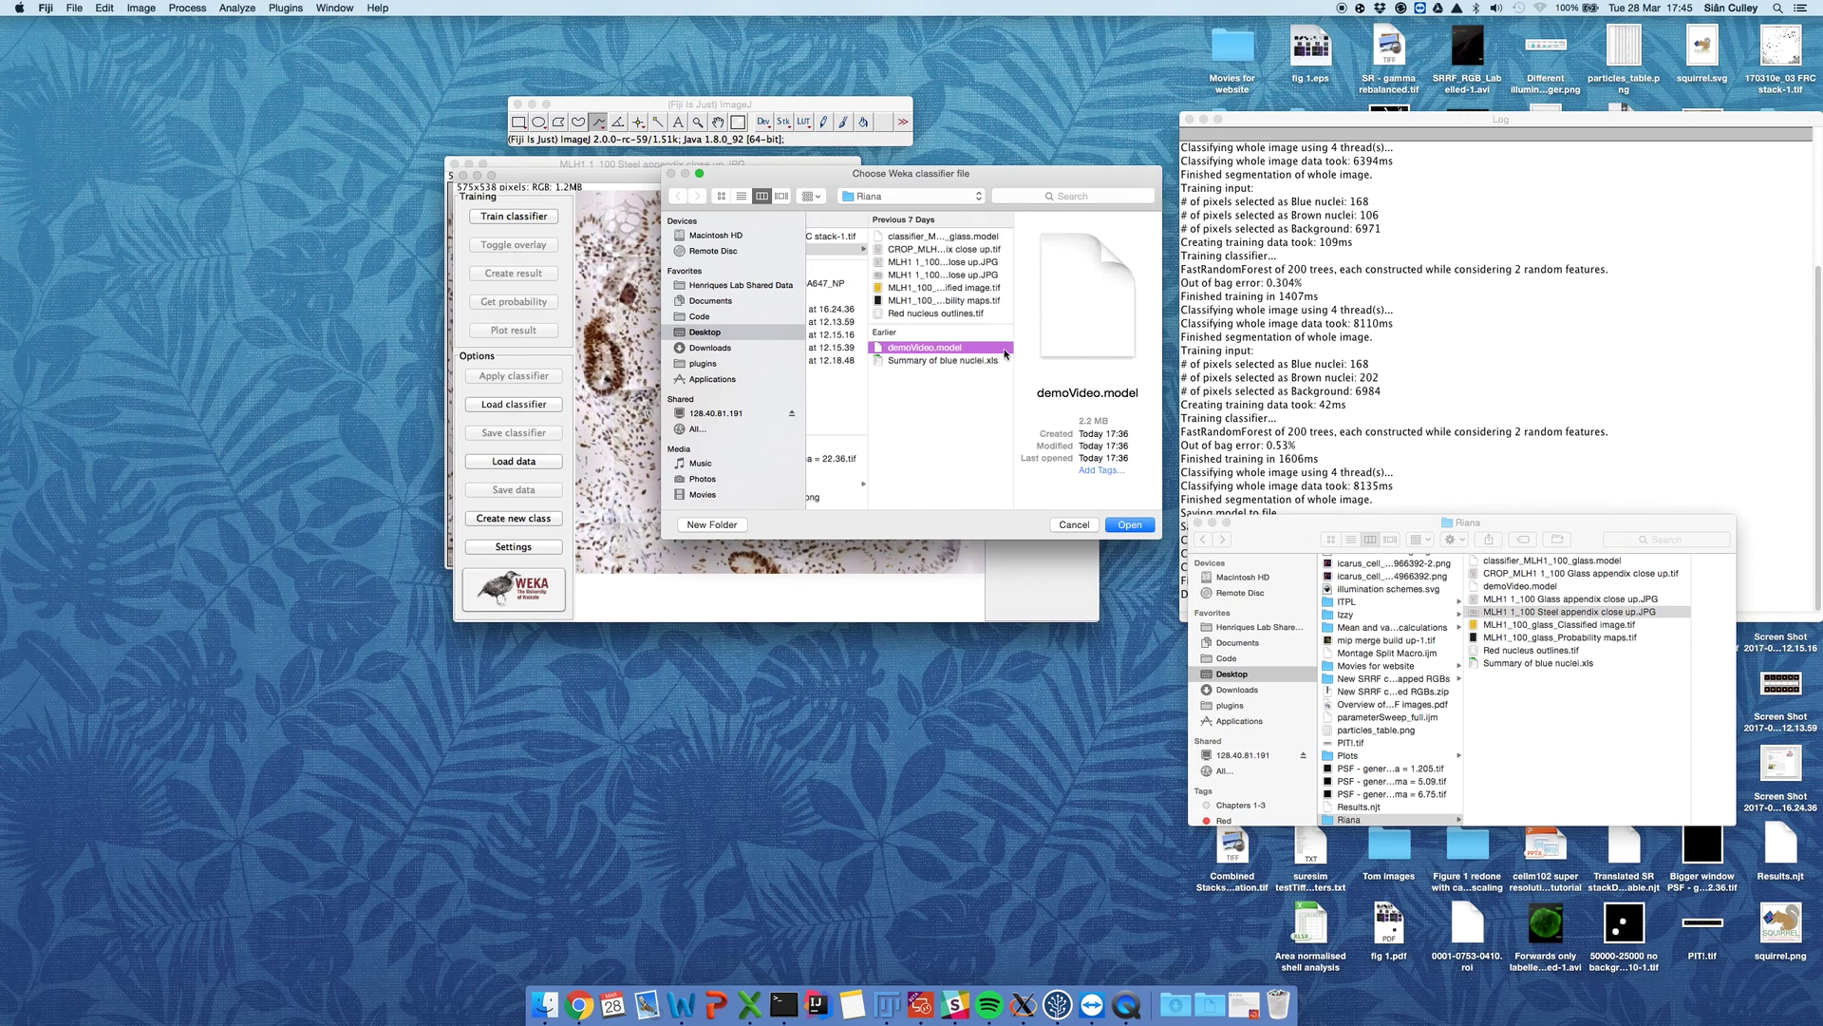
{"action": "left_click", "coordinate": [1128, 525]}
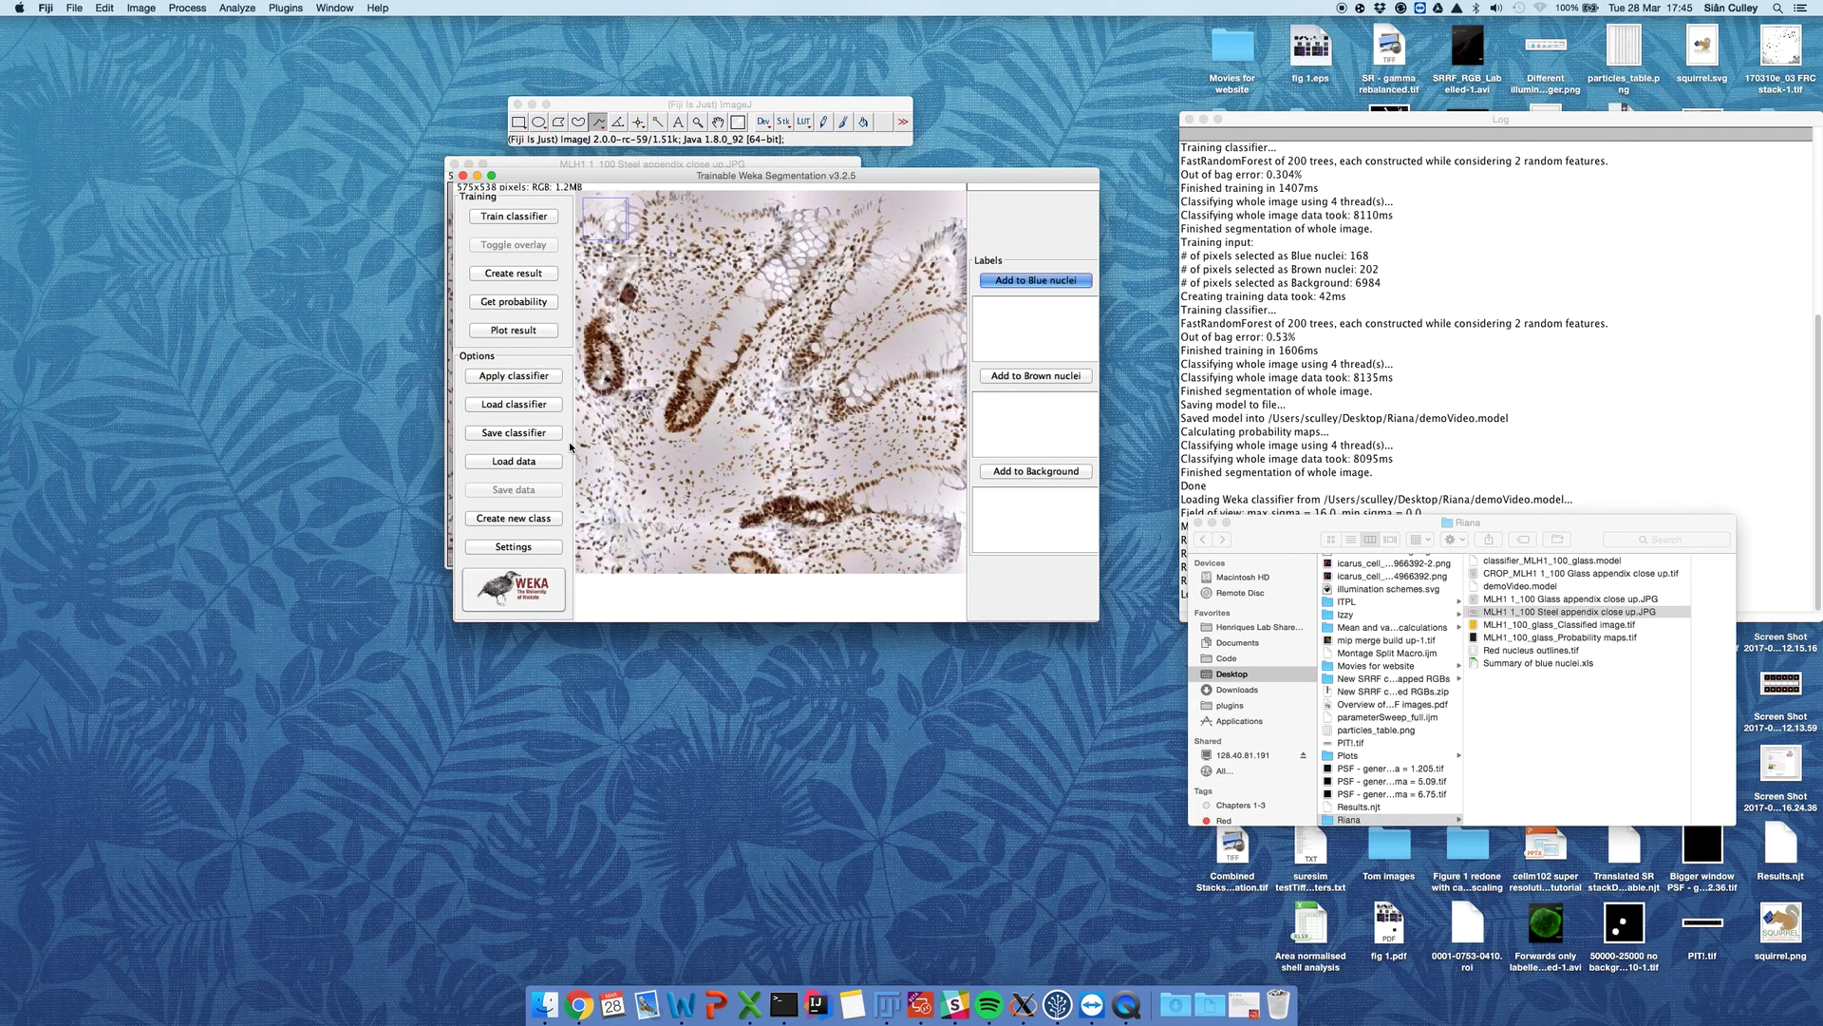
Step: Create the classification result for the cropped steel image, close the separate classified image and turn on the segmentation overlay
{"action": "left_click", "coordinate": [542, 274]}
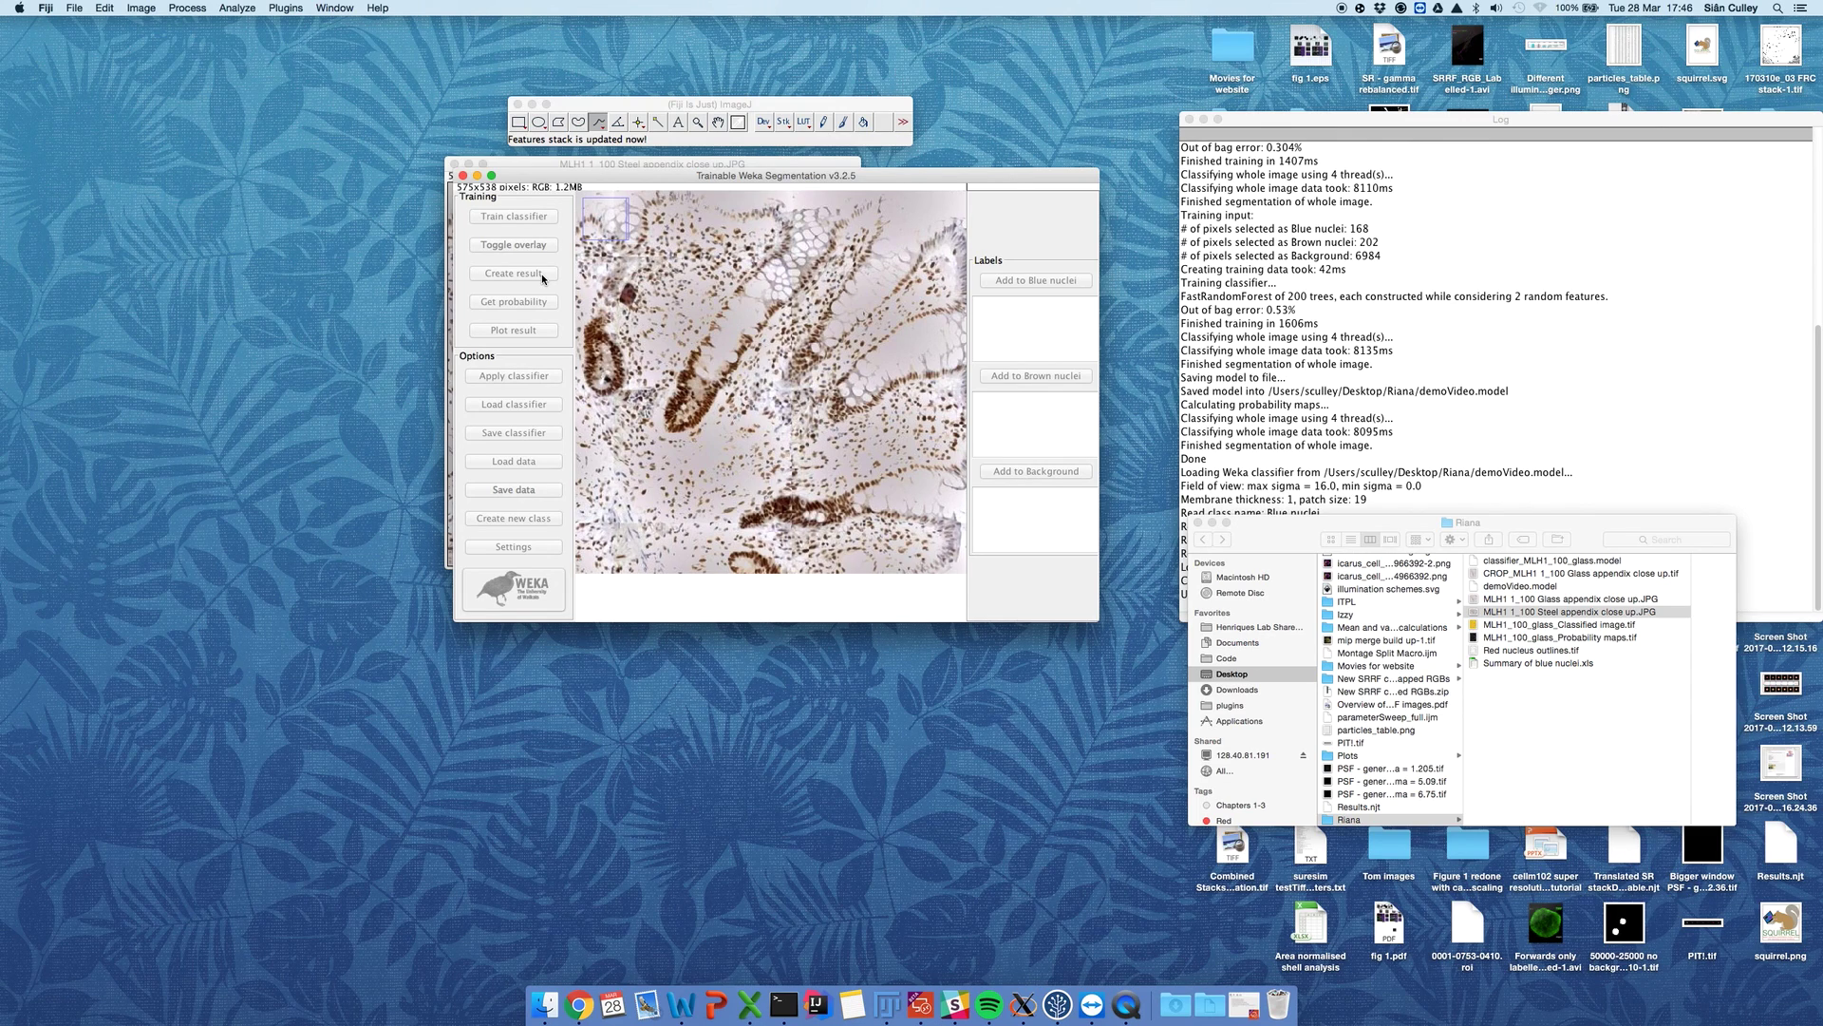
{"action": "left_click", "coordinate": [1311, 127]}
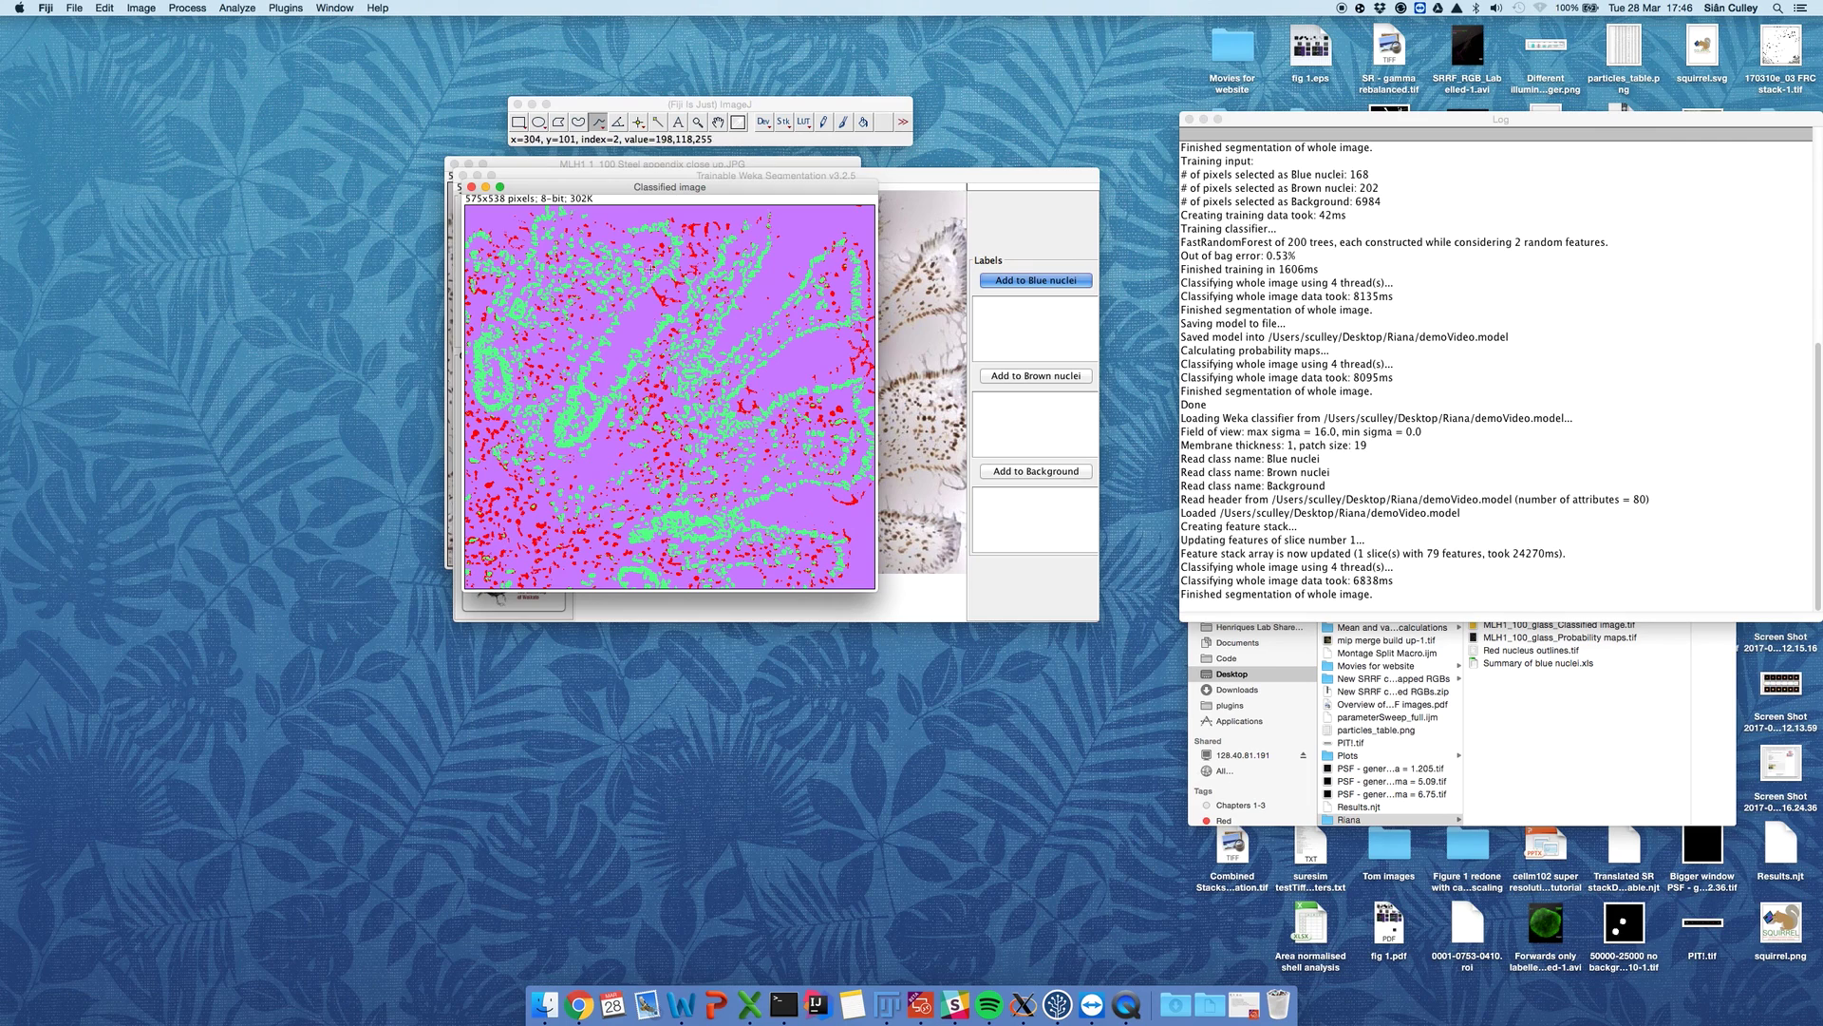
{"action": "left_click", "coordinate": [471, 187]}
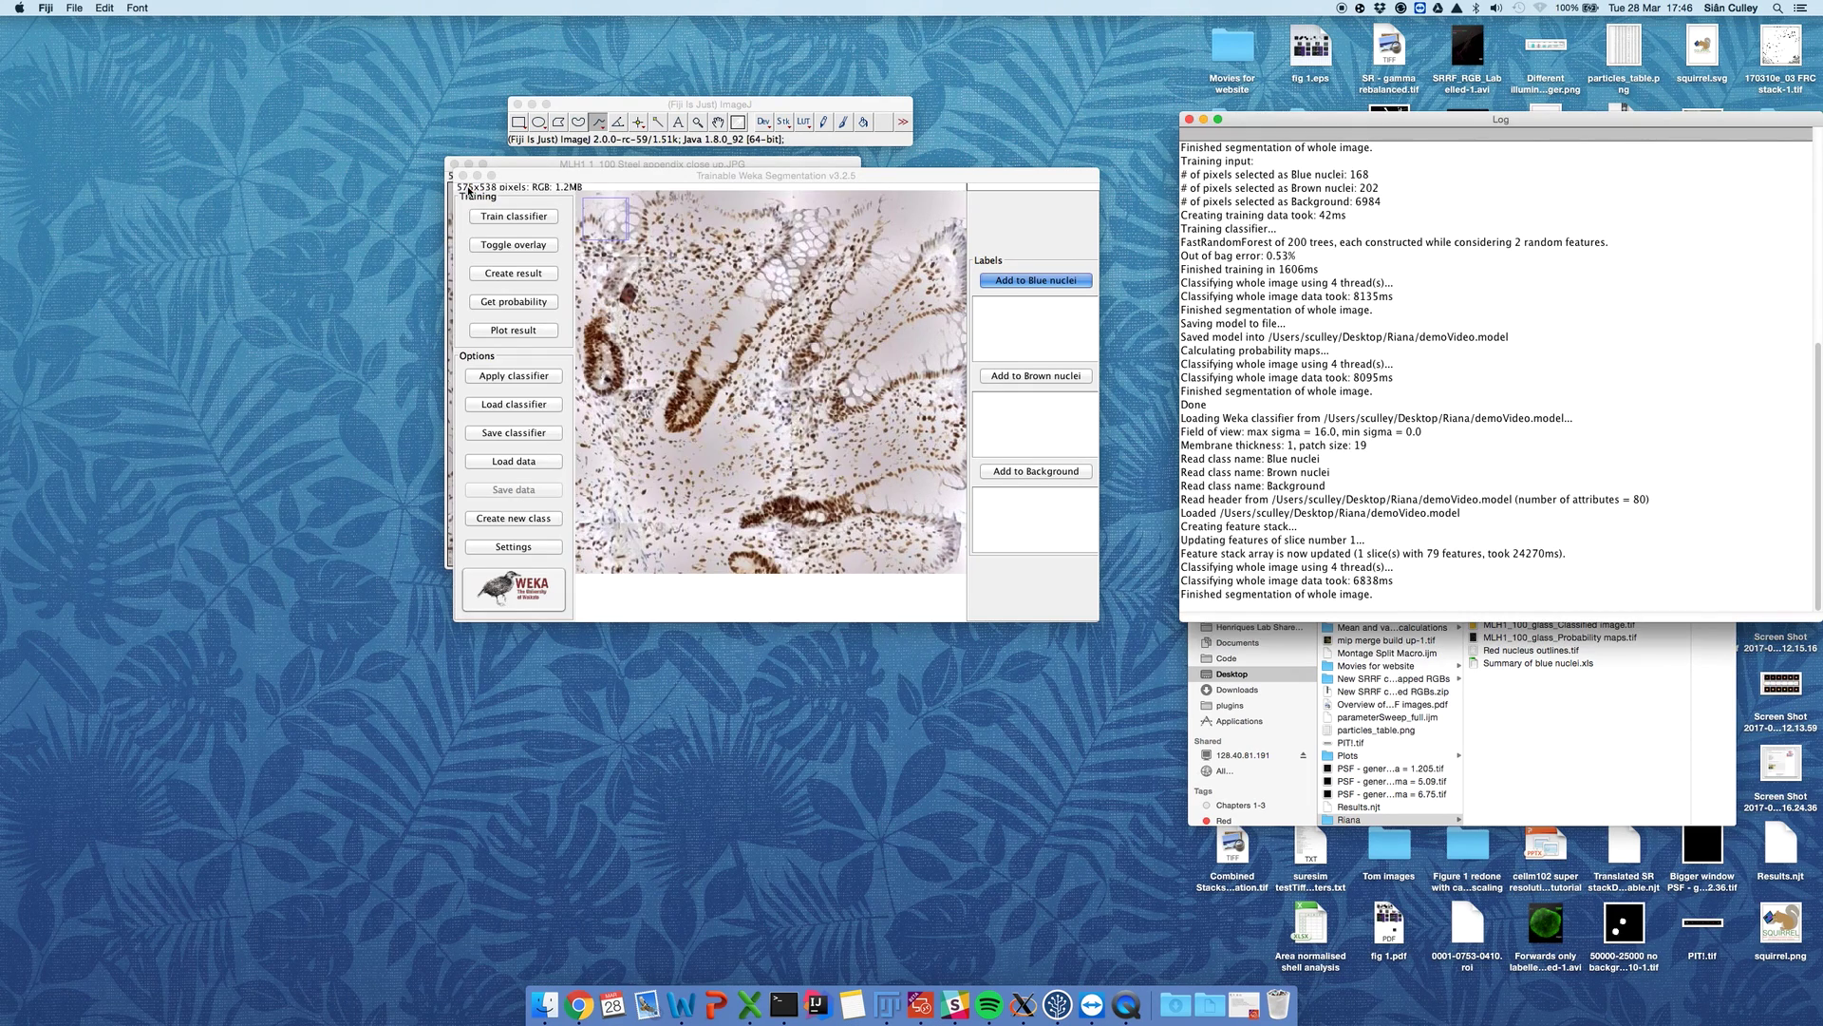
{"action": "left_click", "coordinate": [510, 249]}
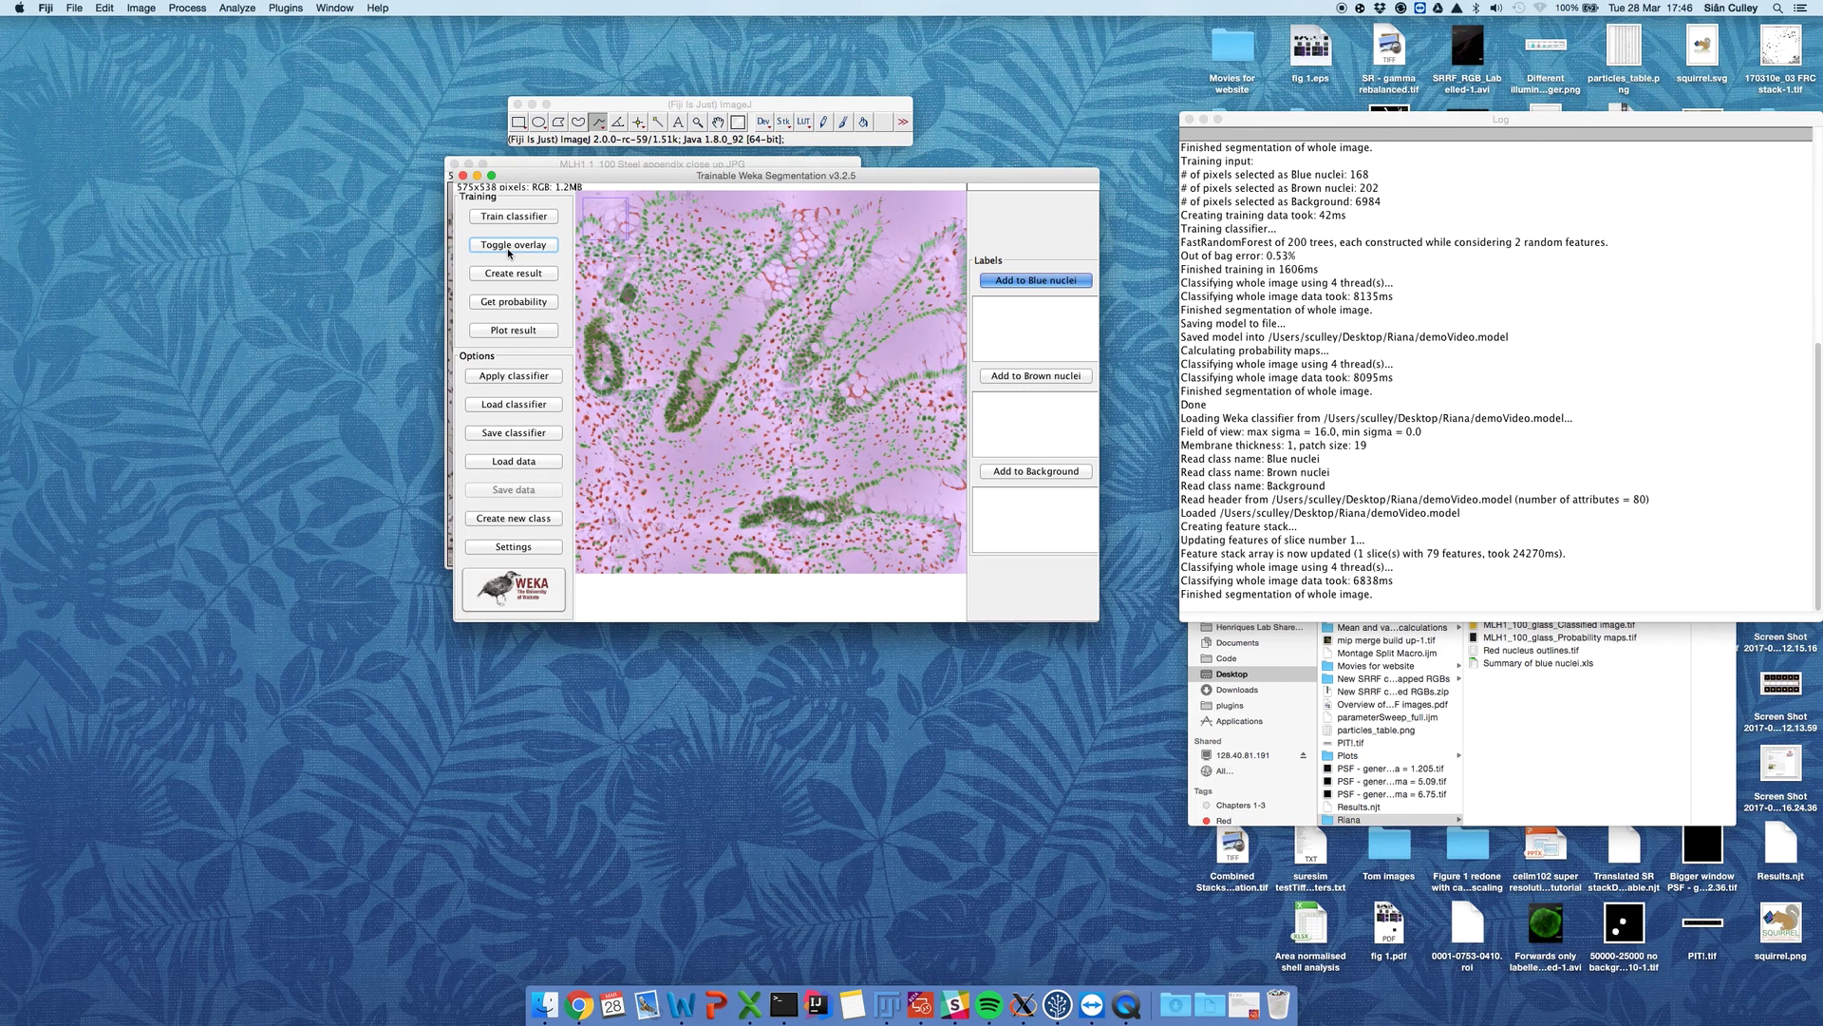